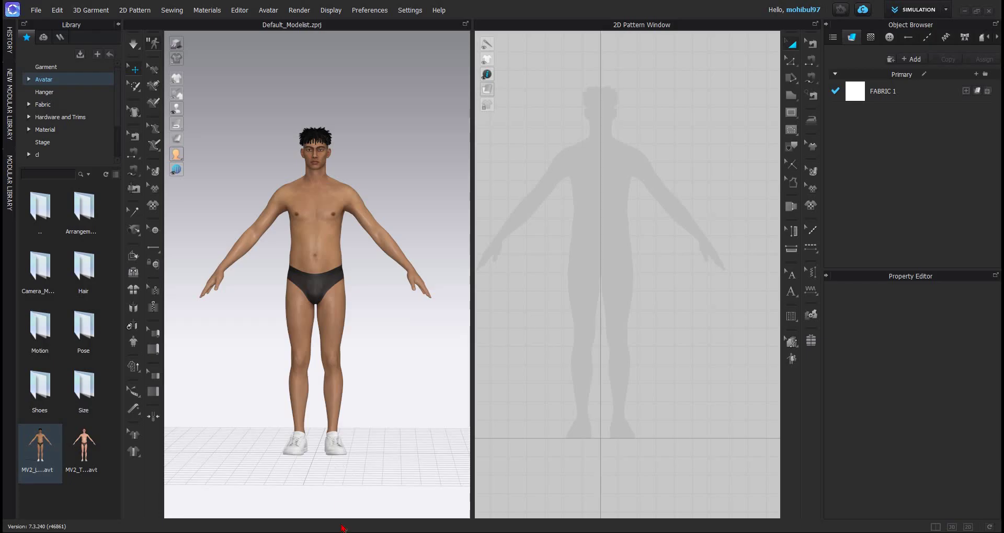
Step: View the reference photo of the grey pyjama outfit at full length before drafting the trousers
left_click(284, 497)
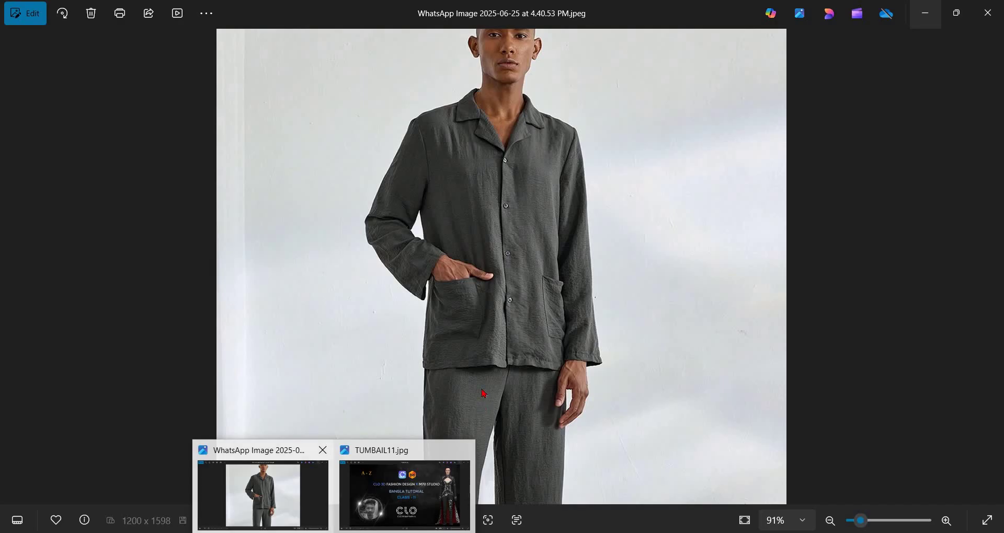
scroll(476, 224, "down", 3)
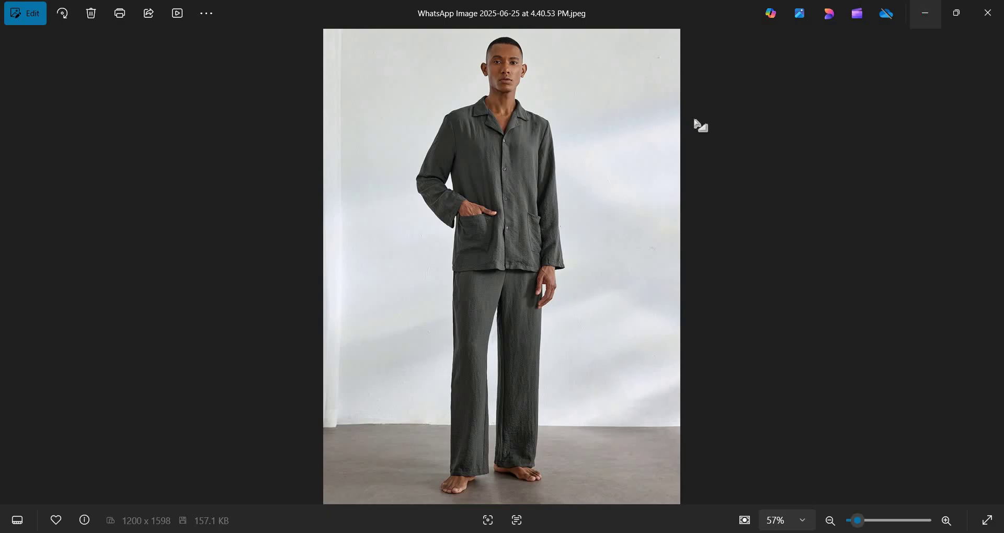
left_click(925, 13)
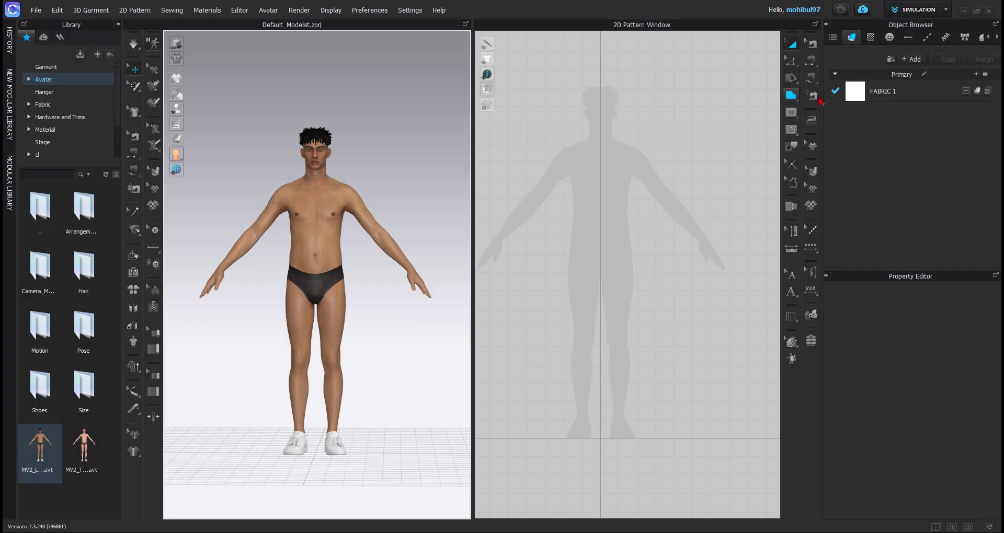
Step: Start the front trouser outline with a waistline about 18.2 cm, a curved hip, a side seam about 78.5 cm and a hem about 17.3 cm
left_click(792, 97)
scroll(619, 230, "up", 8)
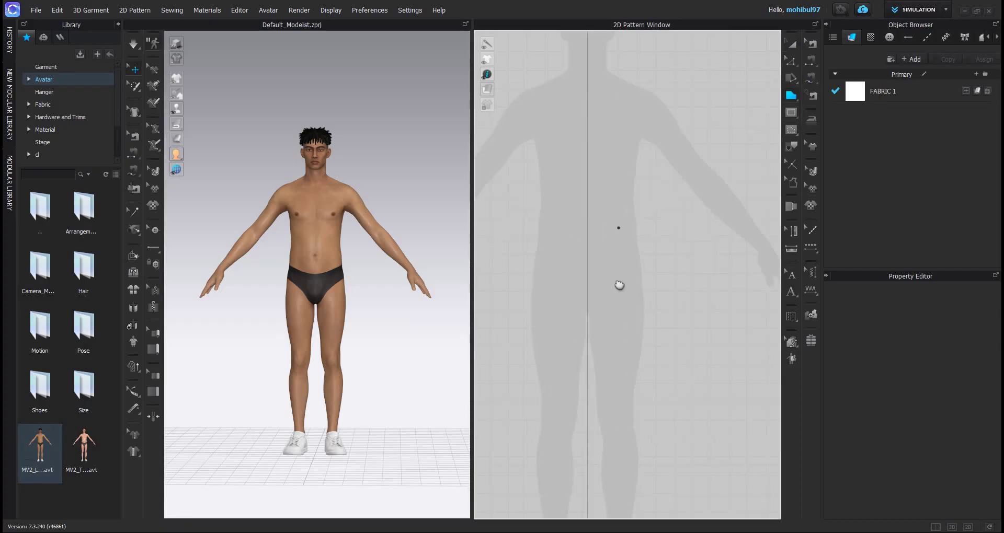
scroll(599, 258, "down", 5)
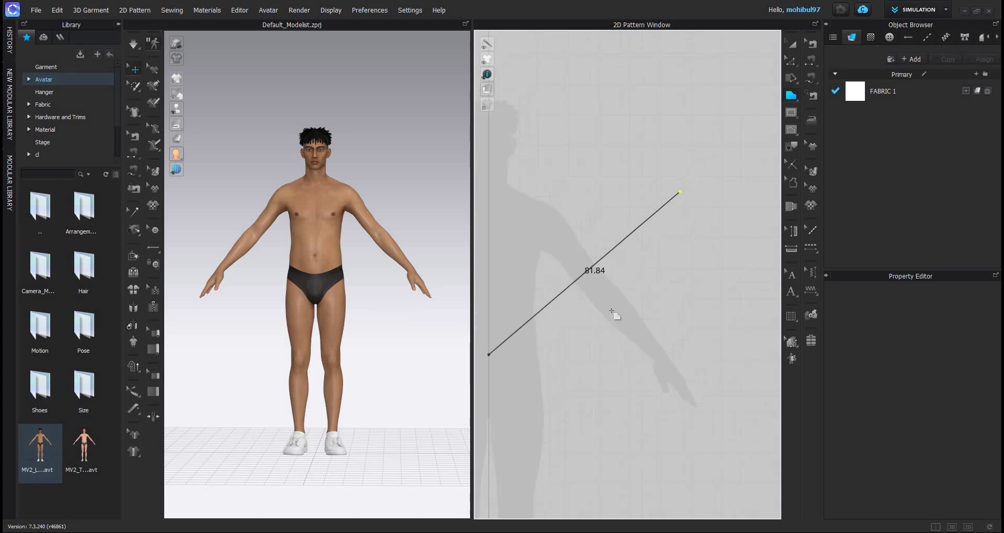
scroll(615, 322, "up", 3)
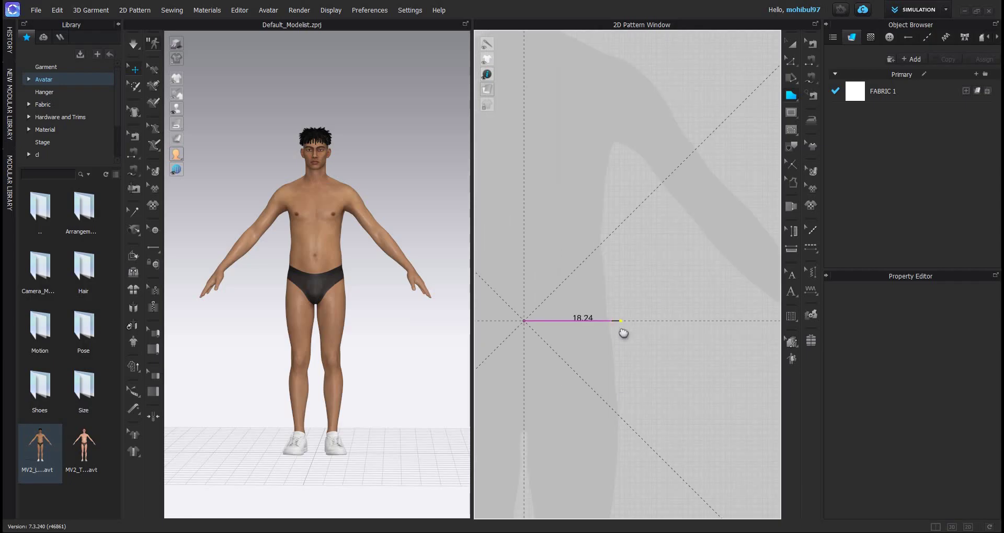
left_click(625, 343)
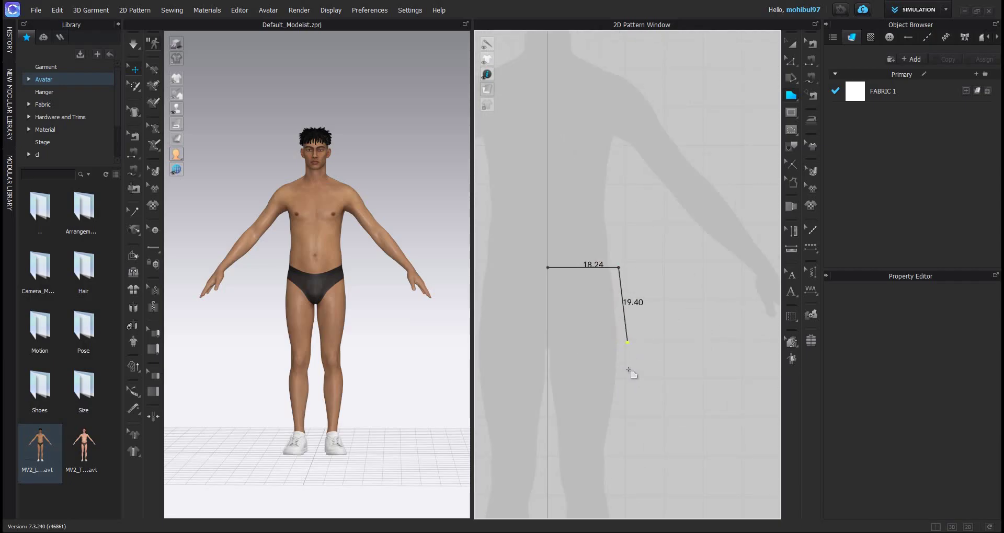
left_click_drag(628, 369, 626, 418)
middle_click_drag(621, 518, 638, 250)
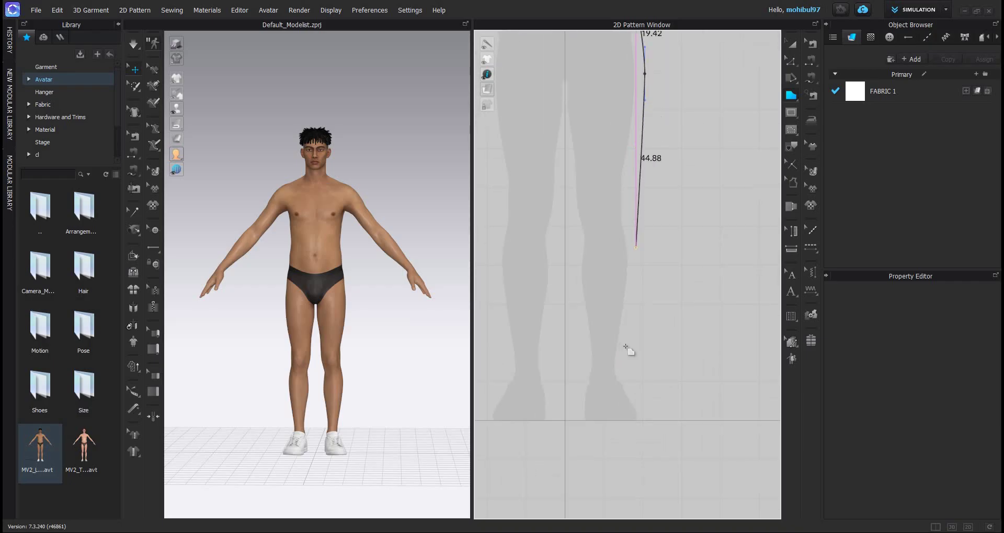
left_click(565, 378)
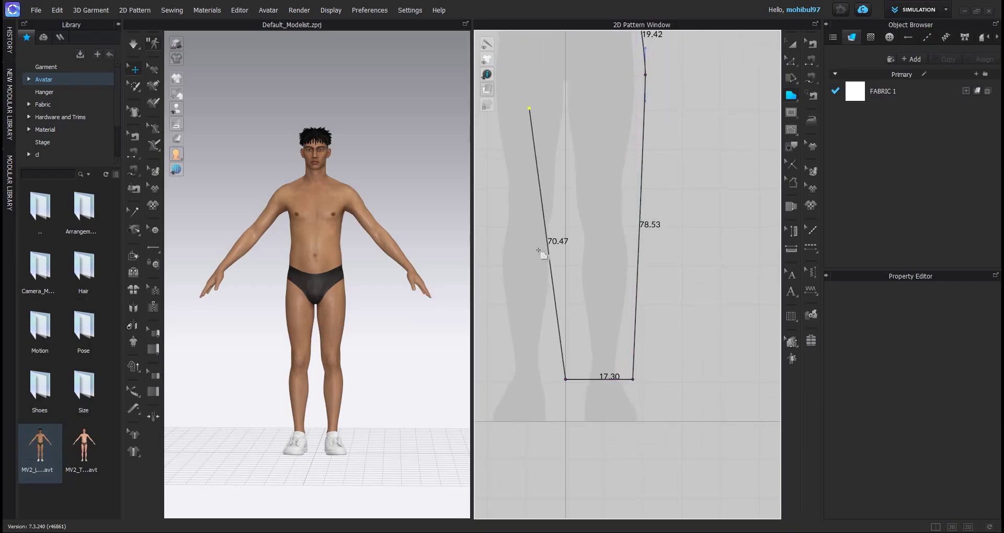
Step: Complete the front trouser outline with the inseam, a crotch curve about 7.6 cm and a centre front line about 20.2 cm
scroll(539, 238, "up", 2)
left_click(538, 237)
scroll(596, 158, "up", 4)
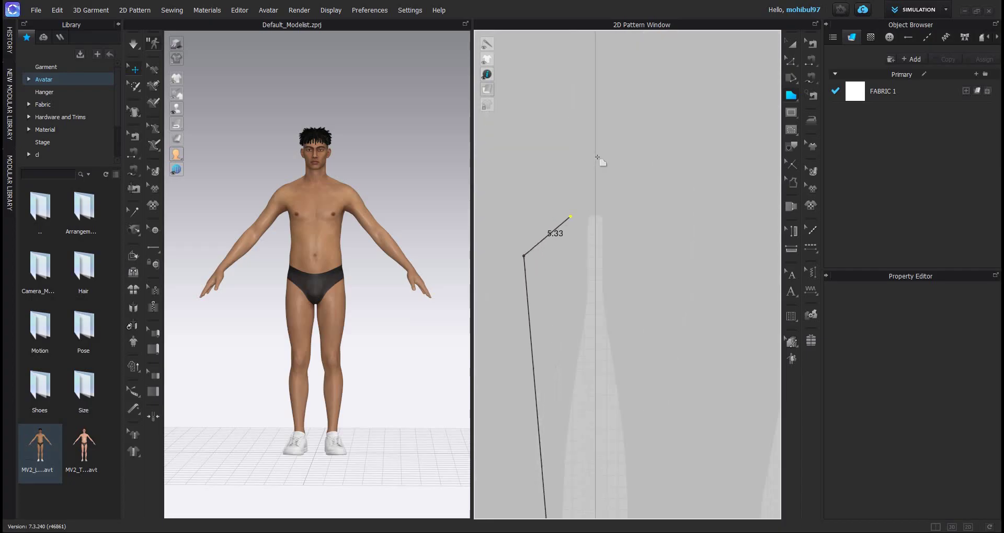
middle_click_drag(606, 52, 585, 230)
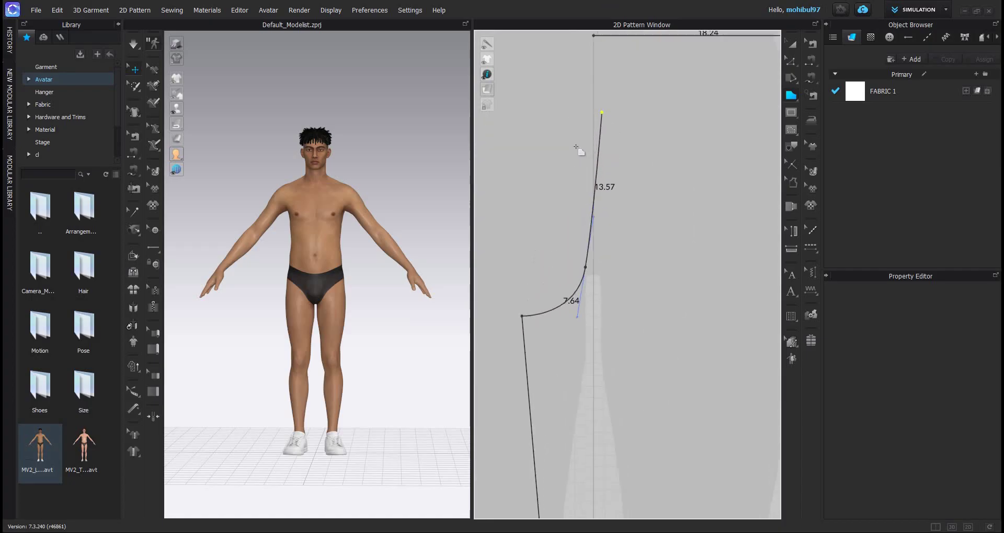
left_click(575, 153)
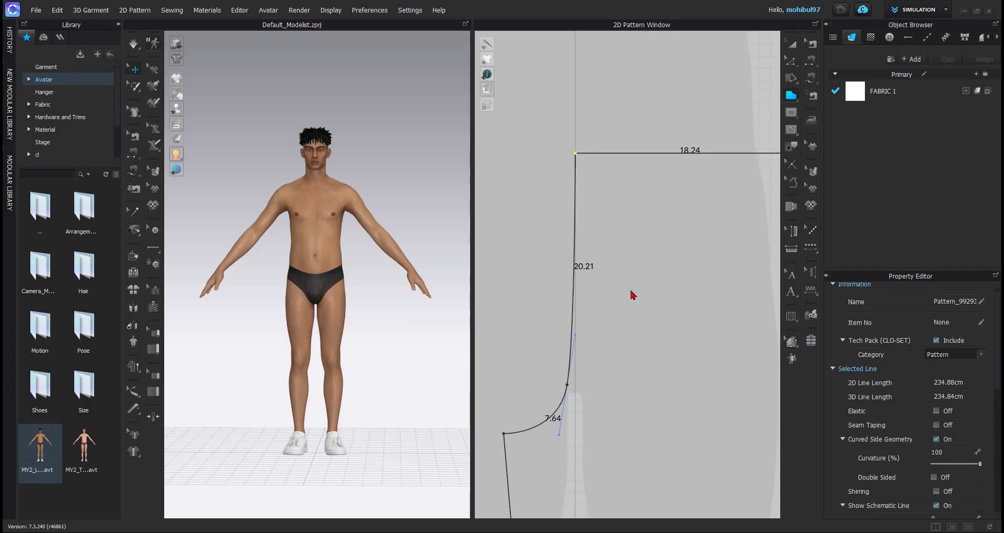
Step: Move the front pattern's centre waist corner inward and its side waist corner outward, making the waistline about 18.9 cm
scroll(633, 292, "down", 12)
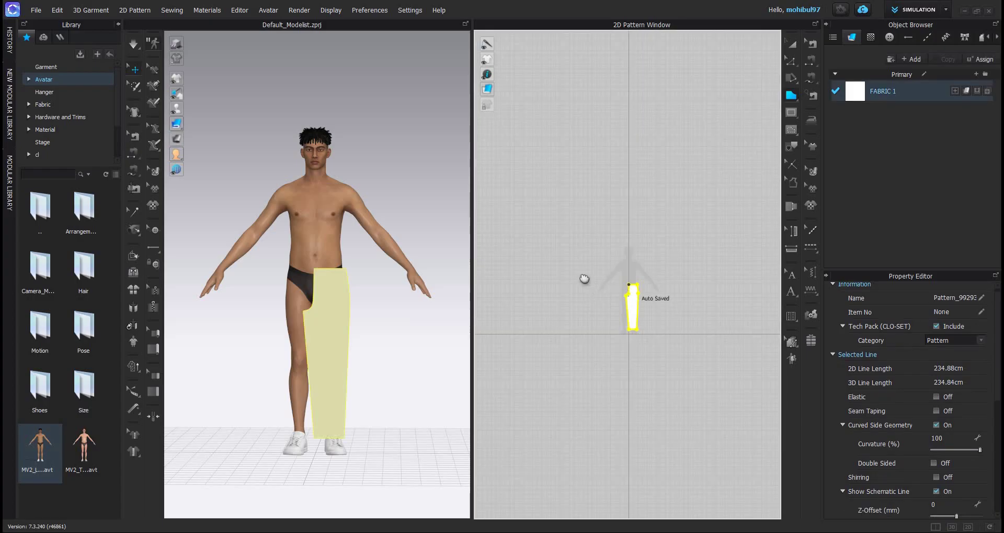
scroll(632, 291, "up", 6)
middle_click_drag(576, 275, 600, 257)
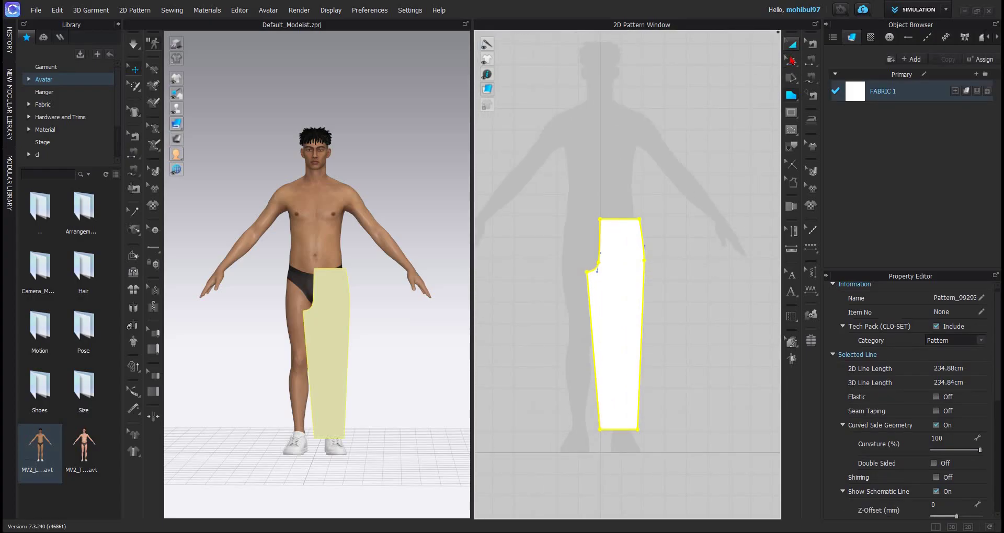
left_click(791, 61)
scroll(580, 176, "up", 5)
left_click(596, 241)
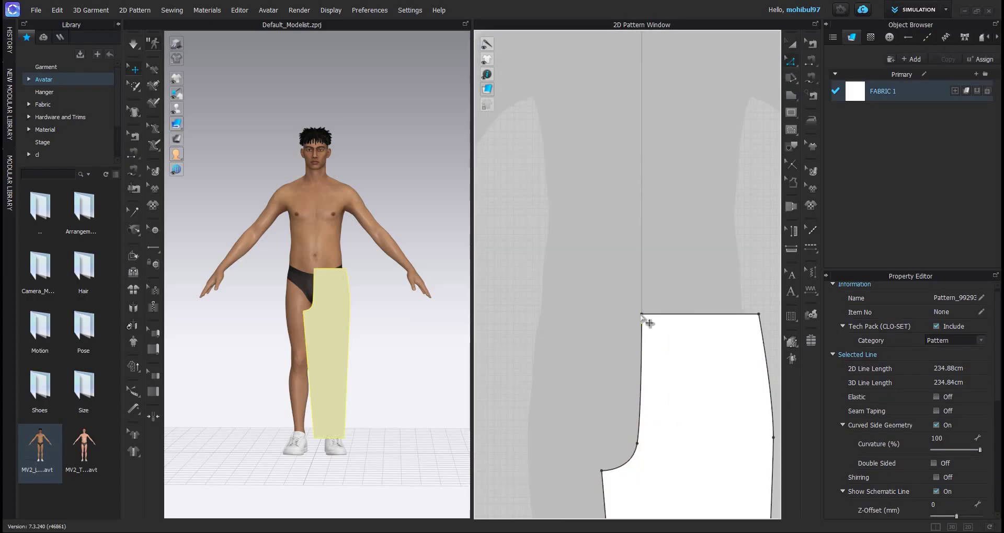
left_click(645, 315)
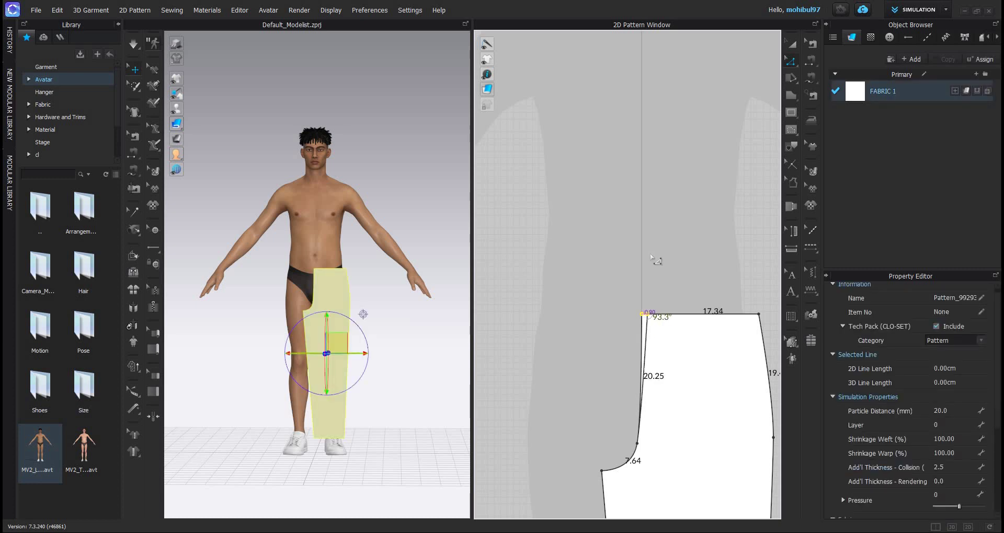
middle_click_drag(758, 315, 691, 281)
left_click(697, 282)
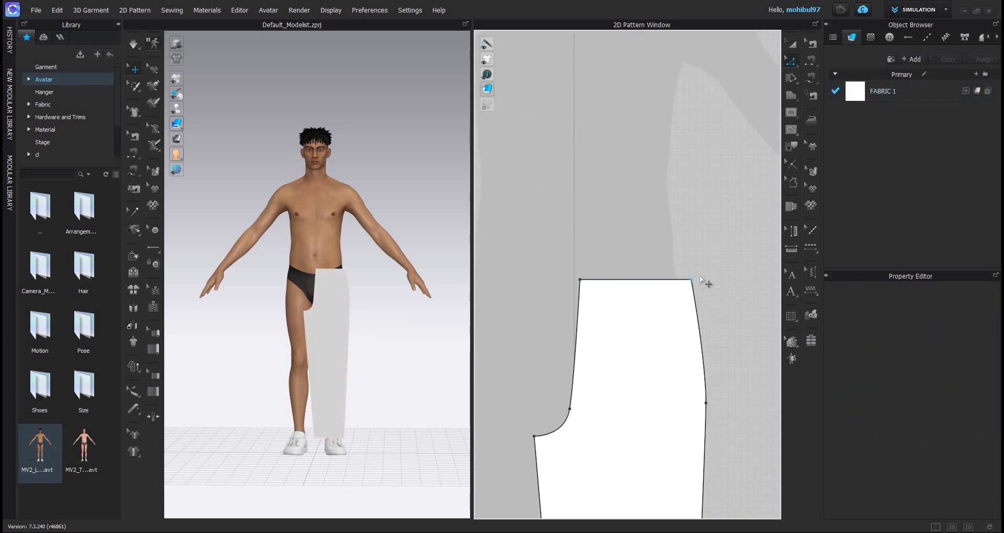
left_click_drag(693, 280, 701, 278)
left_click(630, 250)
Step: Widen the front trouser hem by moving its inner corner out beyond the body's centre line
scroll(633, 250, "down", 6)
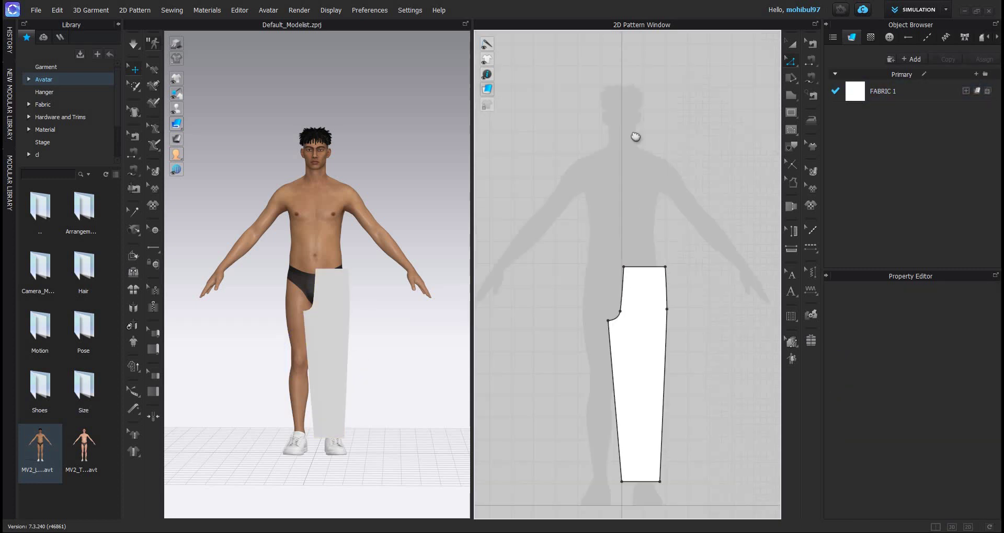
scroll(632, 384, "up", 3)
middle_click_drag(623, 383, 622, 349)
left_click_drag(623, 376, 610, 375)
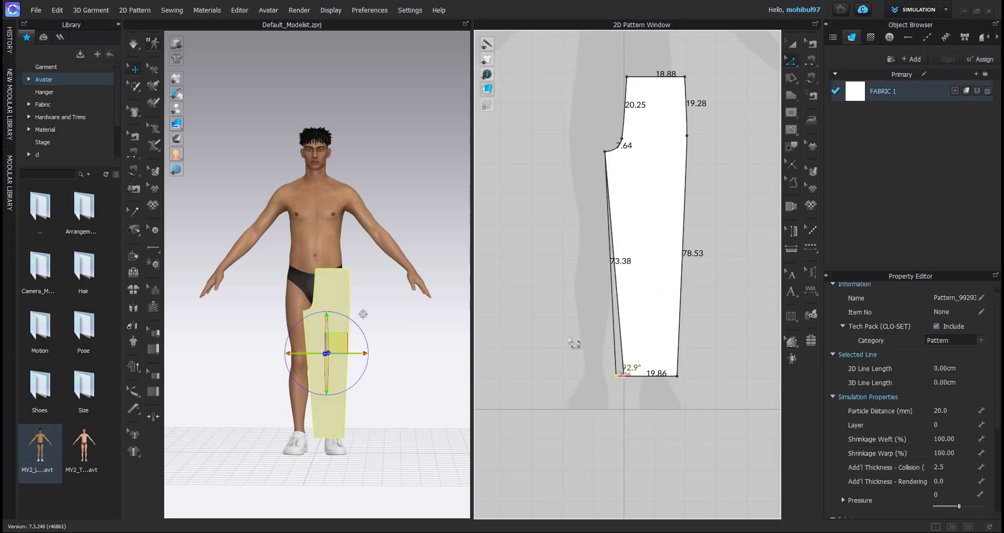
left_click(616, 293)
middle_click_drag(613, 253, 603, 277)
scroll(603, 277, "down", 3)
Step: Draw the back trouser waistline about 19.1 cm long between the front's side waist corner and a raised centre back point
scroll(602, 269, "up", 2)
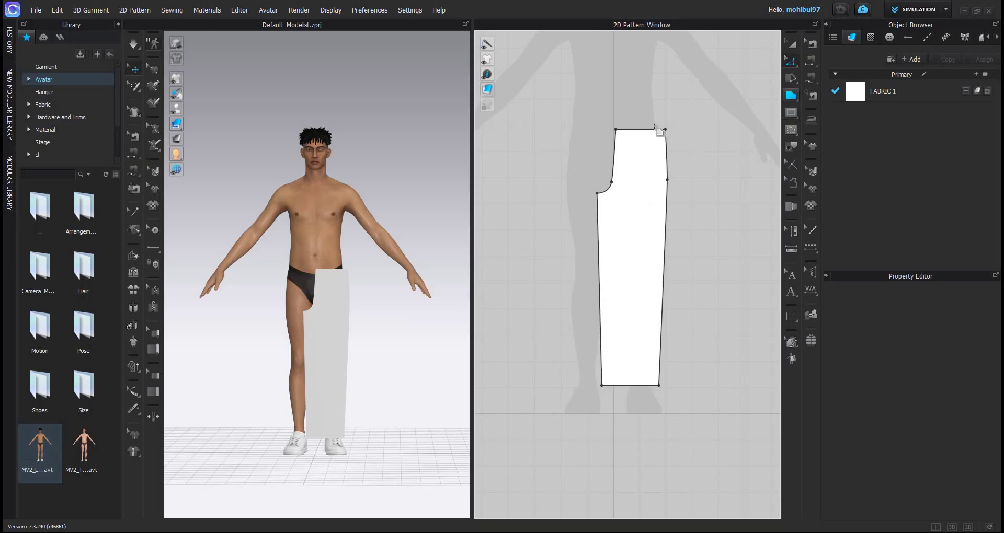
scroll(643, 132, "up", 2)
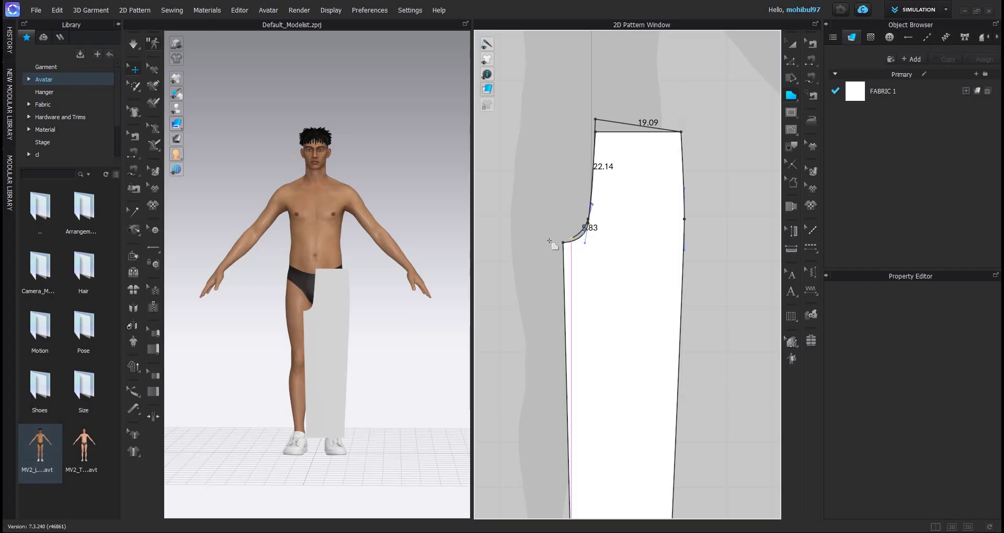
scroll(588, 264, "up", 4)
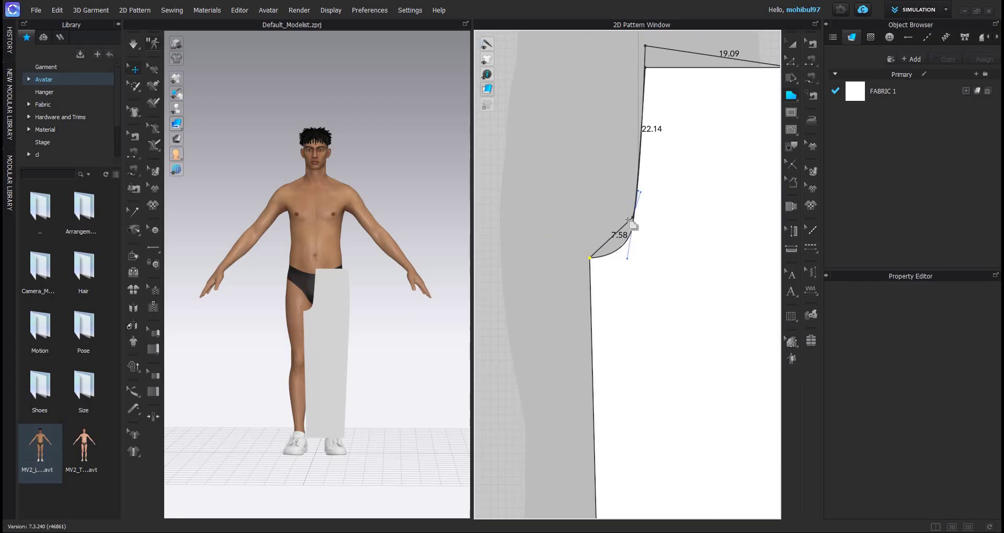
left_click_drag(629, 220, 633, 224)
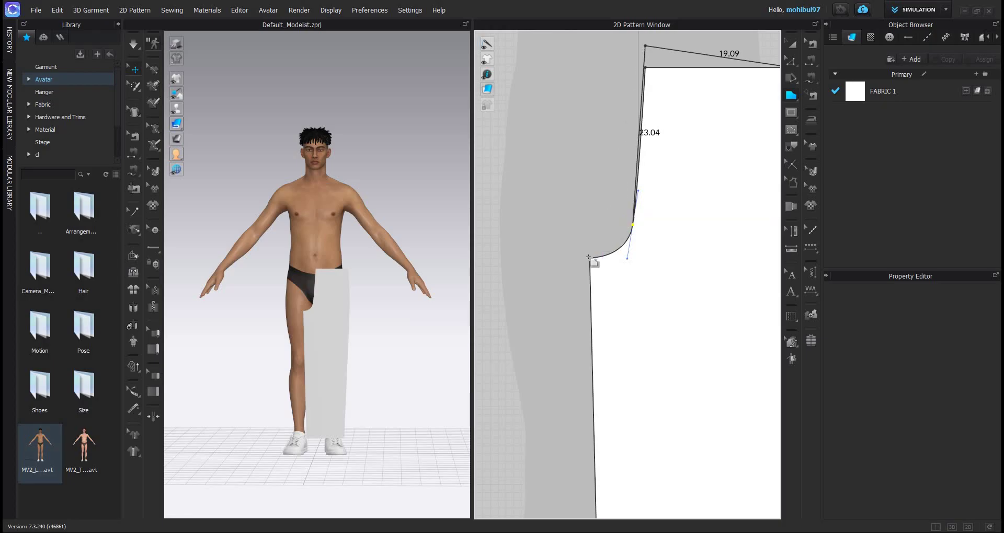
left_click_drag(589, 257, 529, 274)
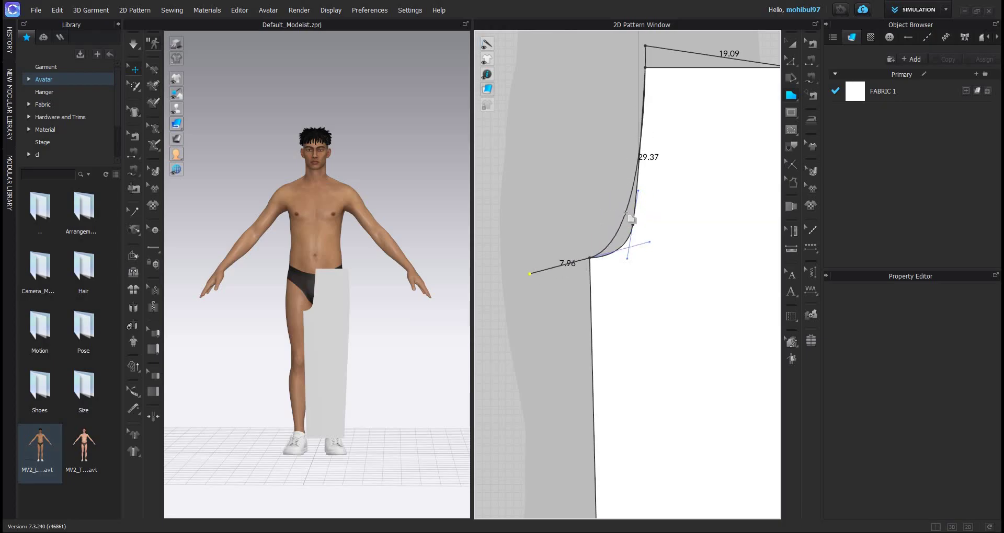
key("ctrl+z")
key("ctrl+z")
Step: Complete the back pattern with a centre back line about 21.4 cm, an extended crotch curve about 10.4 cm, an inseam about 73.8 cm, hem and side seam
left_click_drag(628, 211, 624, 233)
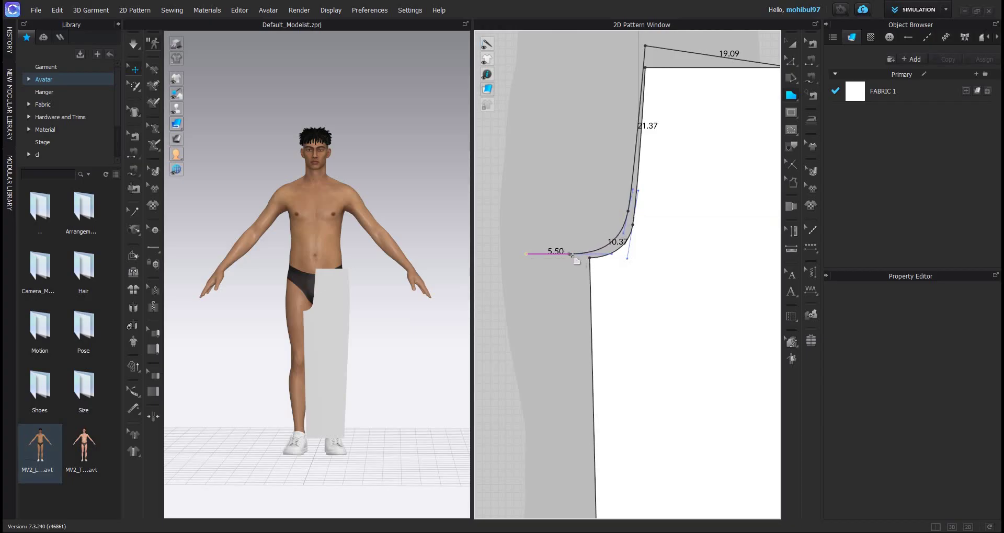
scroll(556, 325, "down", 5)
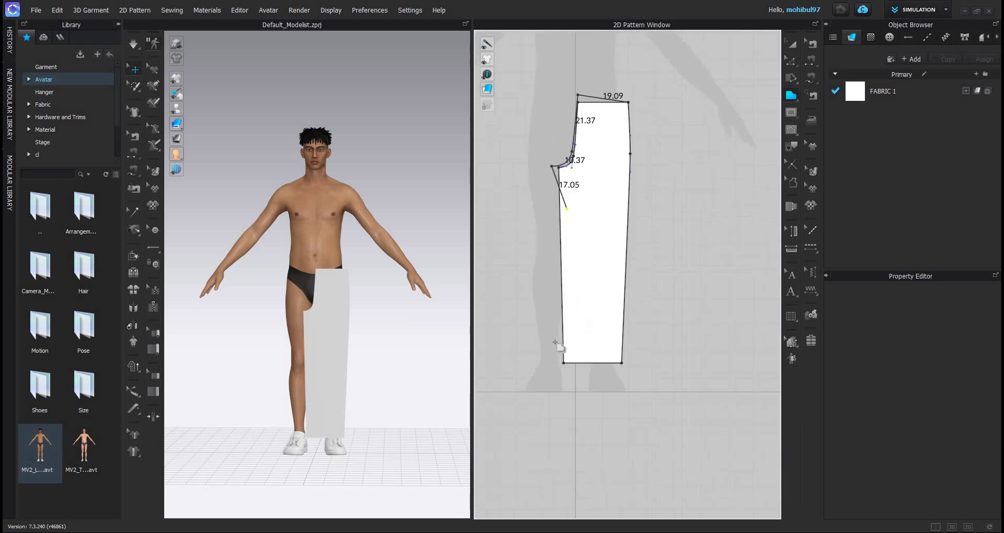
left_click(555, 340)
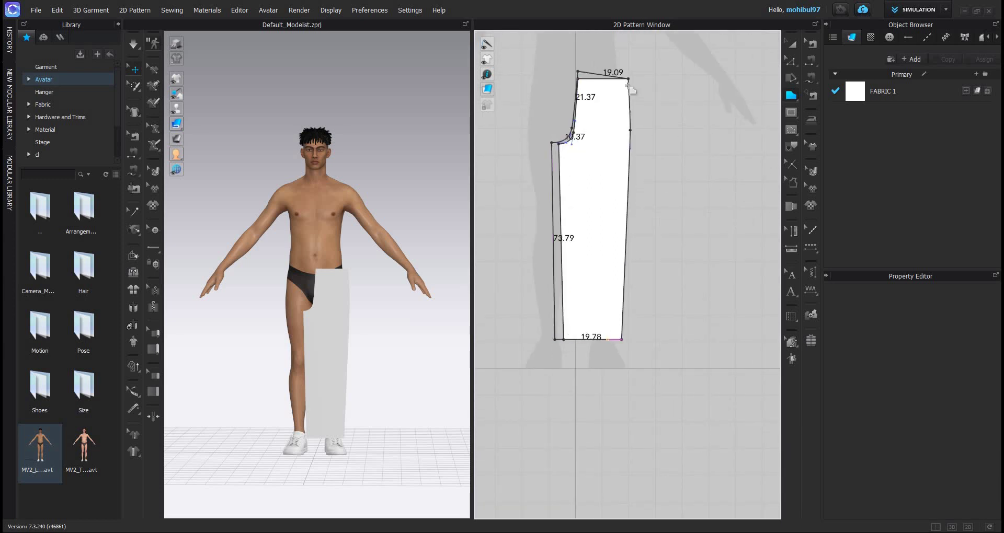
scroll(623, 157, "up", 5)
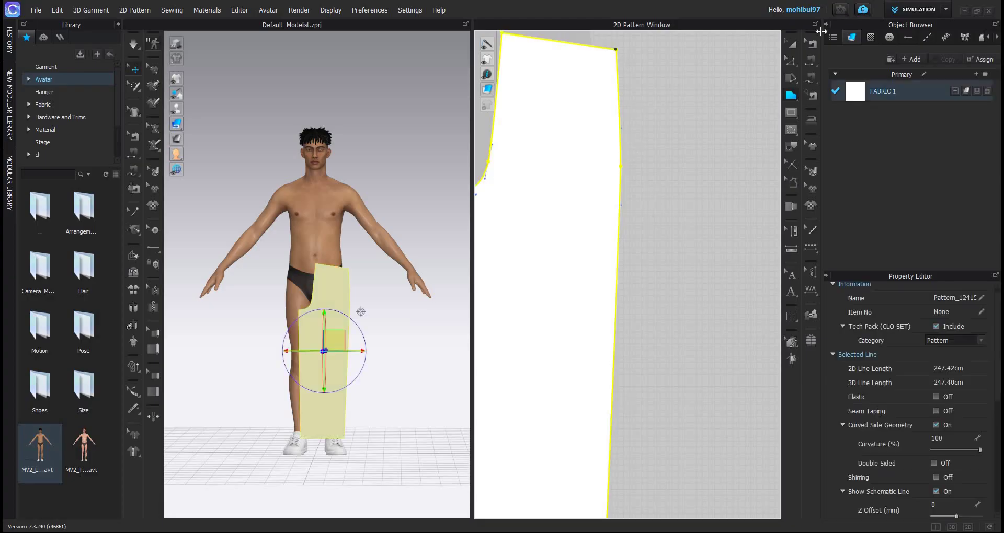
Step: Paste a mirrored copy of the back trouser pattern beside the front piece and remove the original overlapping the front
scroll(649, 188, "down", 7)
key("a")
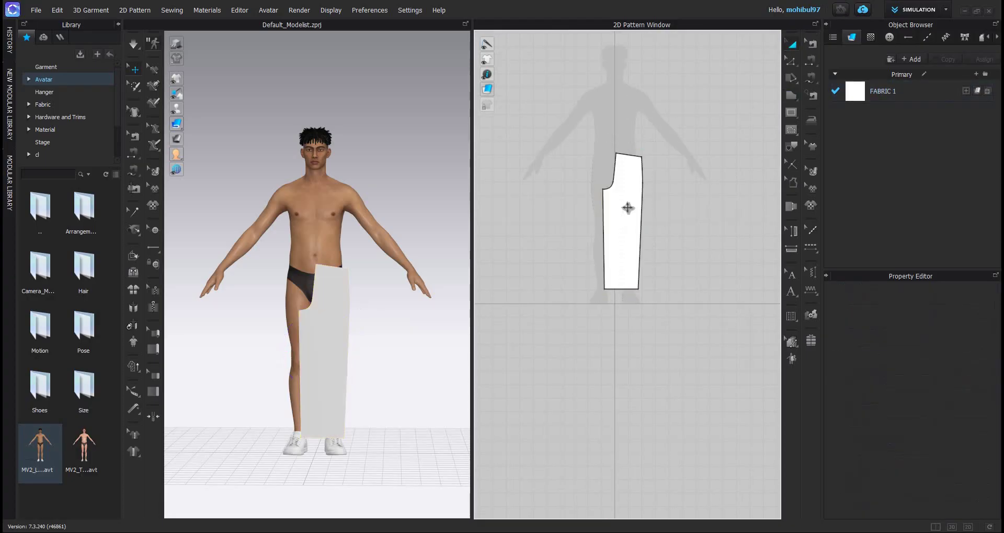
key("ctrl+r")
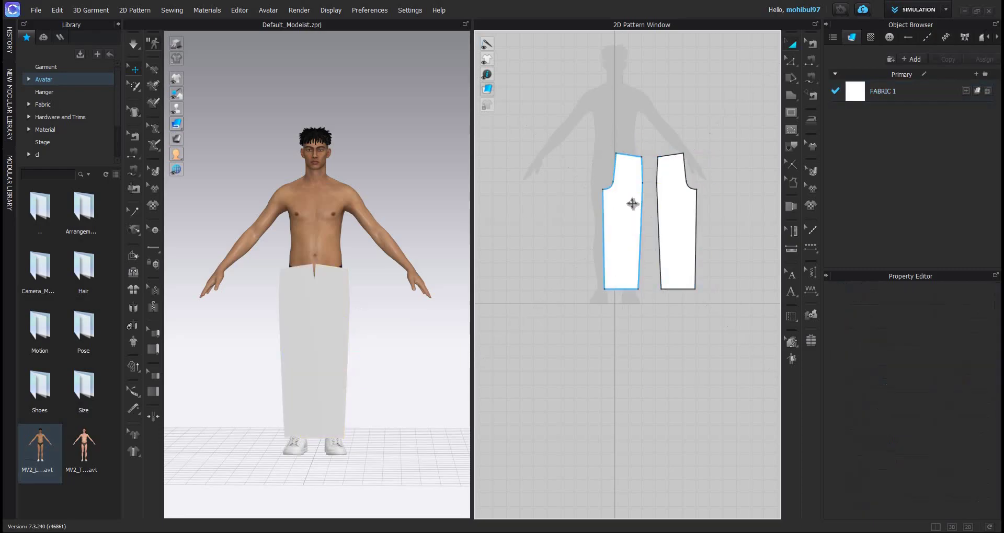
left_click(632, 205)
left_click(654, 242)
scroll(655, 240, "up", 5)
scroll(656, 241, "down", 2)
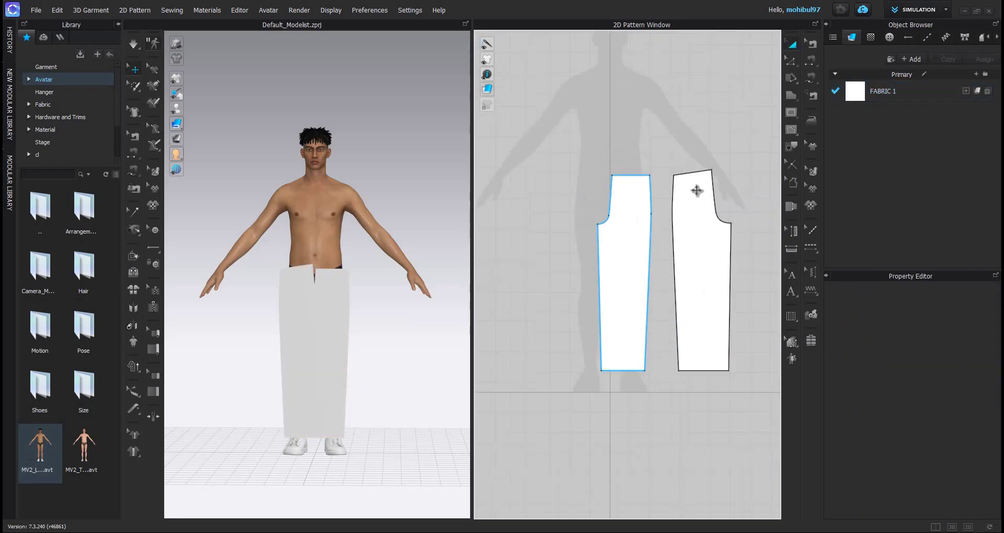
Step: Paste a mirrored copy of the front trouser pattern level with the original across the body's centre line
left_click(674, 174)
left_click(794, 41)
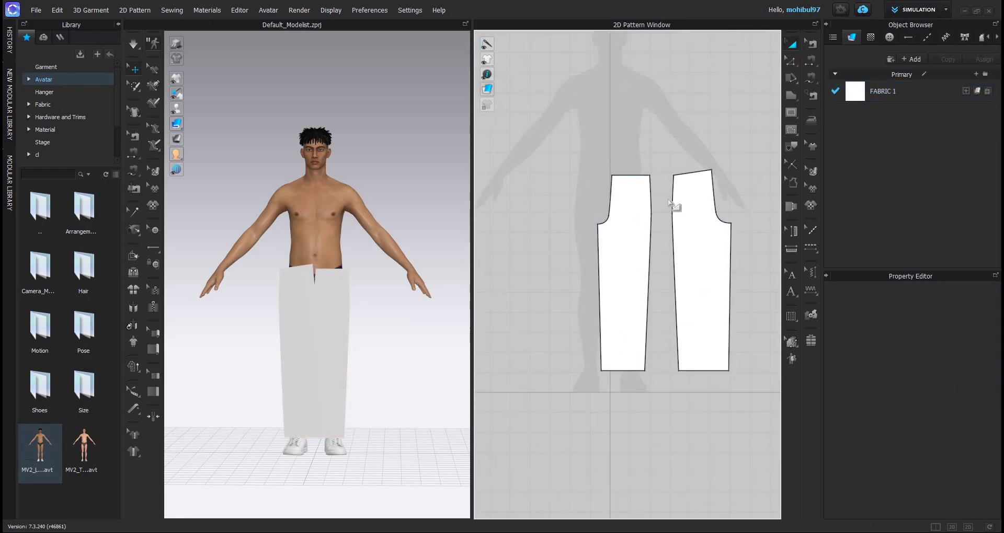
left_click(624, 212)
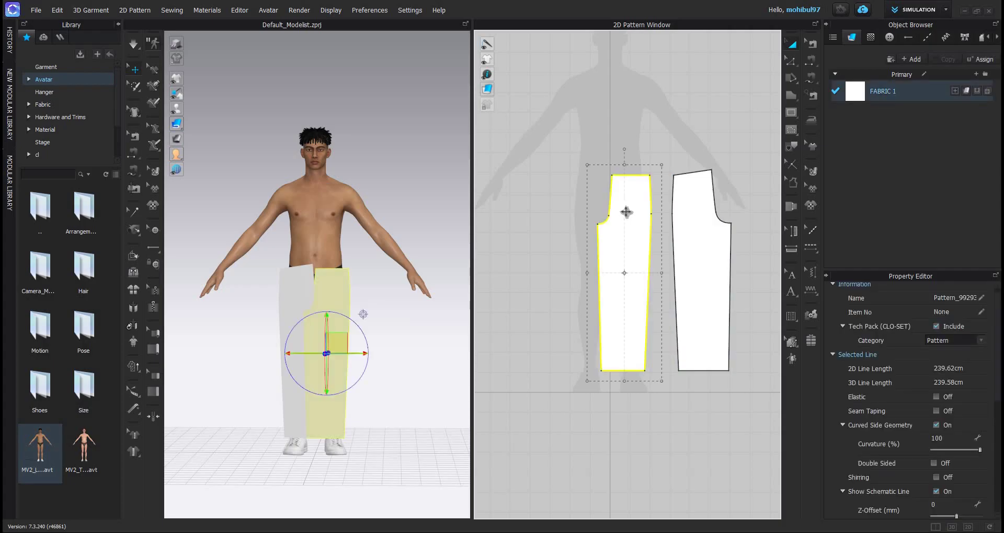
key("ctrl+r")
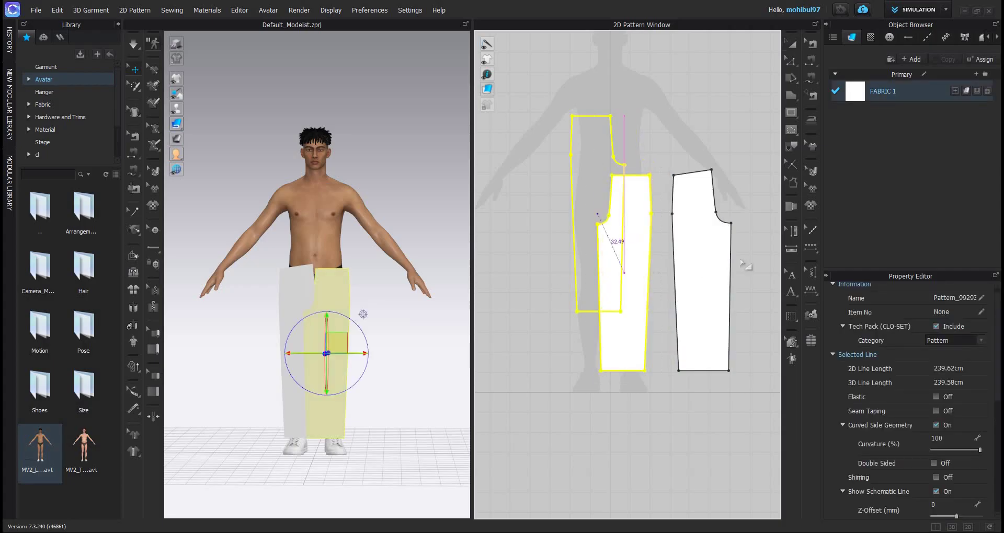
left_click(556, 273)
Step: Paste a mirrored copy of the back trouser pattern beside the original, level with it
left_click(720, 256)
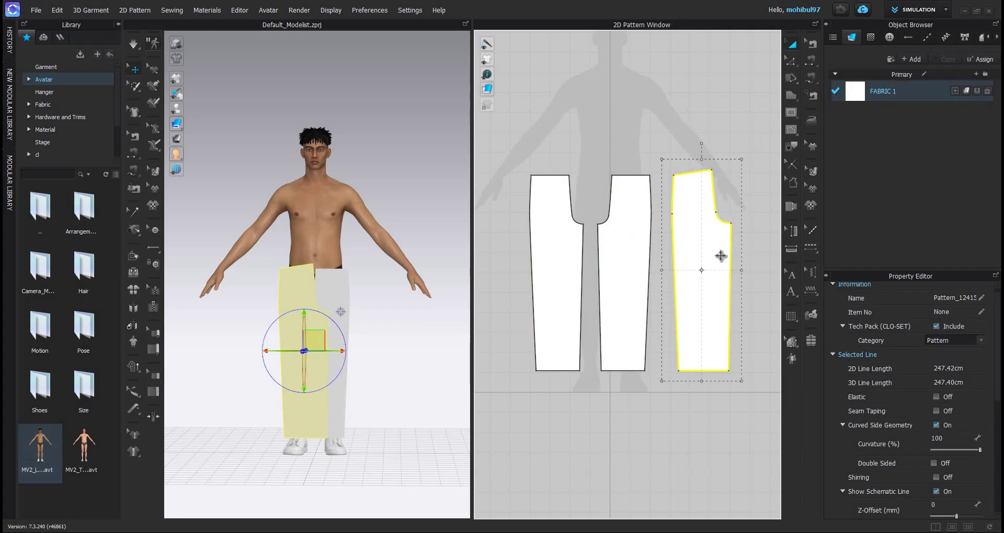
key("ctrl+r")
left_click(773, 270)
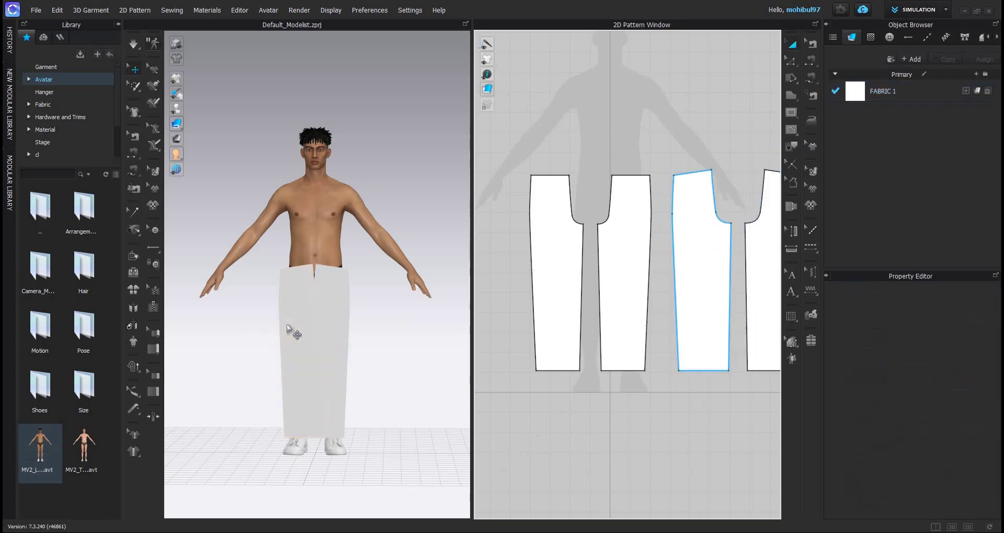
Step: Reset the 3D arrangement of all four trouser patterns and show the avatar's arrangement points
scroll(290, 330, "down", 4)
key("ctrl+a")
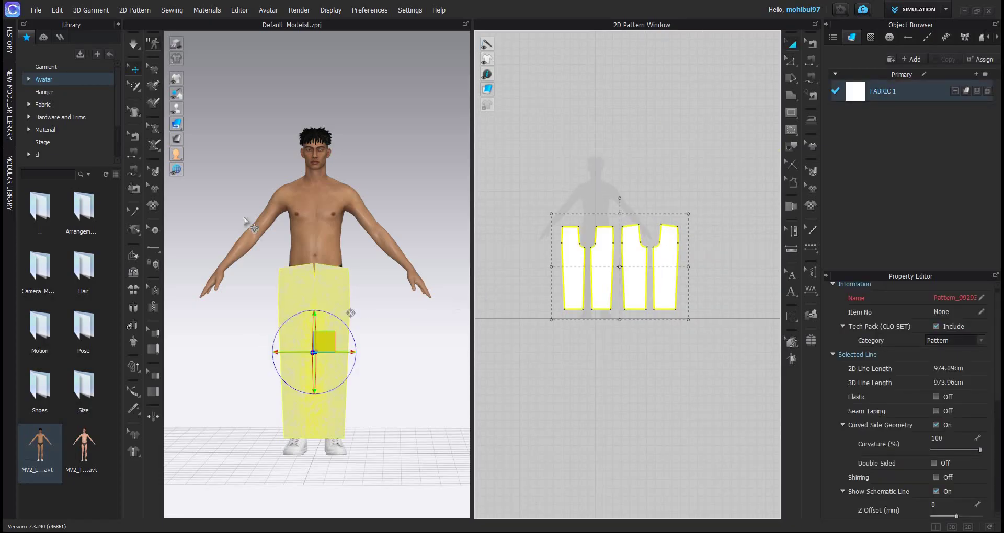
key("ctrl+f")
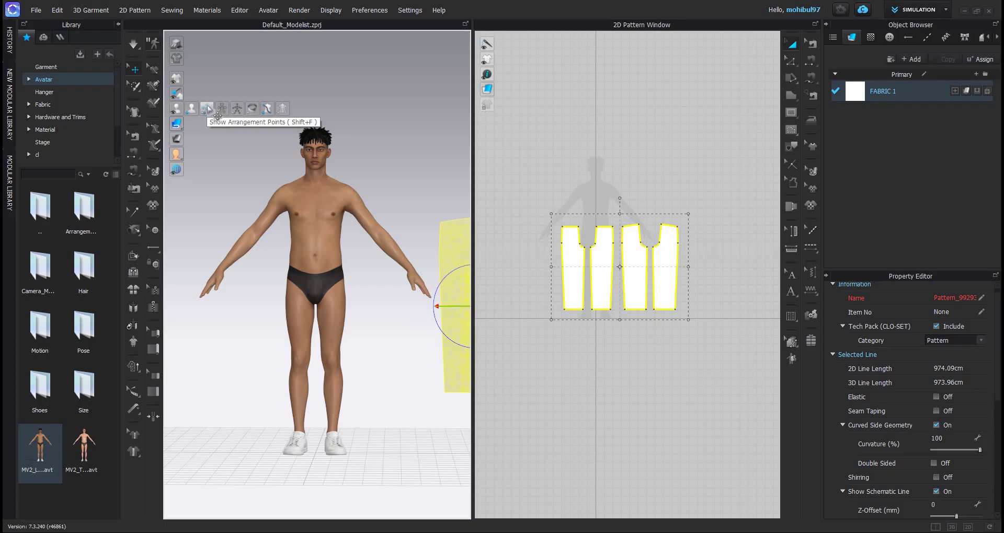
left_click(602, 138)
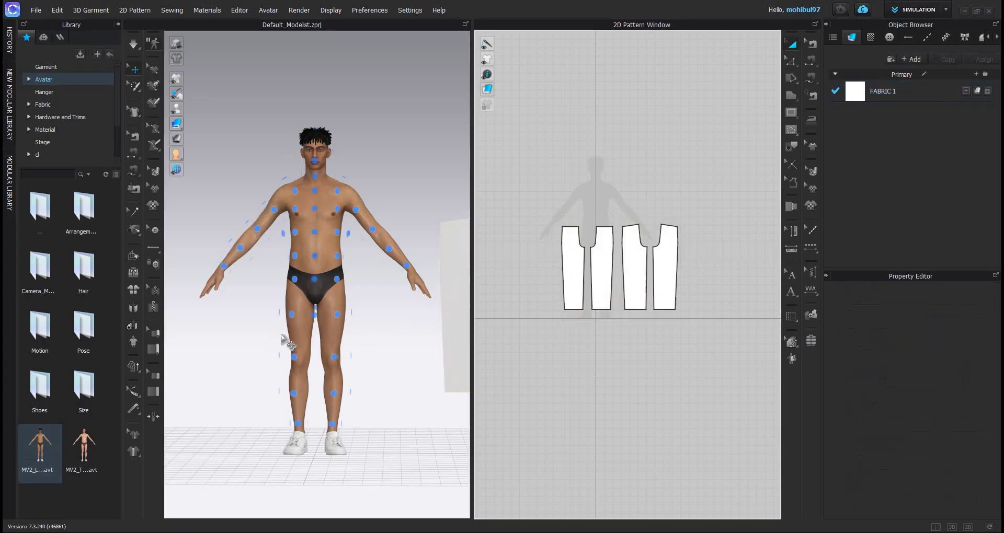
Step: Arrange the first front trouser pattern on the knee point at the front of the avatar's right leg
scroll(295, 338, "up", 4)
right_click_drag(288, 331, 294, 323)
middle_click_drag(294, 324, 303, 239)
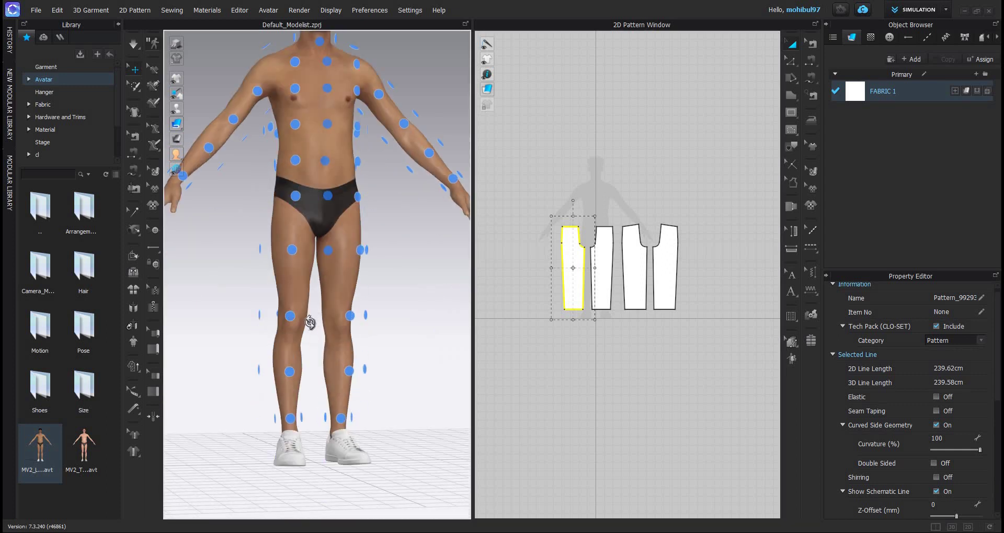
left_click(291, 318)
mouse_move(299, 317)
right_mouse_down()
mouse_move(326, 313)
mouse_move(278, 320)
mouse_move(285, 318)
right_mouse_up()
scroll(287, 314, "up", 3)
scroll(394, 296, "down", 4)
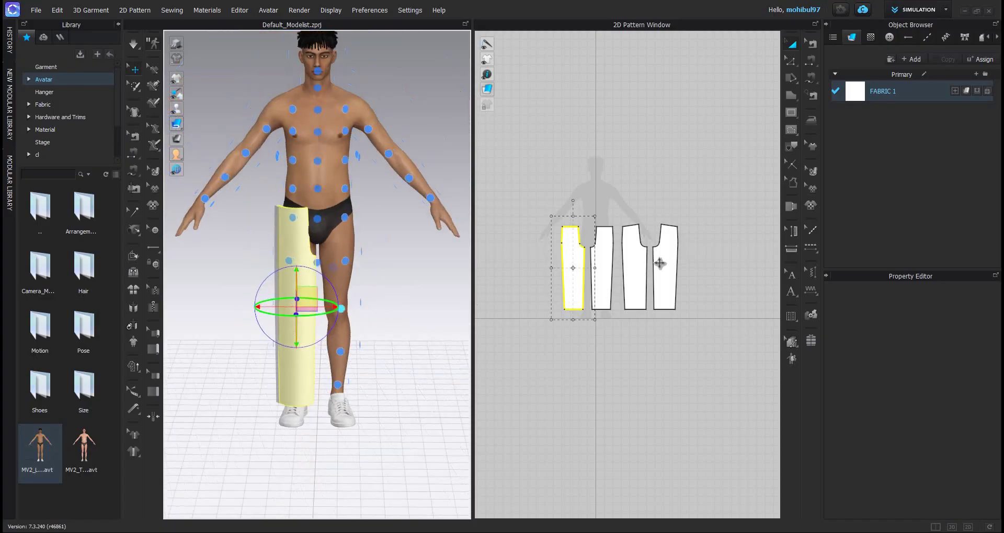
Step: Arrange the second front trouser pattern on the knee point at the front of the avatar's left leg
left_click(659, 263)
left_click(602, 272)
scroll(378, 337, "up", 3)
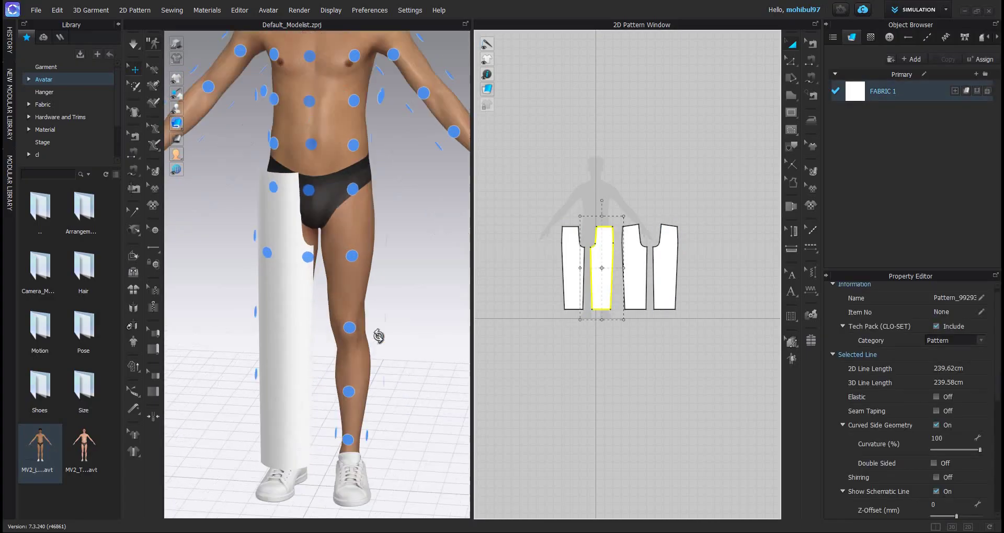
left_click(348, 328)
right_click_drag(342, 324, 732, 256)
scroll(425, 289, "down", 3)
Step: Arrange the original back trouser pattern on the knee point behind the avatar's left leg
left_click(649, 243)
scroll(414, 277, "down", 2)
scroll(309, 308, "up", 3)
left_click(601, 272)
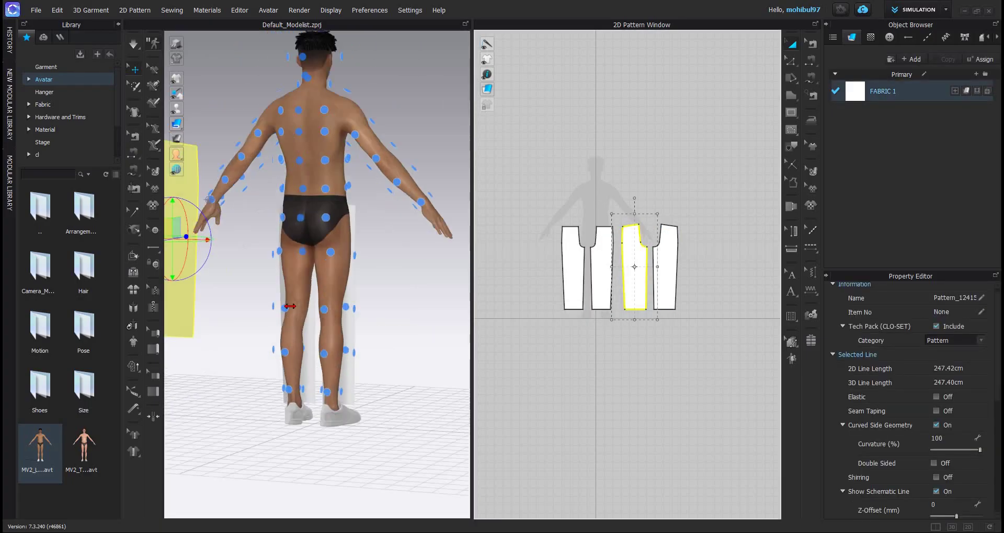
left_click(634, 257)
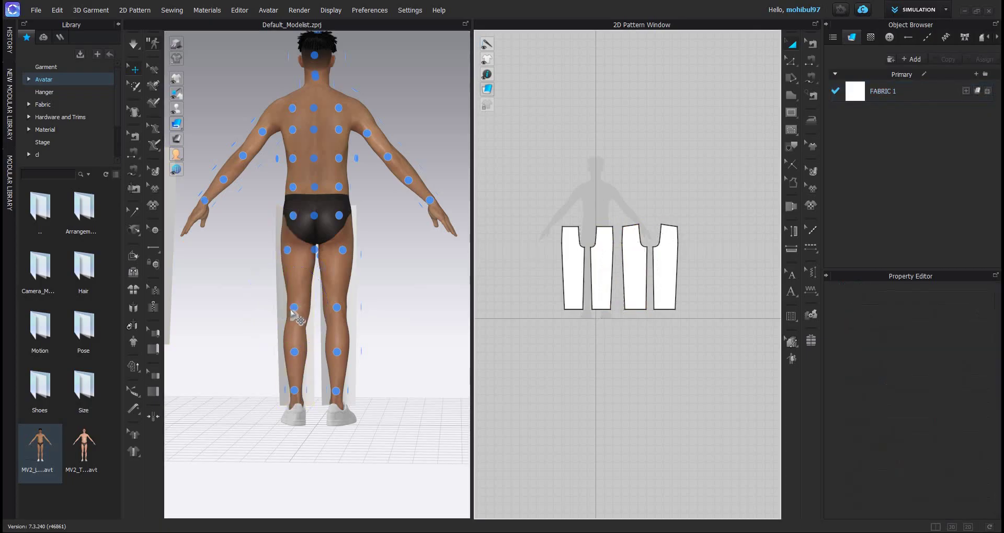
left_click(294, 308)
scroll(389, 344, "up", 3)
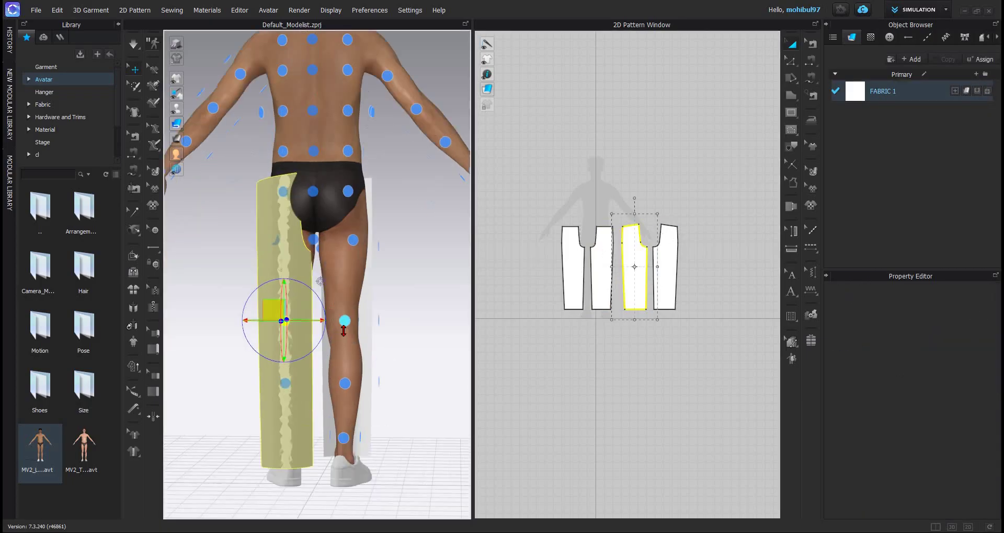
right_click_drag(257, 320, 334, 325)
left_click_drag(345, 313, 361, 315)
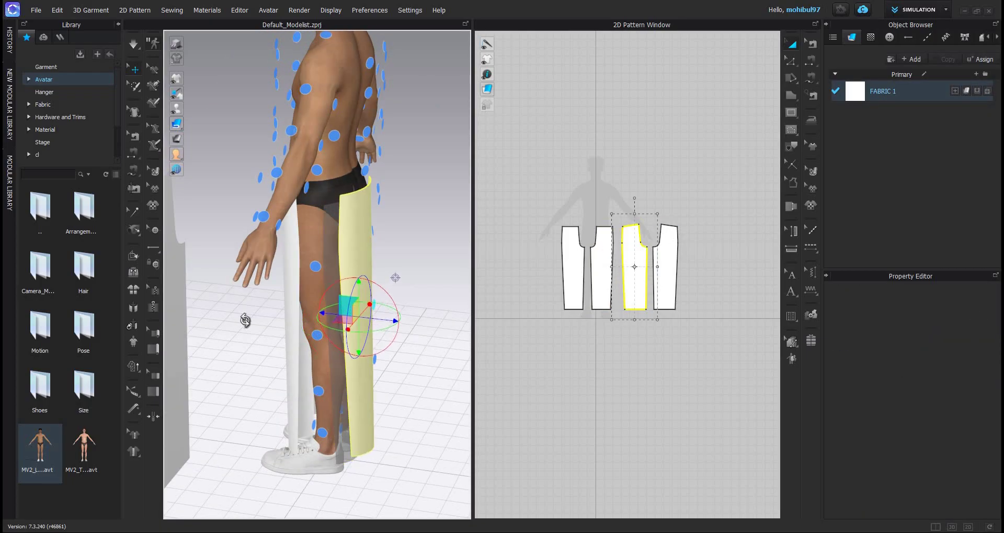
right_click_drag(244, 321, 429, 314)
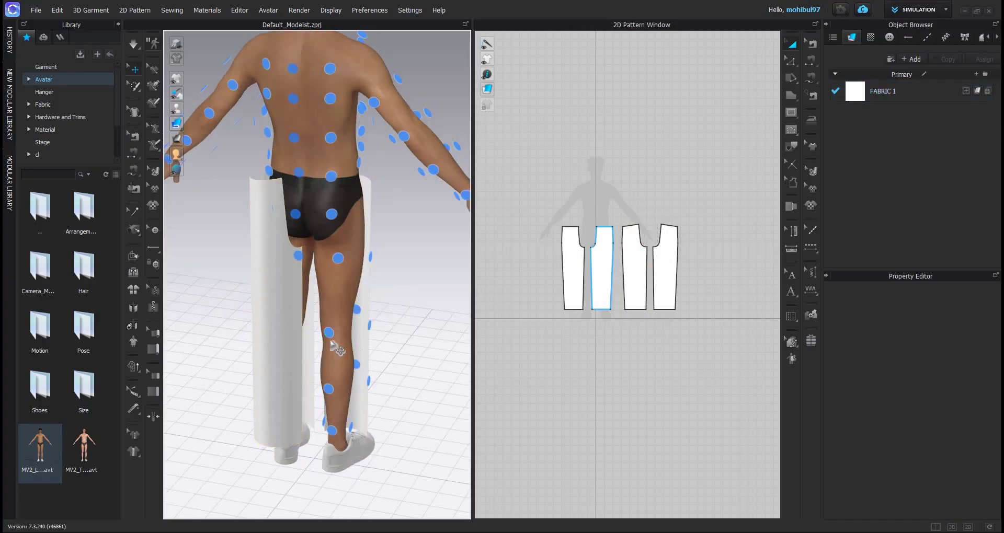
Step: Arrange the mirrored back trouser pattern on the knee point behind the avatar's right leg
left_click(665, 267)
left_click(328, 333)
right_click_drag(389, 325, 293, 318)
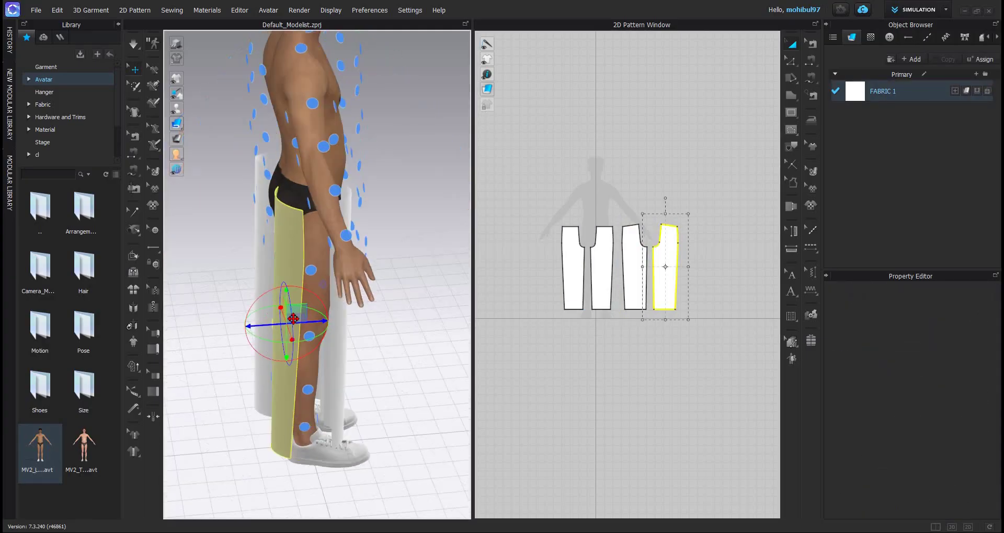
left_click_drag(298, 312, 389, 332)
left_click(209, 340)
scroll(209, 340, "down", 3)
right_click_drag(209, 340, 389, 325)
scroll(336, 316, "up", 3)
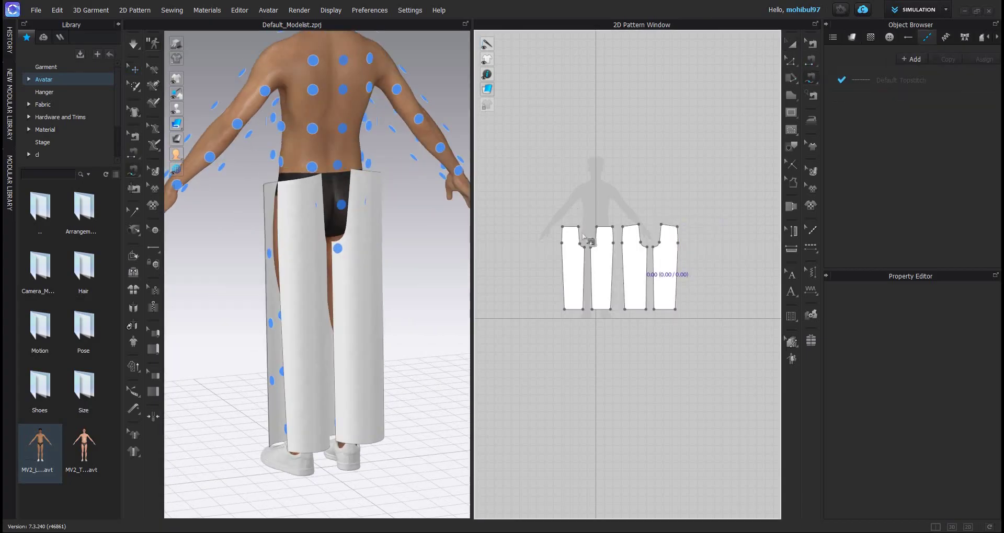
Step: Free-sew the centre front and crotch curves of the two front patterns together, from waist to crotch point
scroll(585, 246, "up", 4)
left_click(570, 202)
left_click(584, 249)
left_click(611, 202)
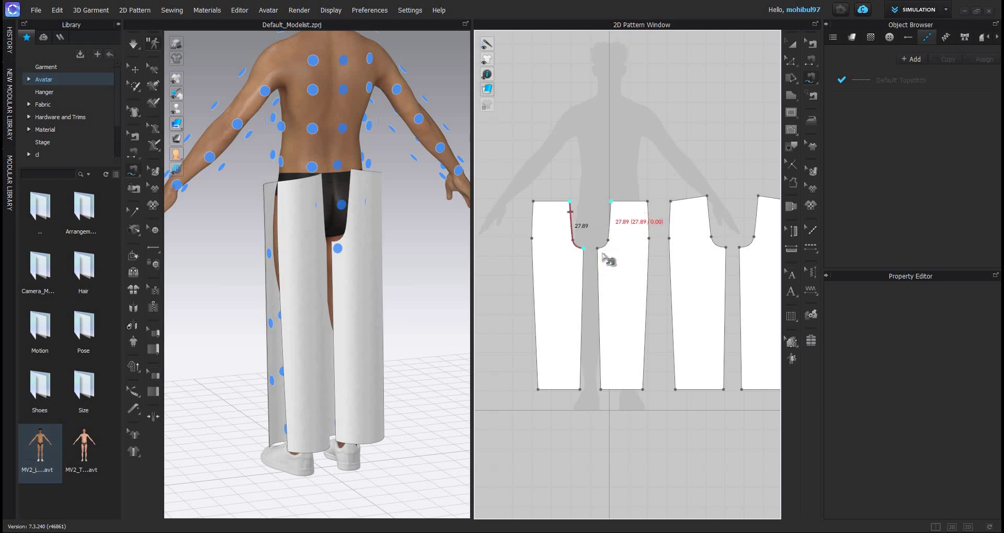
left_click(598, 249)
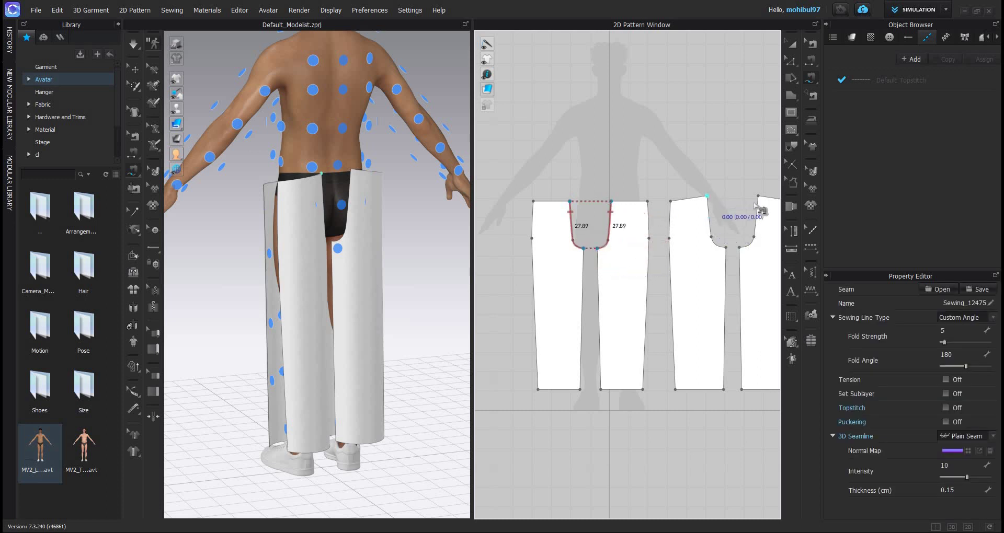
Step: Free-sew the centre back and crotch curves of the two back patterns together, from waist to crotch point
left_click(708, 196)
left_click(726, 247)
left_click(706, 252)
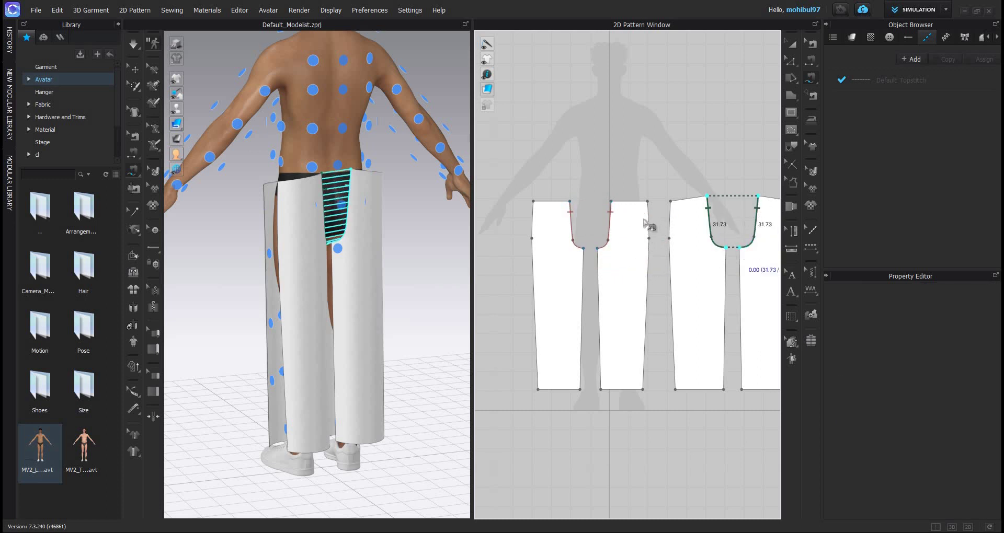
Step: Free-sew both side seams from waist to hem, joining the adjacent front and back and the two outermost pieces
left_click(643, 388)
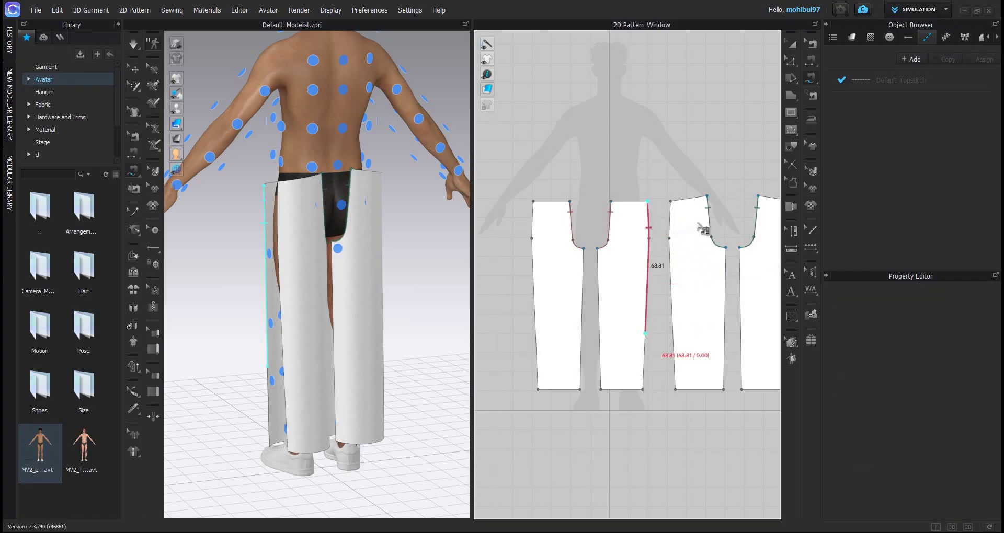
left_click(673, 382)
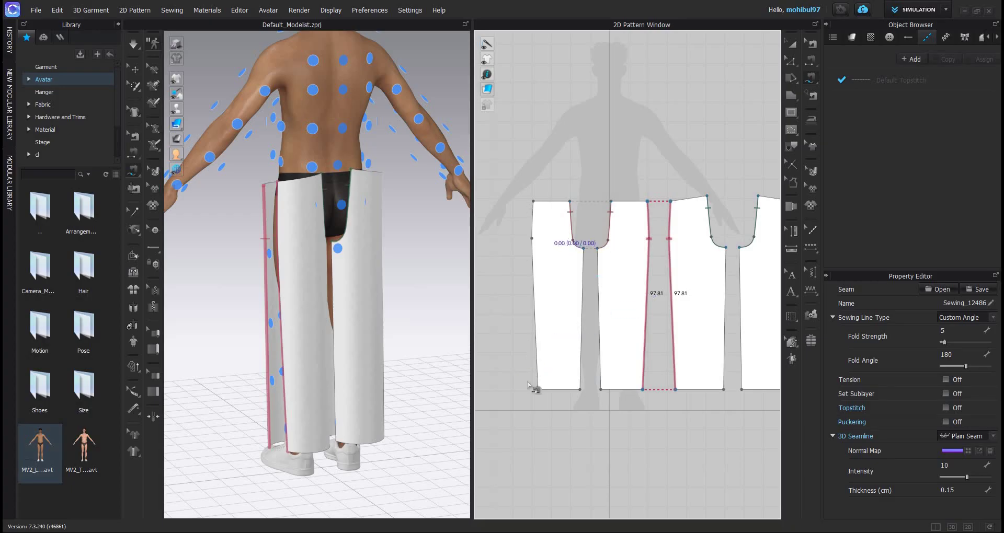
left_click(533, 225)
middle_click_drag(601, 369, 504, 351)
left_click(699, 184)
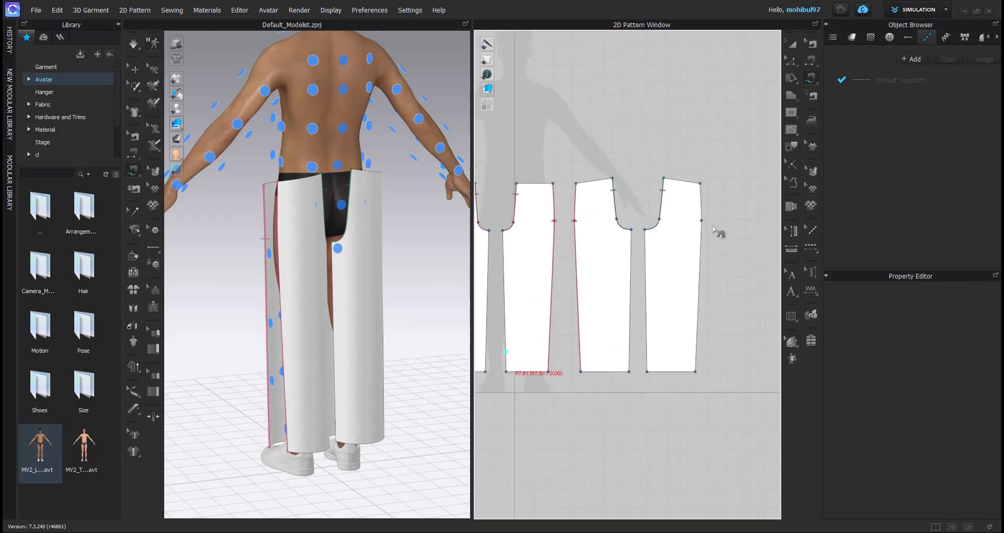
left_click(694, 372)
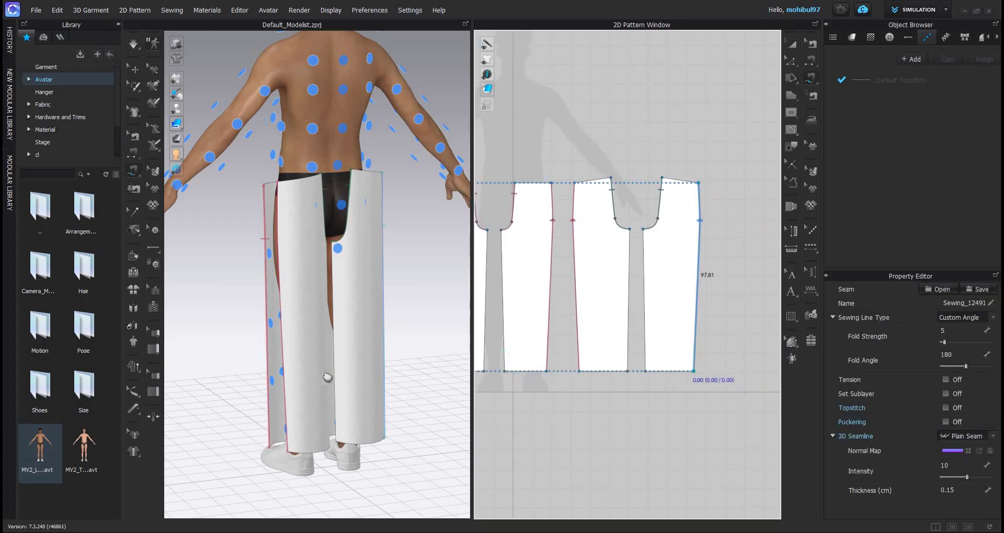
Step: Segment-sew the inseam of the second front pattern to the inseam of the original back pattern
scroll(326, 348, "down", 5)
scroll(285, 212, "down", 3)
right_click_drag(278, 228, 466, 31)
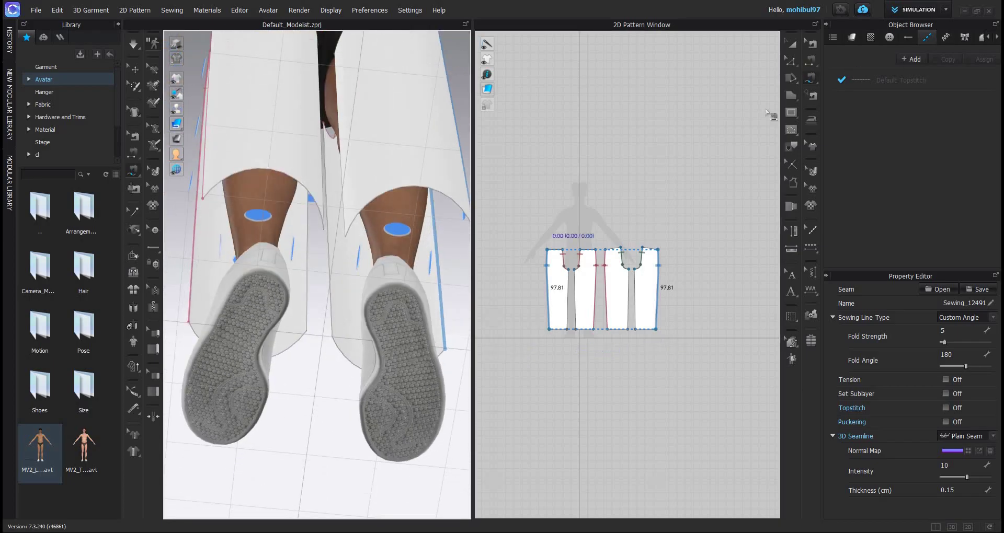
left_click(576, 304)
left_click(336, 277)
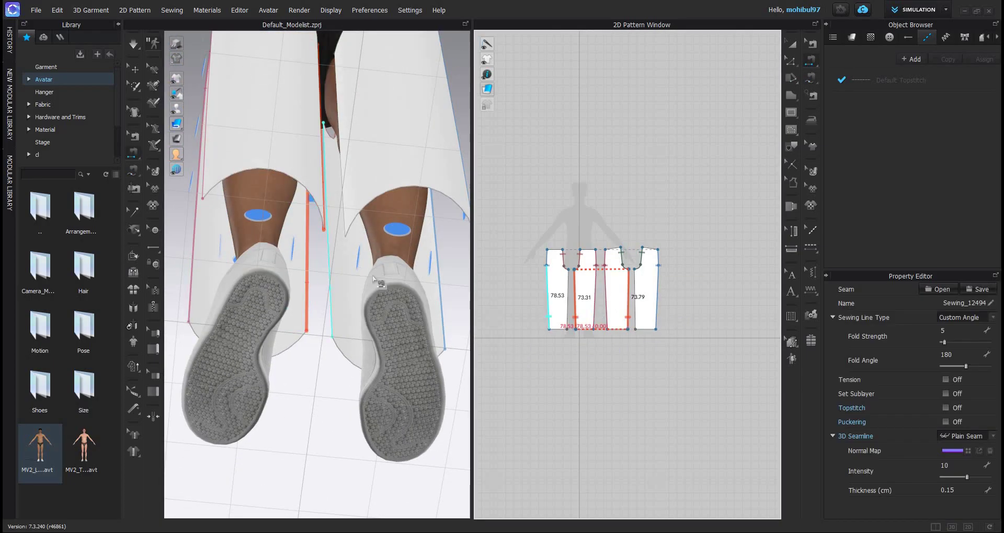
Step: Segment-sew the inseam of the first front pattern to the inseam of the mirrored back pattern
left_click(568, 311)
right_click_drag(366, 274, 319, 270)
left_click(568, 313)
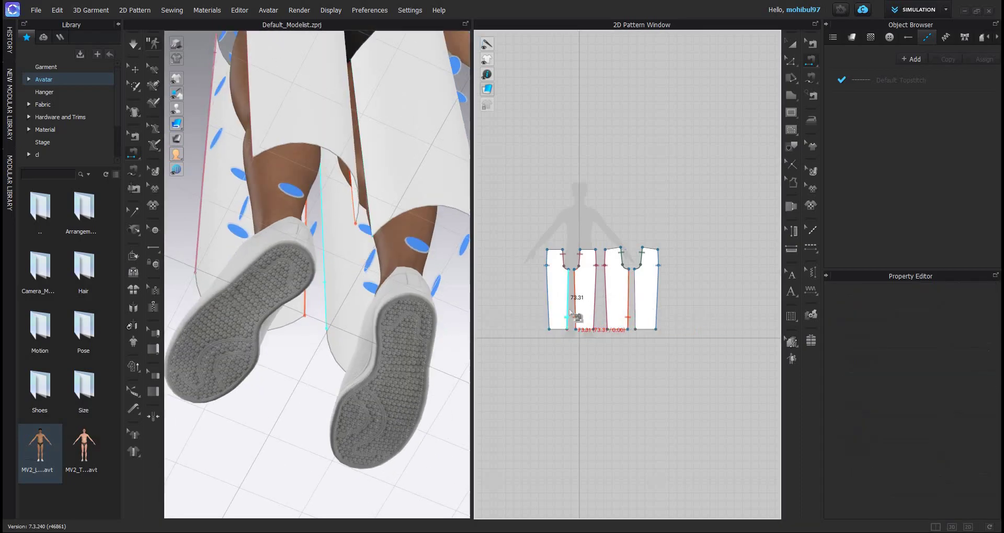
left_click(636, 307)
Step: Examine the trouser seam connections in 3D with the avatar temporarily hidden, and turn off the arrangement points
scroll(318, 321, "down", 4)
right_click_drag(335, 142, 318, 290)
scroll(316, 292, "up", 3)
right_click_drag(180, 110, 190, 112)
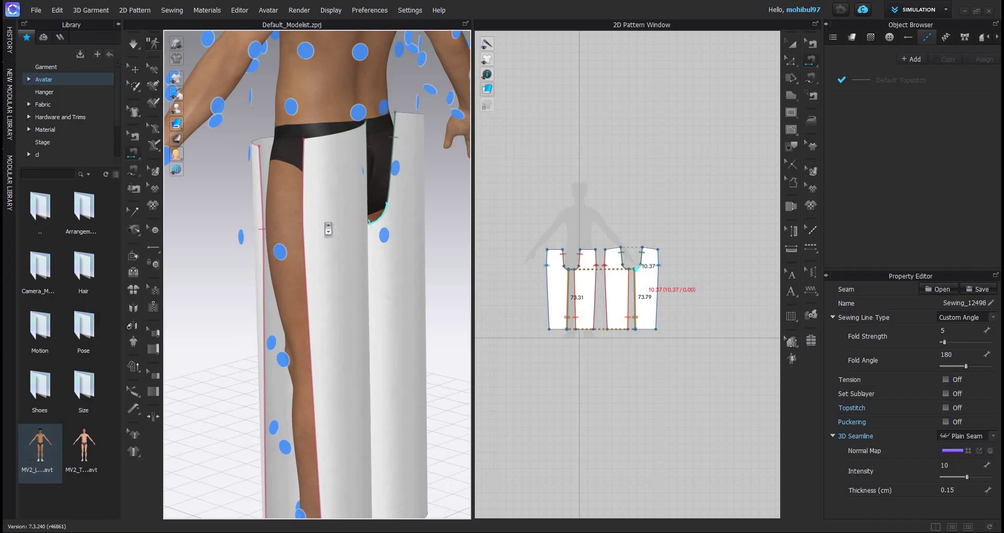
left_click(191, 109)
scroll(328, 229, "down", 4)
right_click_drag(328, 230, 461, 251)
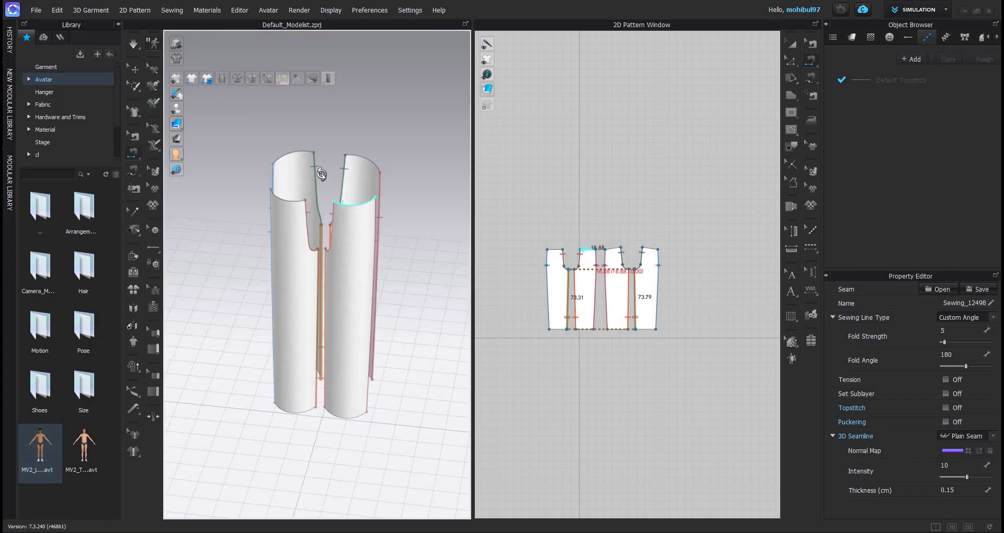
scroll(314, 173, "up", 6)
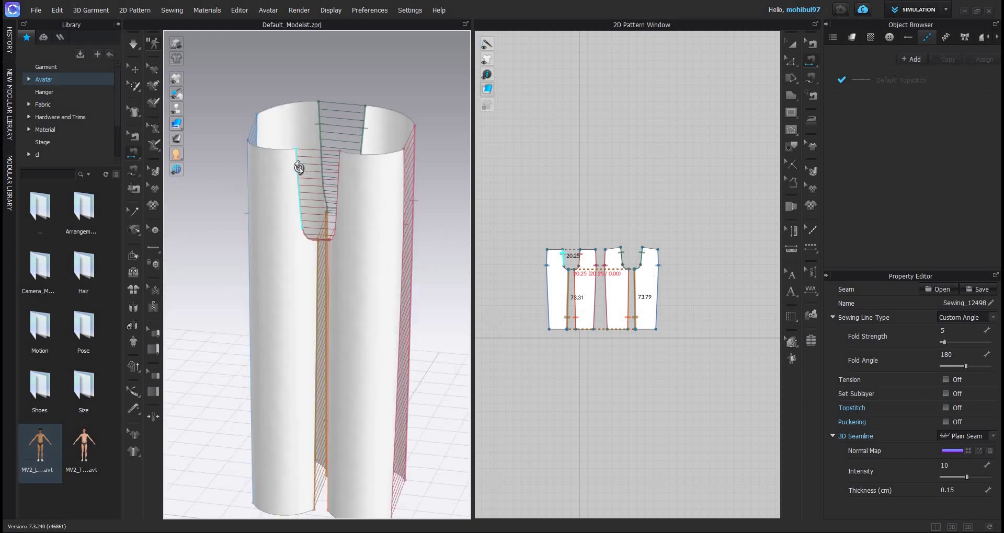
right_click_drag(298, 168, 240, 146)
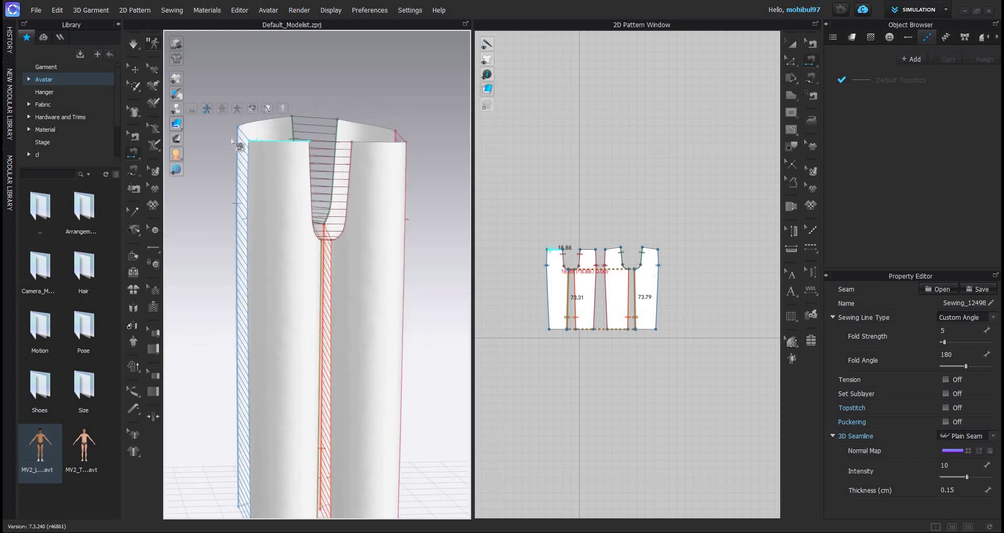
left_click(176, 124)
scroll(184, 125, "down", 3)
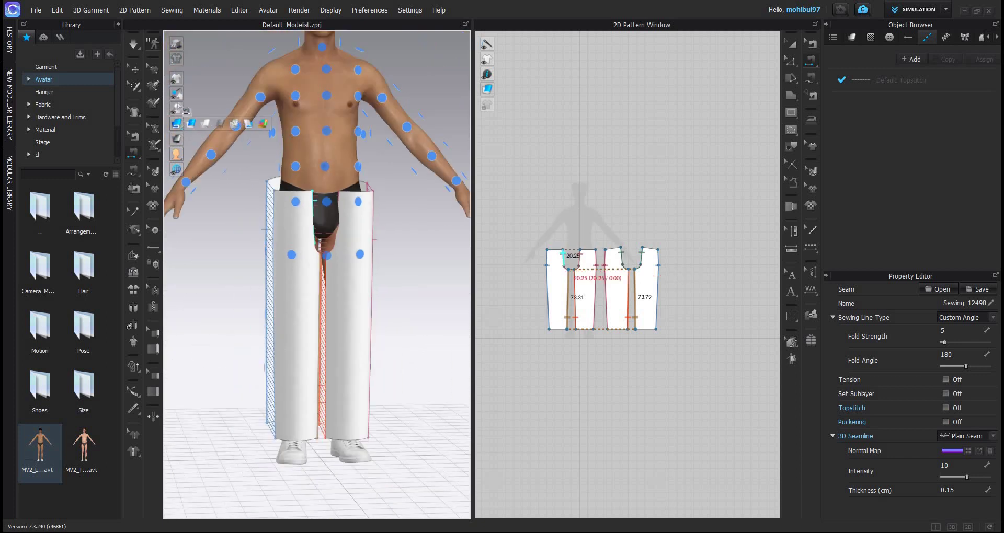
left_click(135, 70)
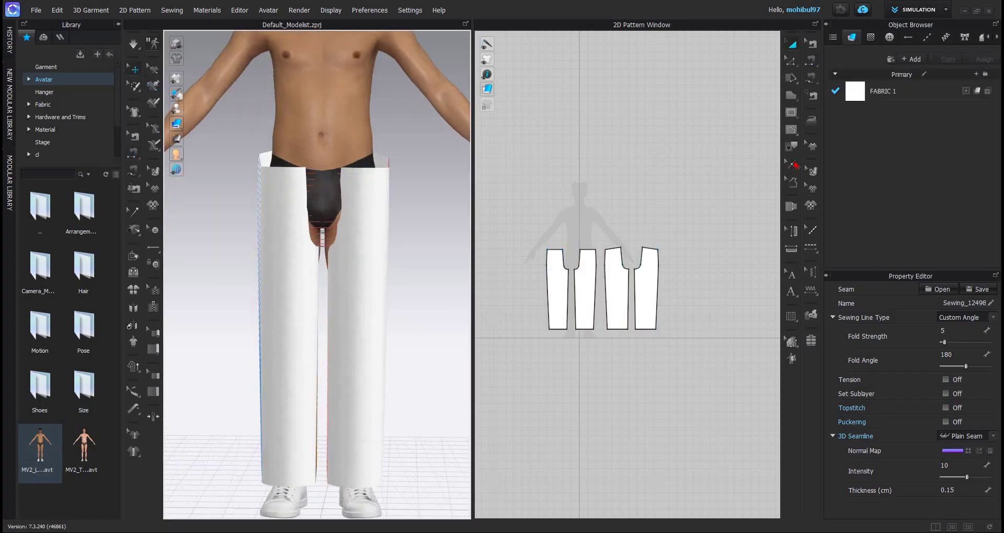
Step: Draw a long, narrow waistband rectangle above the front trouser patterns, consulting the pyjama reference photo
left_click(793, 164)
left_click(792, 95)
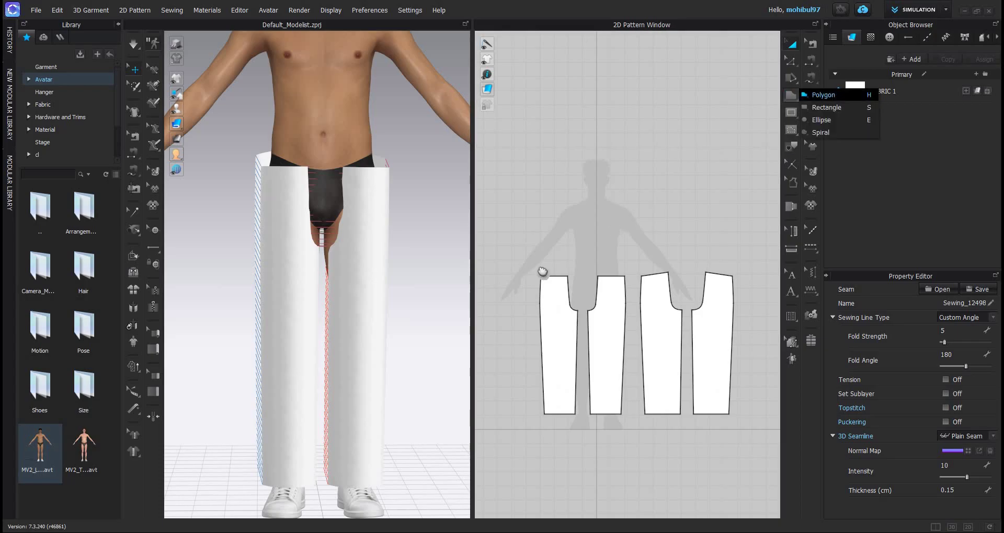
left_click(826, 106)
scroll(602, 220, "up", 5)
scroll(646, 156, "down", 4)
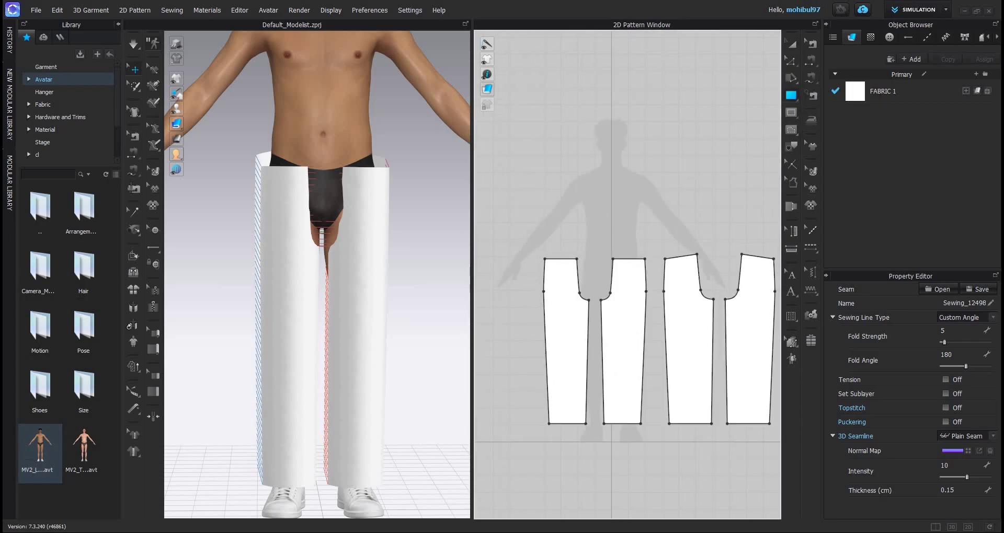
left_click(319, 449)
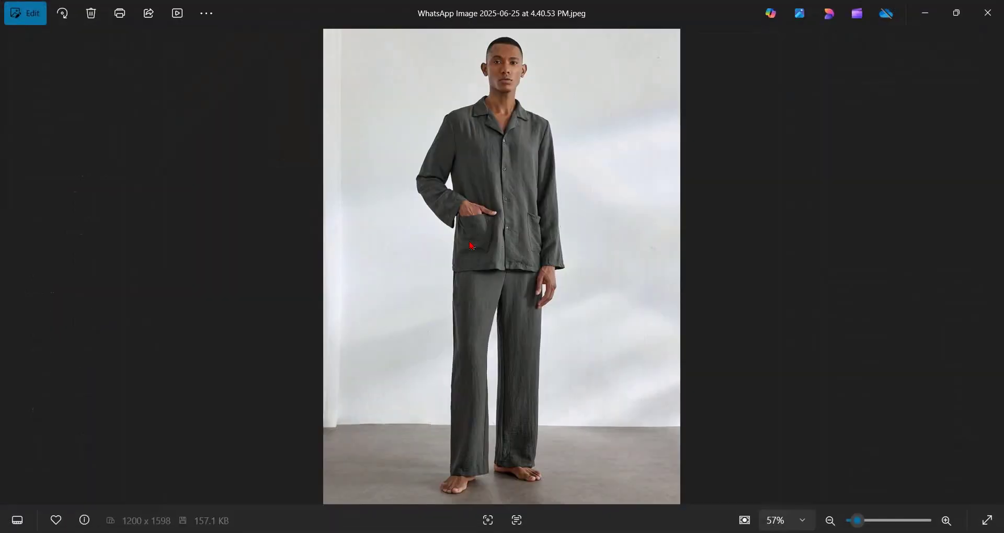
left_click(933, 17)
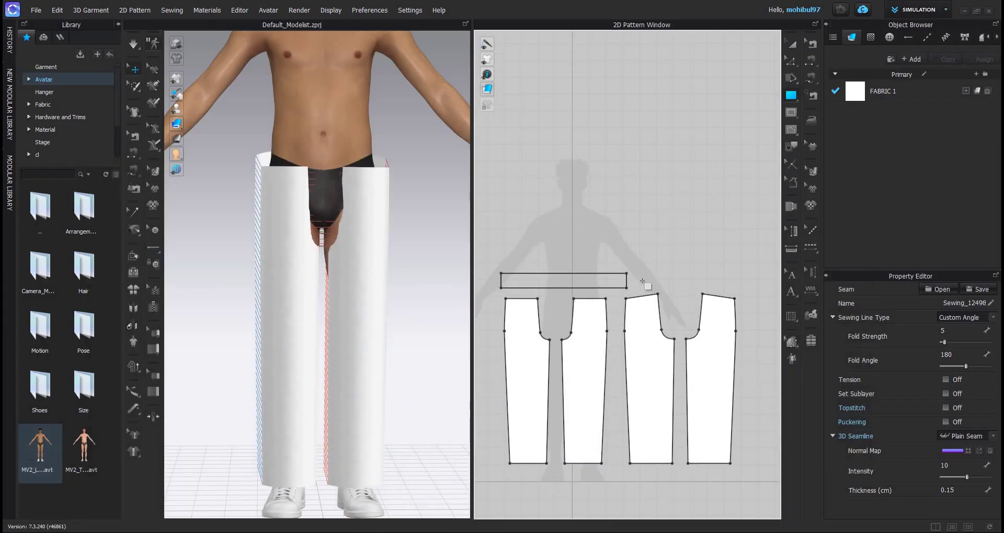
Step: Finish the waistband rectangle at about 77 by 5 cm and wrap it around the avatar using the right-waist arrangement point
left_click_drag(642, 281, 631, 282)
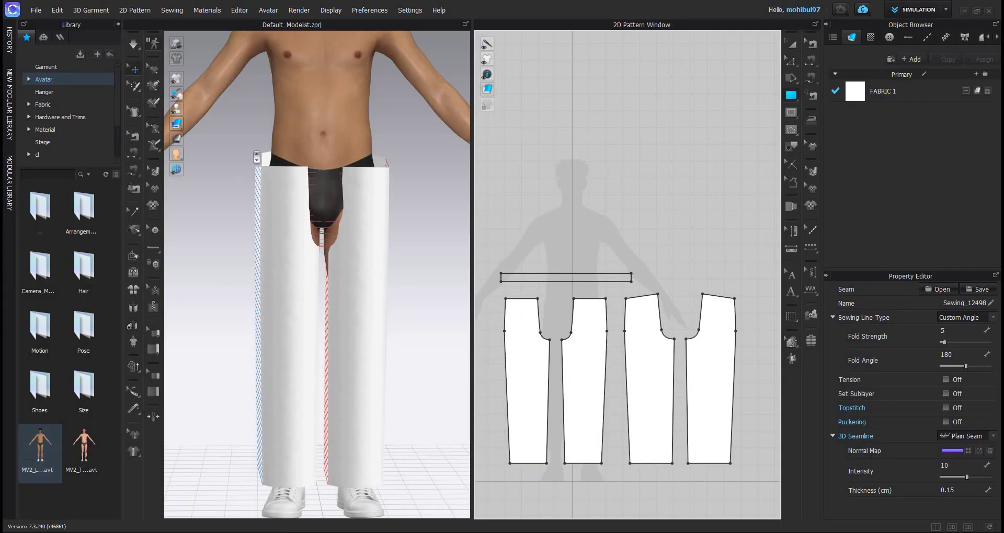
scroll(176, 121, "down", 3)
scroll(200, 119, "up", 2)
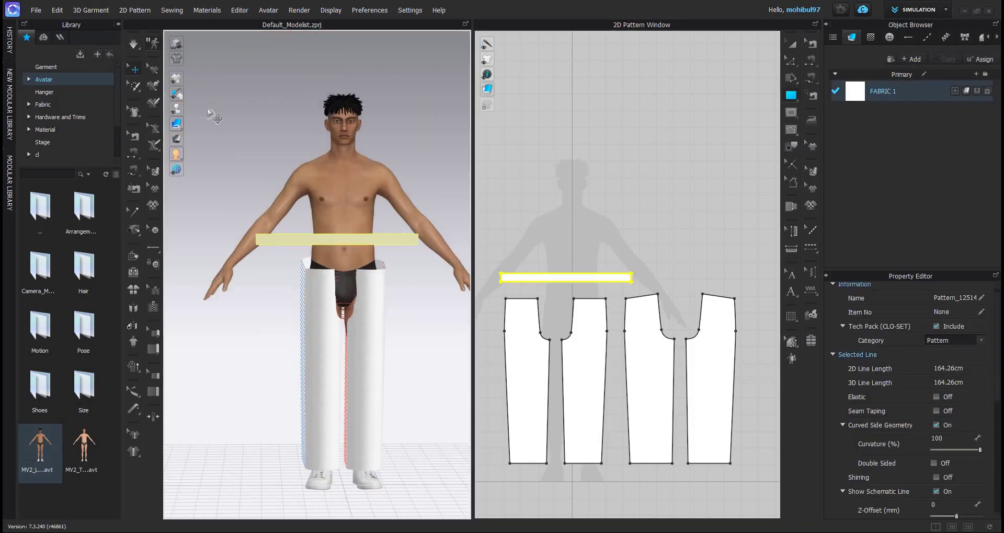
left_click(206, 108)
scroll(361, 235, "up", 3)
right_click_drag(286, 233, 333, 238)
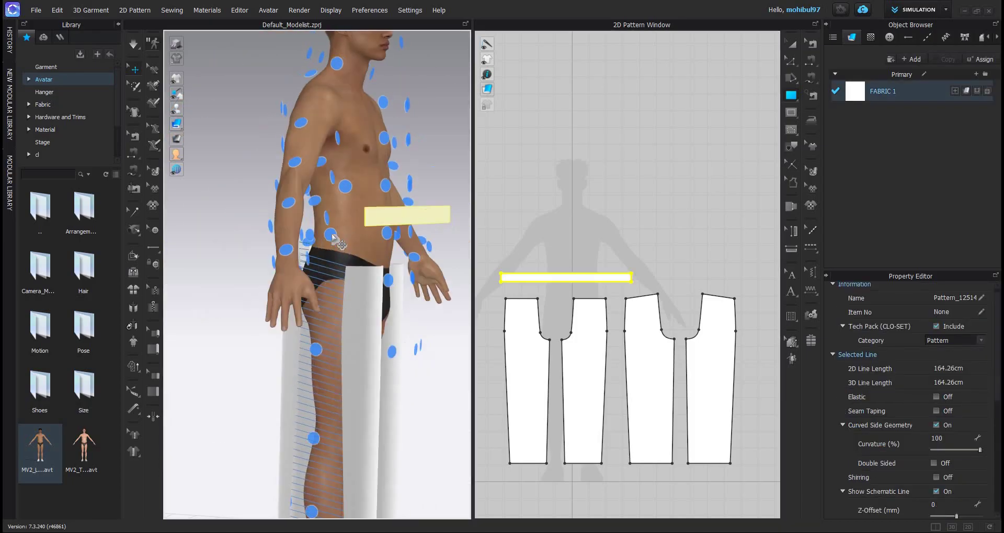
left_click(331, 235)
Step: Examine the wrapped waistband in 3D from the avatar's front, back and sides
right_click_drag(445, 231, 383, 245)
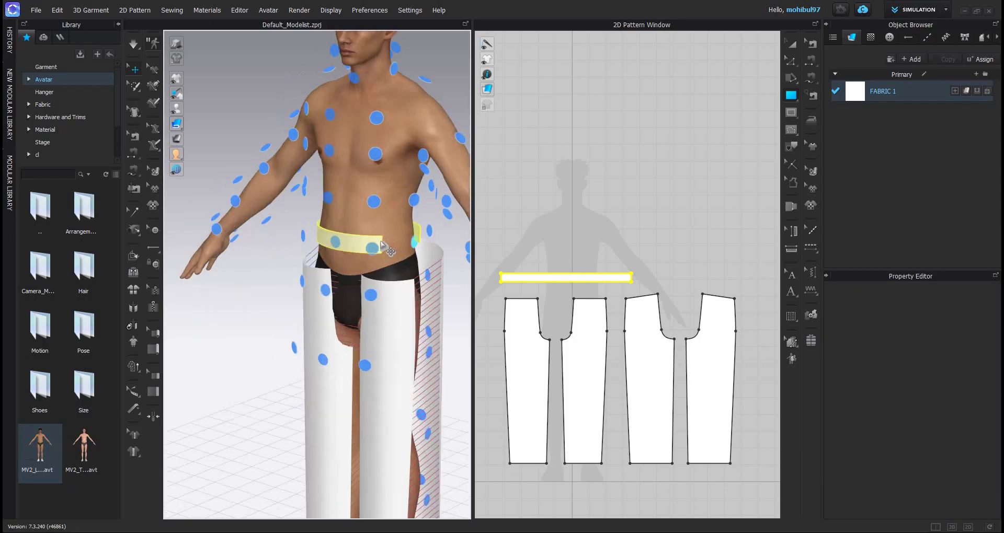
key("2")
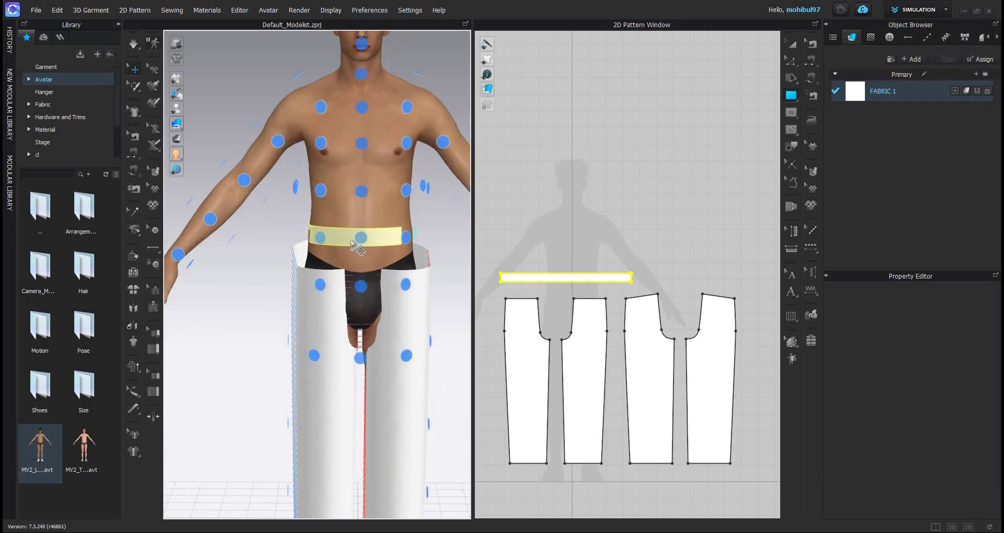
key("8")
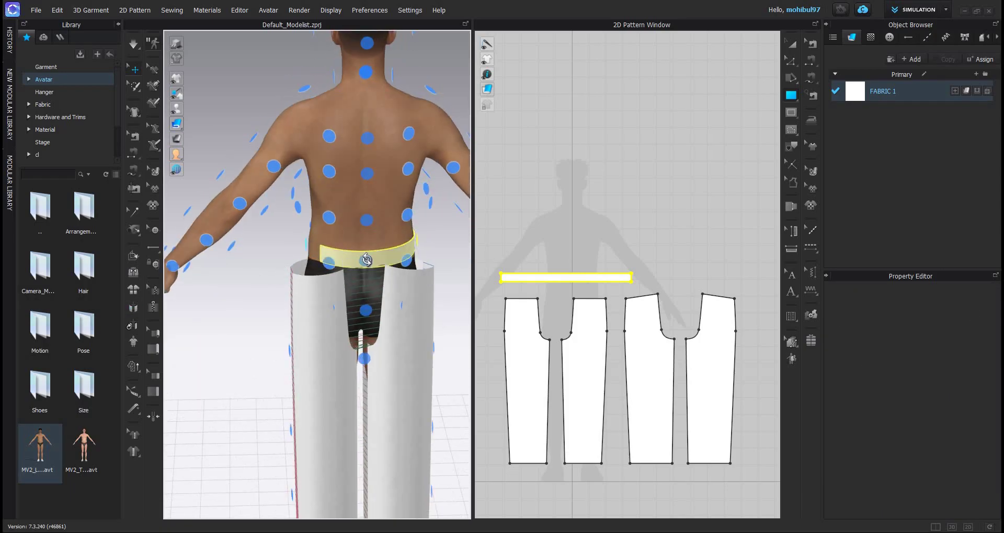
key("2")
right_click_drag(326, 243, 301, 261)
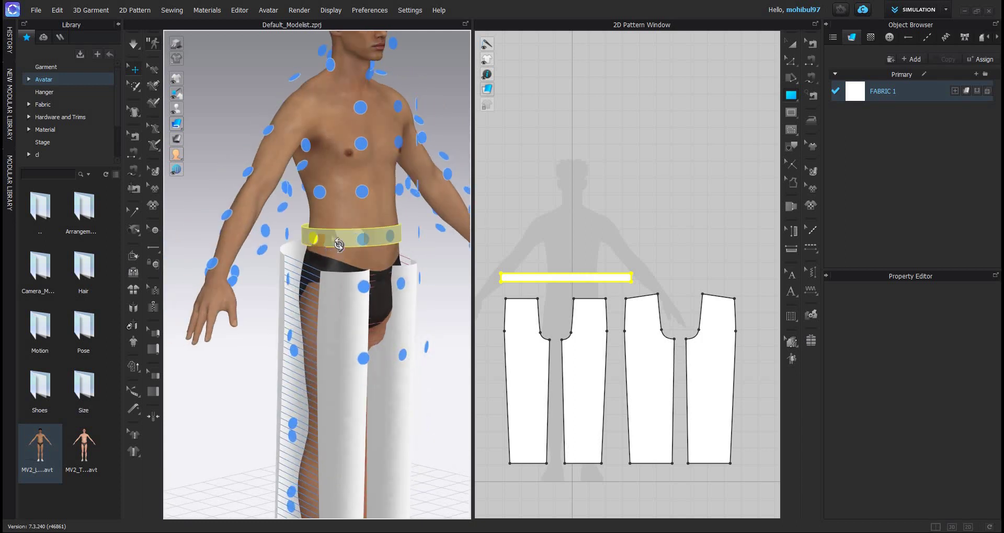
key("2")
scroll(312, 240, "up", 4)
scroll(384, 255, "down", 2)
right_click_drag(384, 255, 416, 303)
Step: Split the waistband's lower edge uniformly into 4 segments
left_click(788, 45)
left_click(787, 41)
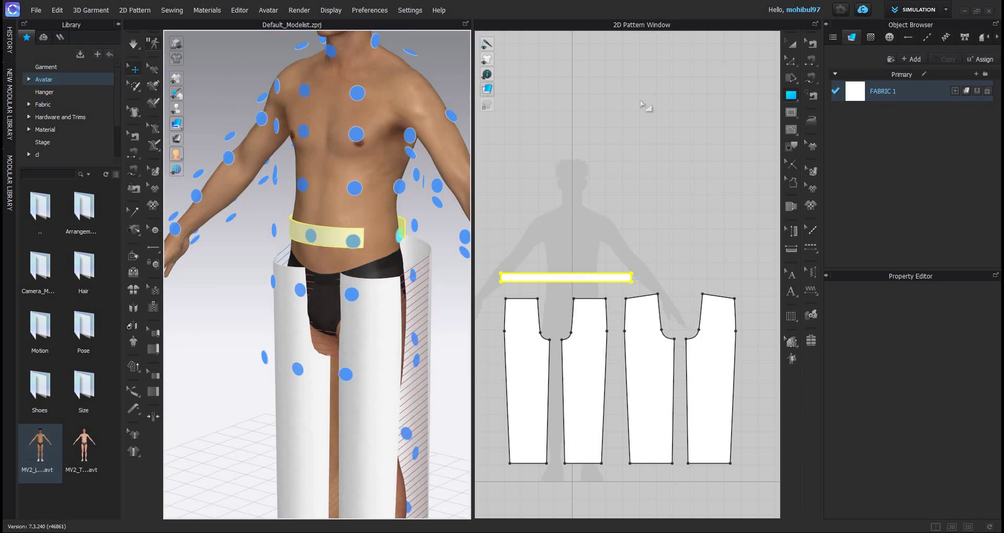
left_click(606, 212)
scroll(606, 210, "down", 5)
middle_click_drag(630, 188, 617, 137)
key("2")
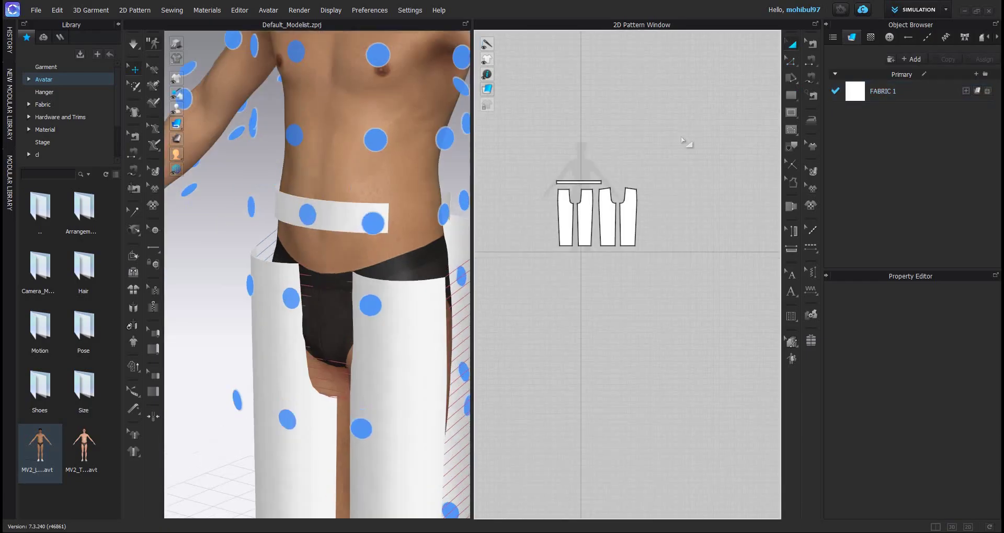
scroll(544, 190, "up", 6)
left_click(791, 60)
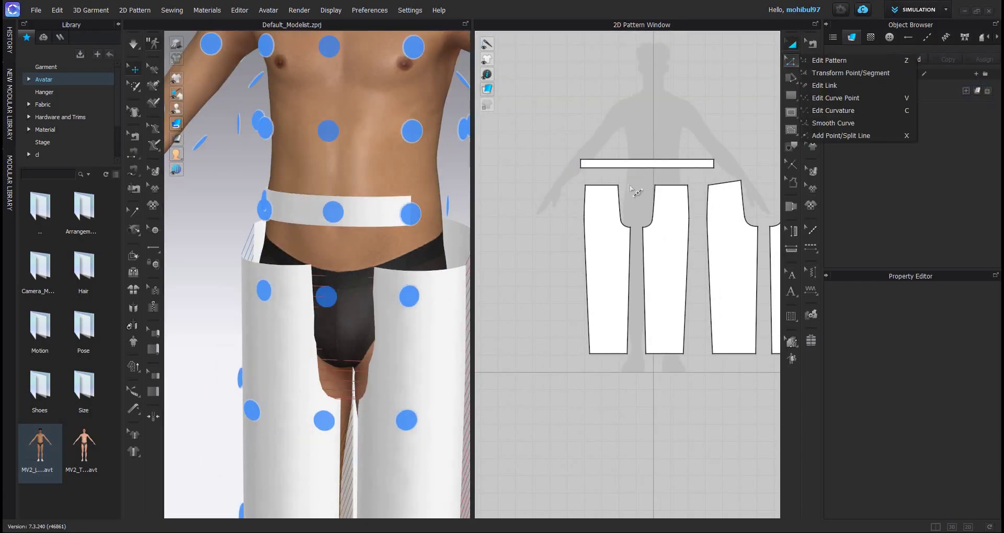
left_click(850, 136)
right_click(444, 221)
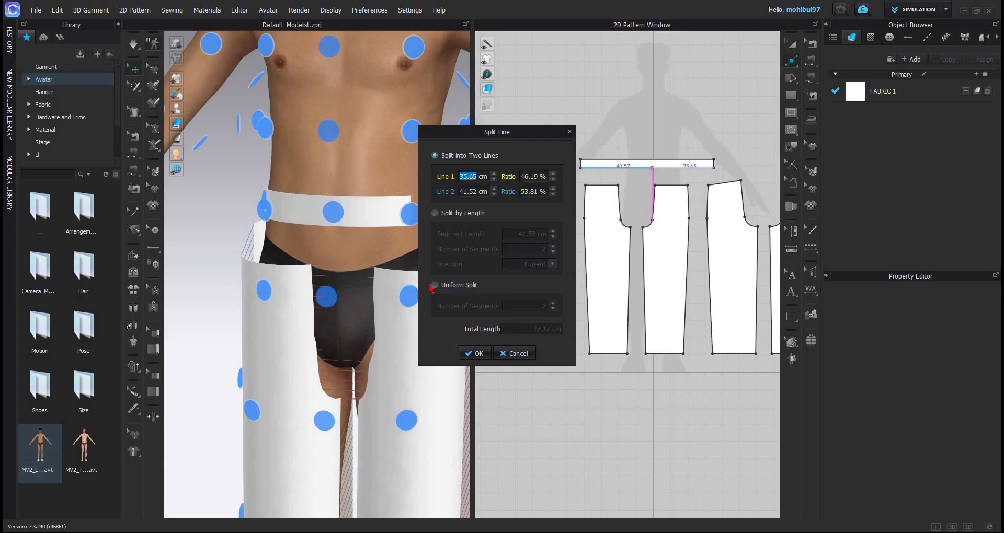
left_click(553, 305)
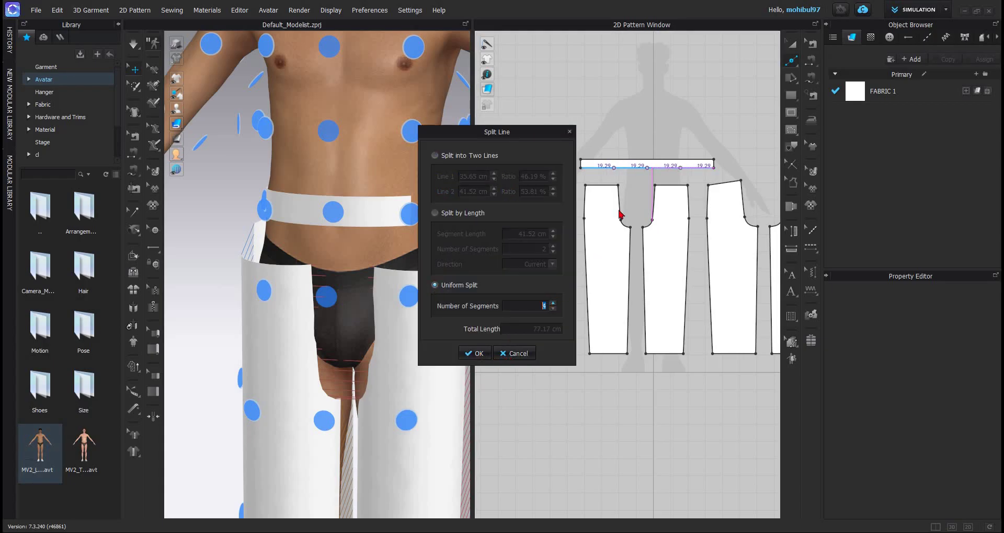
left_click(475, 353)
scroll(394, 136, "up", 3)
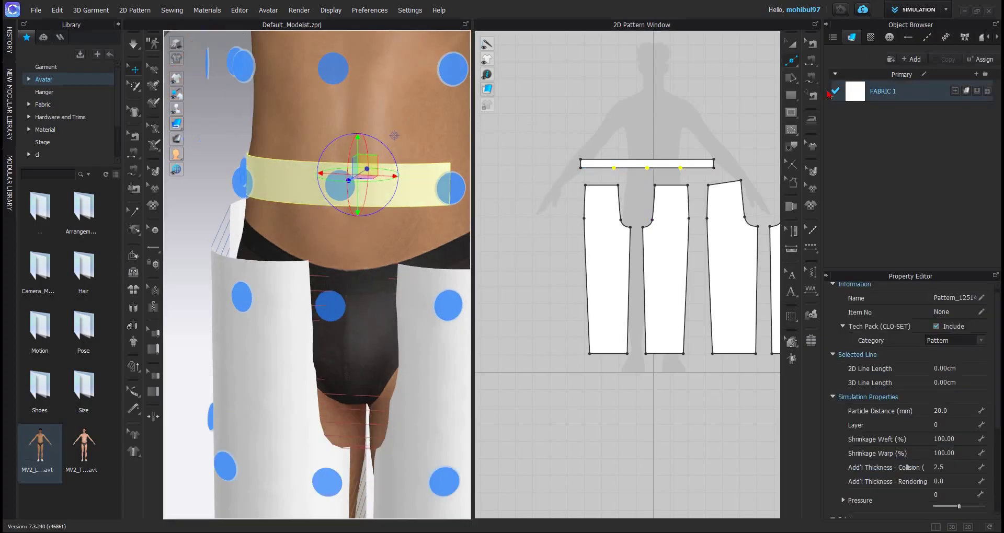
Step: Free-sew the second front pattern's waist edge to the rightmost quarter of the waistband's lower edge
key("2")
left_click(792, 44)
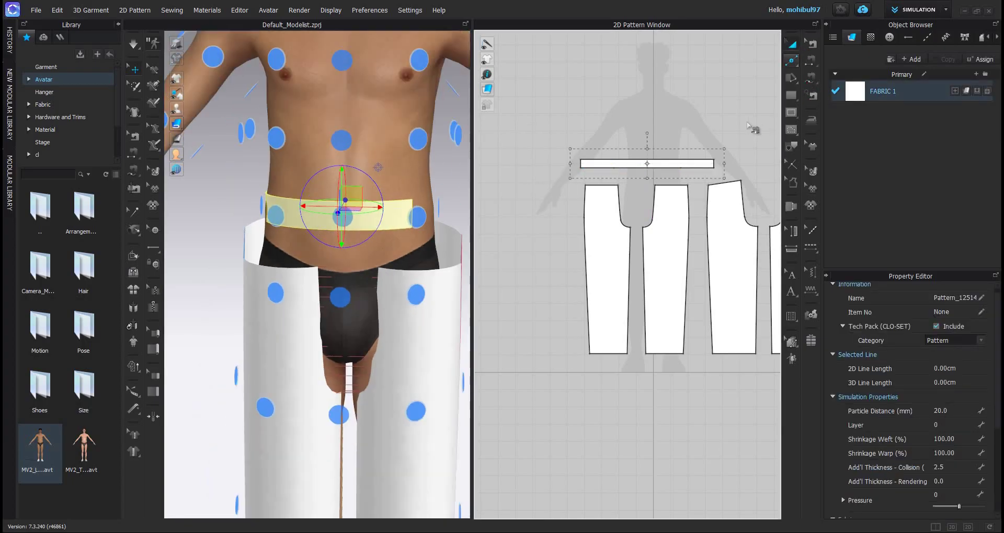
scroll(667, 143, "down", 4)
middle_click_drag(719, 151, 667, 140)
scroll(667, 139, "up", 5)
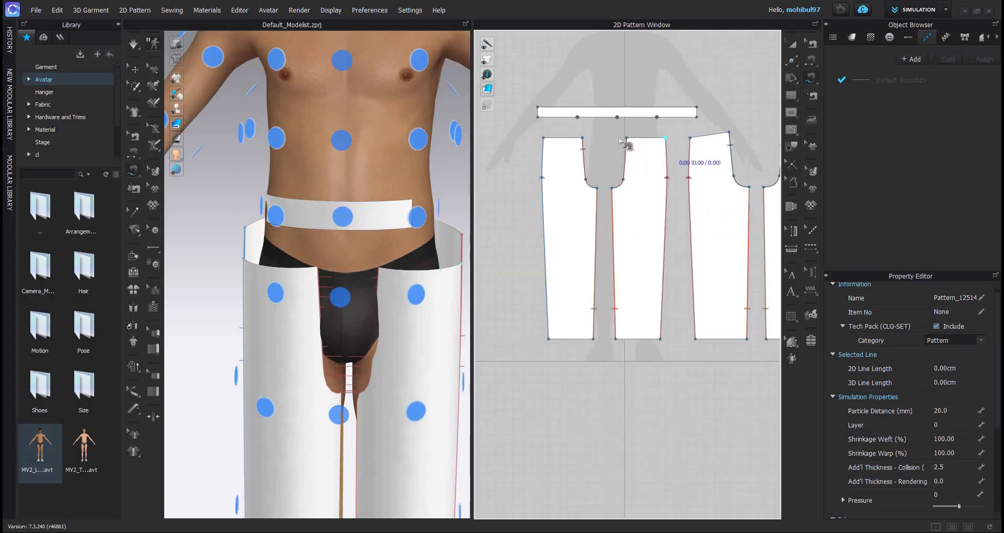
left_click(665, 138)
left_click(626, 138)
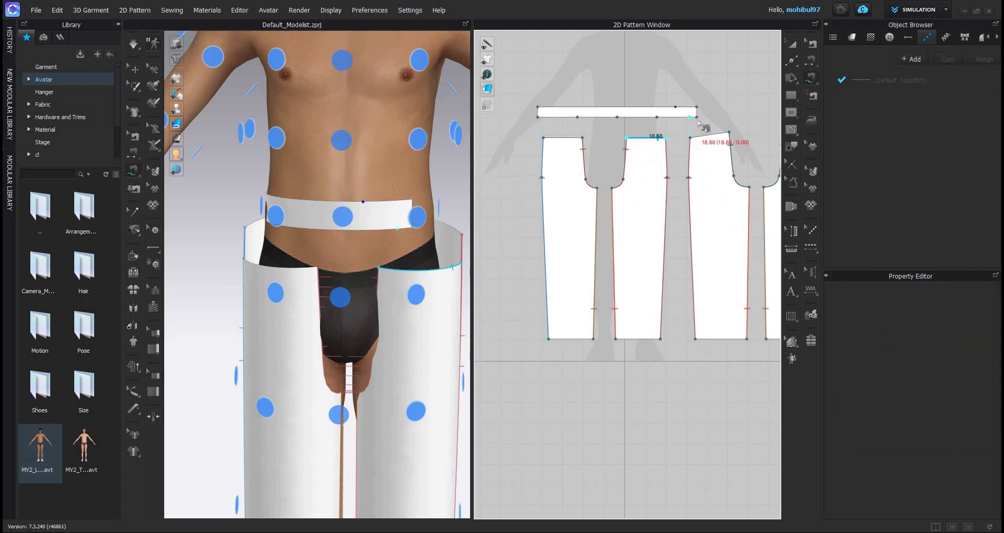
left_click(674, 117)
Step: Free-sew the first front pattern's waist edge to the third segment from the left on the waistband's lower edge
scroll(644, 142, "down", 4)
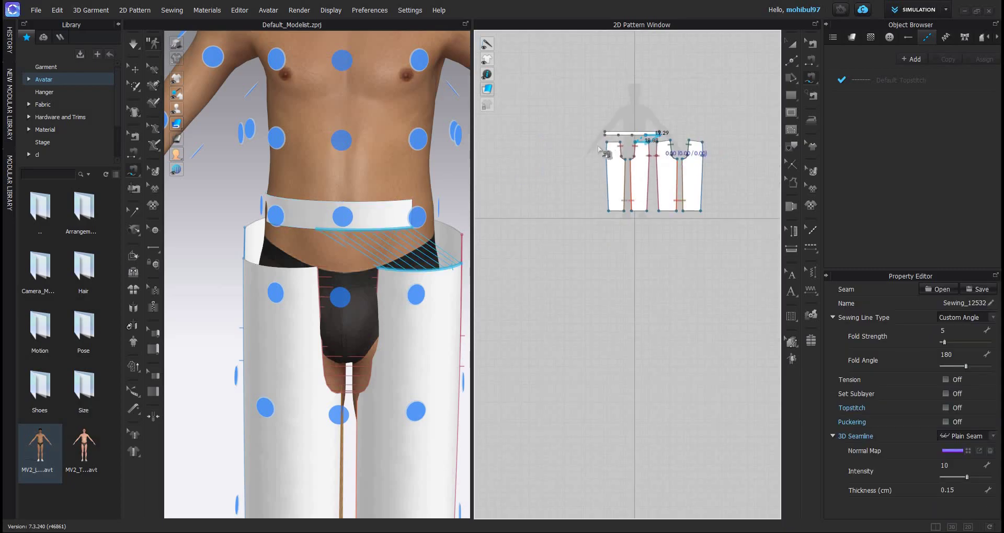
scroll(627, 144, "up", 4)
left_click(580, 149)
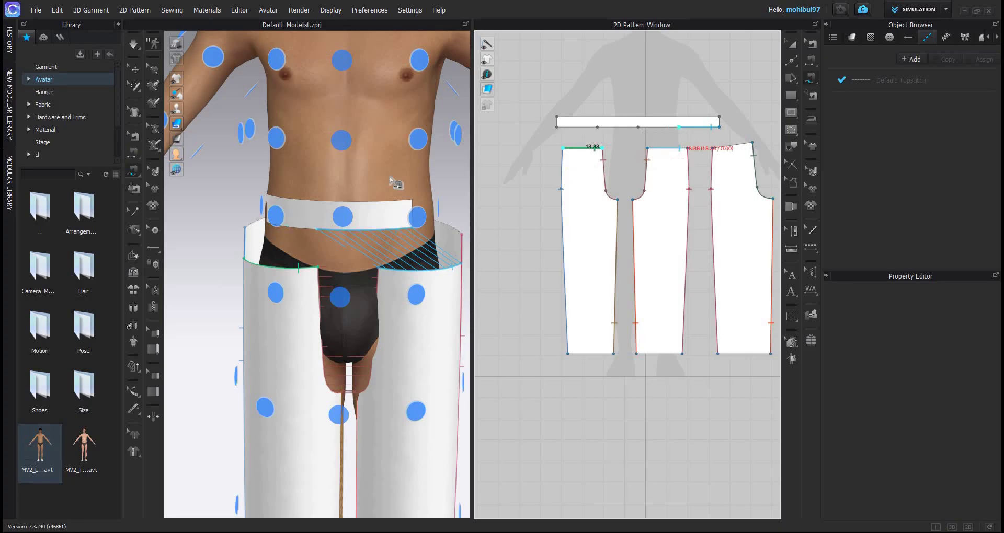
left_click(679, 127)
left_click(638, 127)
Step: Free-sew the mirrored back pattern's waist edge to the second segment from the left on the waistband's lower edge
scroll(618, 142, "down", 4)
right_click_drag(397, 213, 680, 151)
right_click_drag(347, 197, 713, 174)
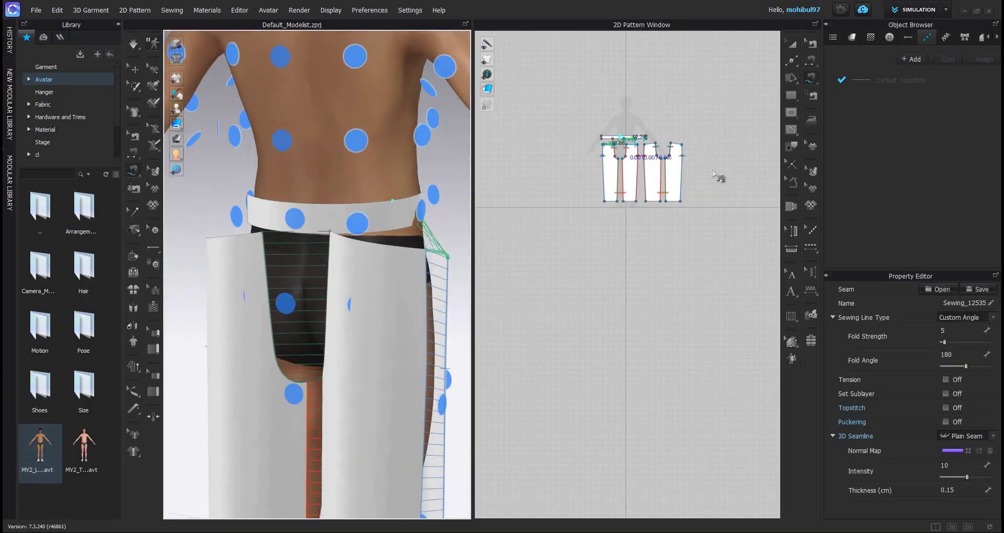
scroll(664, 149, "up", 4)
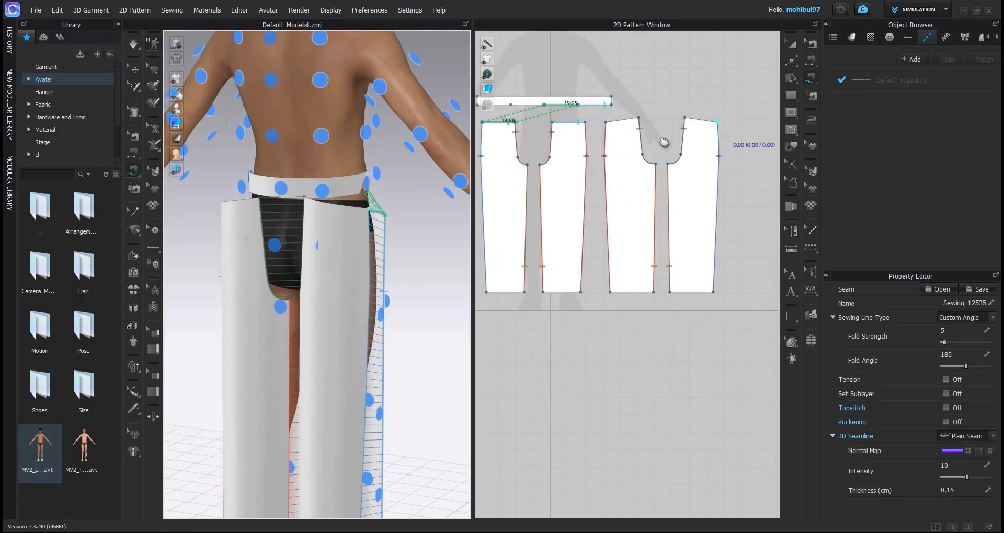
left_click(718, 122)
left_click(684, 118)
middle_click_drag(536, 128, 558, 143)
scroll(559, 144, "up", 4)
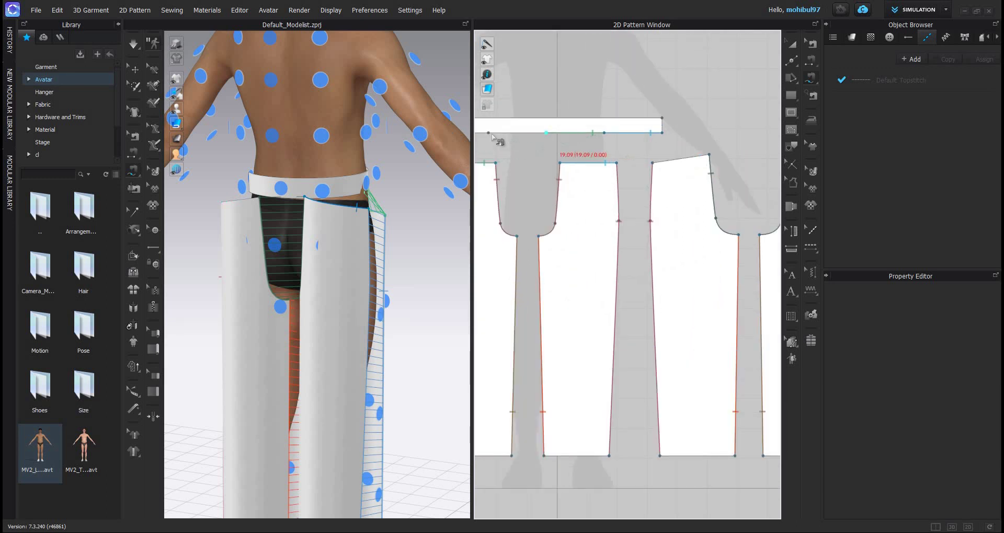
left_click(489, 134)
Step: Free-sew the original back pattern's waist edge to the leftmost segment of the waistband's lower edge
scroll(583, 157, "down", 6)
middle_click_drag(625, 164, 740, 152)
scroll(740, 152, "up", 3)
left_click(700, 143)
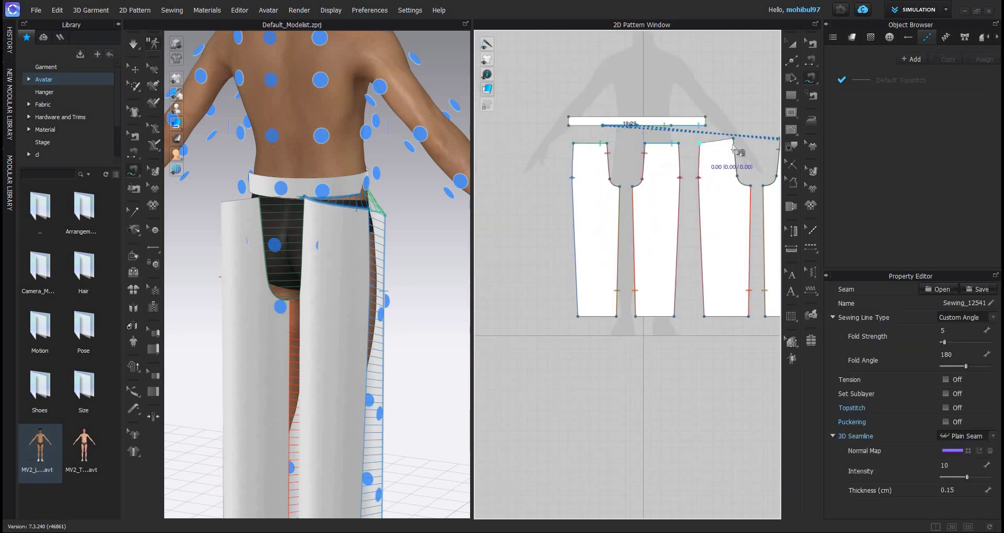
left_click(731, 145)
left_click(699, 144)
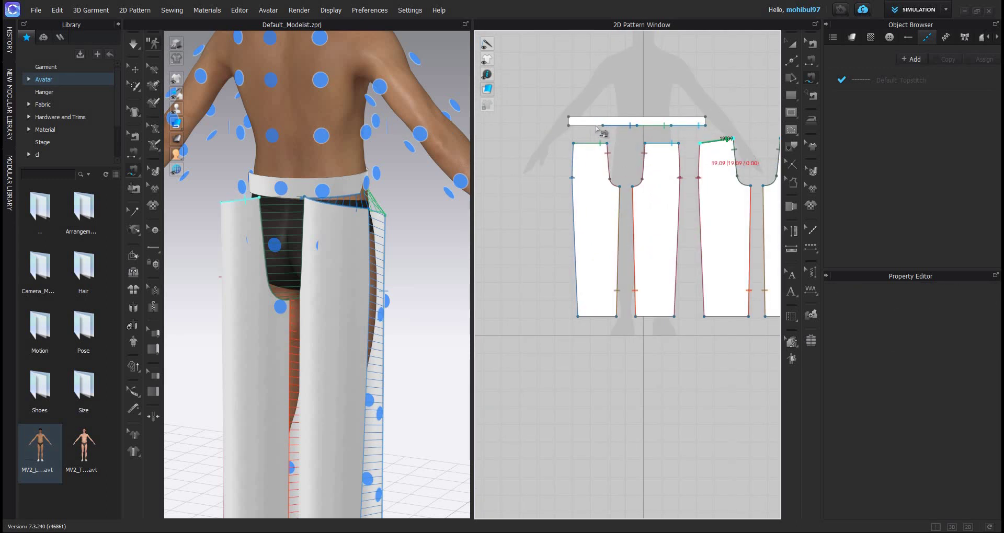
left_click(569, 126)
left_click(603, 125)
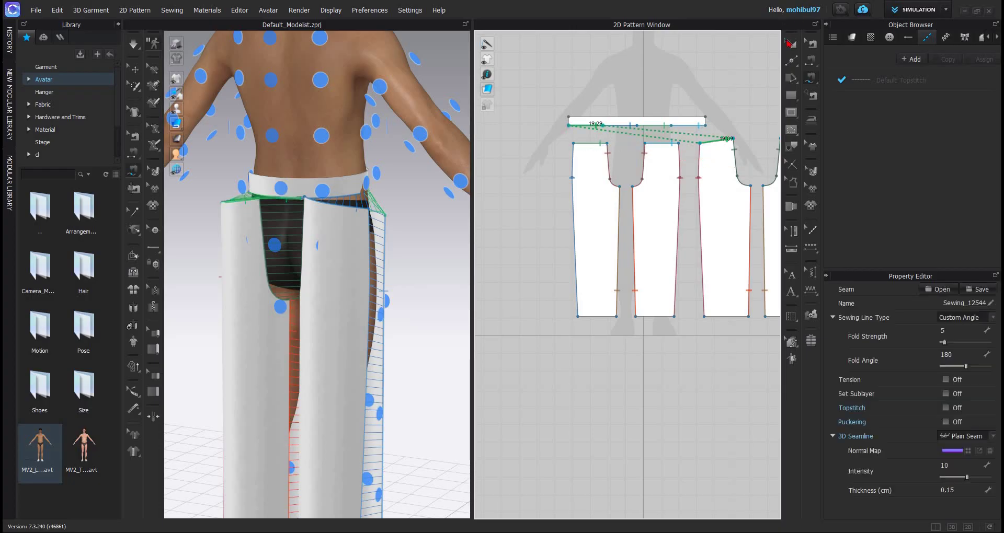
Step: Segment-sew the two short ends of the waistband to each other
middle_click_drag(652, 120, 640, 106)
key("a")
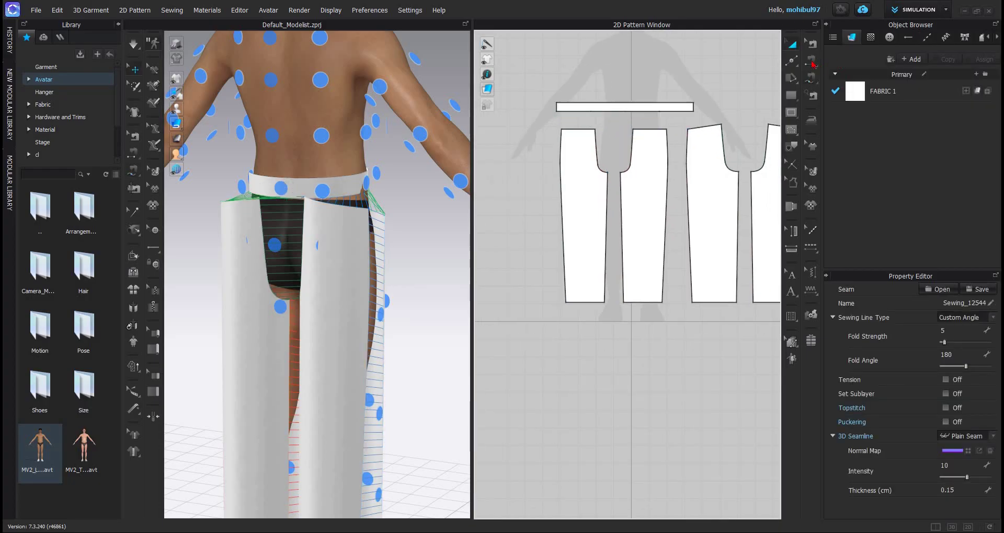
key("n")
scroll(666, 117, "up", 3)
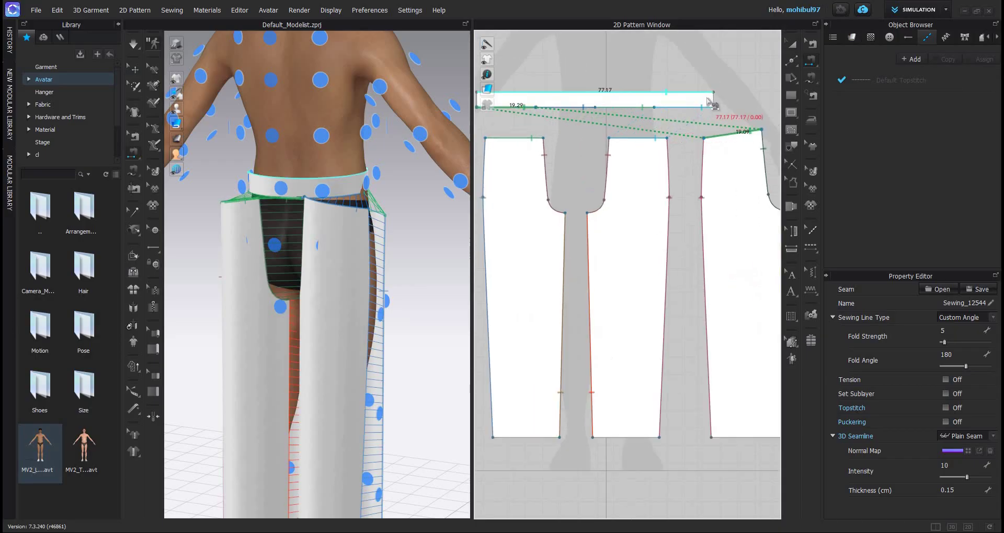
left_click(711, 102)
middle_click_drag(603, 125, 656, 194)
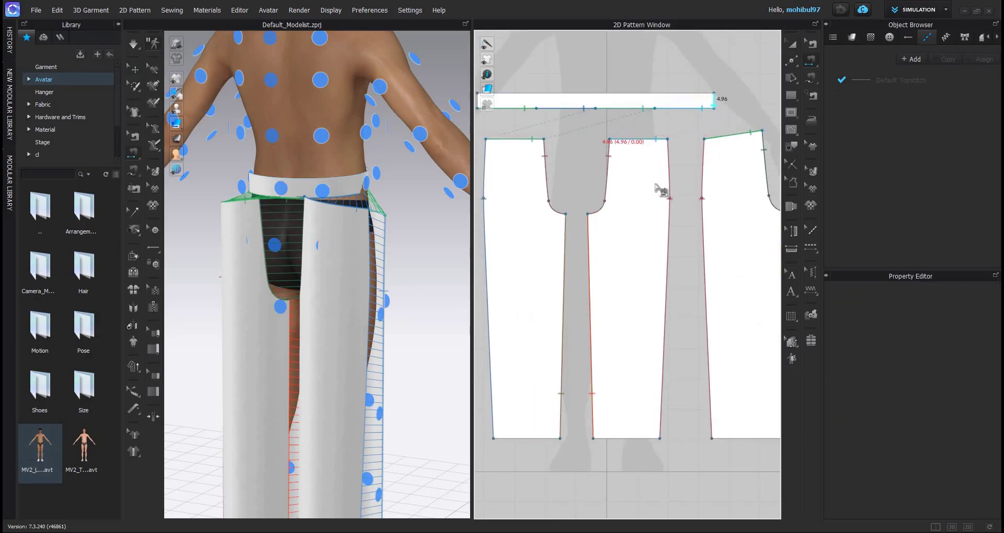
left_click(657, 181)
Step: Run the simulation to drape the sewn trousers on the avatar, and stop it once they settle
key("space")
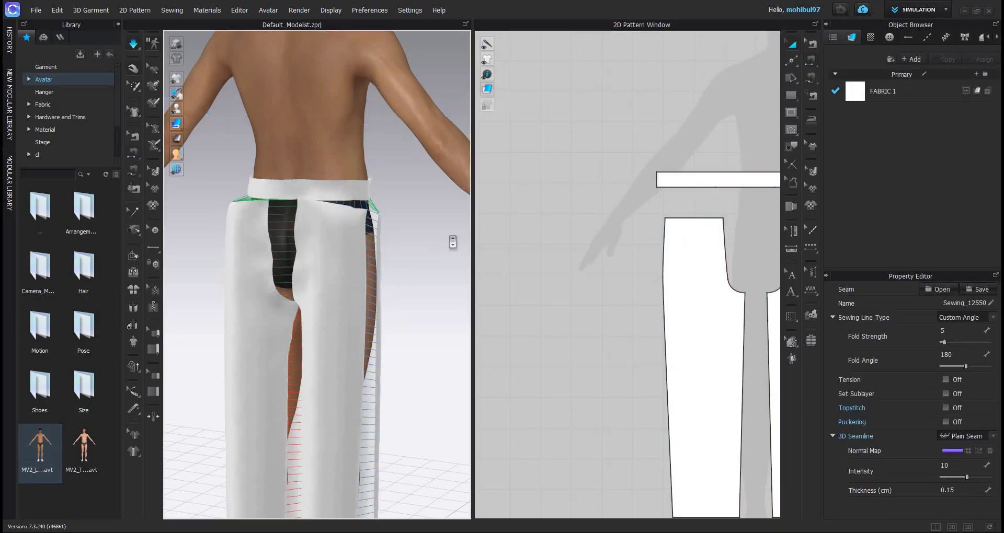
scroll(356, 253, "down", 5)
right_click_drag(357, 254, 365, 233)
scroll(367, 227, "up", 3)
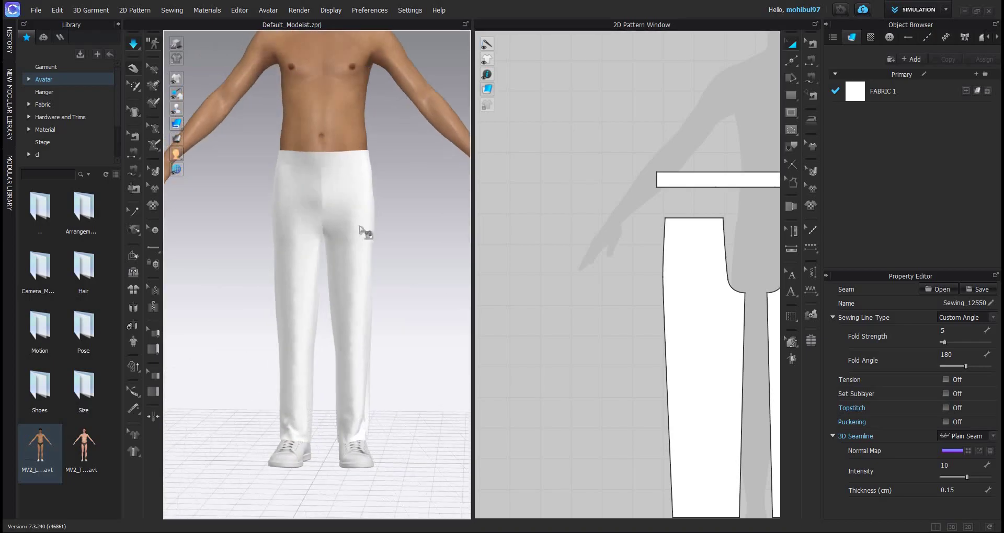
key("space")
Step: Examine the fit of the draped trousers and waistband from the front, sides and back
key("2")
left_click(792, 42)
right_click_drag(351, 157, 403, 141)
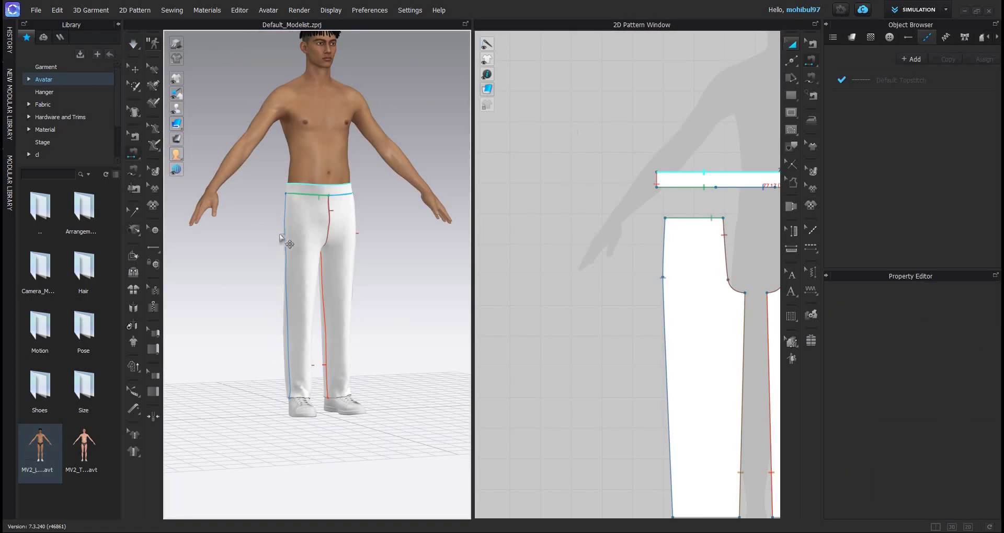
key("q")
scroll(383, 238, "up", 3)
right_click_drag(262, 230, 422, 217)
scroll(422, 217, "up", 2)
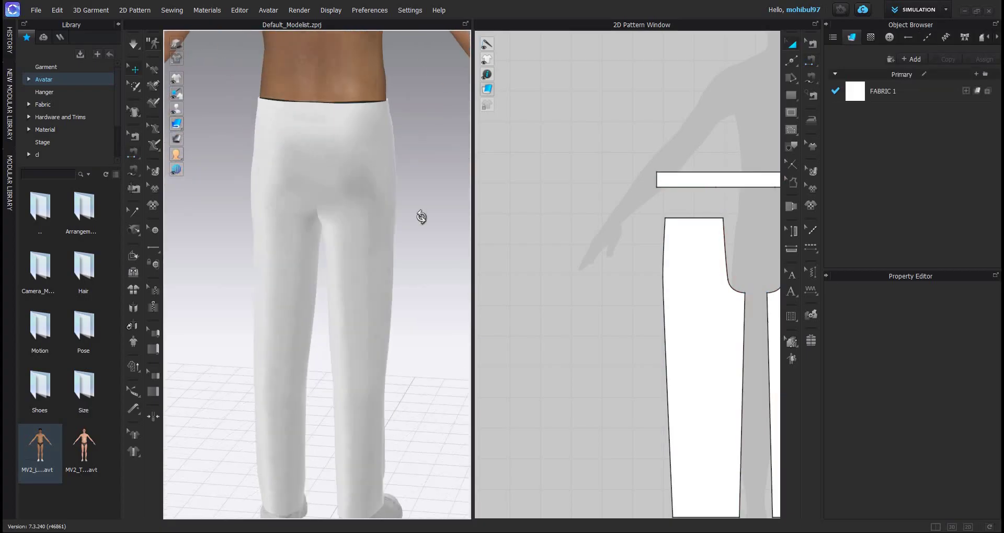
scroll(308, 178, "down", 3)
right_click_drag(308, 175, 400, 139)
scroll(337, 146, "up", 2)
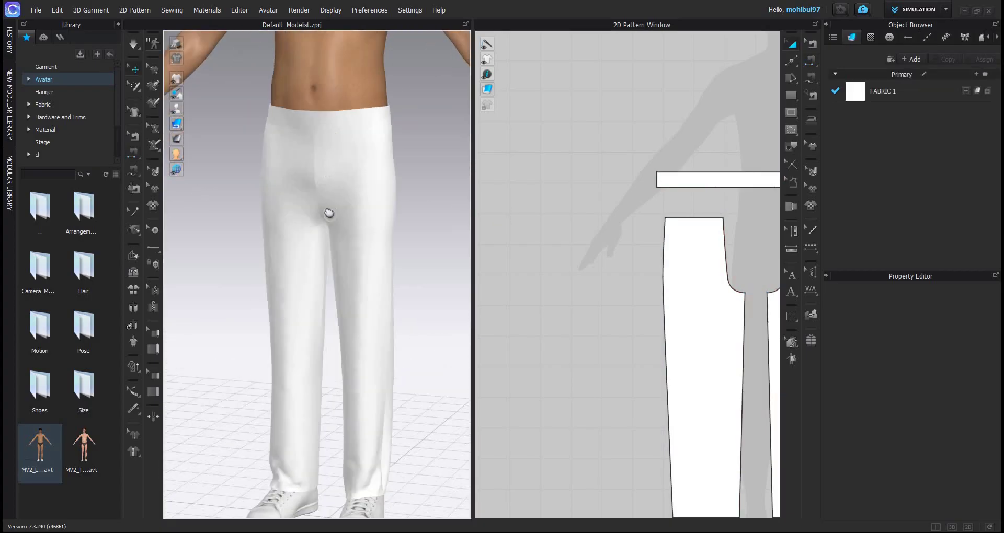
scroll(392, 186, "down", 5)
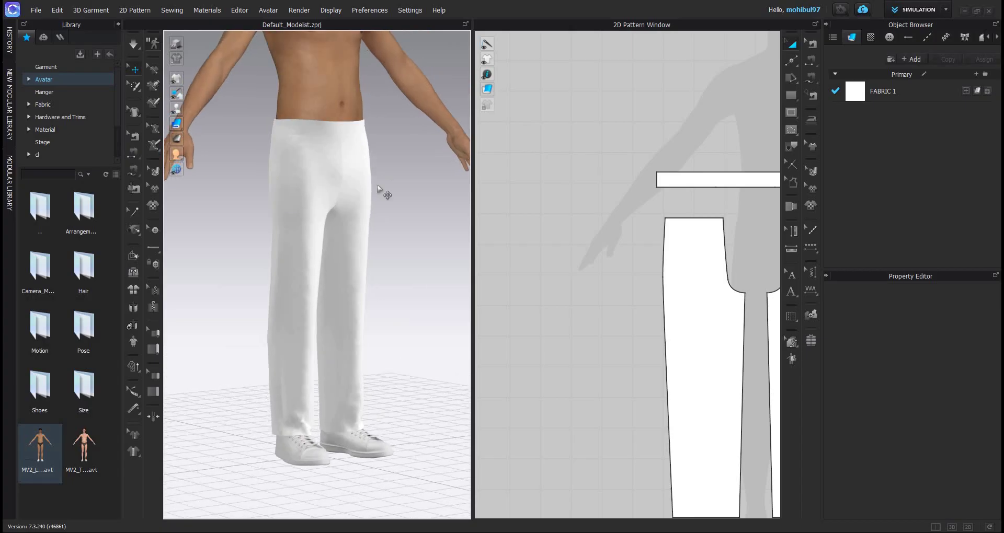
Step: Select all trouser patterns including the waistband and move the garment slightly upward on the avatar
left_click(351, 213)
scroll(340, 214, "up", 4)
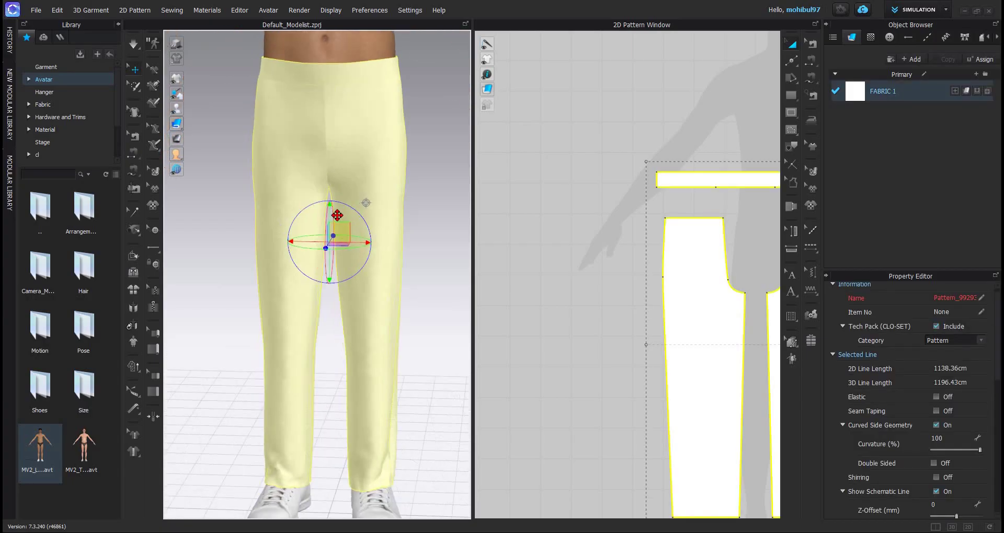
left_click_drag(338, 228, 338, 215)
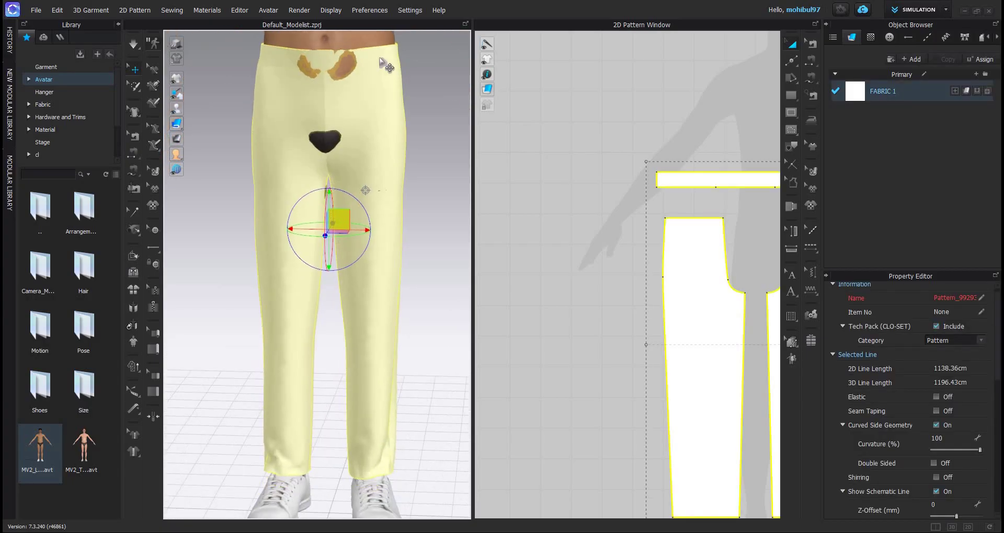
Step: Freeze only the waistband and simulate the trousers on the avatar
left_click(381, 63)
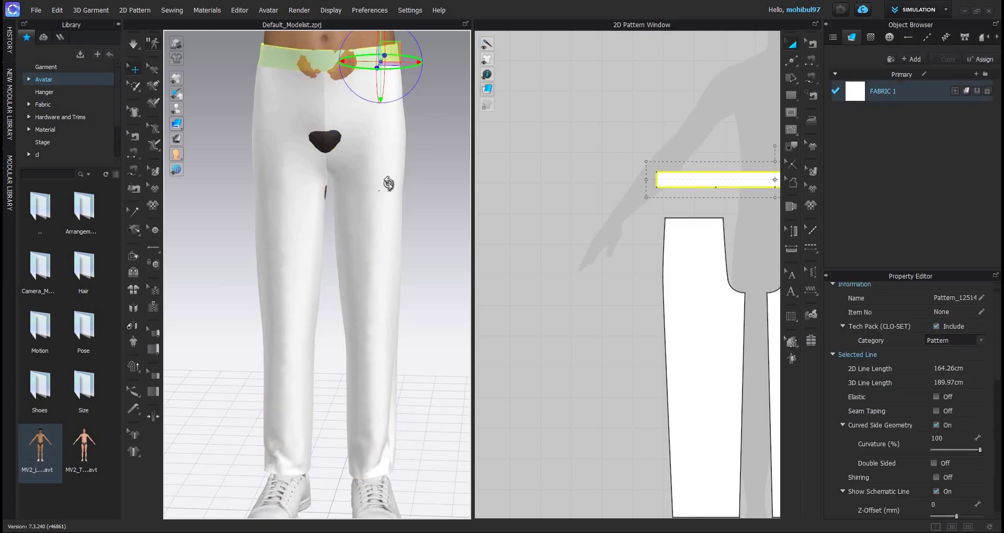
key("space")
scroll(434, 183, "down", 3)
right_click_drag(429, 184, 439, 280)
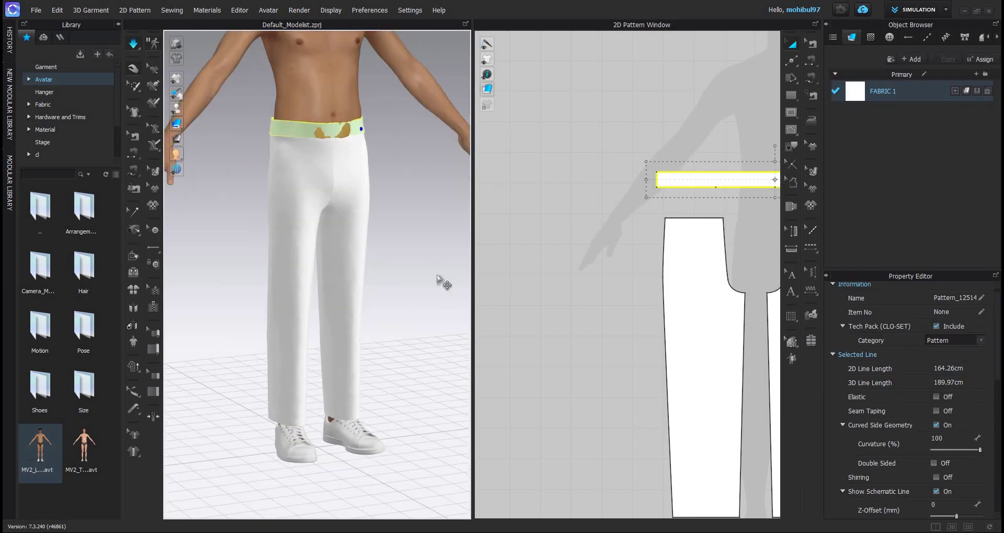
scroll(264, 220, "up", 3)
Step: Shift the freeze from the waistband to the avatar's right front trouser panel and simulate the garment
left_click(271, 215)
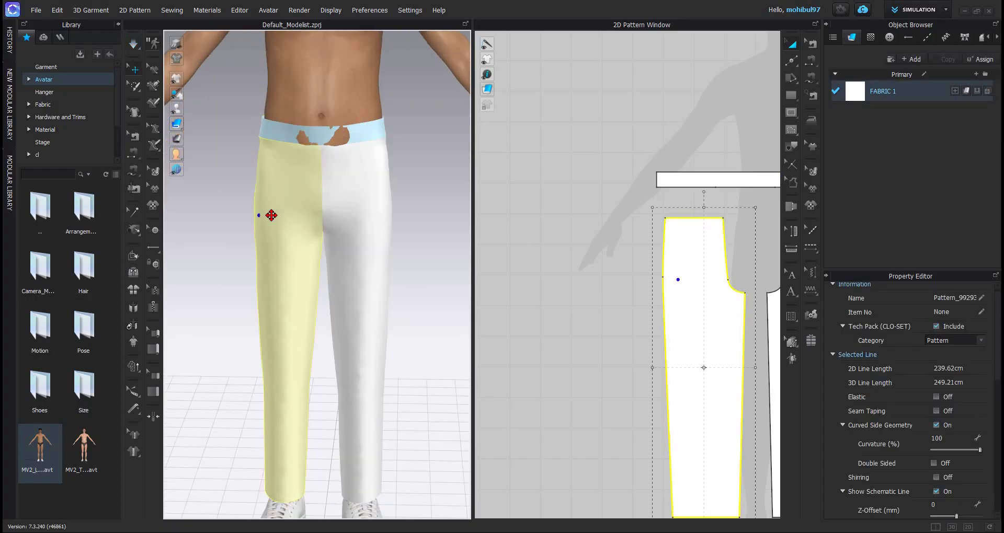
left_click(376, 143)
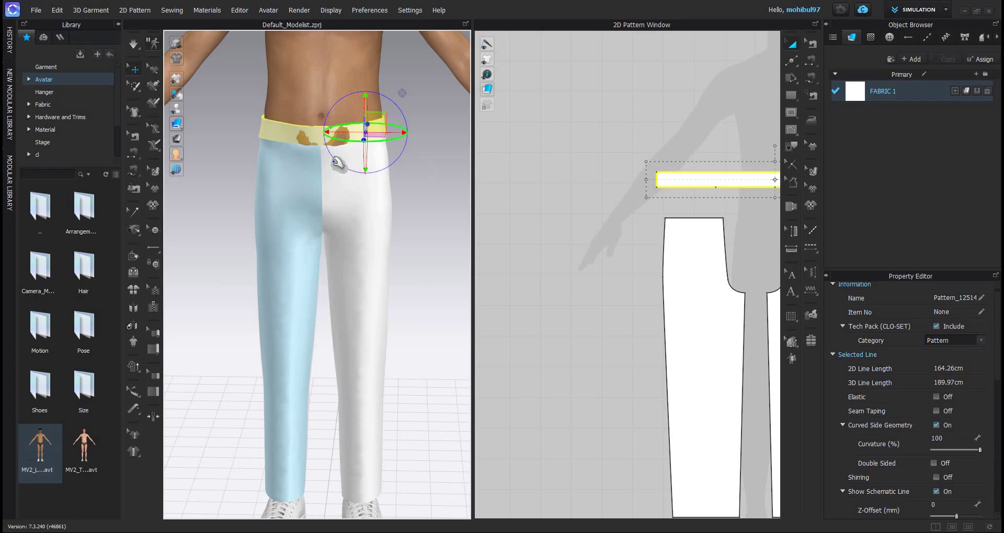
key("space")
key("space")
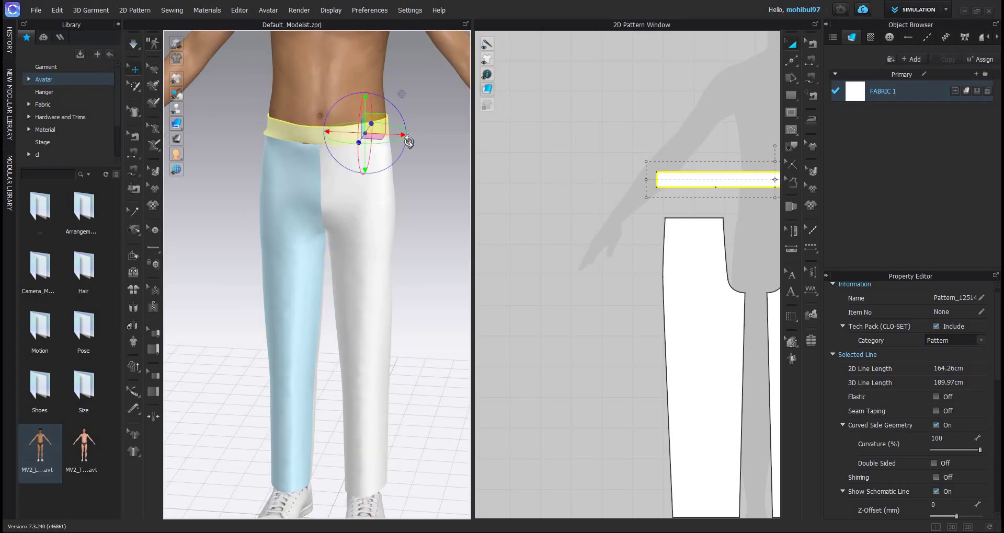
Step: Freeze the avatar's left front trouser panel and unfreeze the right front panel
left_click(352, 193)
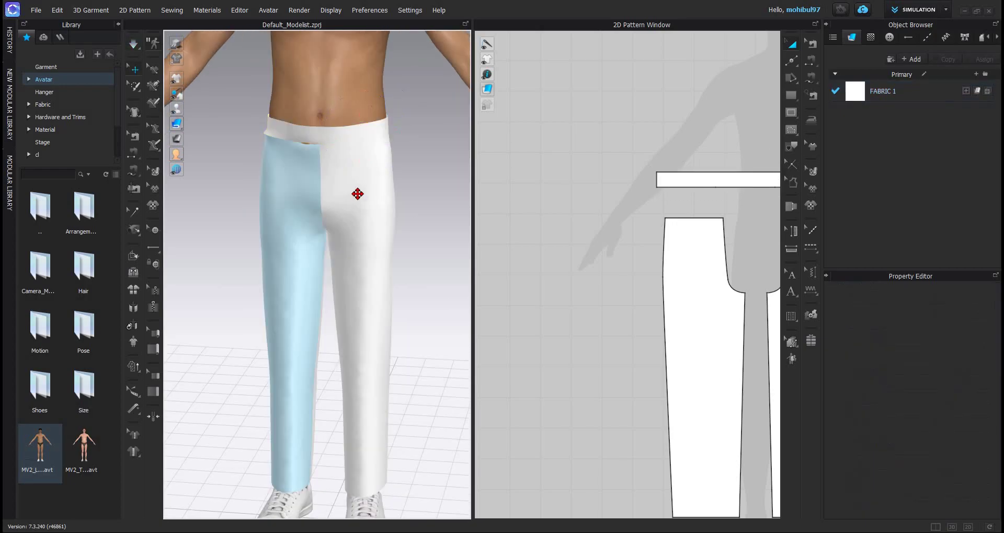
left_click(289, 189)
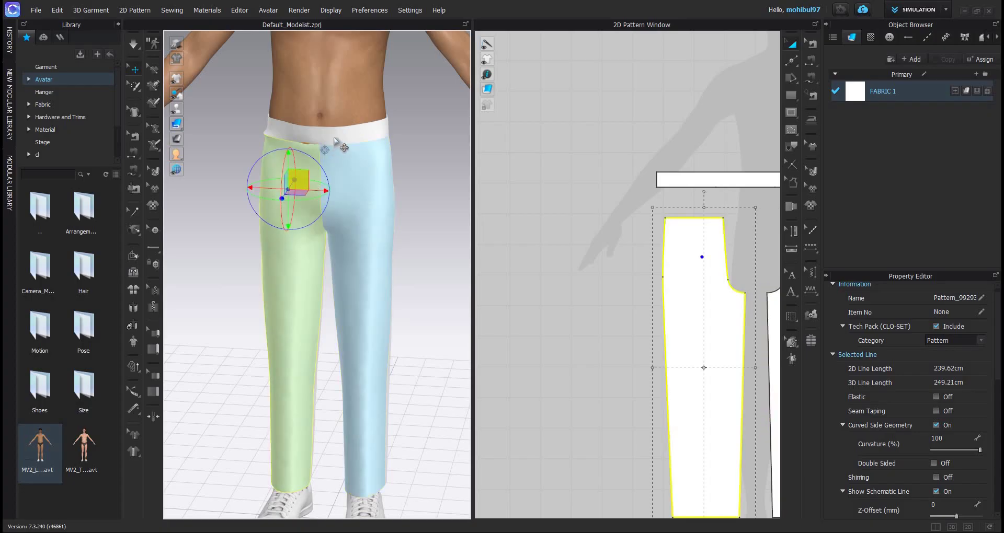
Step: Strengthen the waistband pattern and simulate the trousers, checking the drape around the body
left_click(335, 139)
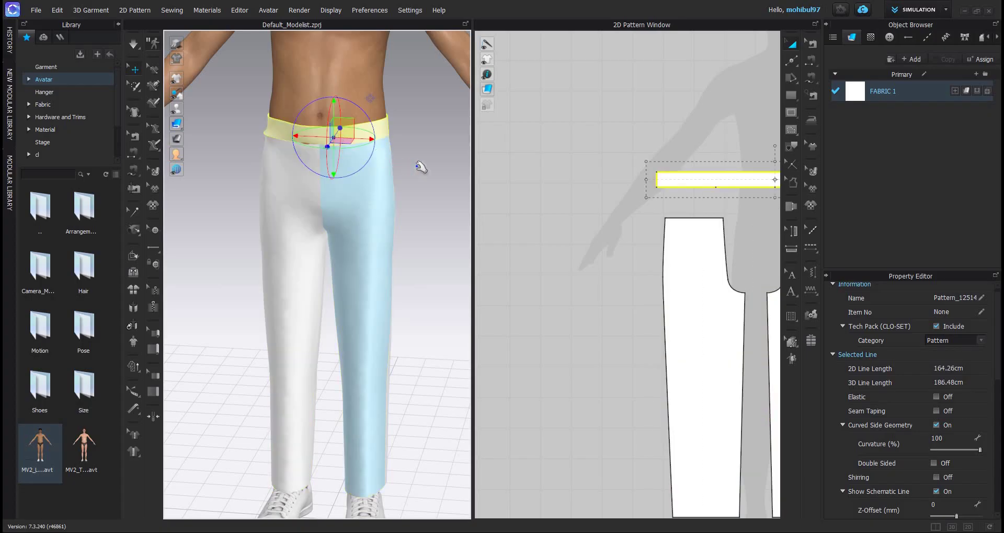
key("ctrl+h")
key("space")
right_click_drag(329, 171, 312, 171)
scroll(335, 169, "up", 4)
scroll(341, 166, "down", 4)
right_click_drag(312, 119, 413, 116)
key("space")
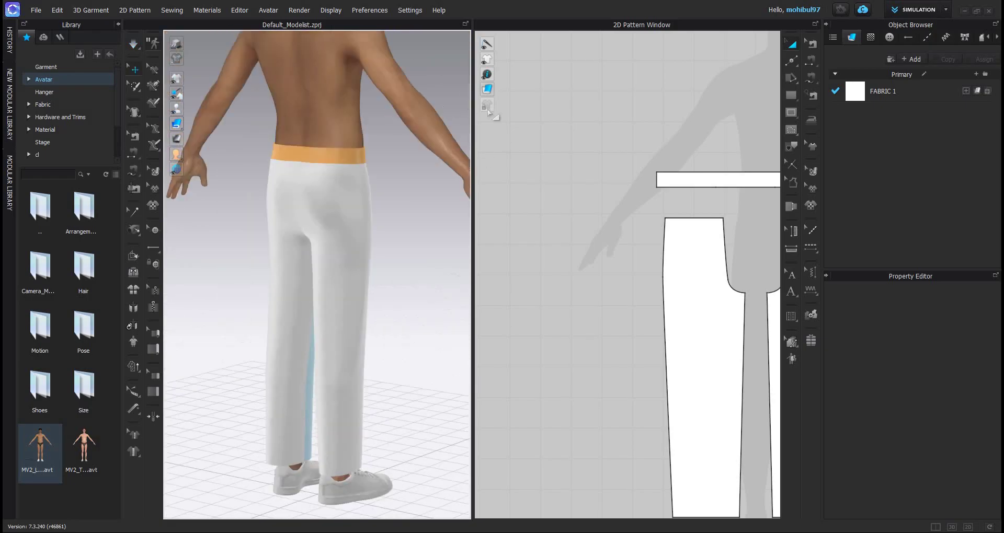
Step: Run the simulation again with the strengthened waistband and inspect the trousers from back to front
key("space")
right_click_drag(320, 181, 337, 217)
scroll(292, 244, "down", 3)
right_click_drag(291, 244, 331, 519)
mouse_move(269, 501)
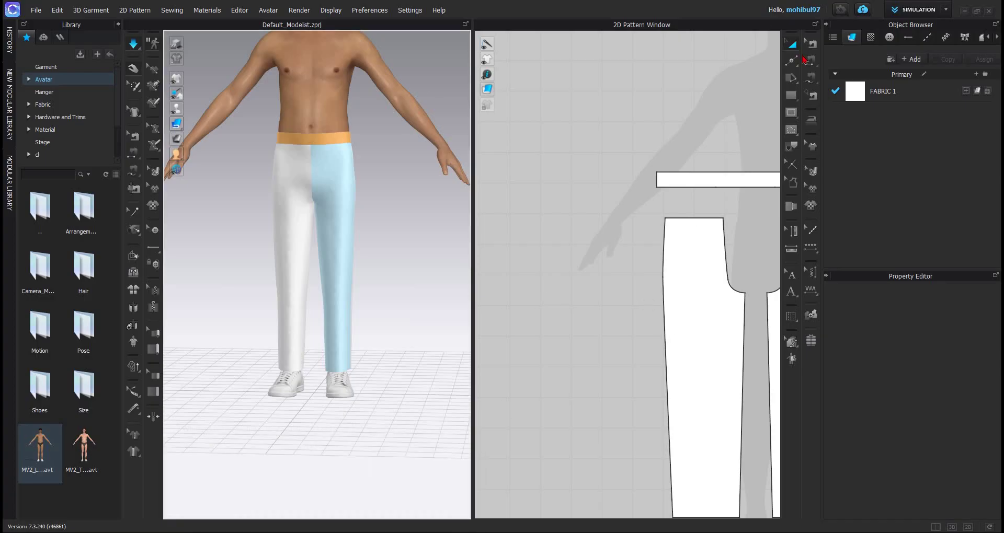
Step: Move the inner hem corner point of both front panels outward with Edit Pattern so their inseams run vertically
scroll(625, 262, "down", 5)
key("z")
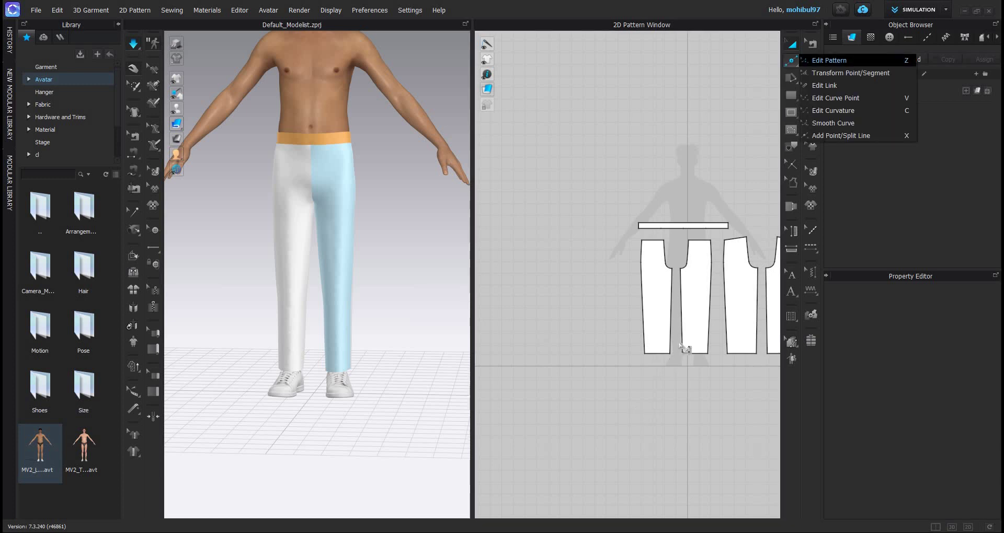
scroll(692, 348, "up", 4)
left_click(693, 345)
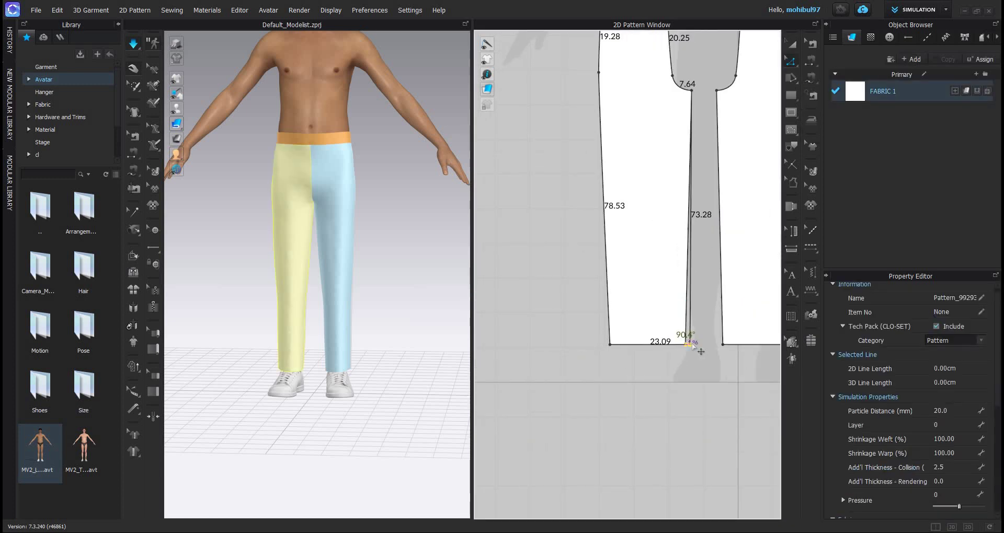
scroll(648, 340, "down", 4)
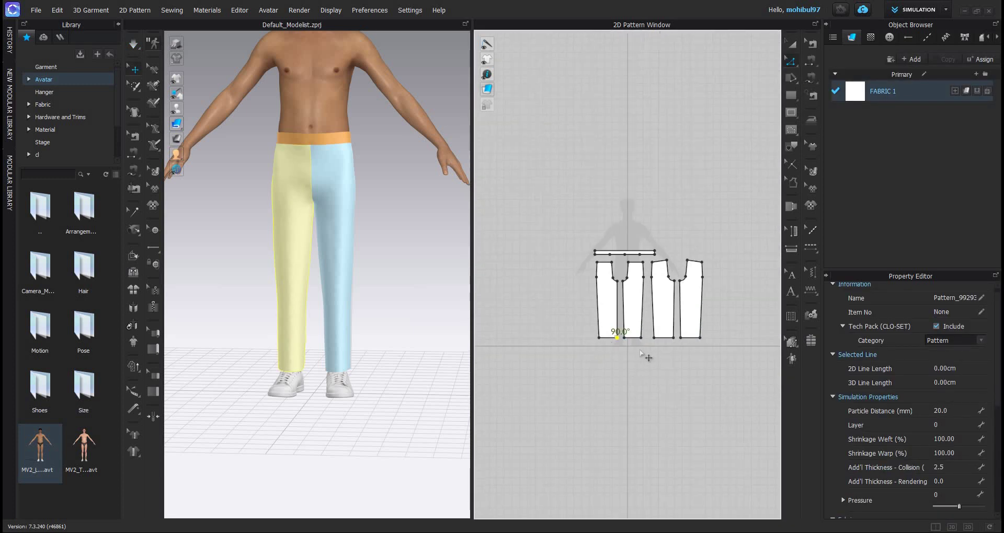
scroll(610, 366, "up", 4)
left_click(638, 349)
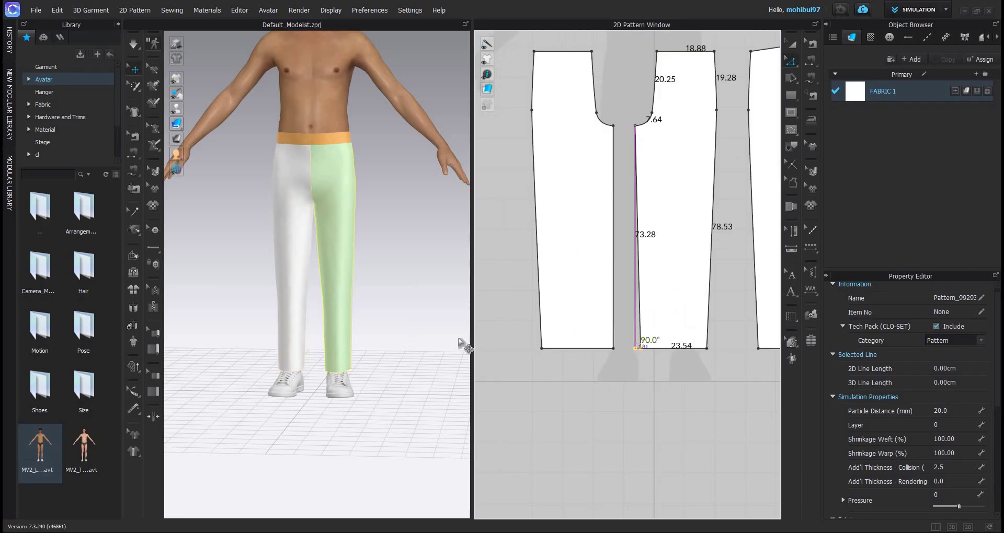
Step: Move the inner hem corner point of both back panels outward so their inseams run vertically
middle_click_drag(761, 342, 465, 344)
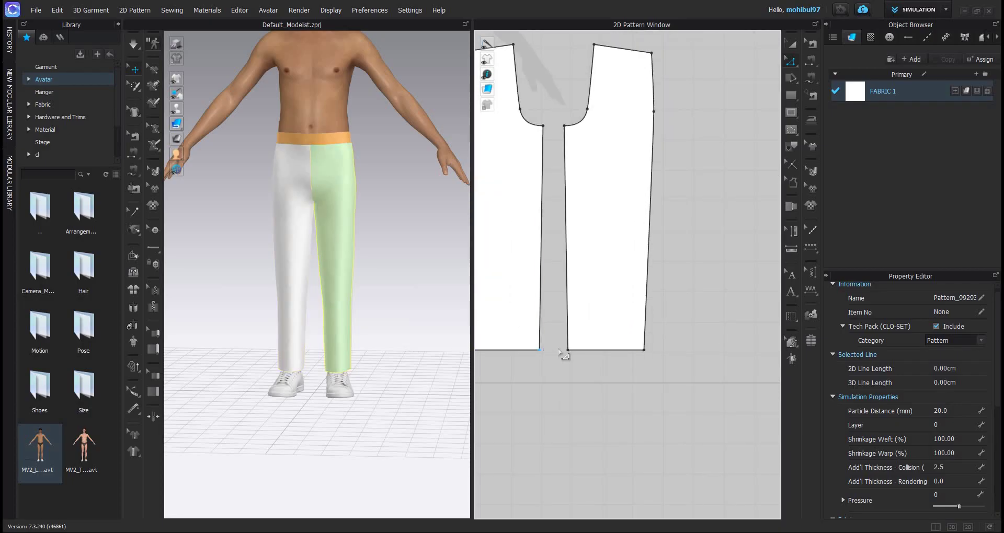
left_click(562, 353)
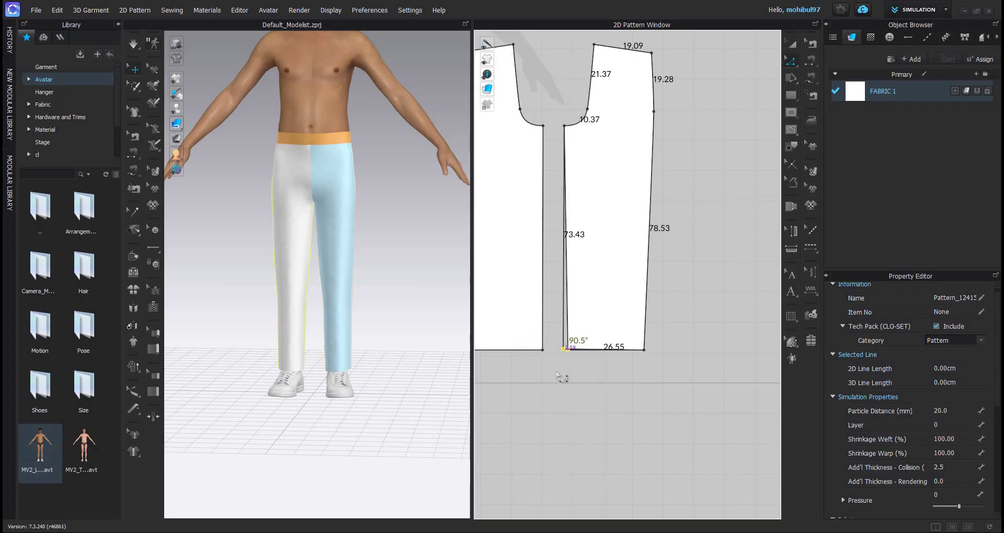
left_click(561, 440)
Step: Simulate the trousers with the straightened inseams and unfreeze the avatar's left front panel
key("space")
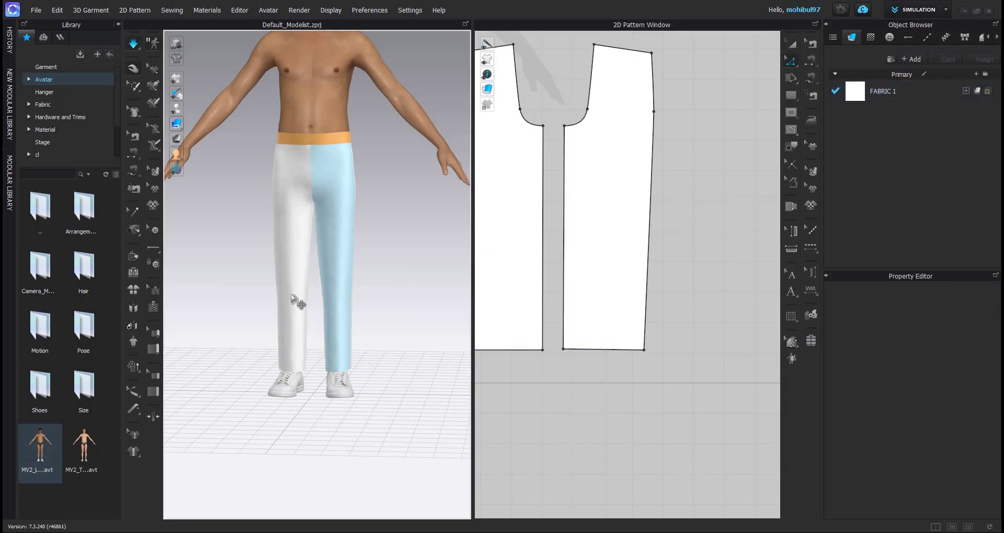
key("space")
scroll(361, 282, "down", 3)
right_click_drag(396, 301, 428, 305)
scroll(366, 275, "up", 3)
right_click_drag(337, 278, 431, 276)
scroll(307, 272, "up", 3)
right_click_drag(307, 271, 571, 225)
left_click(336, 300)
left_click(381, 301)
Step: Start offsetting the waistband's top edge as internal lines, with the number of offsets set to 3
scroll(374, 300, "down", 2)
scroll(397, 282, "down", 3)
scroll(396, 283, "up", 4)
scroll(584, 145, "down", 5)
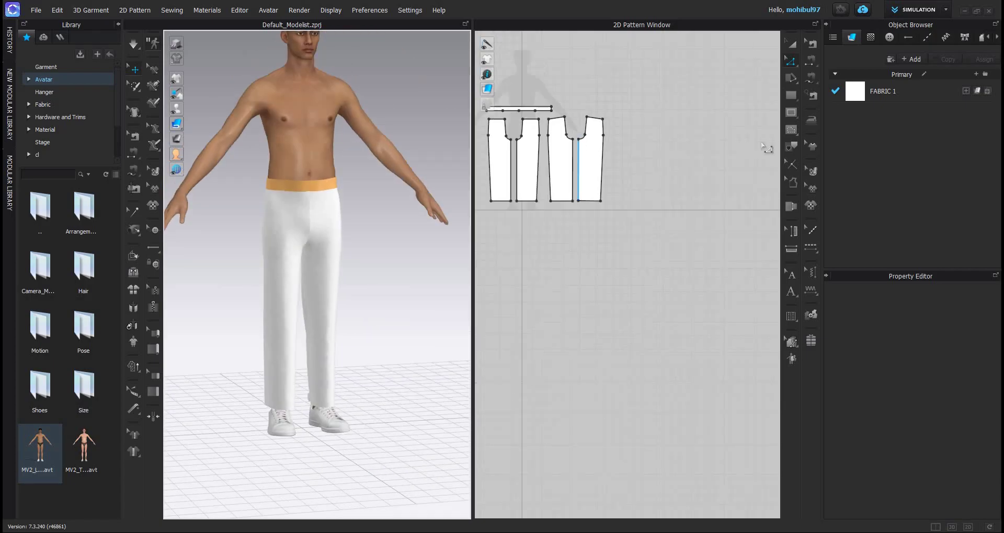
scroll(488, 126, "down", 1)
middle_click_drag(488, 126, 584, 274)
scroll(583, 274, "up", 6)
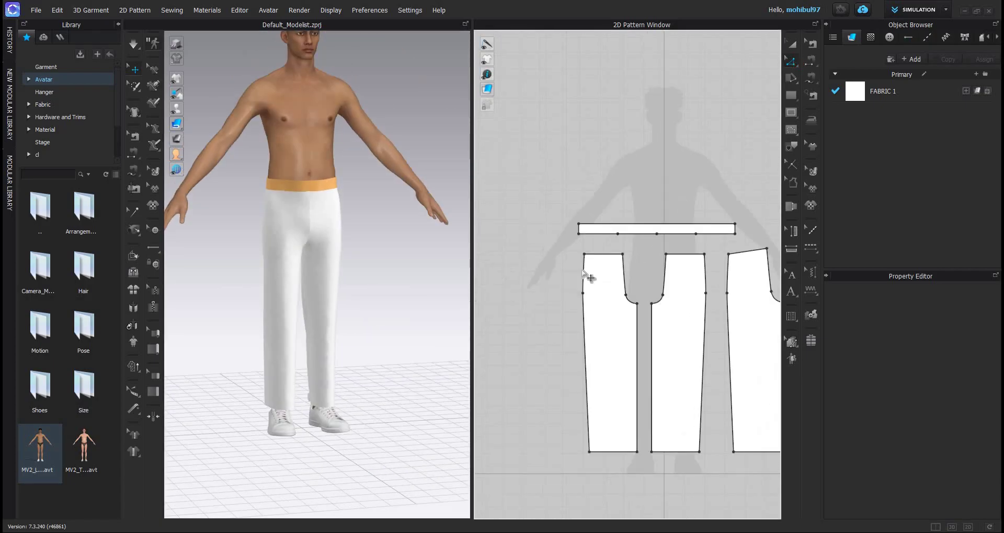
scroll(644, 207, "up", 3)
right_click(643, 203)
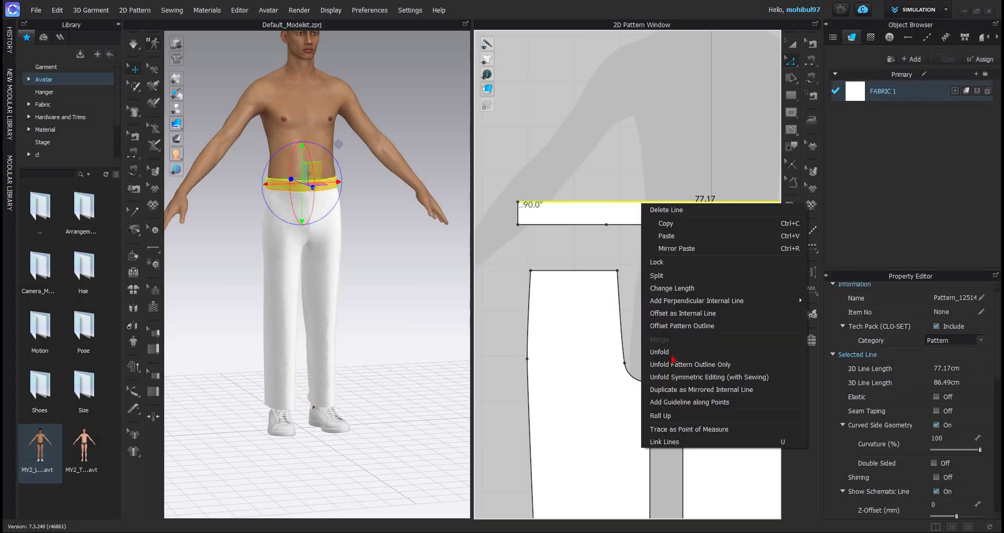
left_click(687, 313)
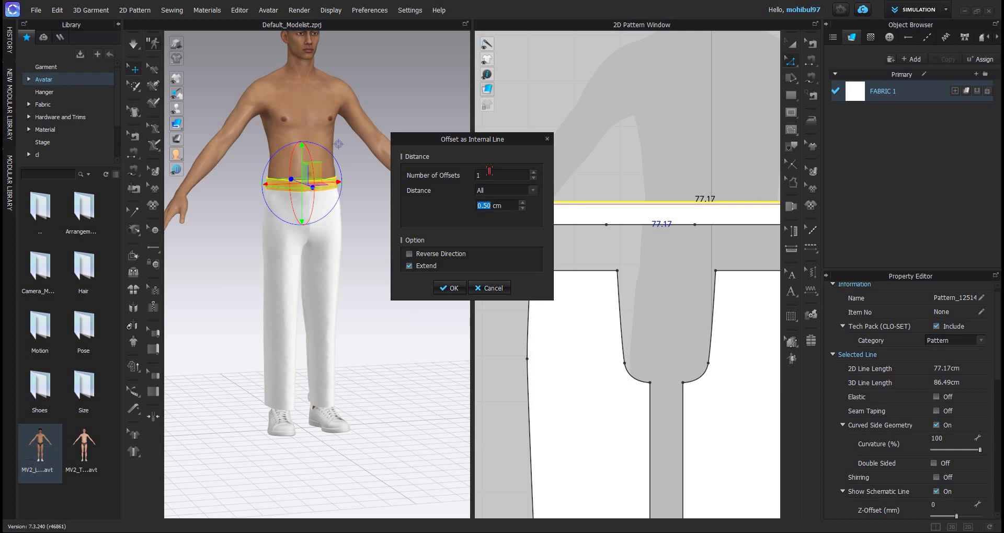
type("3")
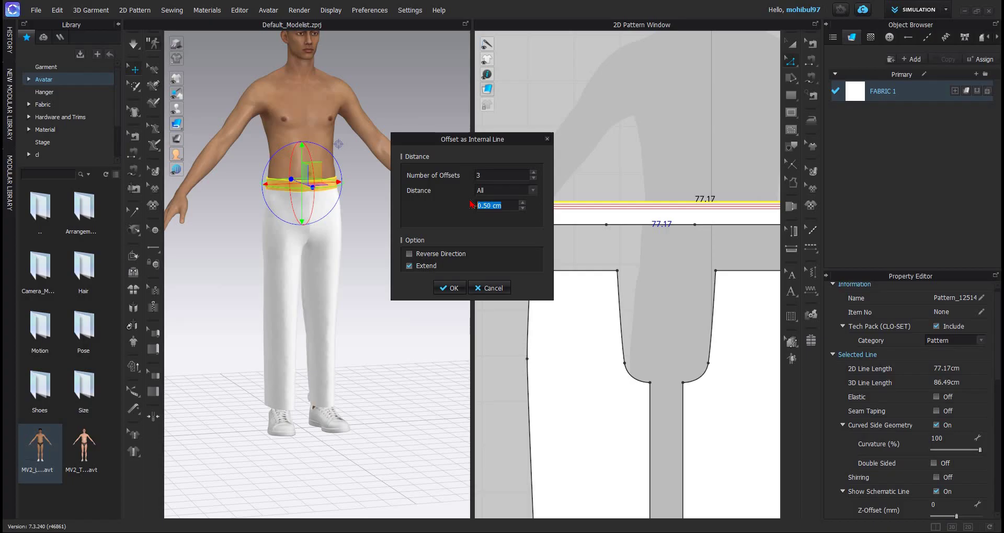
Step: Set the offset distance to 1.2 cm and create the internal lines on the waistband
type("5")
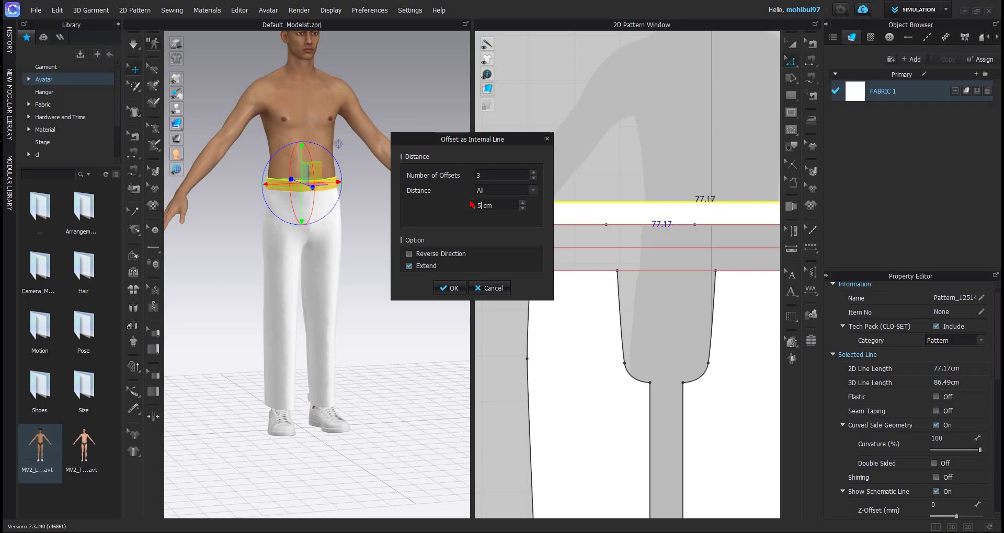
key("BackSpace")
type("2")
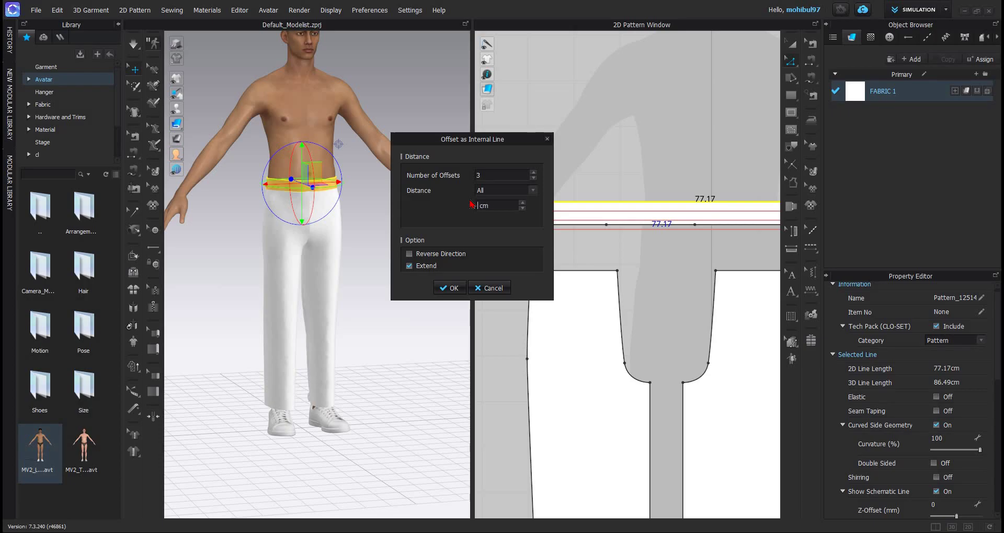
type("1.5")
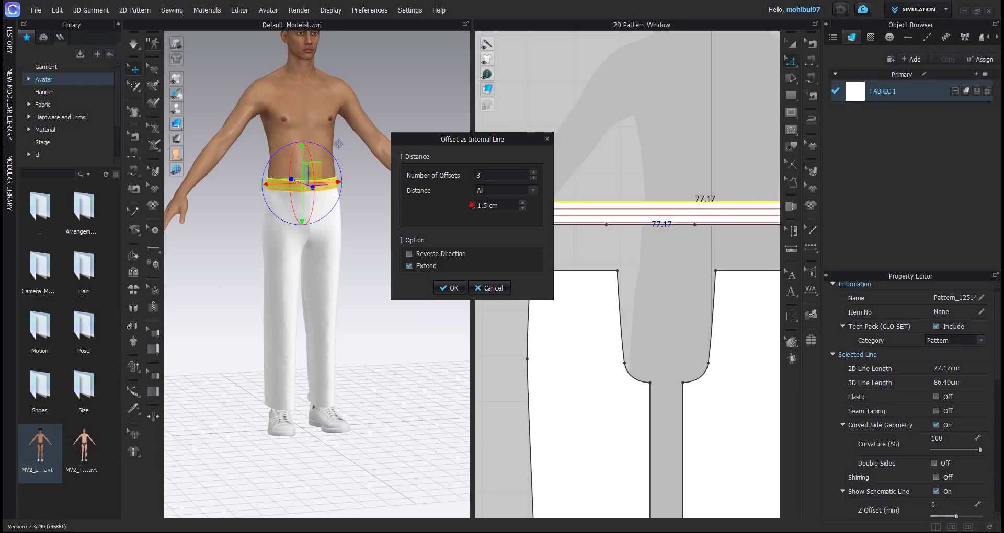
key("BackSpace")
type("3")
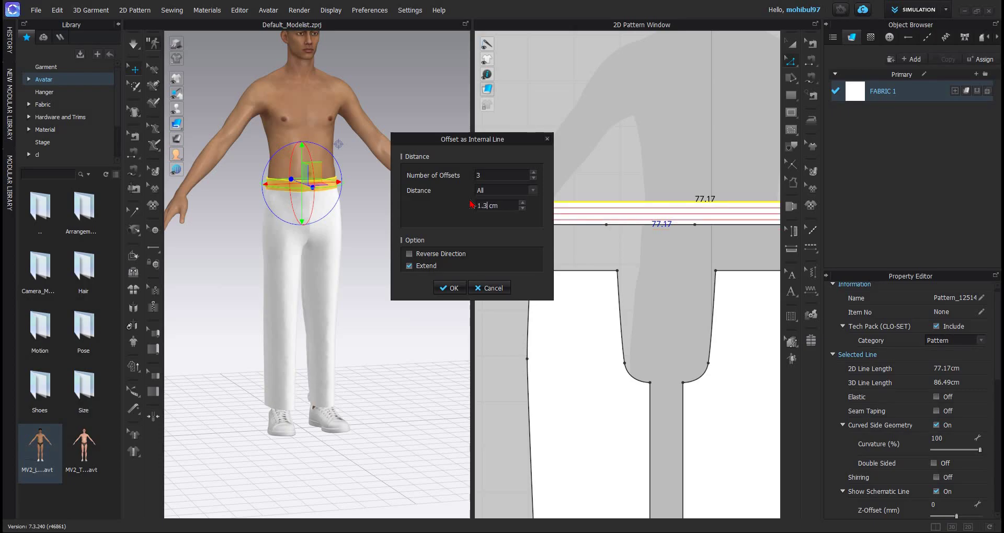
key("BackSpace")
type("20")
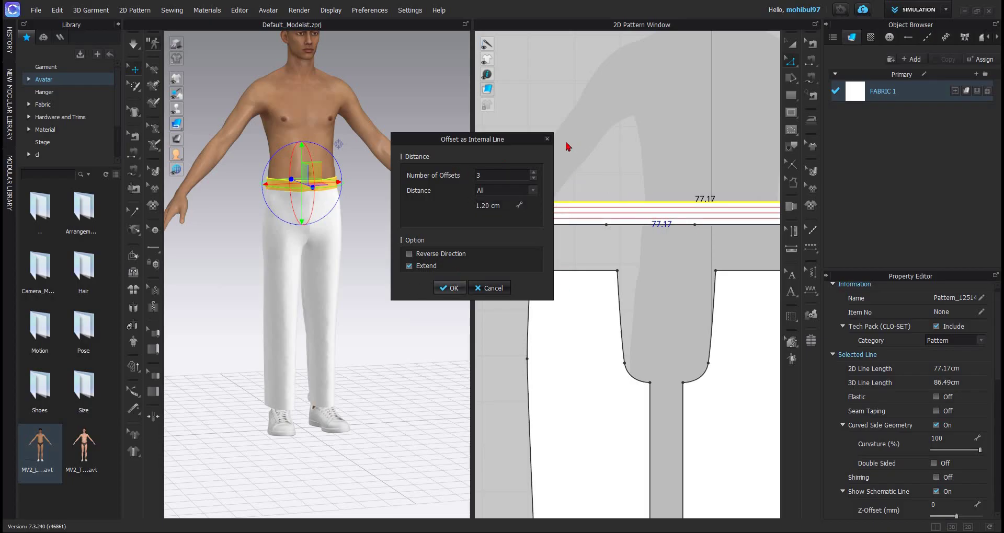
key("Return")
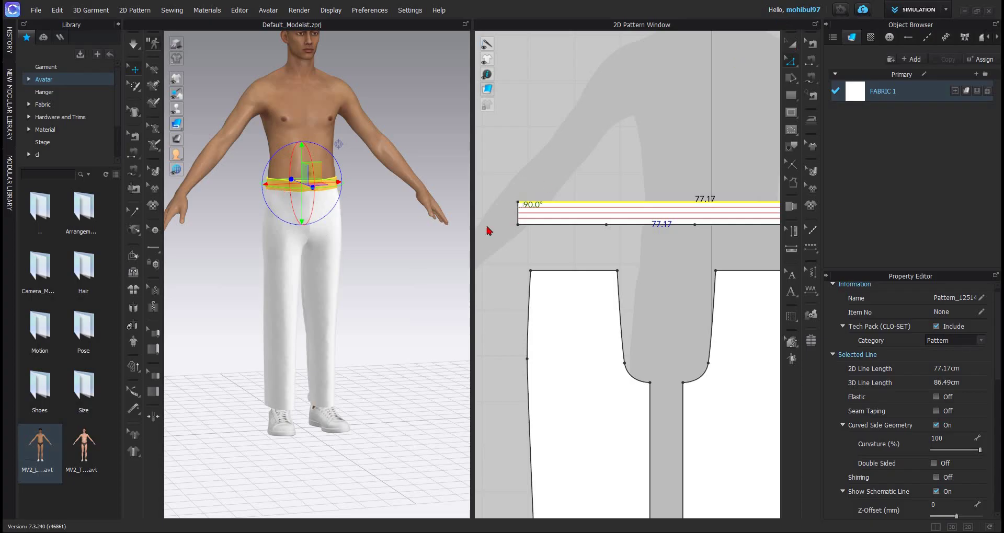
Step: Copy the waistband pattern with its internal lines and place the copy just above the original in the 2D layout
left_click(553, 221)
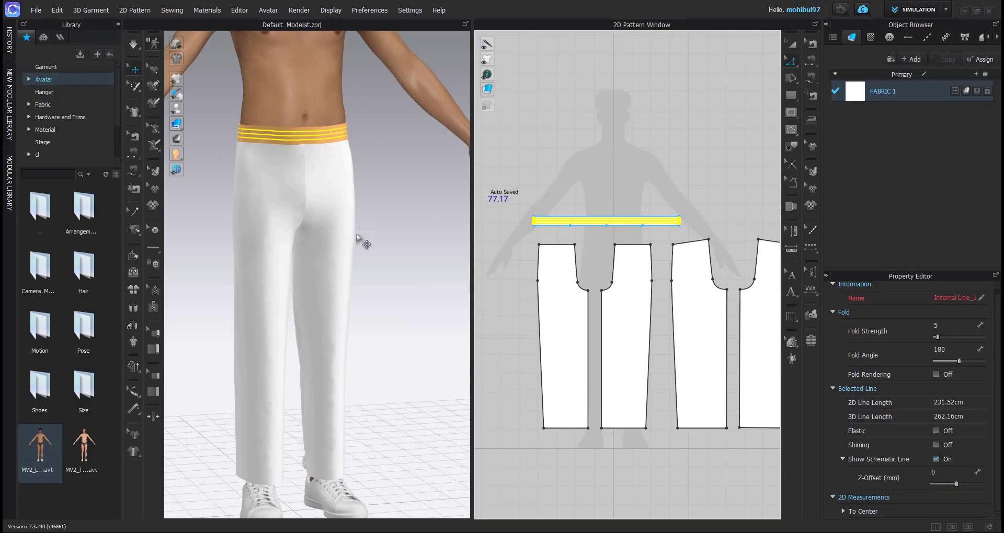
scroll(262, 192, "up", 5)
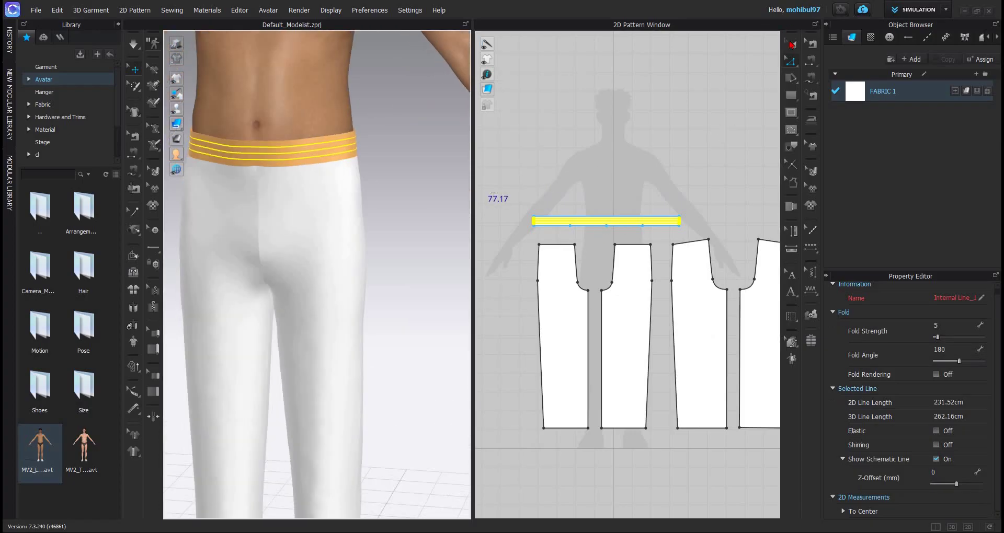
left_click(791, 45)
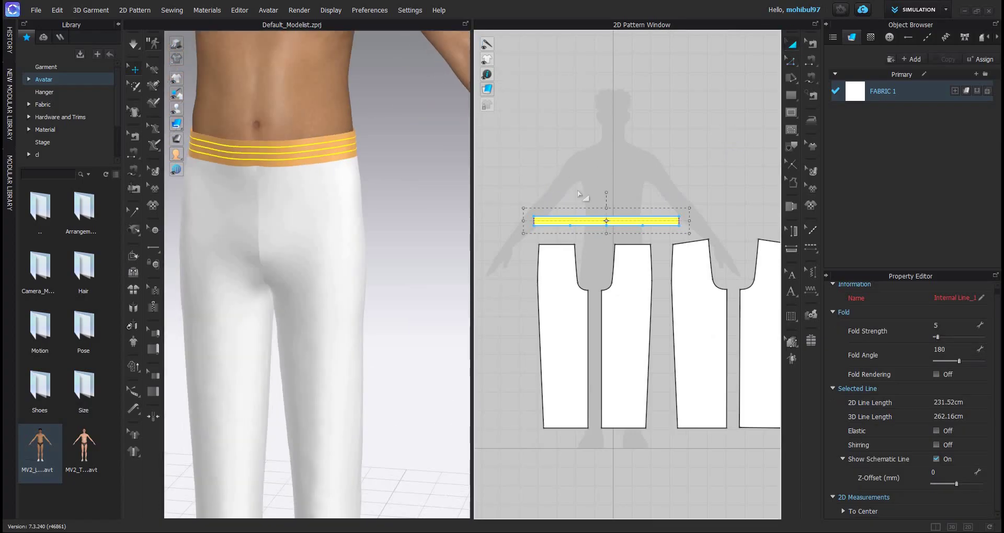
key("space")
scroll(609, 210, "up", 5)
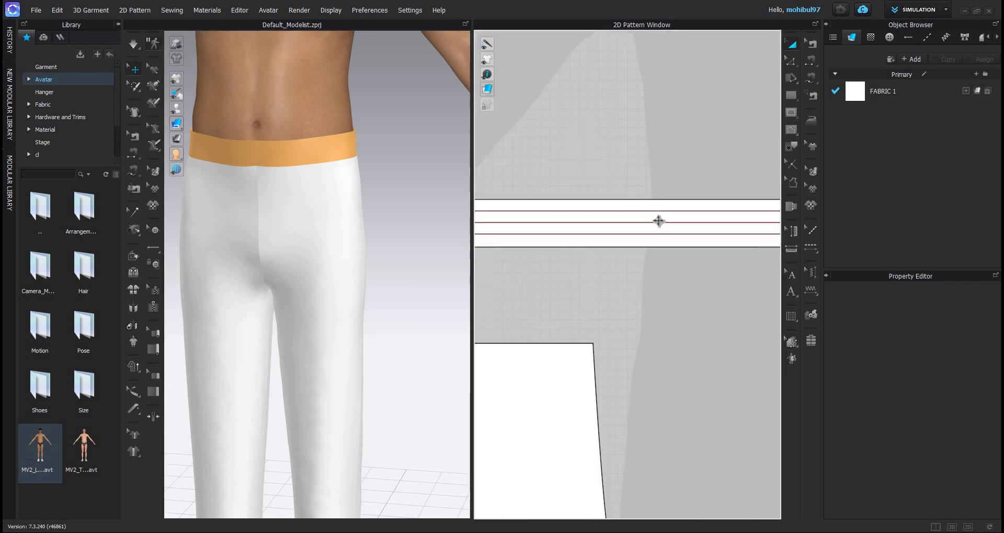
scroll(653, 207, "up", 1)
left_click(653, 206)
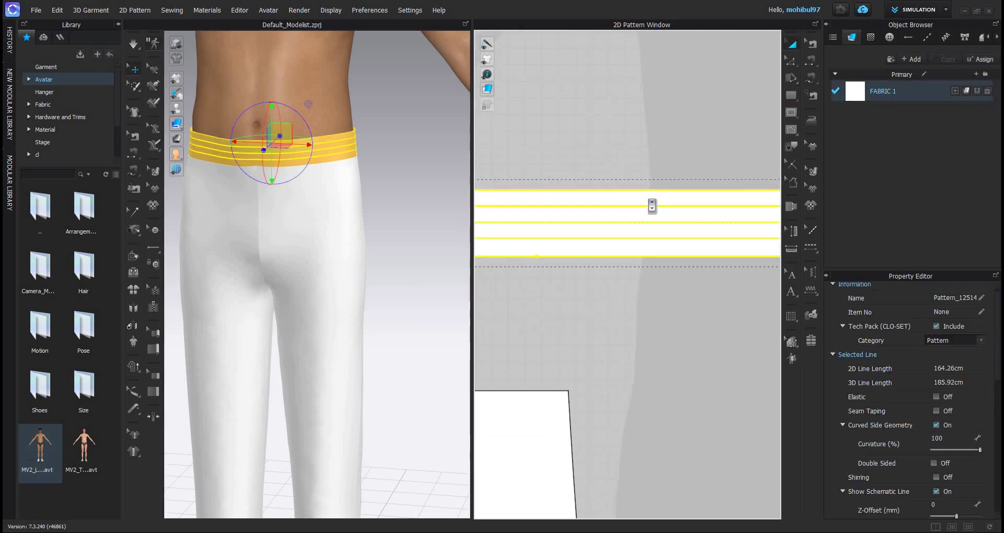
scroll(654, 205, "down", 3)
scroll(670, 193, "down", 5)
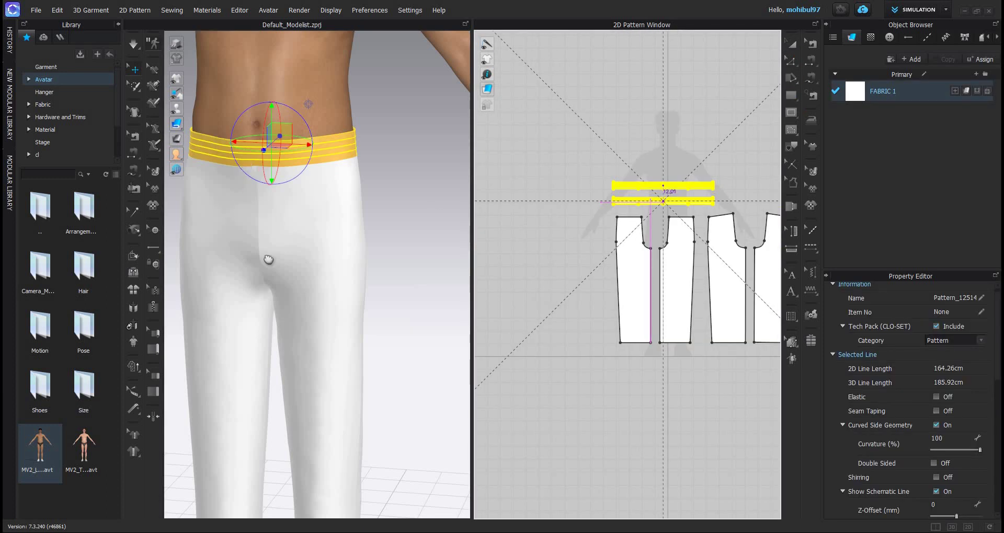
middle_click_drag(266, 195, 286, 234)
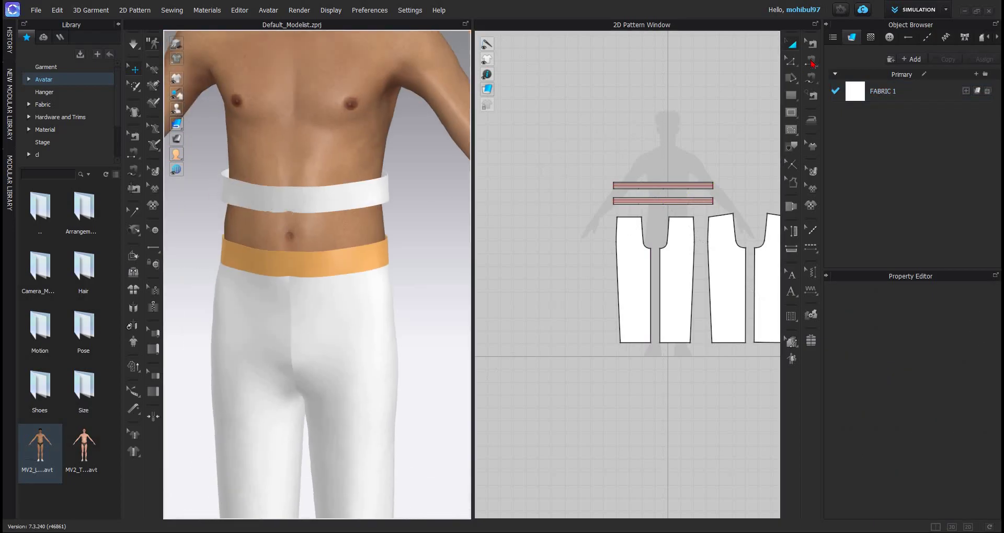
Step: Sew the three internal lines and the top edge of the waistband copy to the matching lines of the original waistband
scroll(664, 191, "up", 5)
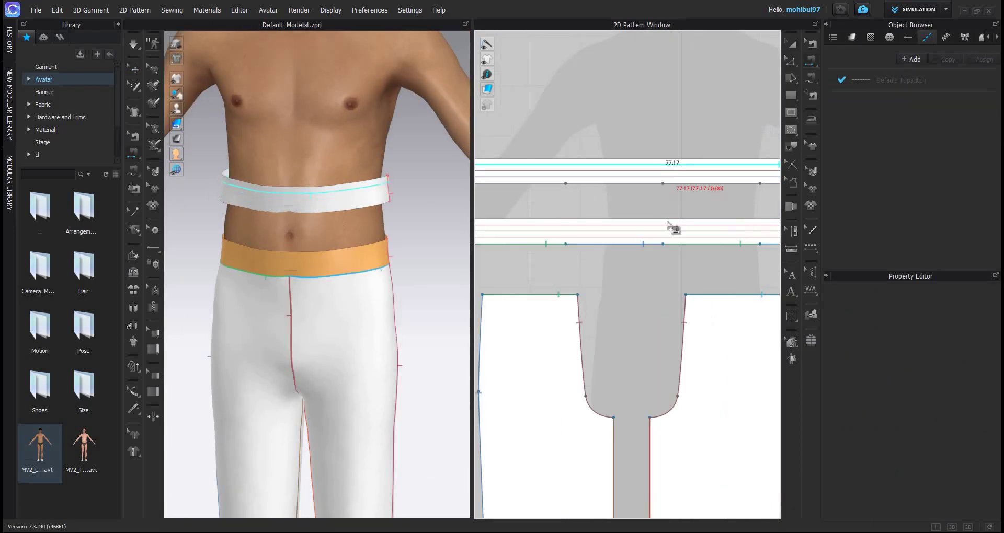
left_click(664, 230)
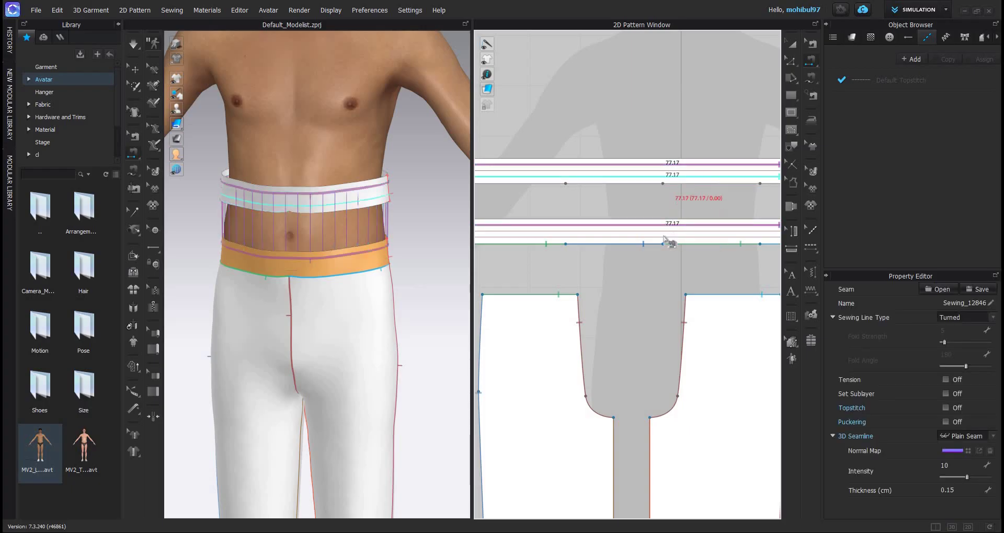
left_click(658, 231)
left_click(658, 238)
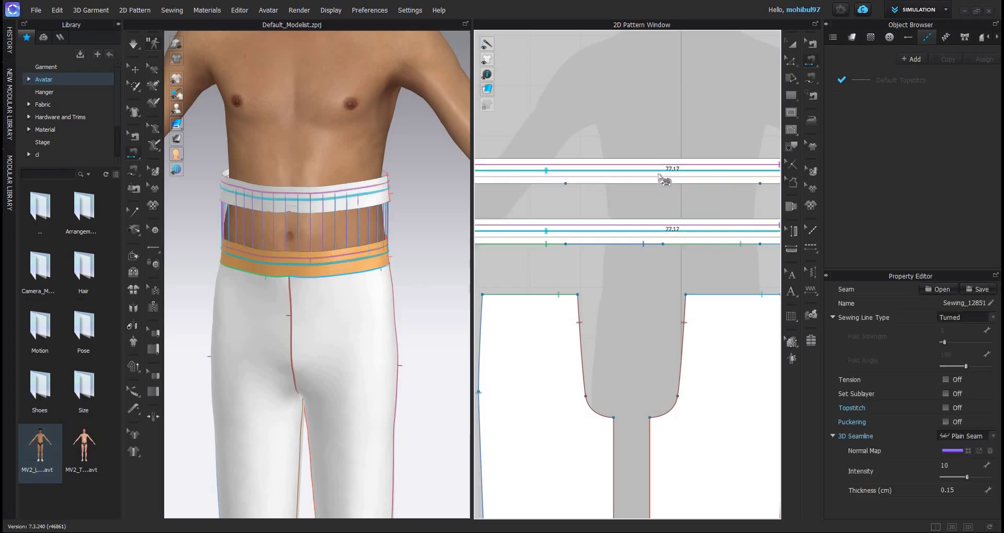
left_click(659, 177)
left_click(660, 159)
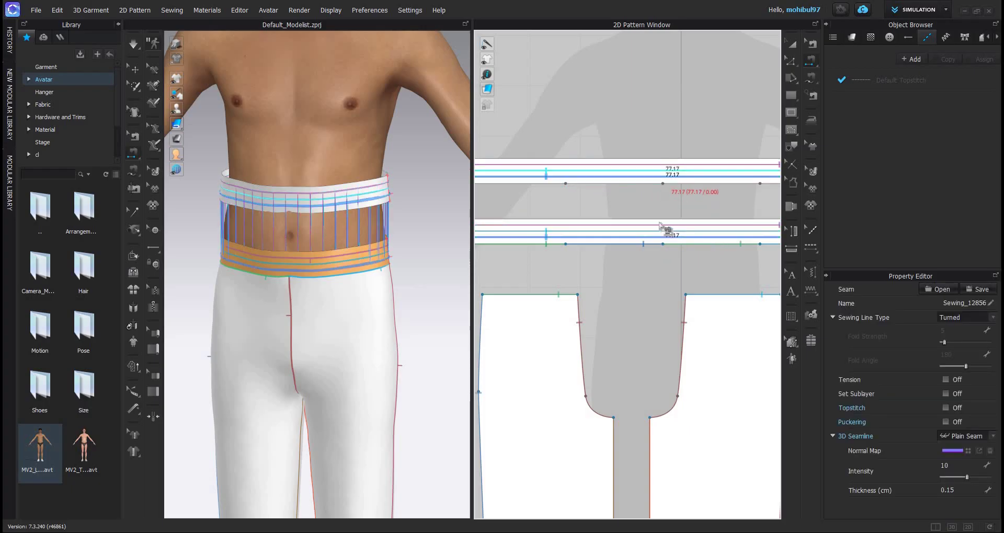
left_click(661, 223)
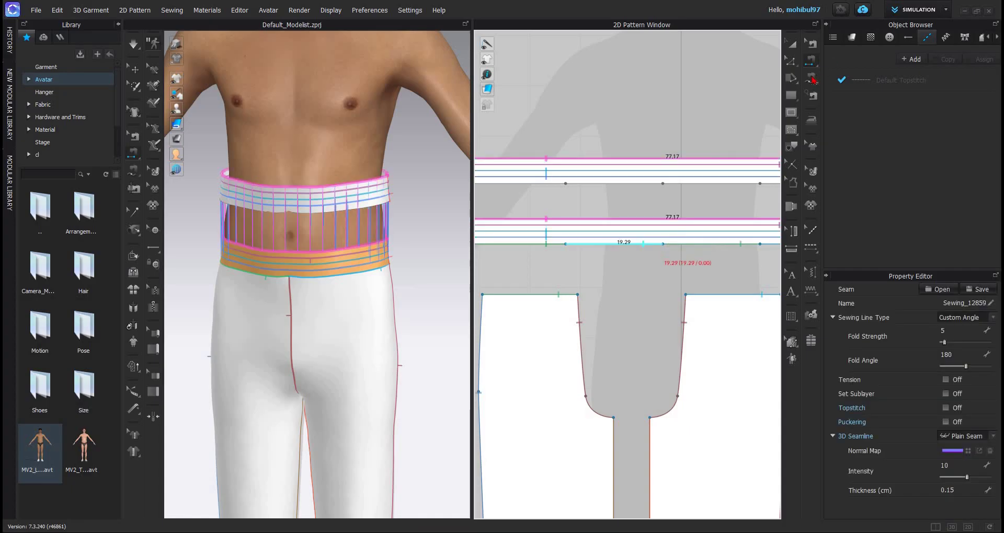
Step: Sew the bottom edges of the two waistband patterns together along their full length with Free Sewing
scroll(581, 205, "down", 5)
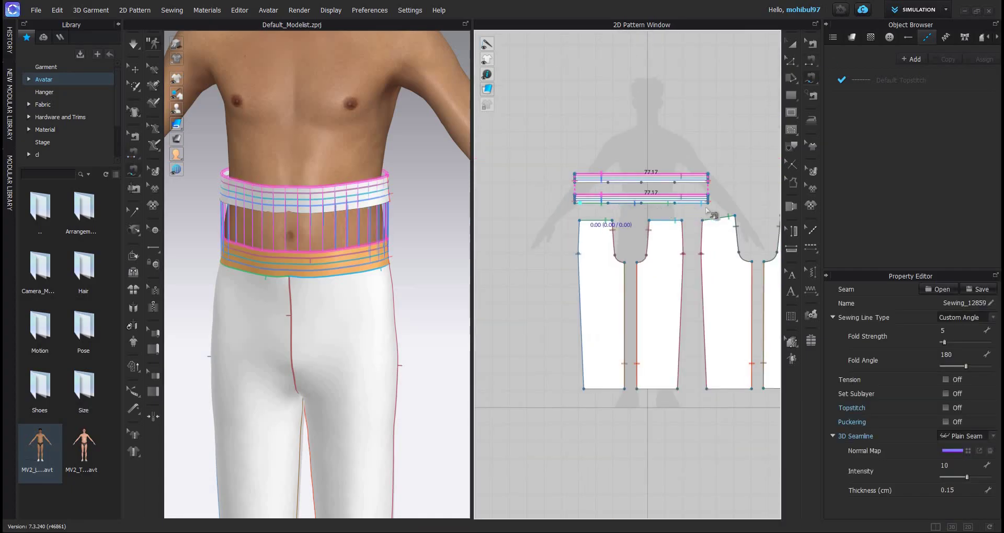
left_click(581, 198)
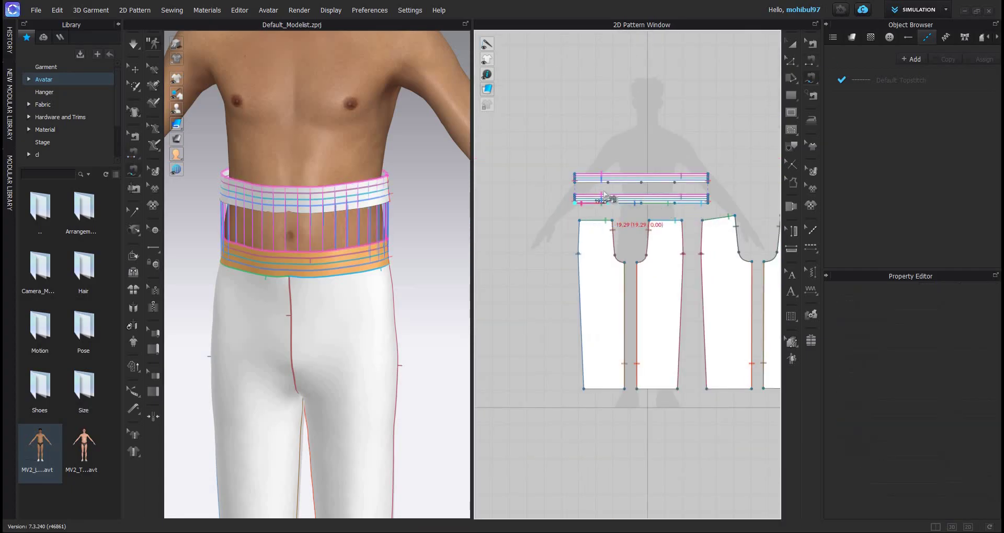
left_click(576, 183)
left_click(708, 183)
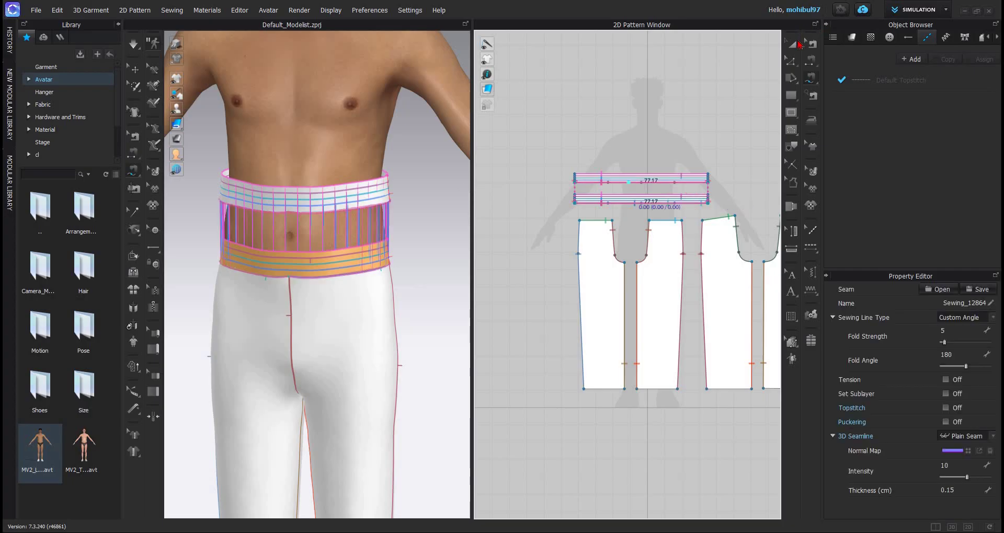
Step: Superimpose the waistband copy over the original waistband on the avatar
key("q")
right_click(297, 198)
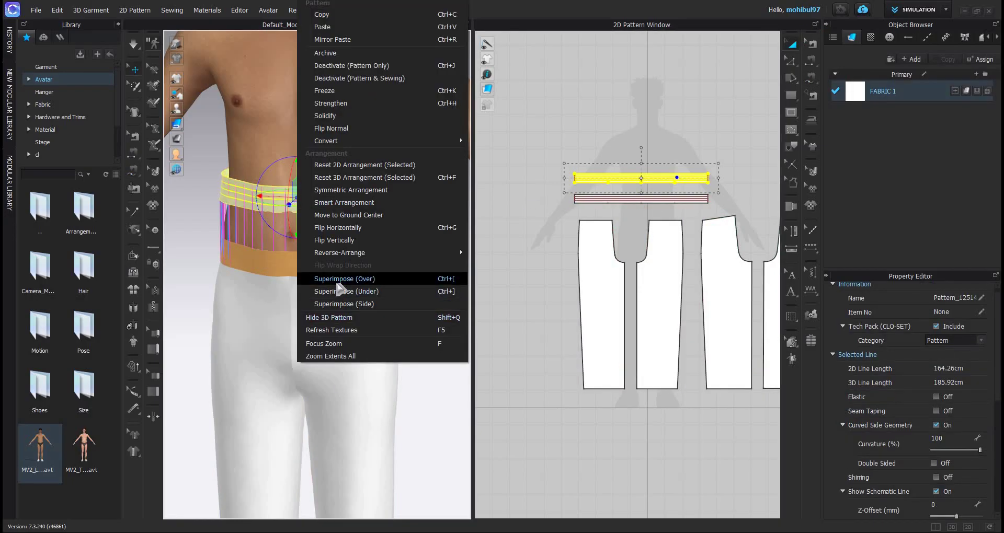
left_click(338, 281)
scroll(419, 257, "up", 1)
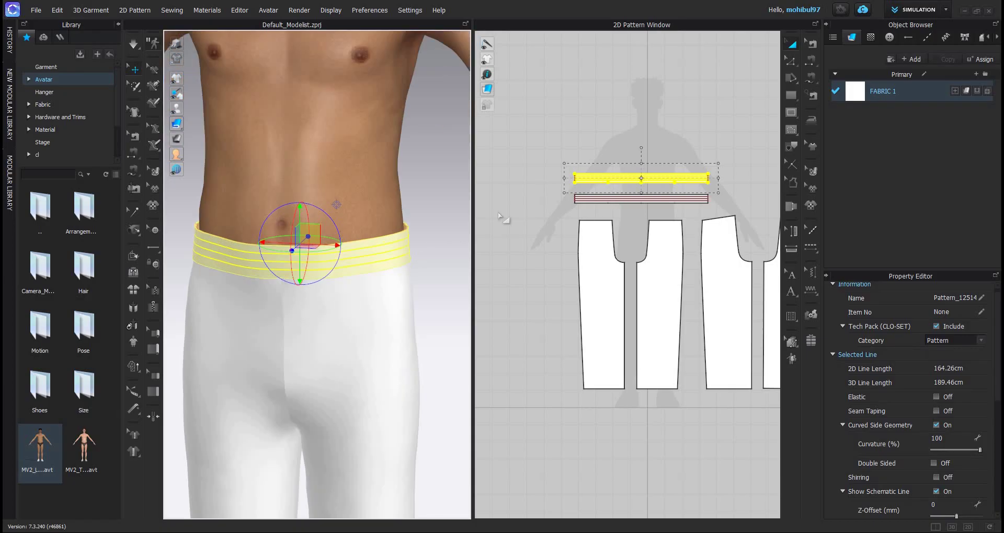
left_click(504, 220)
Step: Simulate the trousers with the two layered waistbands
scroll(343, 265, "down", 3)
scroll(610, 189, "up", 5)
scroll(358, 270, "up", 3)
scroll(340, 298, "up", 2)
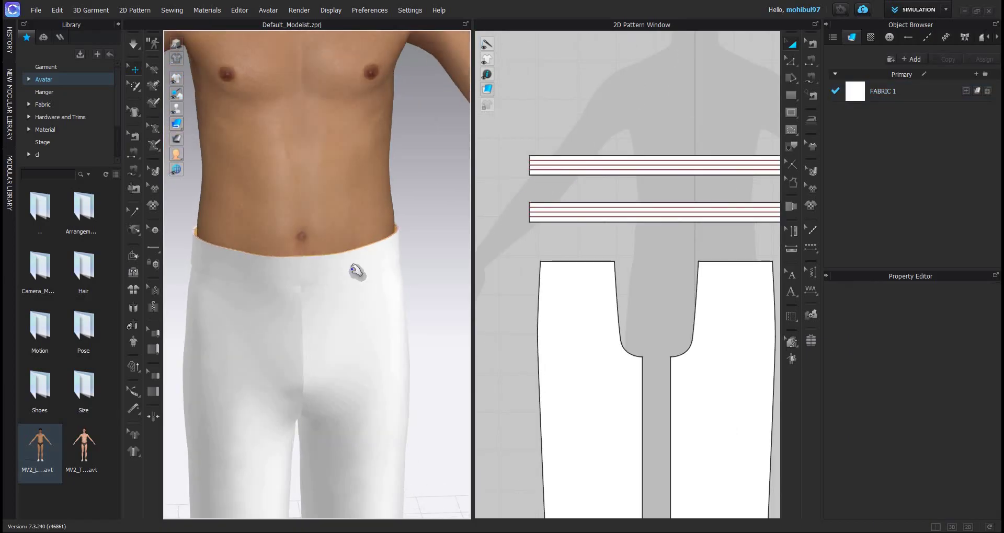
scroll(307, 284, "down", 3)
right_click_drag(308, 283, 278, 277)
scroll(294, 289, "up", 1)
key("space")
Step: Examine the drape and fit of the full trousers from the front and both sides
scroll(300, 193, "down", 2)
scroll(301, 195, "down", 1)
middle_click_drag(306, 319, 305, 221)
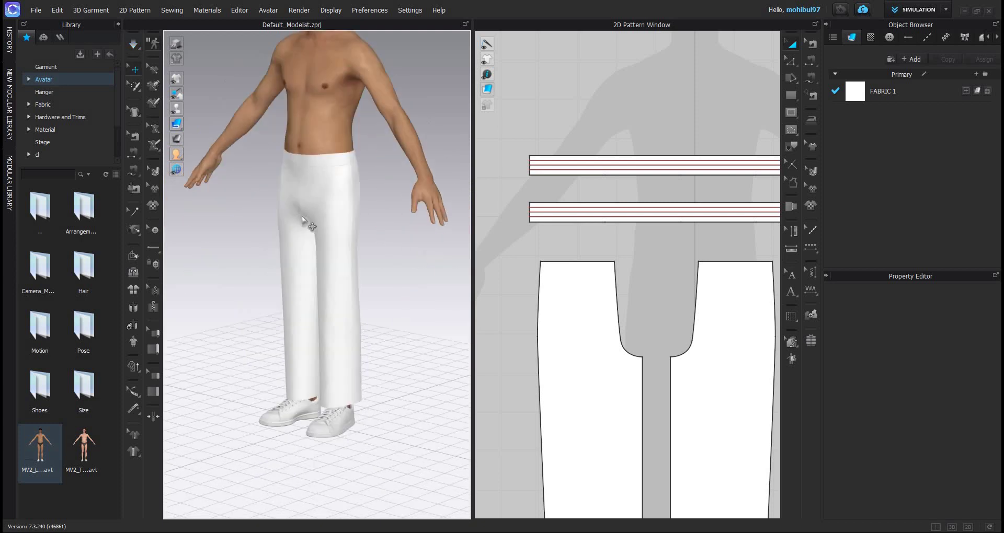
right_click_drag(280, 293, 349, 308)
scroll(345, 287, "up", 3)
scroll(330, 218, "down", 4)
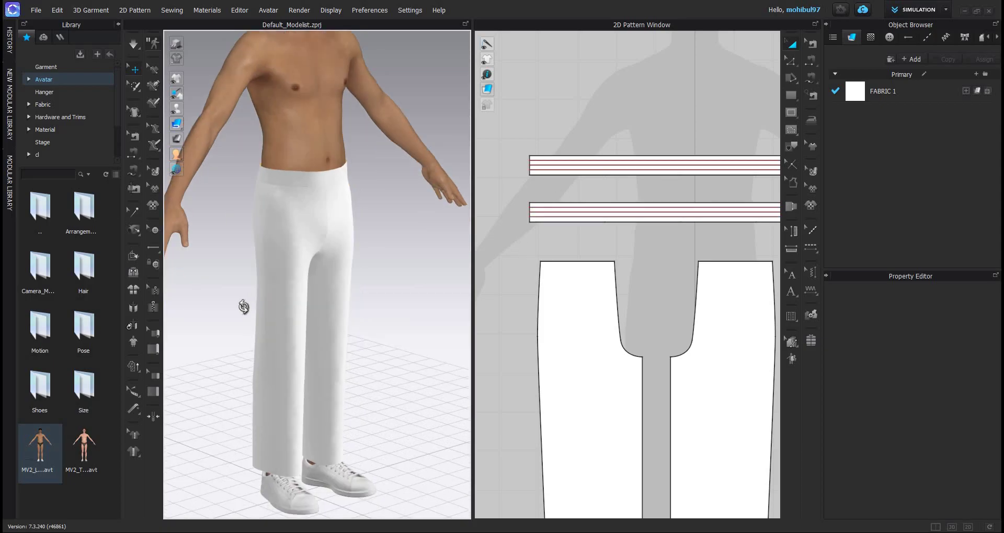
scroll(283, 308, "down", 3)
right_click_drag(334, 305, 333, 285)
middle_click_drag(326, 280, 328, 262)
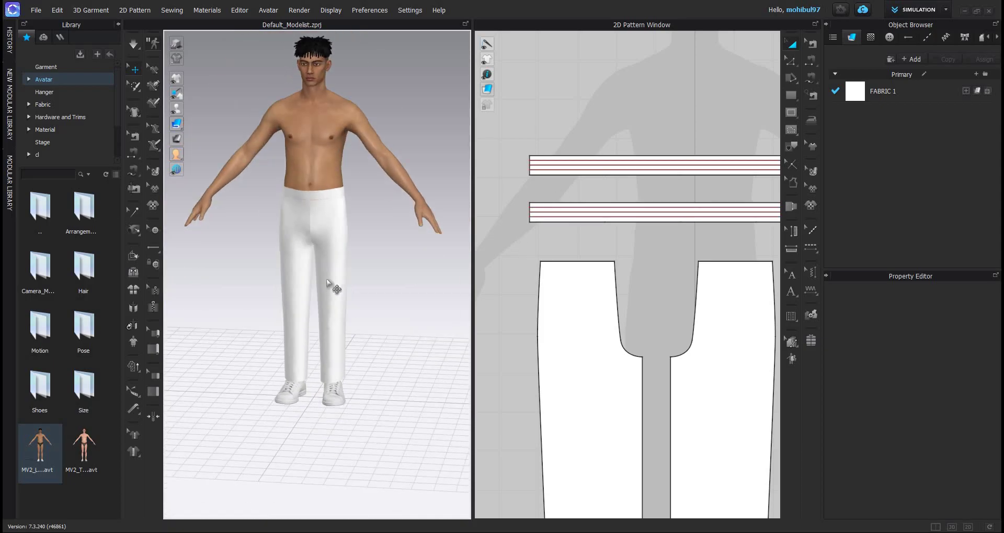
Step: Freeze all the trouser and waistband patterns
key("ctrl+a")
key("ctrl+k")
left_click(407, 227)
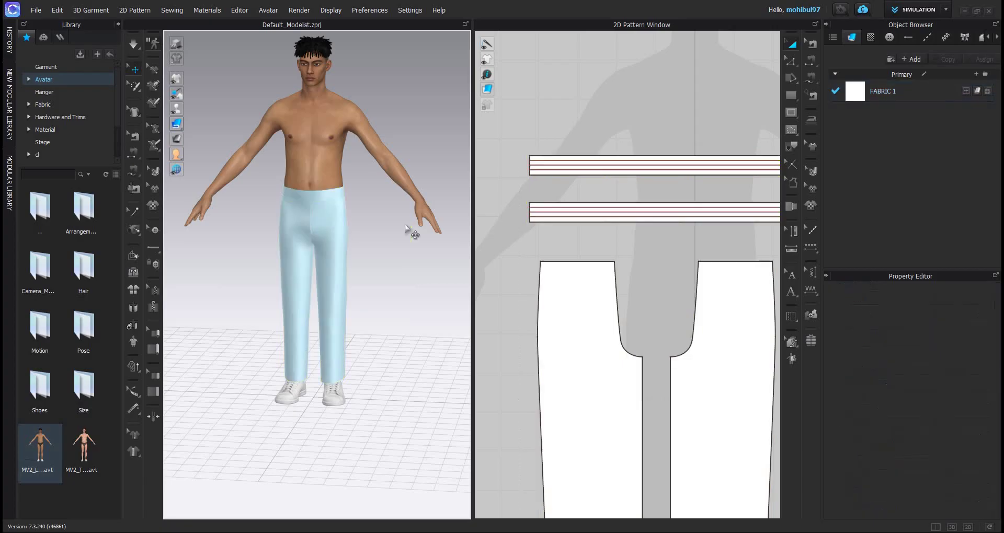
Step: Unfreeze the two waistband patterns, leaving the leg panels frozen
key("2")
scroll(661, 193, "down", 5)
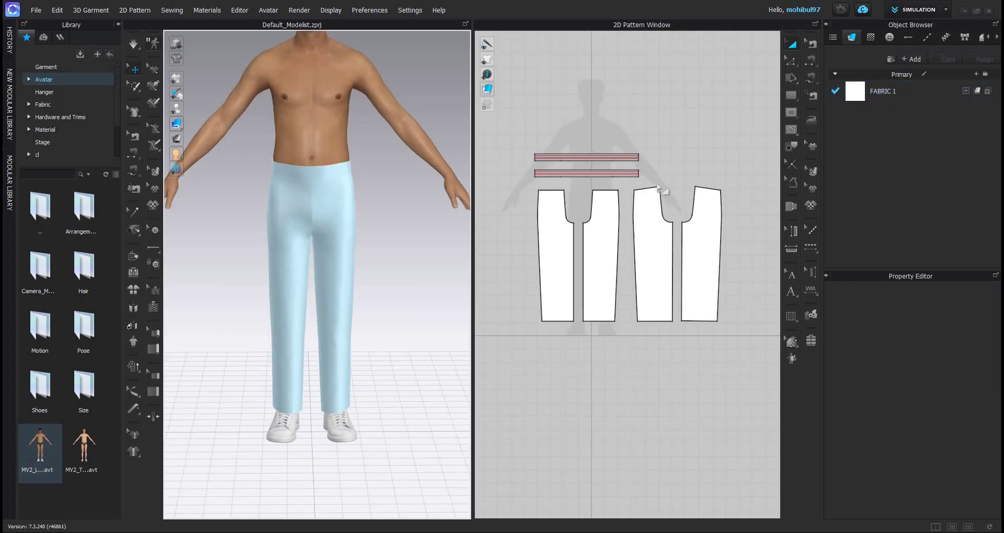
left_click_drag(515, 138, 648, 183)
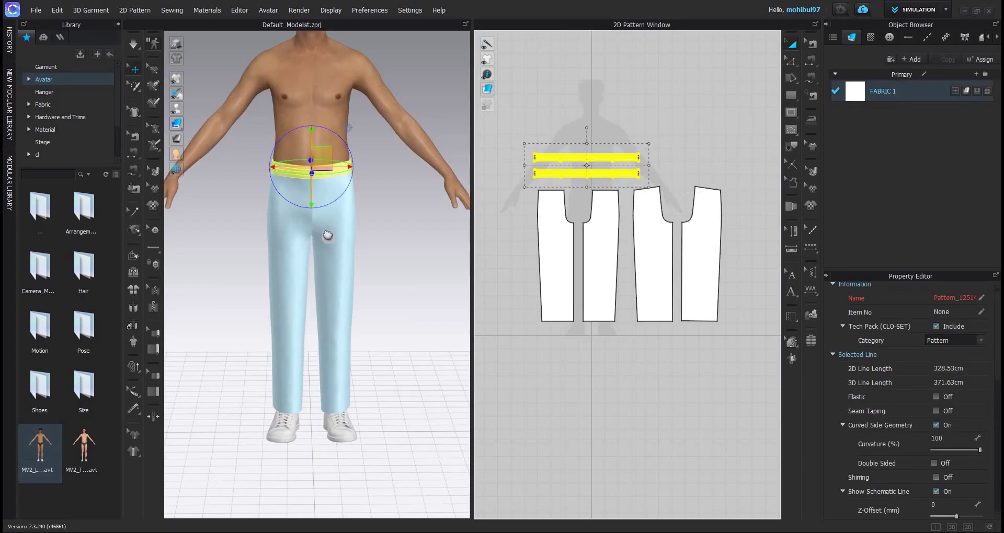
key("ctrl+k")
left_click(461, 235)
Step: Stretch both waistband patterns lengthwise to about 111 cm and simulate them on the avatar
key("2")
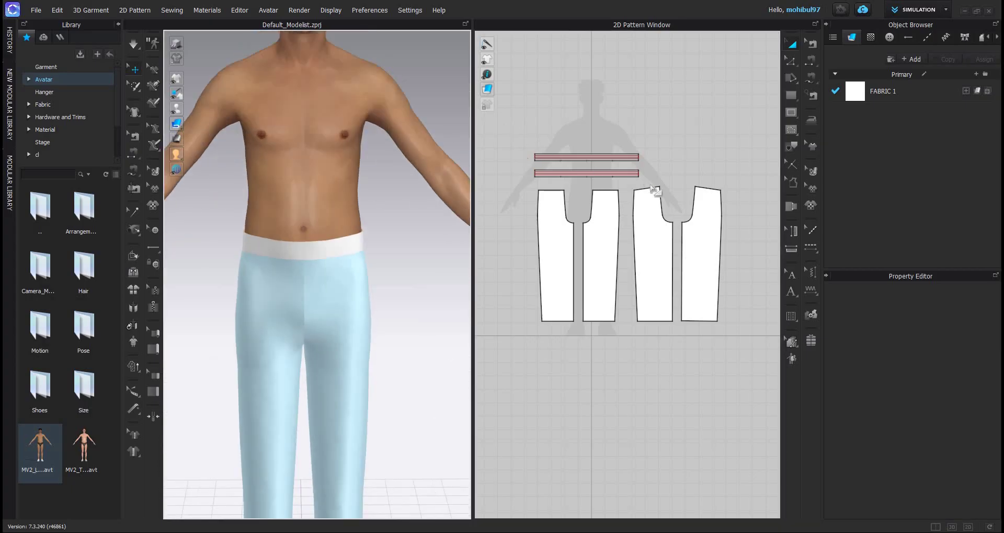
left_click_drag(502, 123, 657, 184)
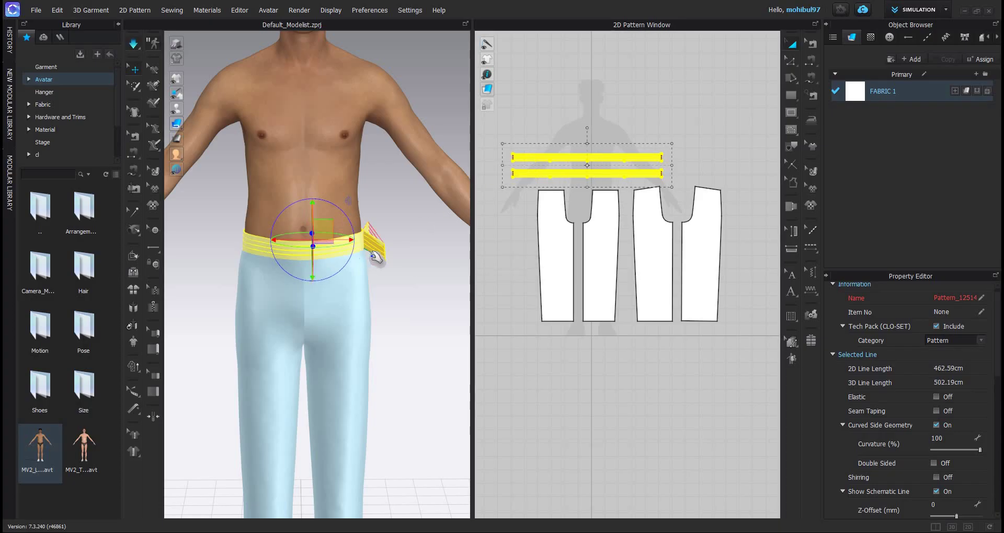
key("space")
right_click_drag(354, 251, 293, 249)
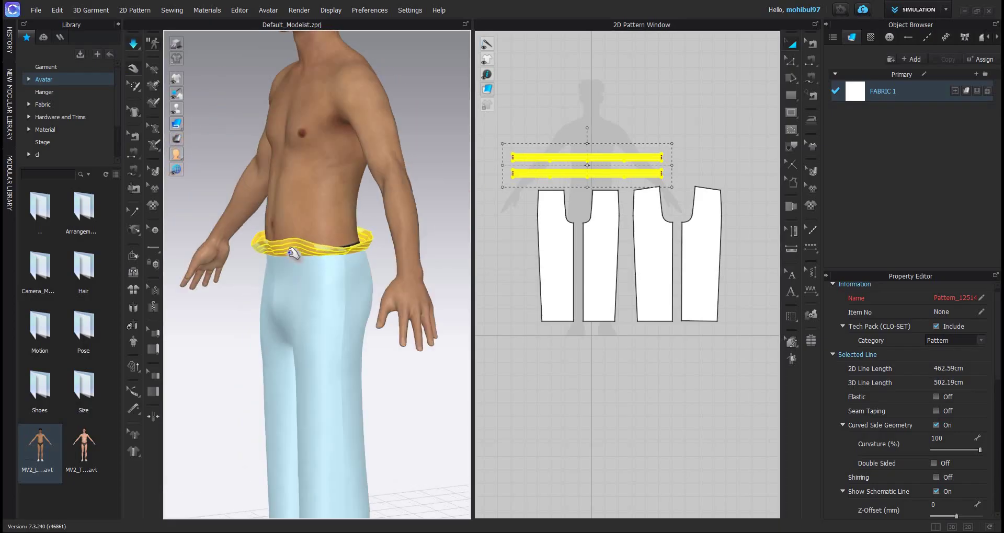
mouse_move(403, 265)
right_mouse_down()
mouse_move(281, 262)
mouse_move(406, 262)
right_mouse_up()
key("space")
Step: Try simulating the waistband layers from the back with the original waistband frozen, and unfreeze it again
left_click(794, 60)
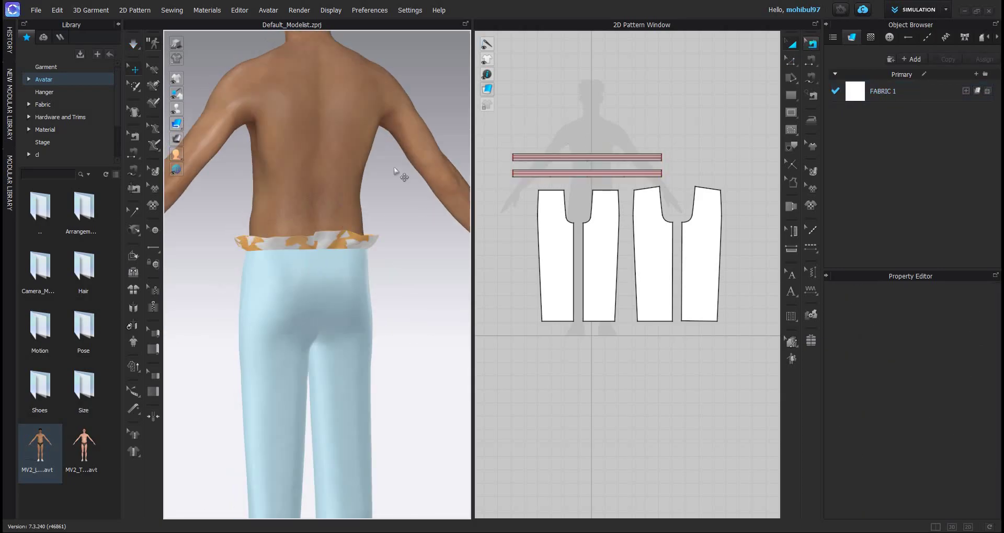
scroll(361, 233, "up", 3)
left_click(351, 223)
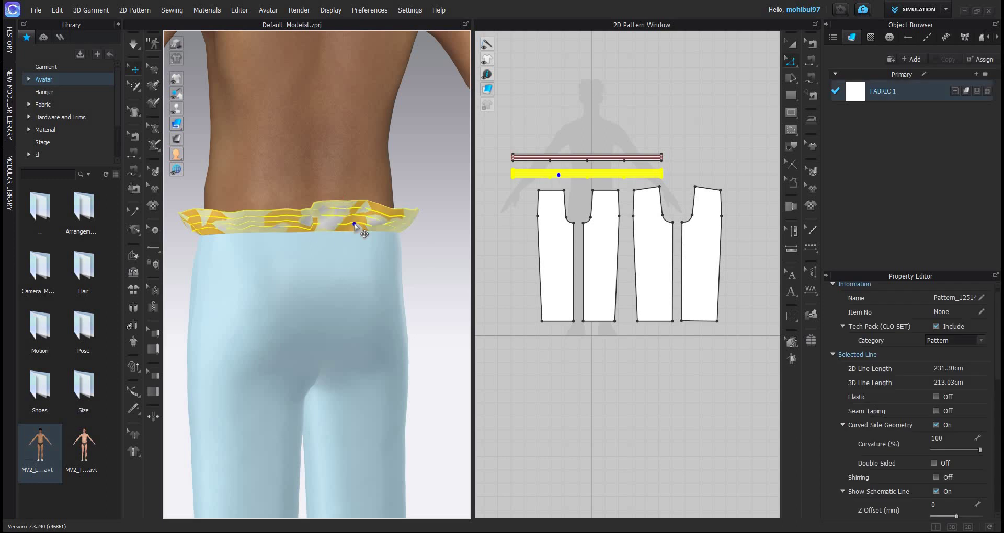
left_click(429, 267)
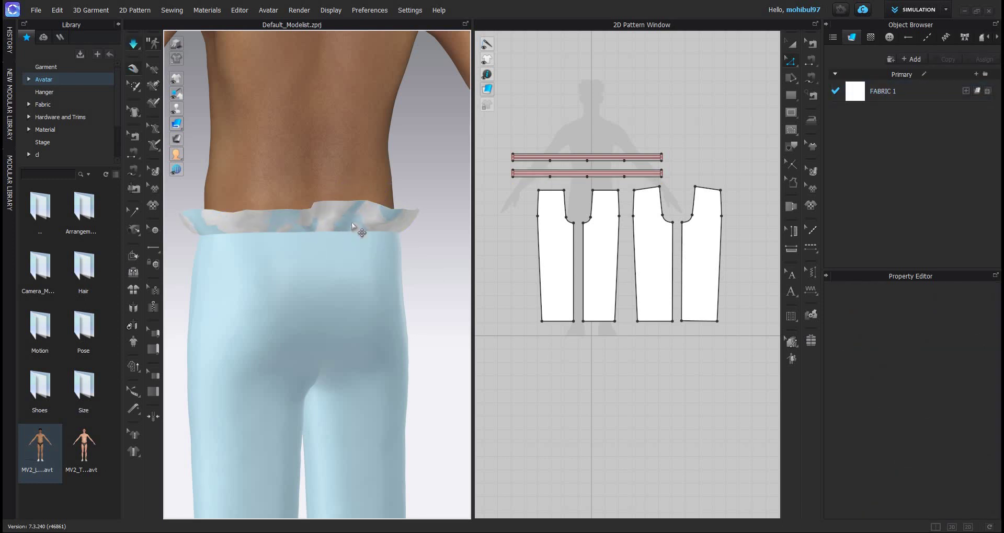
left_click(352, 224)
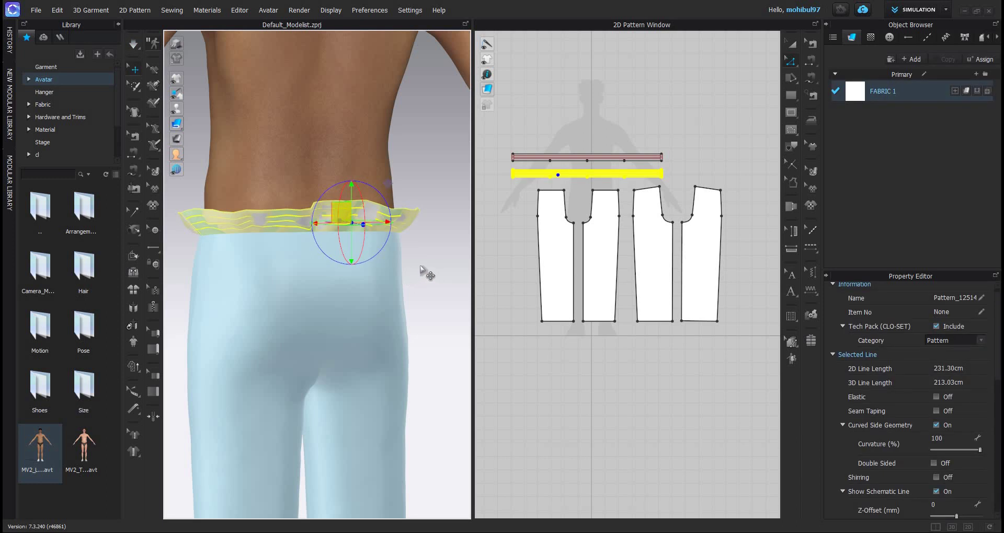
key("space")
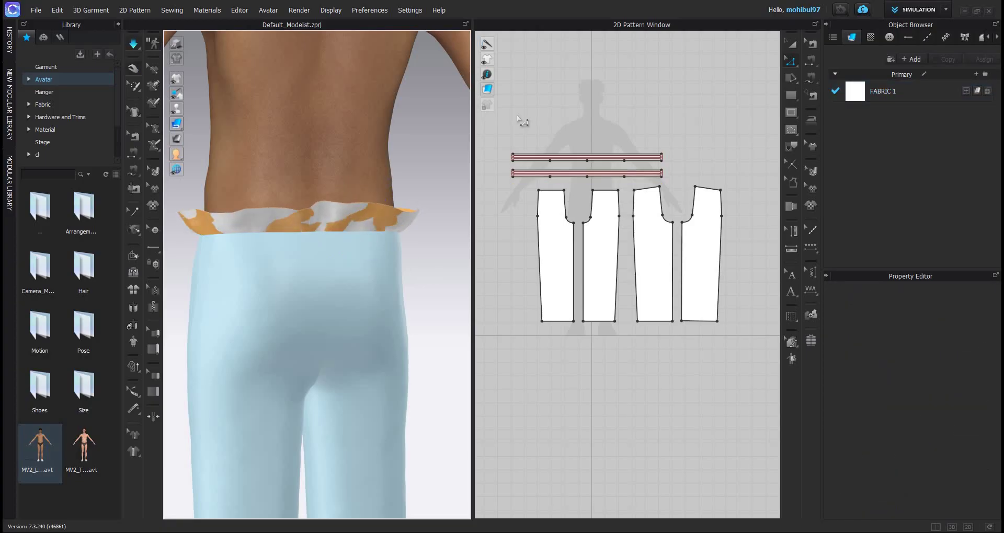
key("space")
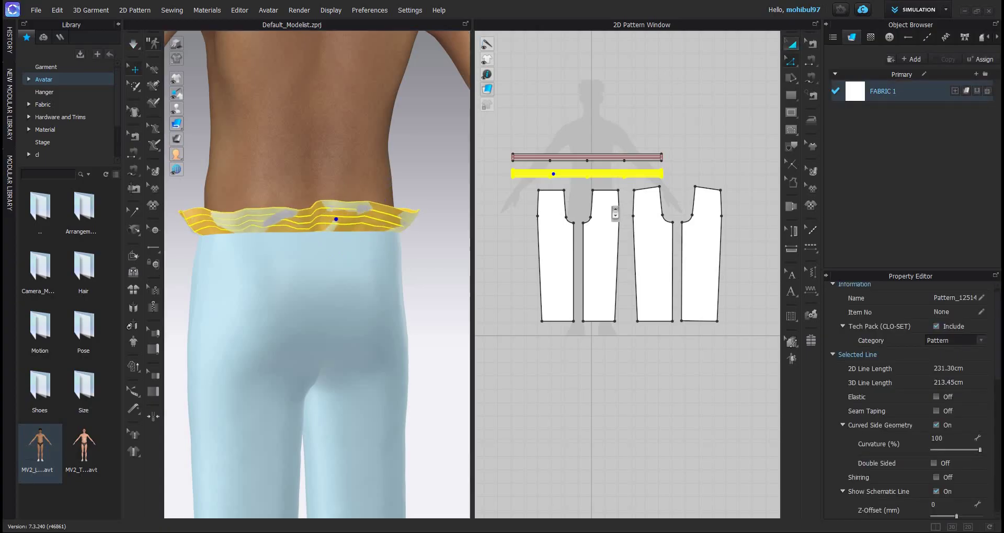
Step: Pull the outer waistband copy upward off the body and superimpose it over the original waistband again
key("a")
scroll(606, 262, "up", 8)
left_click(309, 229)
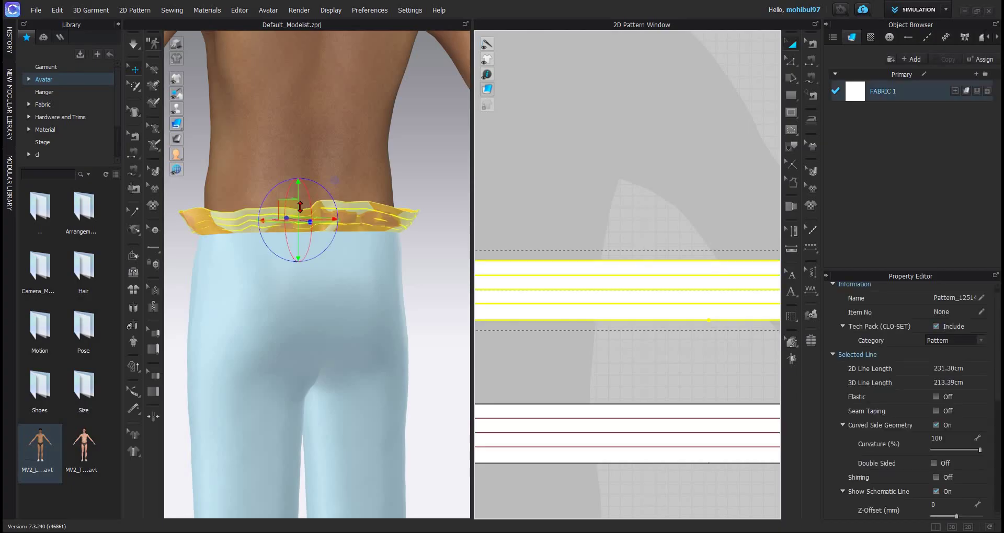
right_click(361, 385)
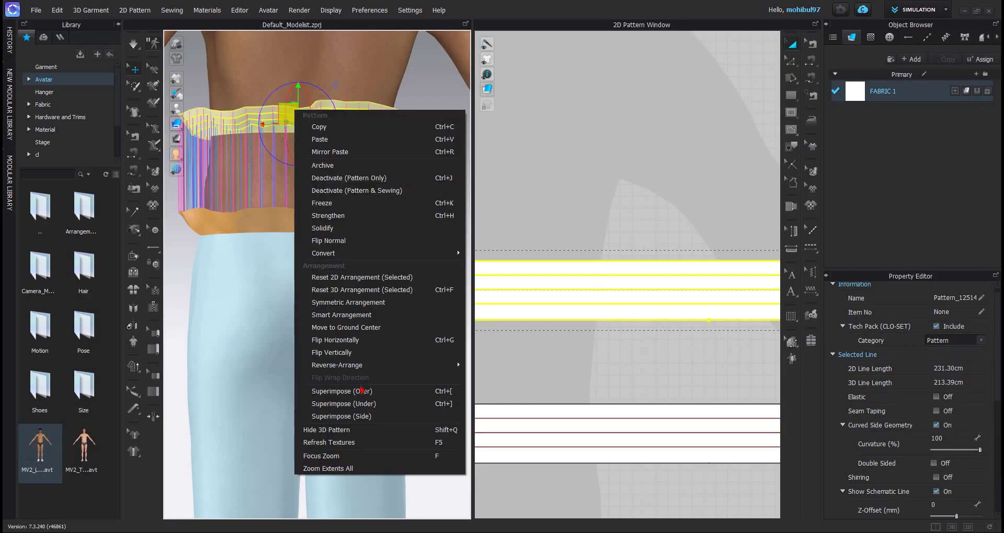
left_click(369, 391)
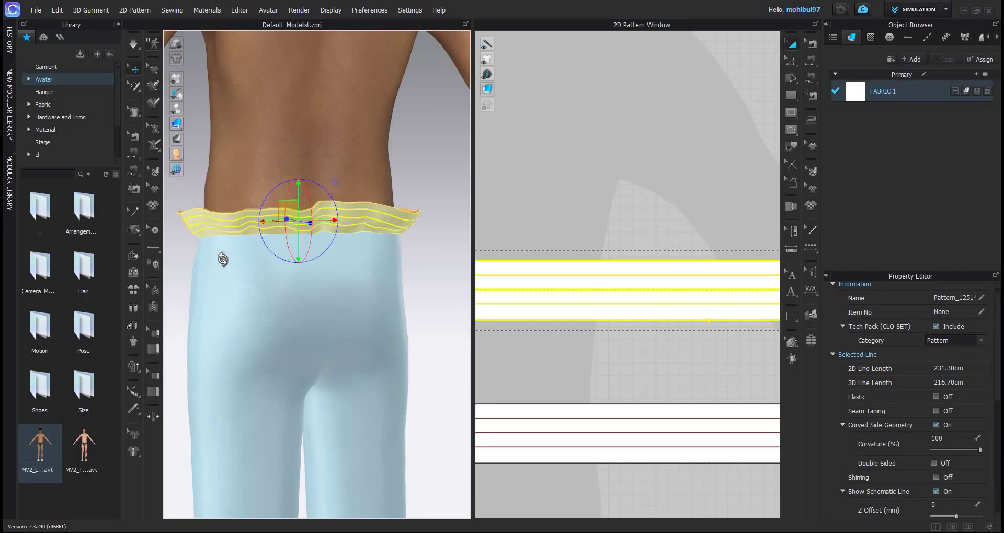
Step: Simulate the re-layered, lengthened waistbands while tugging the fabric into place
key("space")
mouse_move(300, 249)
right_mouse_down()
mouse_move(280, 250)
mouse_move(308, 250)
right_mouse_up()
key("space")
scroll(334, 251, "down", 3)
Step: Turn on Elastic at strength 10 and ratio 80 for the top edges and internal lines of both waistband patterns
left_click(679, 206)
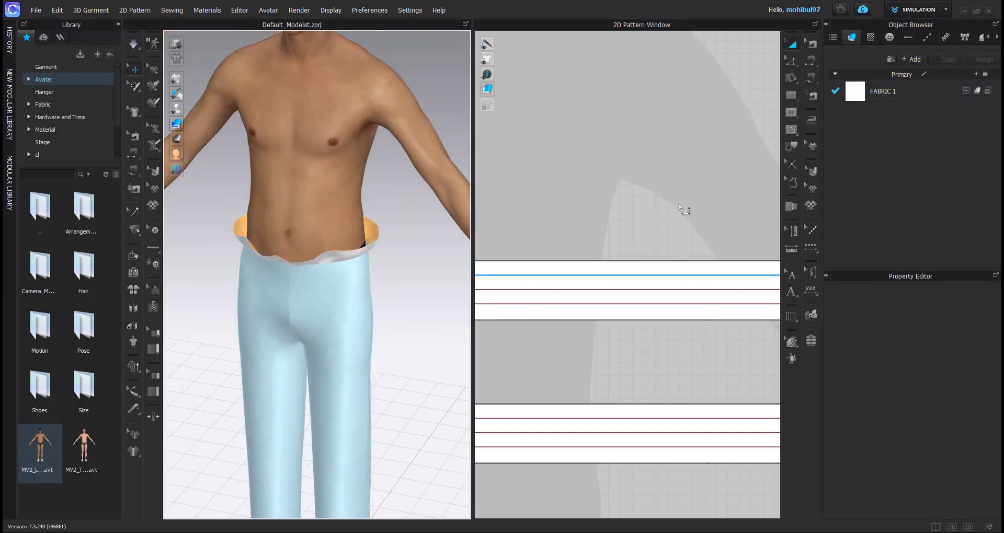
left_click(662, 276)
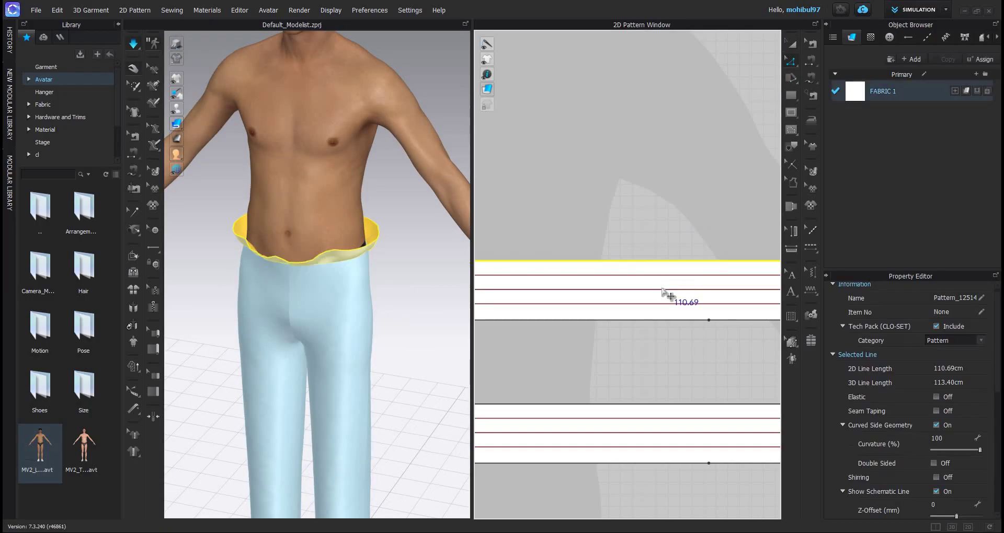
left_click(662, 276, "shift")
left_click(661, 290, "shift")
left_click(659, 304, "shift")
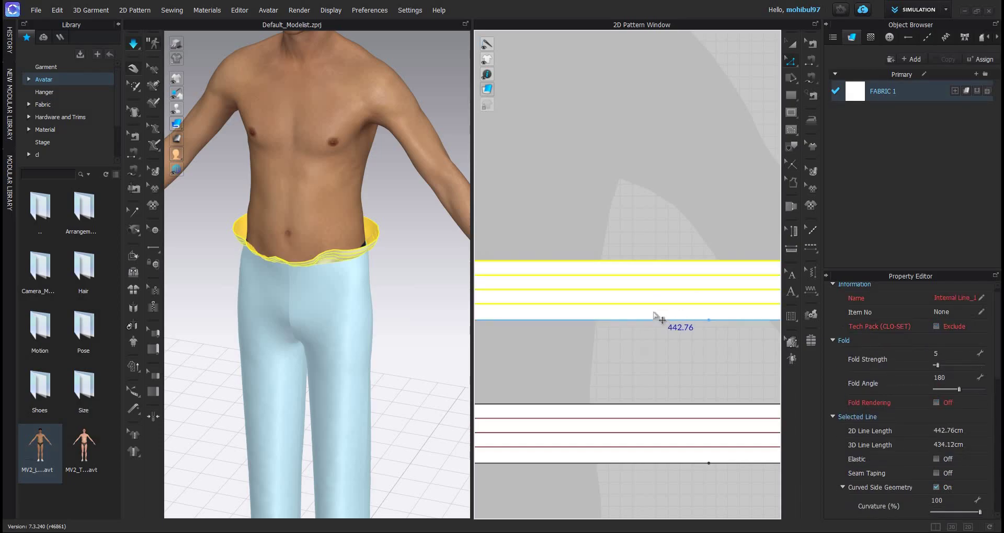
scroll(654, 315, "down", 5)
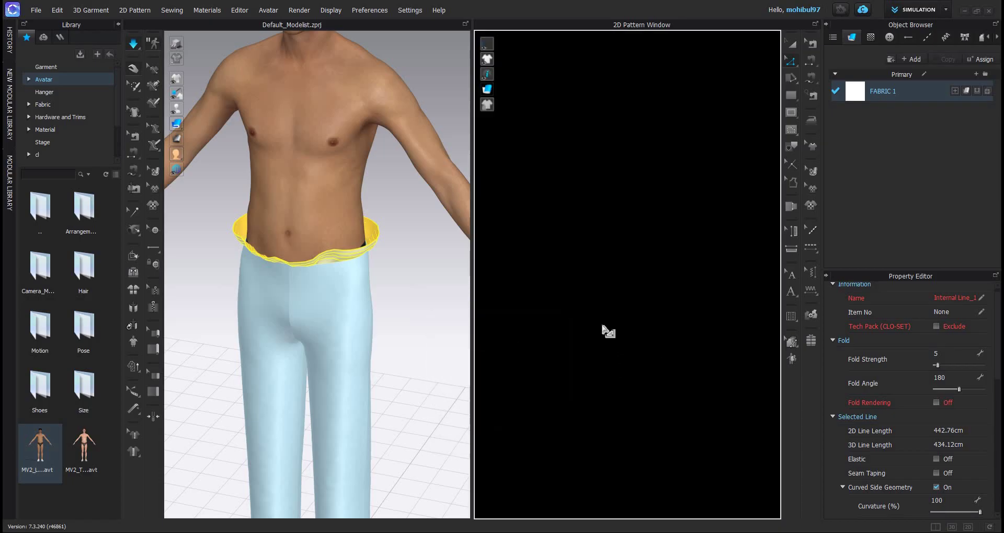
scroll(608, 358, "down", 10)
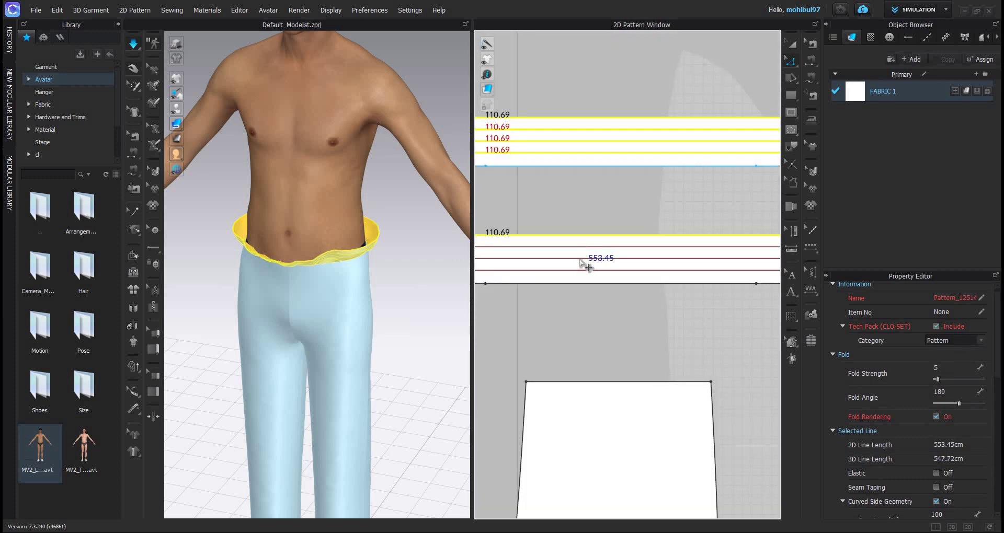
left_click(582, 274)
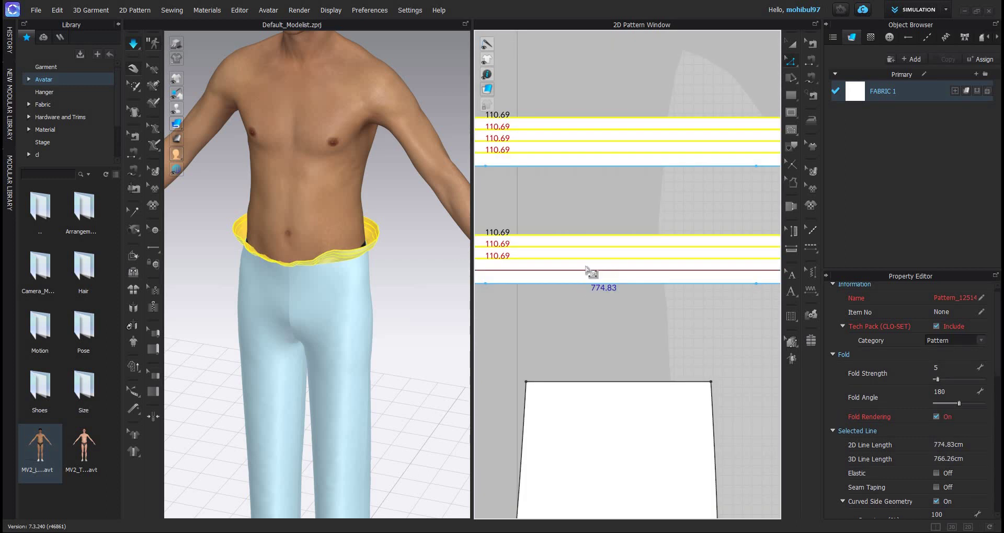
left_click(587, 270, "shift")
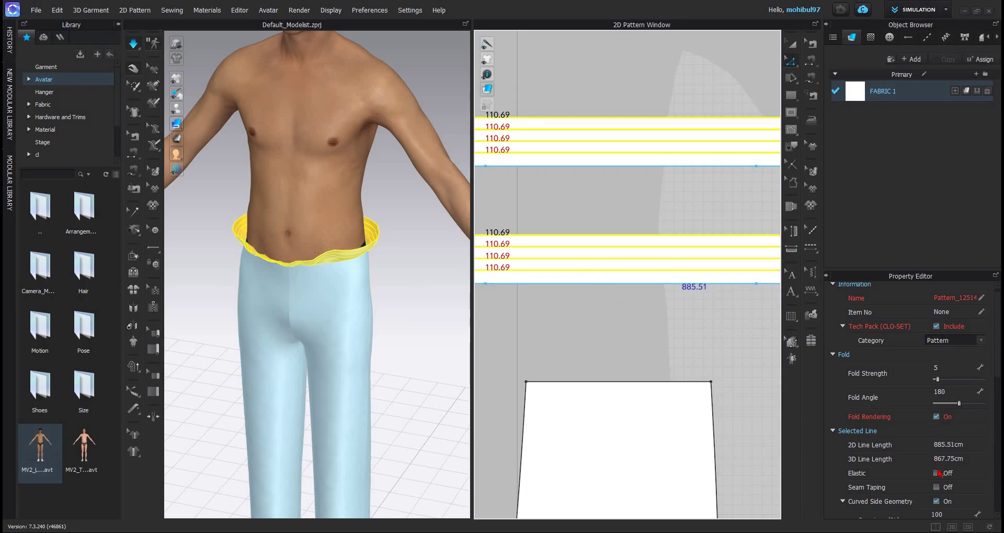
scroll(936, 447, "down", 2)
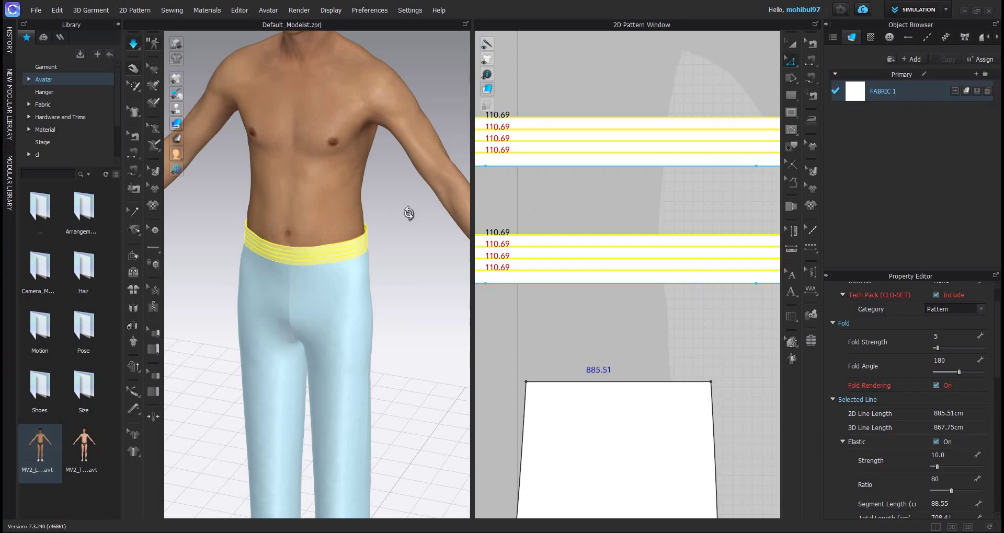
Step: Examine the elasticated waistband on the avatar from several angles and stop the simulation
right_click_drag(409, 213, 421, 264)
right_click_drag(250, 261, 376, 257)
scroll(331, 265, "up", 5)
scroll(429, 339, "down", 5)
key("space")
left_click(367, 264)
scroll(311, 266, "up", 3)
scroll(313, 269, "up", 3)
scroll(322, 267, "down", 1)
scroll(323, 260, "down", 4)
scroll(335, 348, "up", 2)
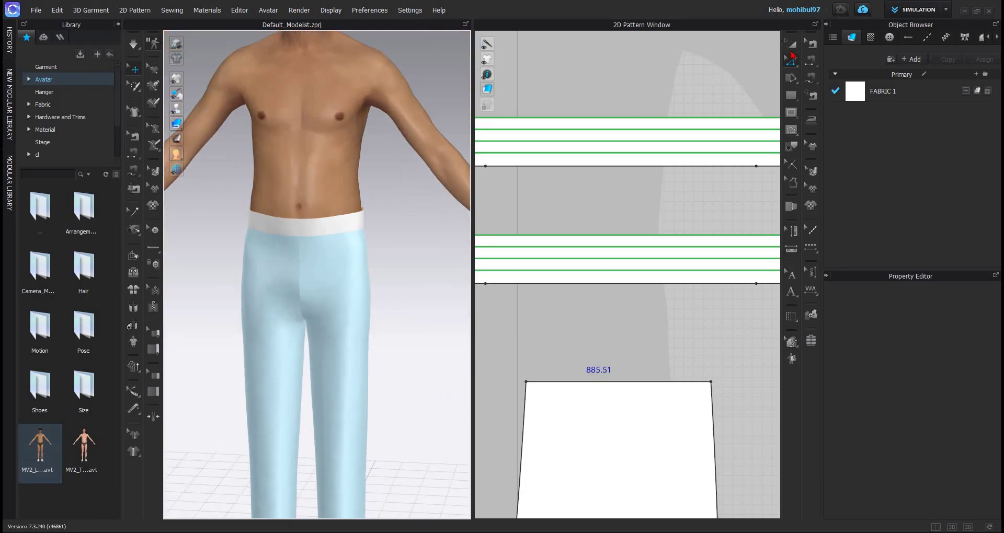
Step: Set the particle distance of both waistband patterns to 5 mm and simulate the elastic gathers
scroll(687, 155, "up", 3)
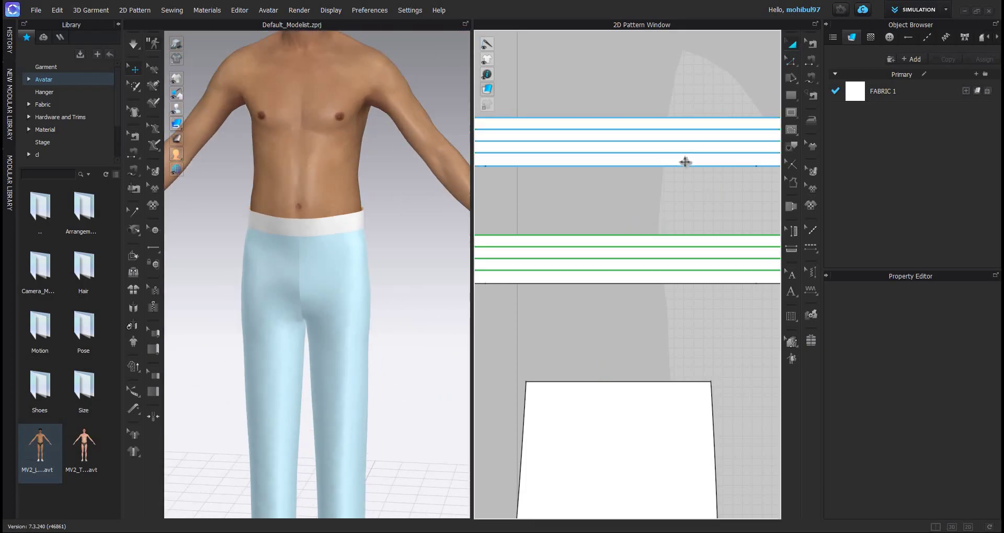
key("ctrl+a")
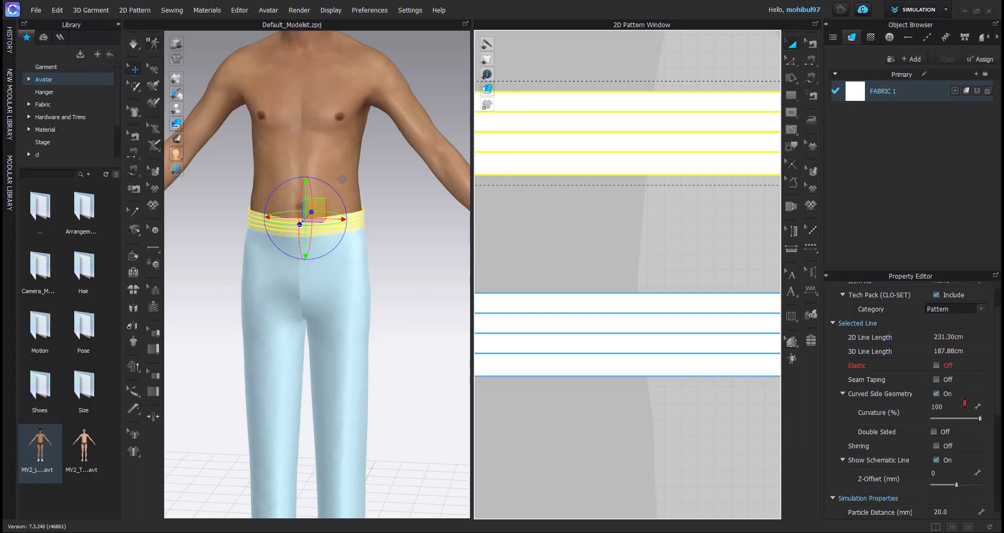
scroll(952, 383, "down", 3)
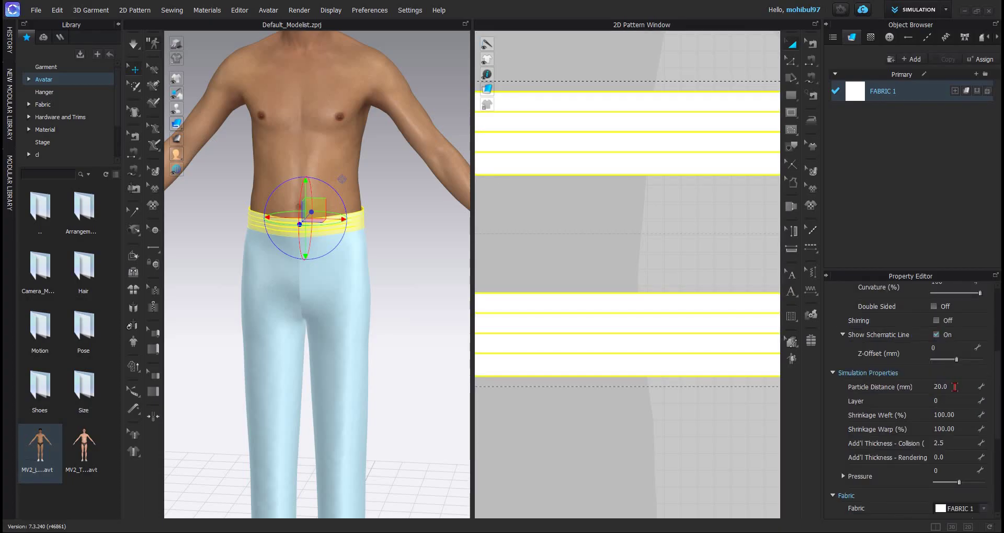
key("Return")
scroll(305, 274, "up", 6)
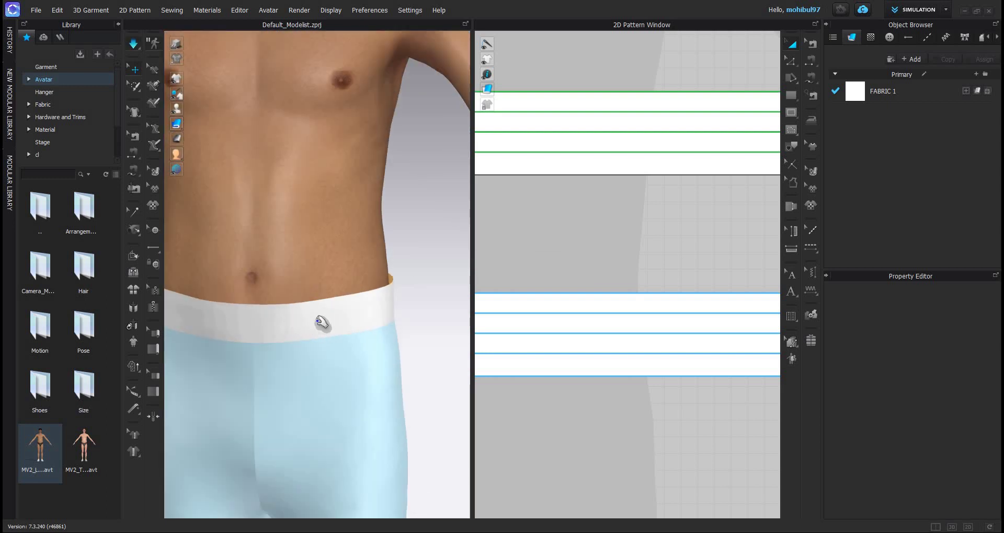
key("space")
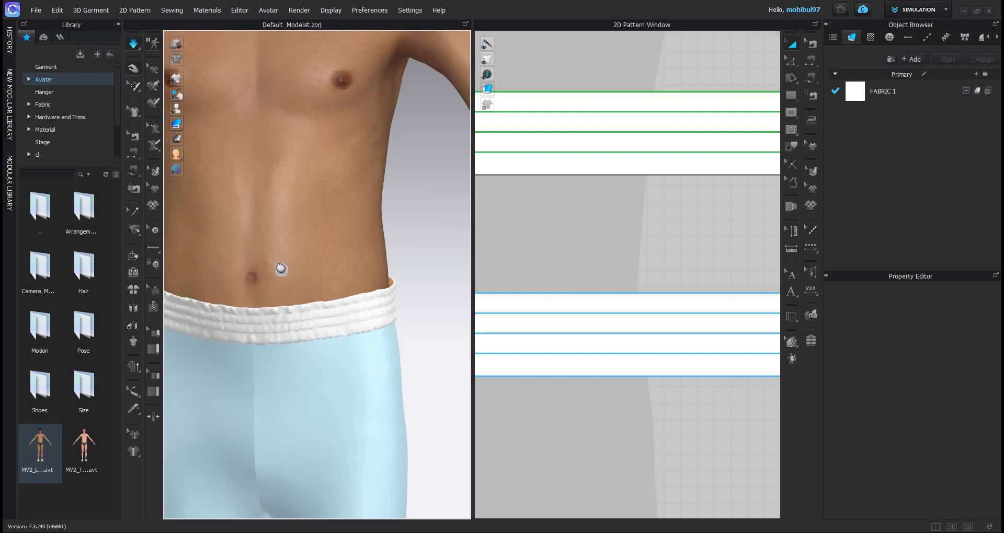
middle_click_drag(314, 269, 419, 230)
right_click_drag(447, 250, 367, 280)
right_click_drag(458, 274, 233, 288)
right_click_drag(227, 251, 232, 251)
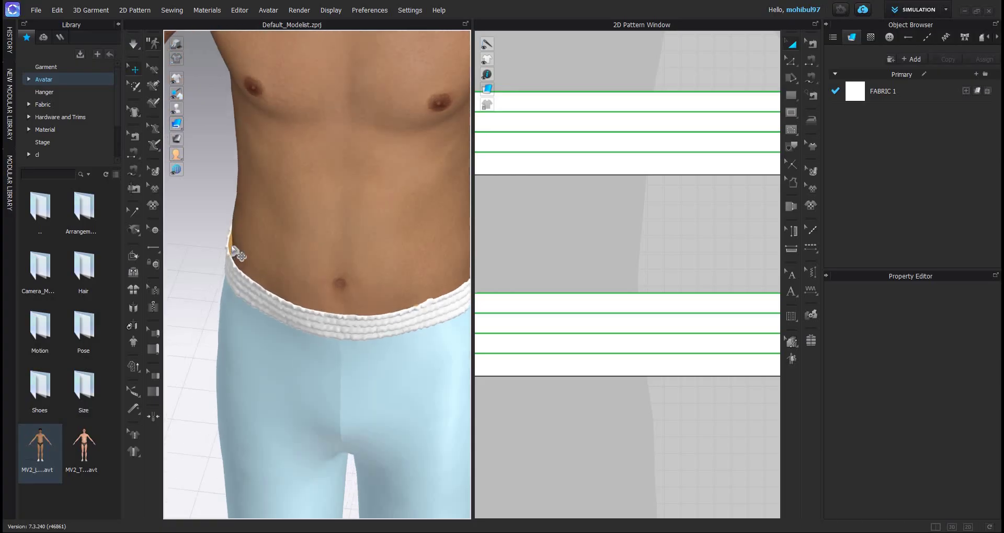
Step: Hide the avatar and flip the inner waistband's surface so its white face shows inside, and simulate
left_click(229, 246)
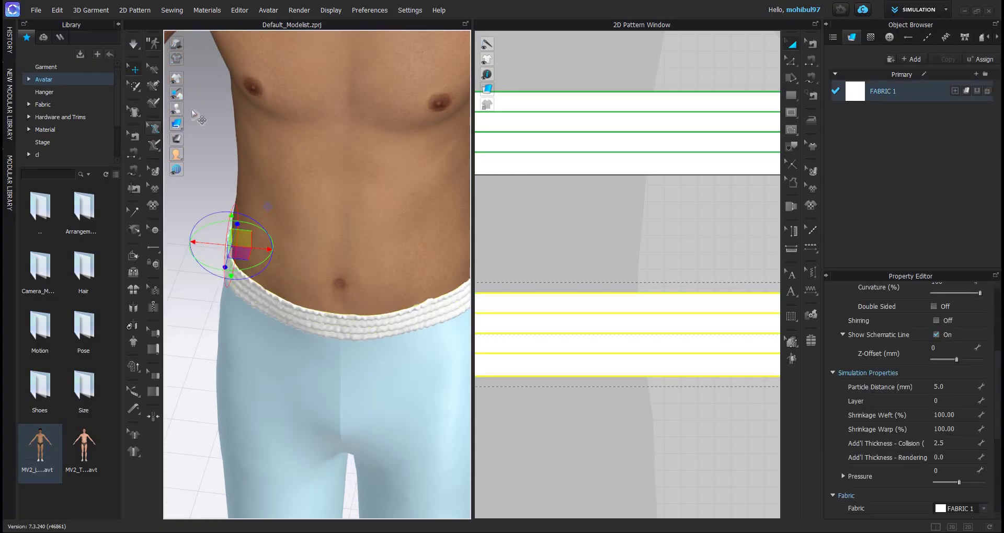
scroll(266, 186, "down", 2)
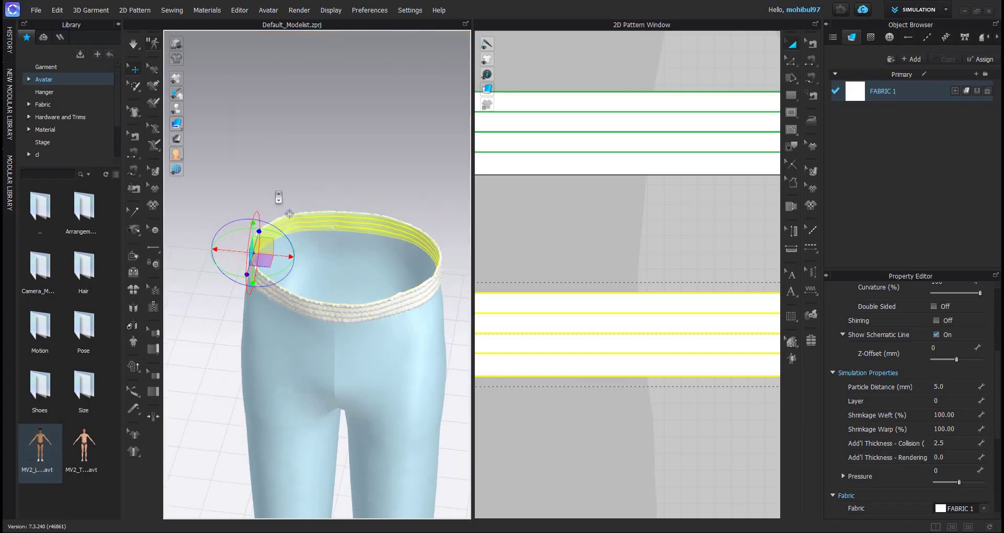
right_click_drag(266, 186, 276, 199)
left_click(276, 199)
scroll(276, 199, "up", 1)
scroll(276, 199, "up", 2)
left_click(276, 200)
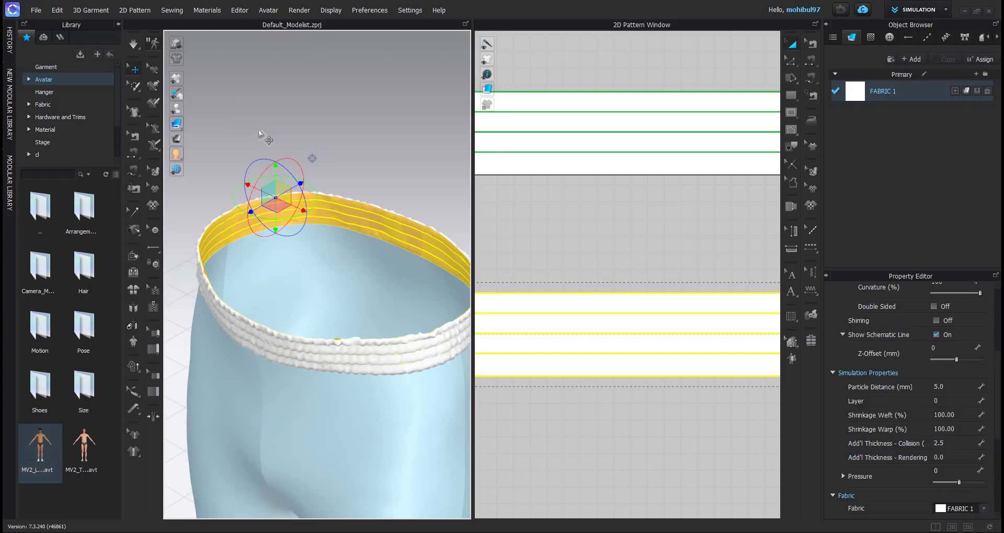
left_click(361, 230)
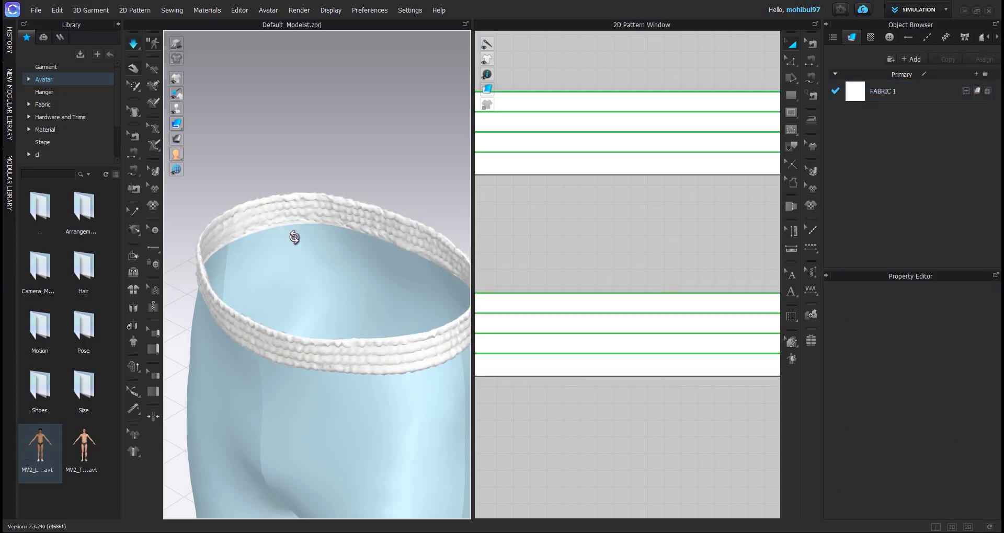
right_click_drag(294, 235, 267, 236)
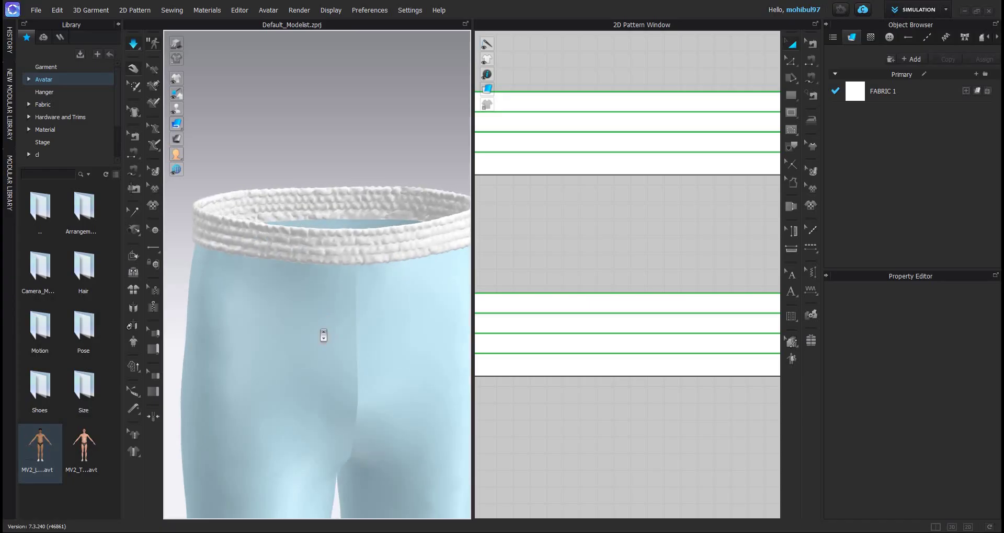
scroll(309, 270, "down", 5)
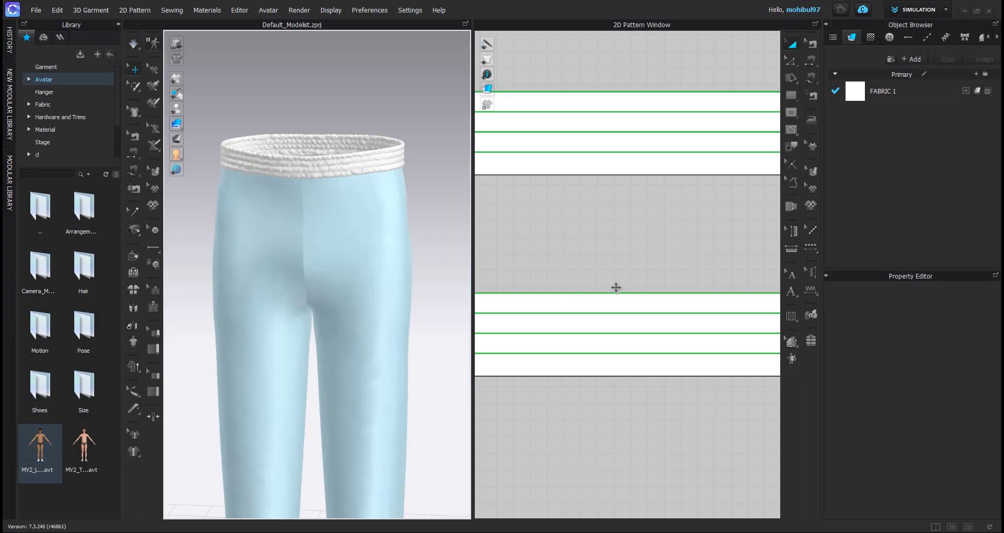
scroll(598, 285, "down", 8)
middle_click_drag(610, 289, 628, 204)
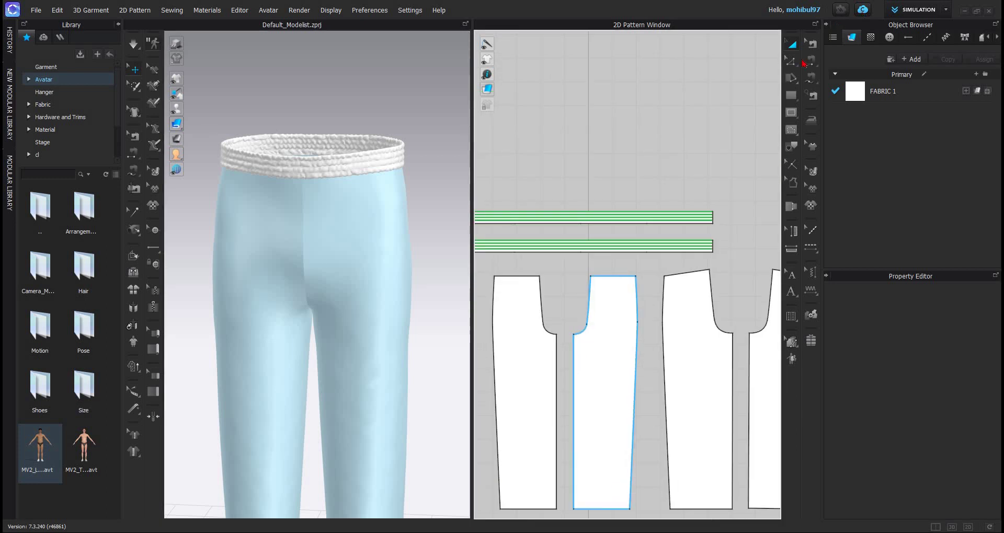
scroll(585, 287, "up", 5)
middle_click_drag(791, 120, 795, 115)
scroll(594, 258, "up", 5)
middle_click_drag(626, 262, 611, 178)
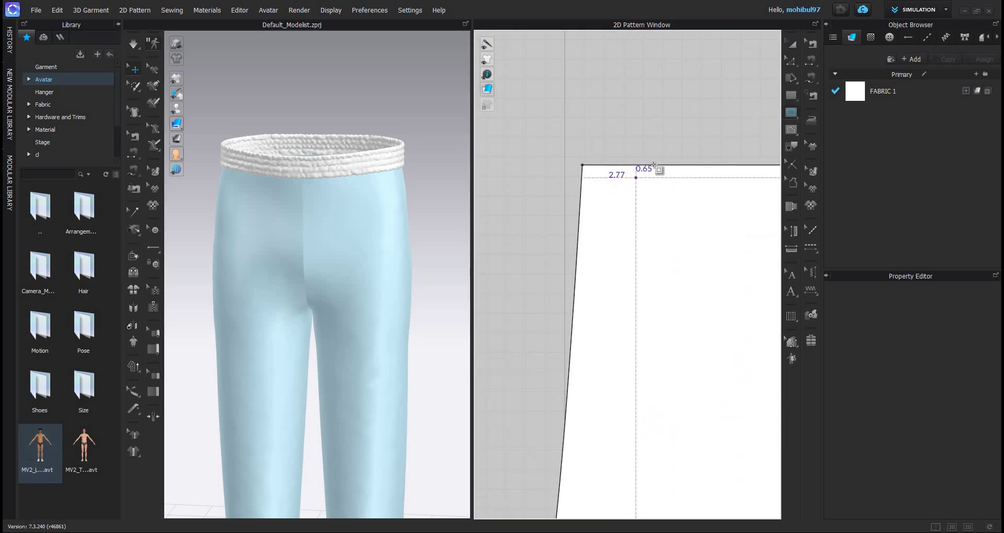
left_click(644, 166)
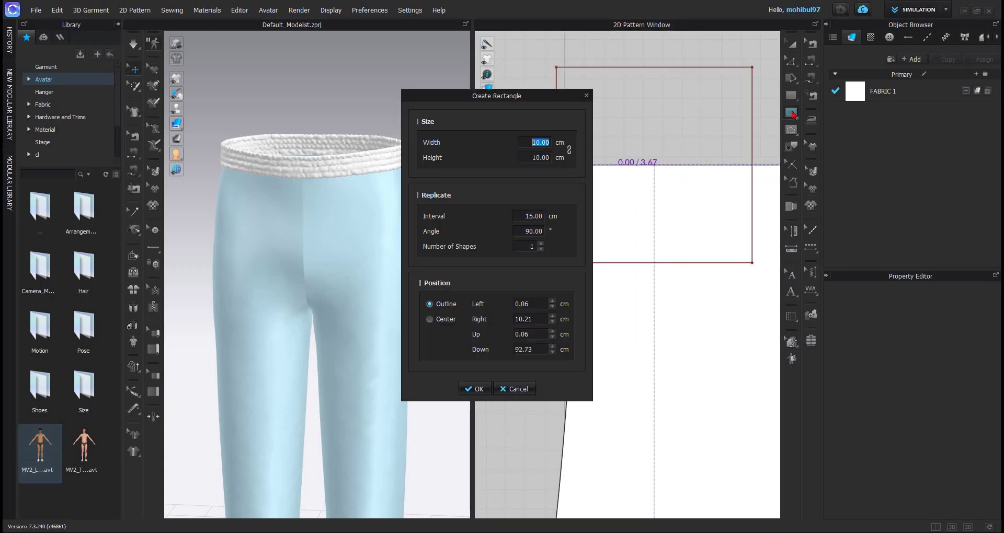
key("Escape")
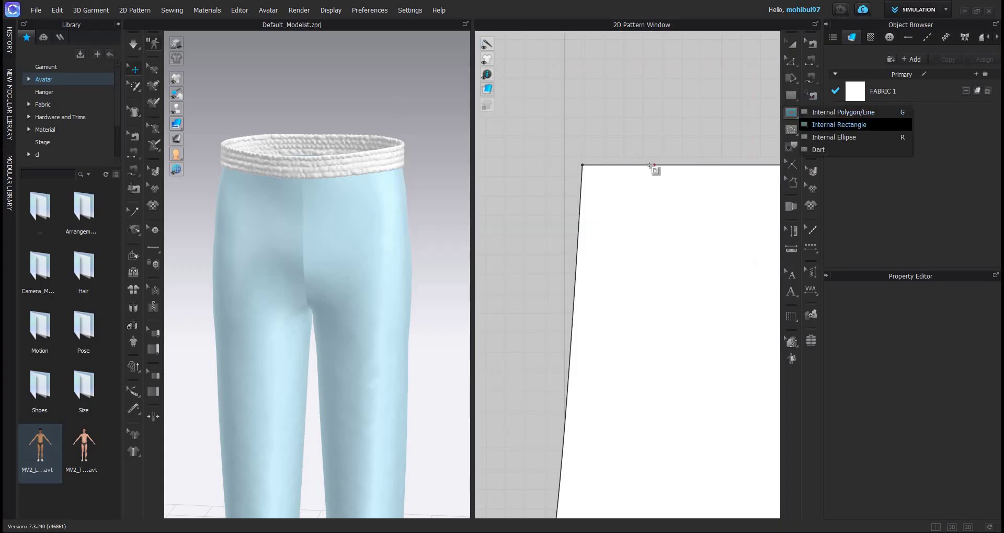
Step: Draw an internal fly line on the front trouser pattern, about 12 cm down from the waist, curving about 7.6 cm to the centre front
key("g")
left_click(655, 165)
middle_click_drag(626, 361, 642, 261)
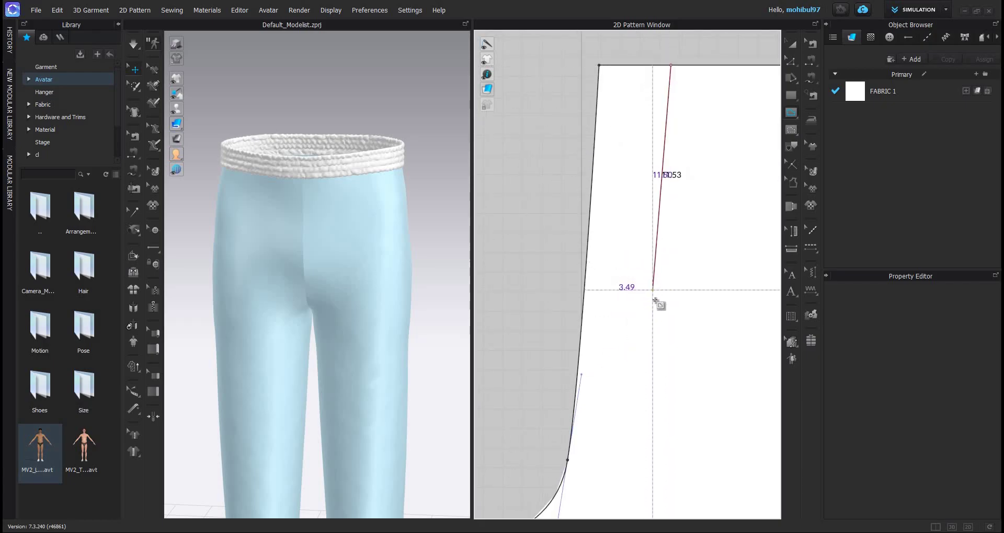
left_click(655, 300)
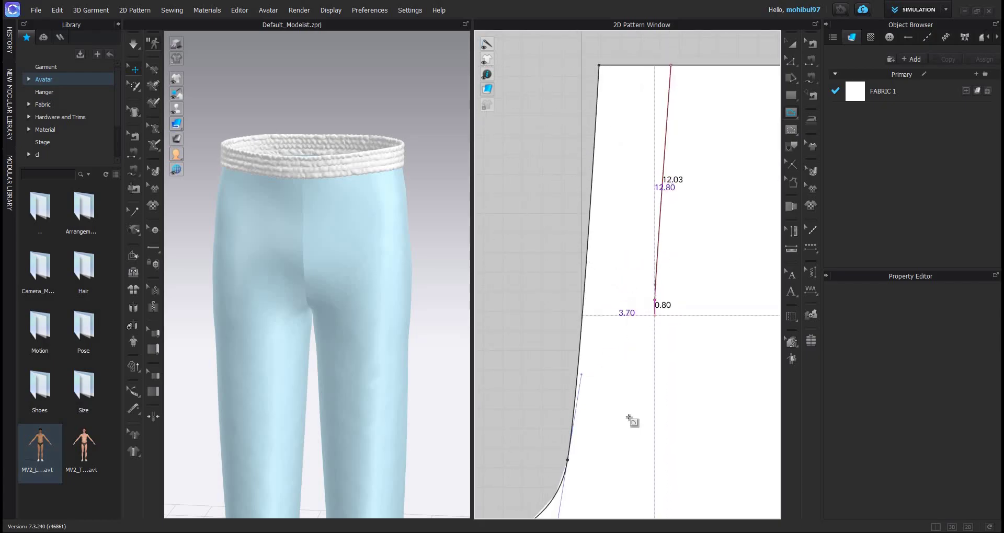
left_click(569, 407)
left_click_drag(492, 407, 492, 406)
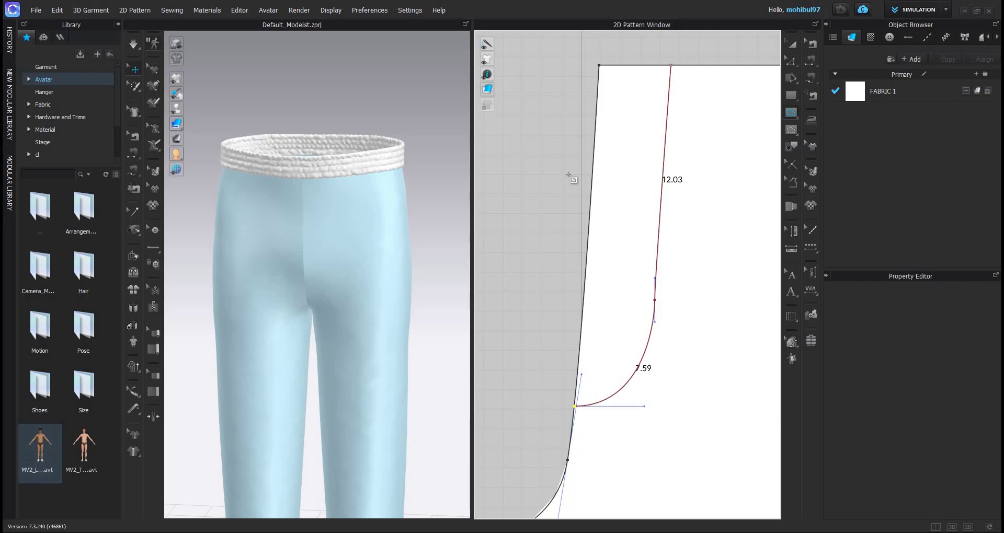
key("Return")
left_click(791, 46)
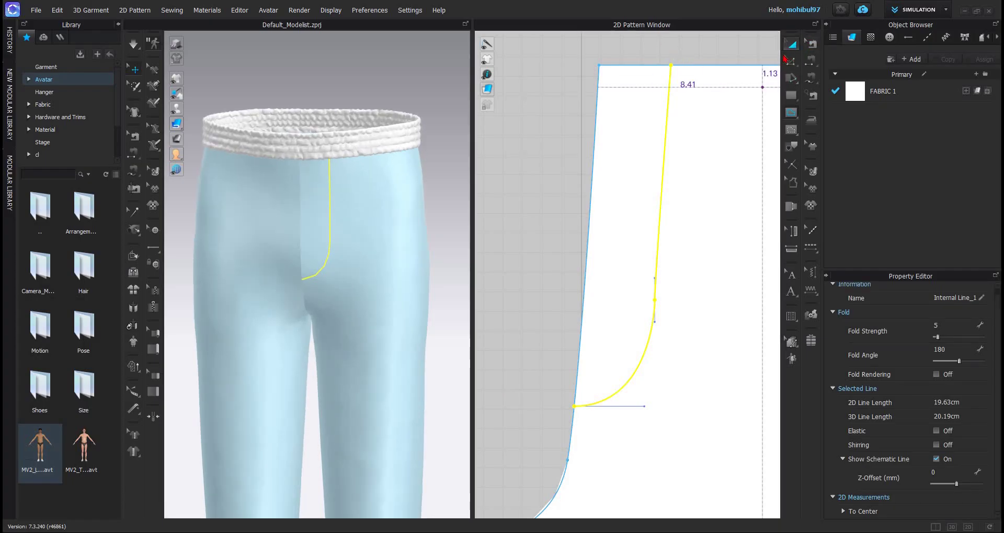
Step: Smooth the fly line where its straight and curved parts meet, and shift its middle and top points slightly toward the centre front
left_click(786, 59)
left_click(610, 451)
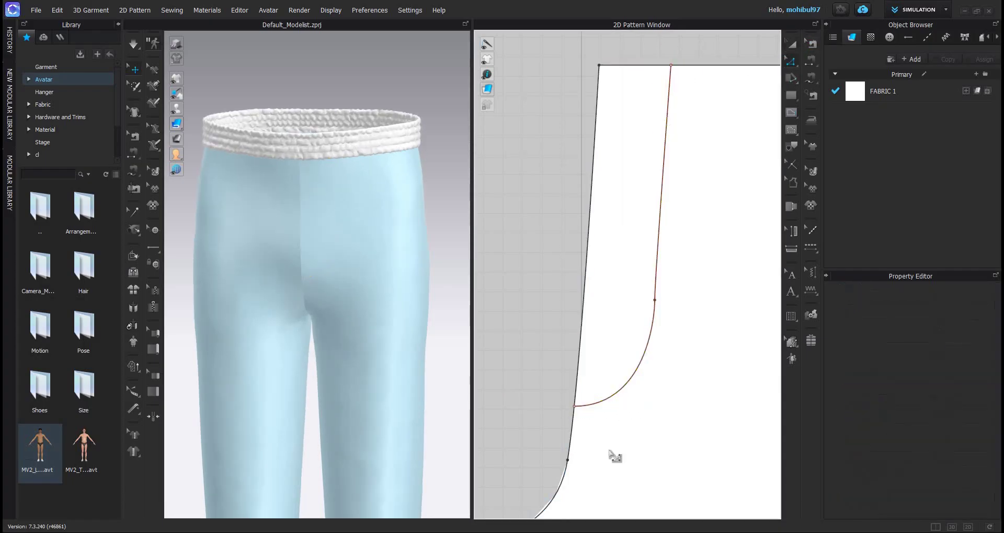
scroll(684, 337, "up", 5)
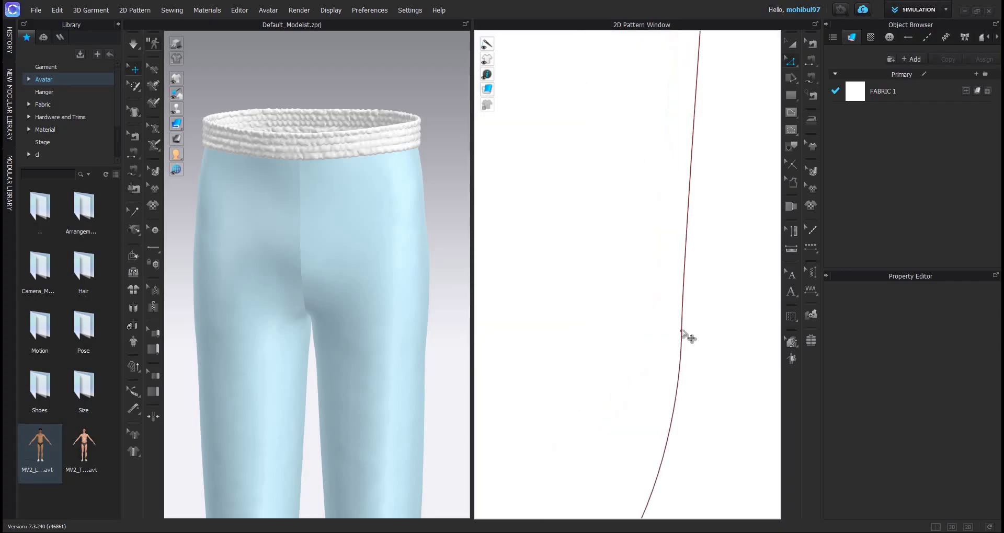
left_click(683, 271)
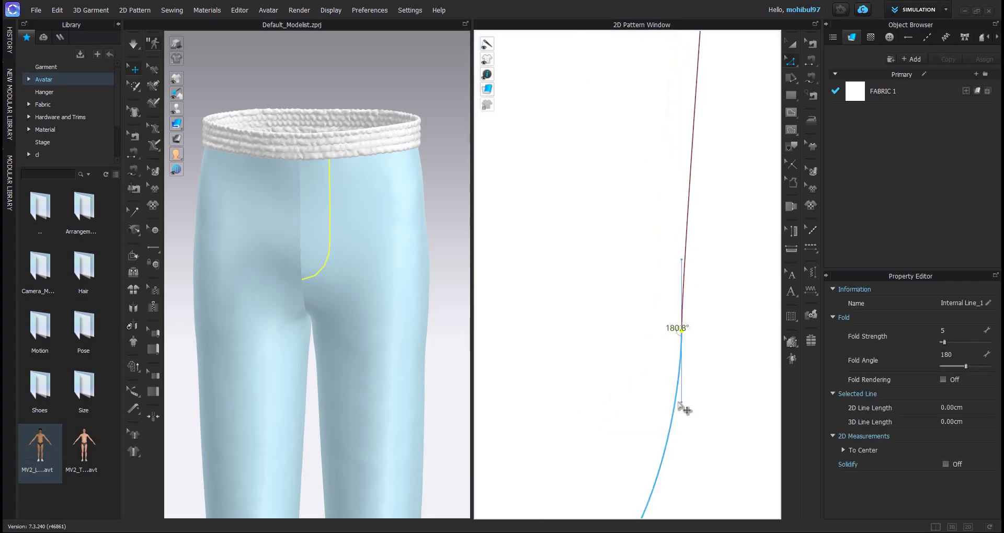
left_click_drag(679, 405, 661, 333)
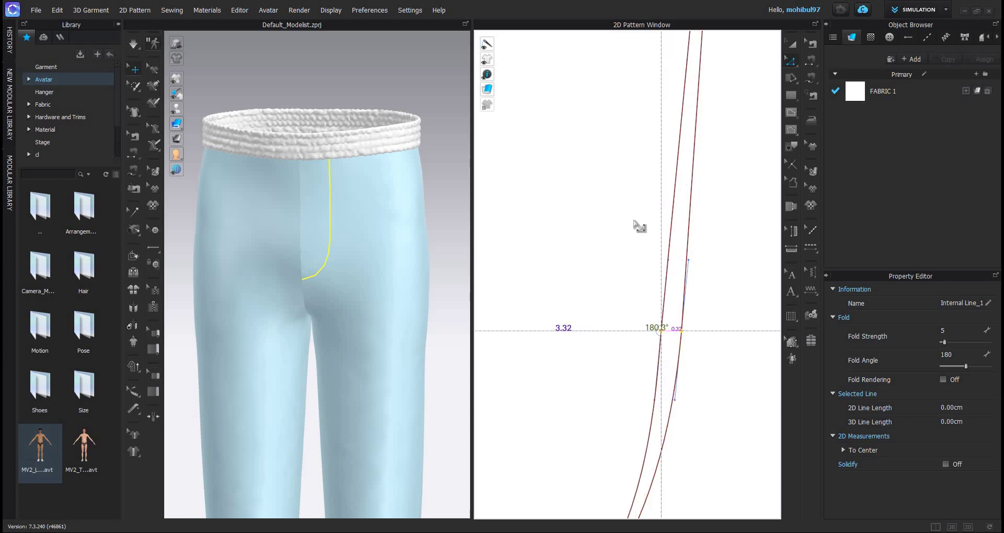
scroll(653, 238, "down", 5)
scroll(689, 260, "up", 5)
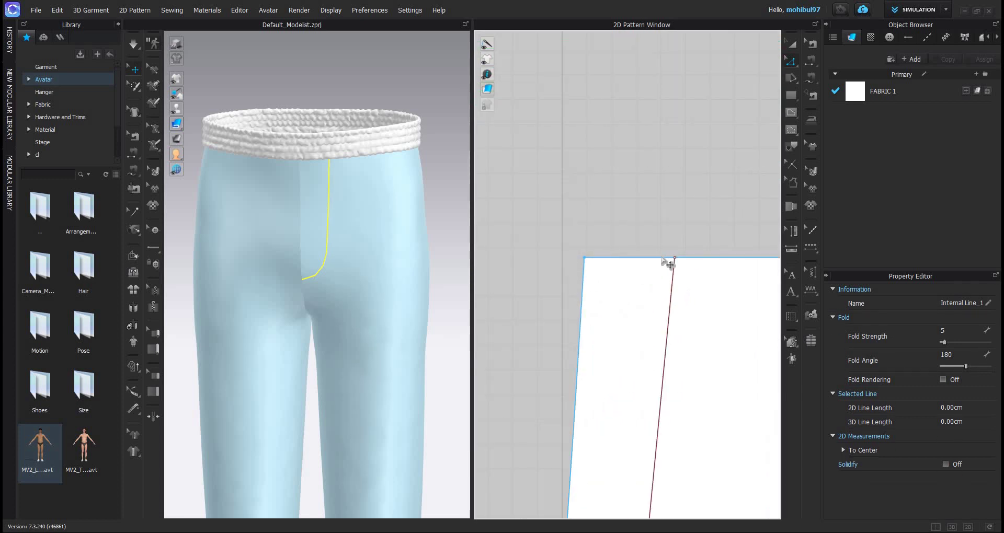
left_click_drag(675, 257, 662, 258)
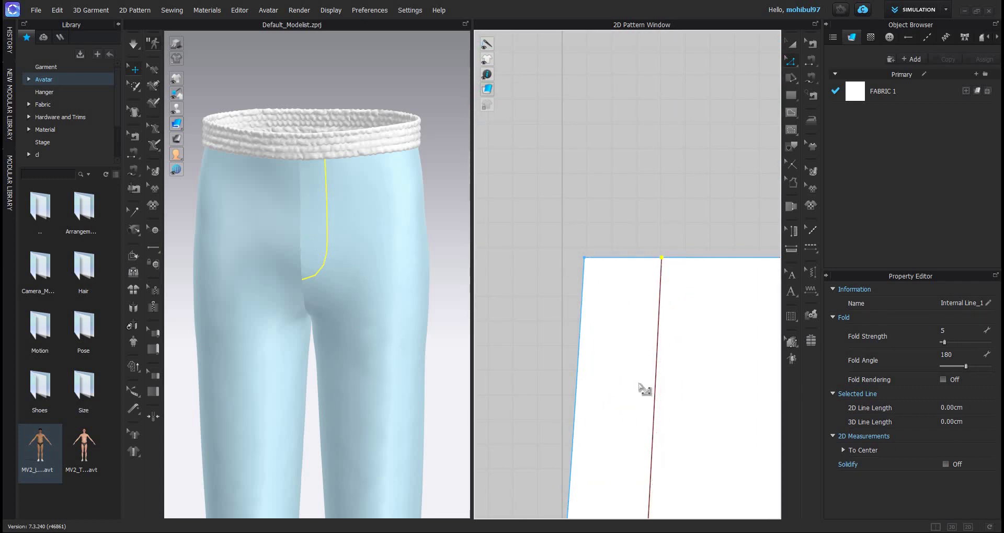
Step: Adjust the fly line's lower curve so its straight part runs smoothly into the arc ending at the centre front
scroll(626, 249, "down", 5)
middle_click_drag(623, 431, 624, 242)
scroll(621, 240, "up", 4)
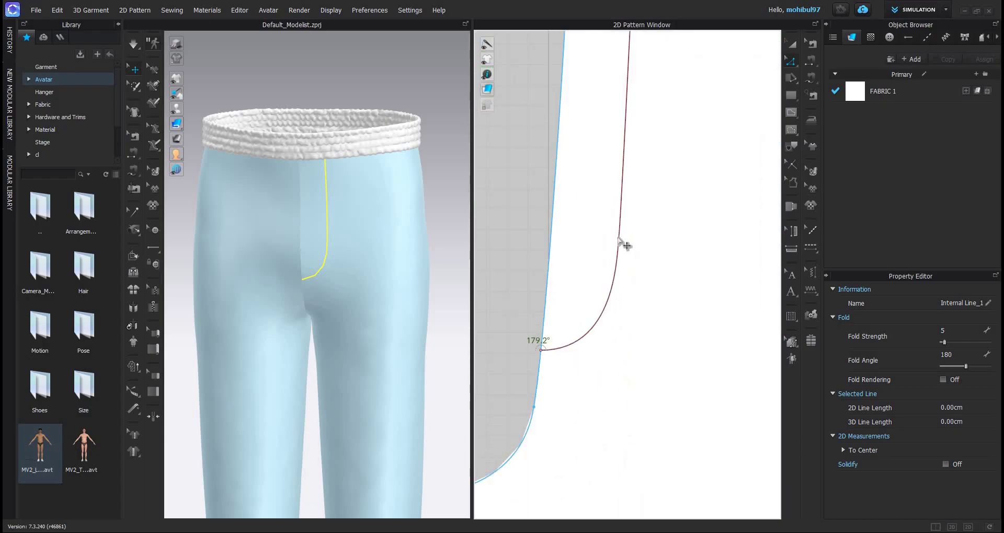
left_click_drag(606, 278, 605, 386)
scroll(605, 297, "up", 3)
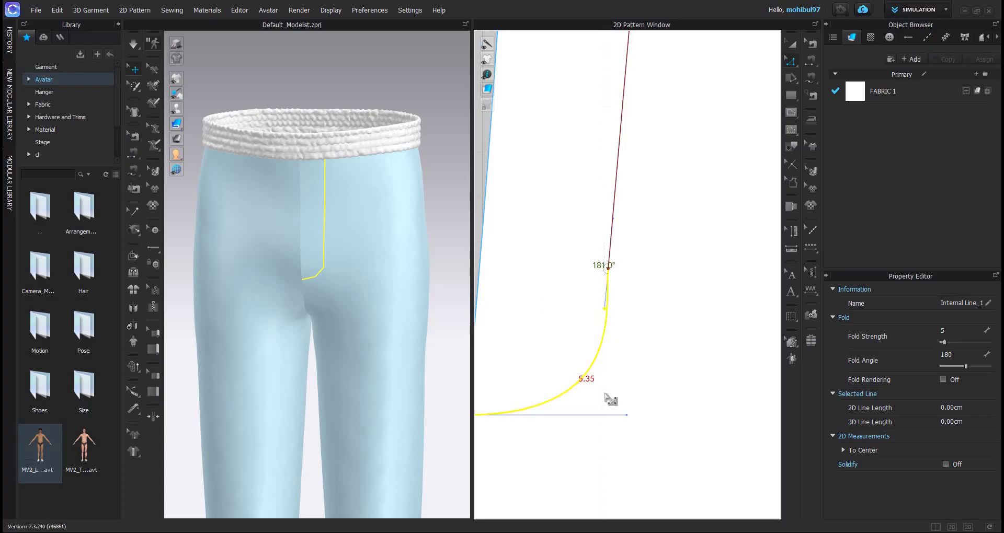
scroll(606, 393, "down", 2)
left_click_drag(548, 313, 500, 276)
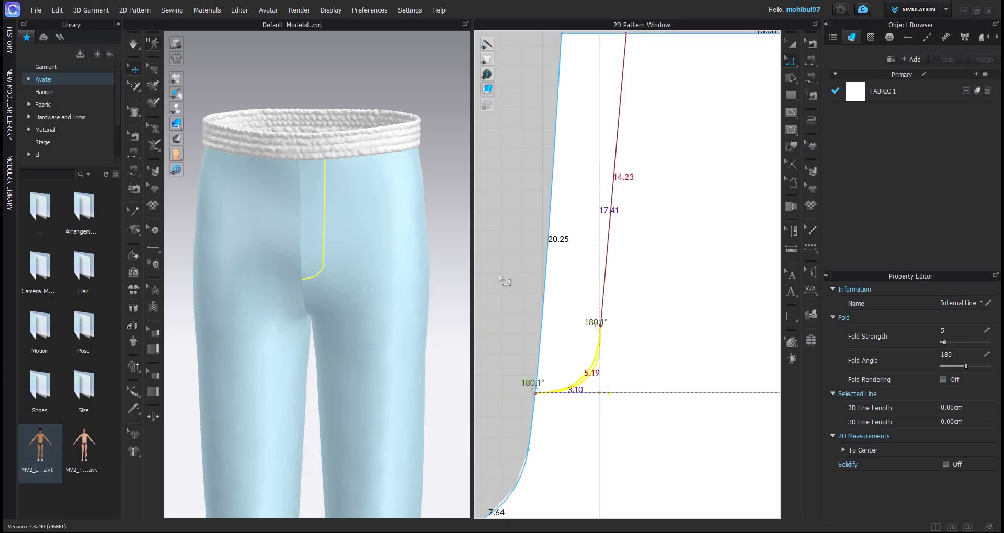
left_click(573, 339)
scroll(573, 336, "down", 5)
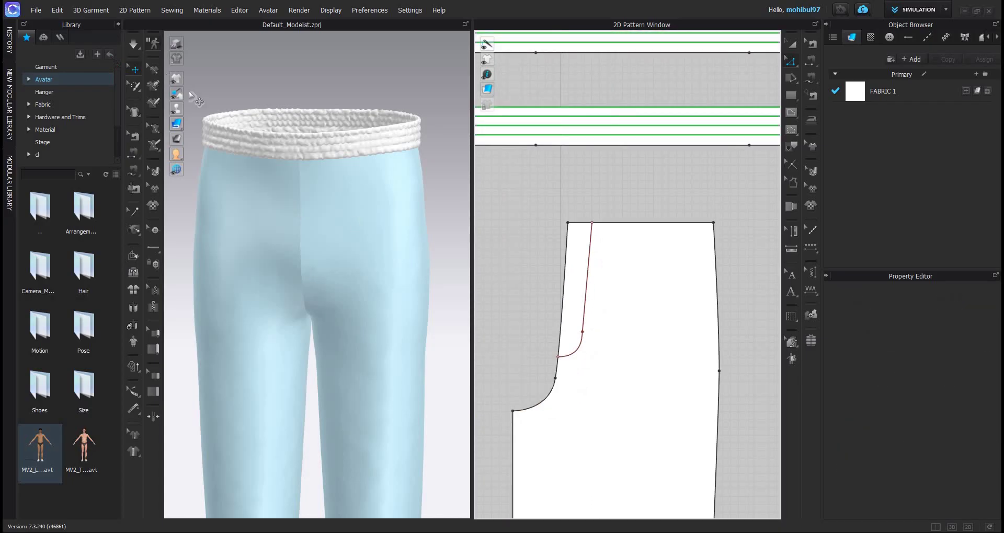
Step: Show the internal lines on the 3D garment and check the fly line's shape on the trouser front
scroll(179, 82, "up", 3)
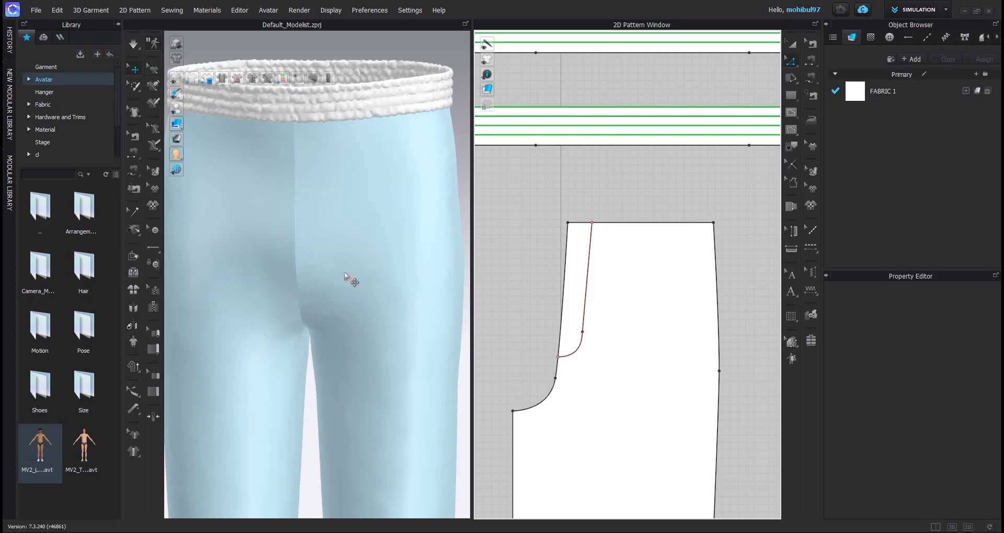
scroll(317, 262, "down", 3)
right_click_drag(316, 261, 369, 192)
scroll(280, 258, "up", 2)
scroll(311, 263, "down", 3)
scroll(369, 191, "down", 2)
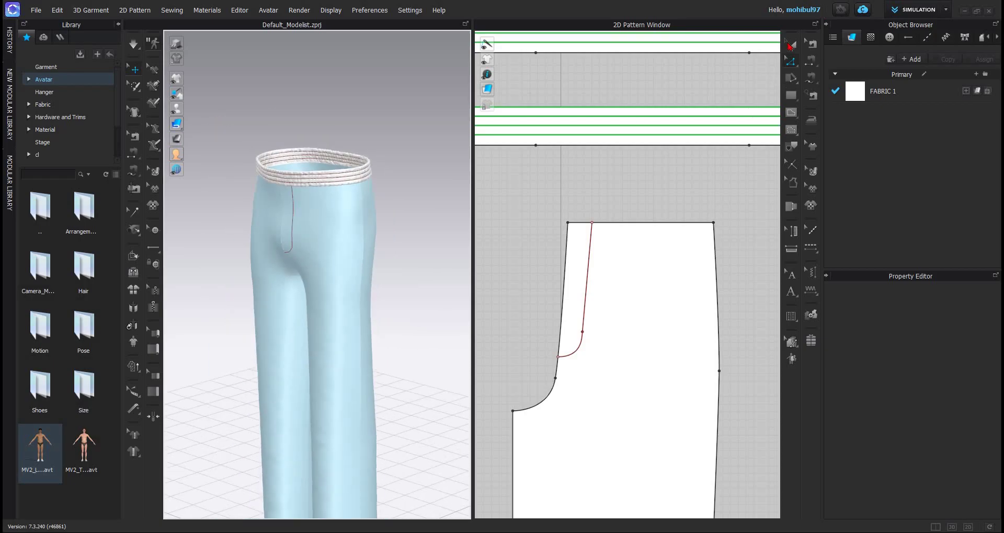
Step: Freeze both waistband patterns
scroll(644, 263, "down", 6)
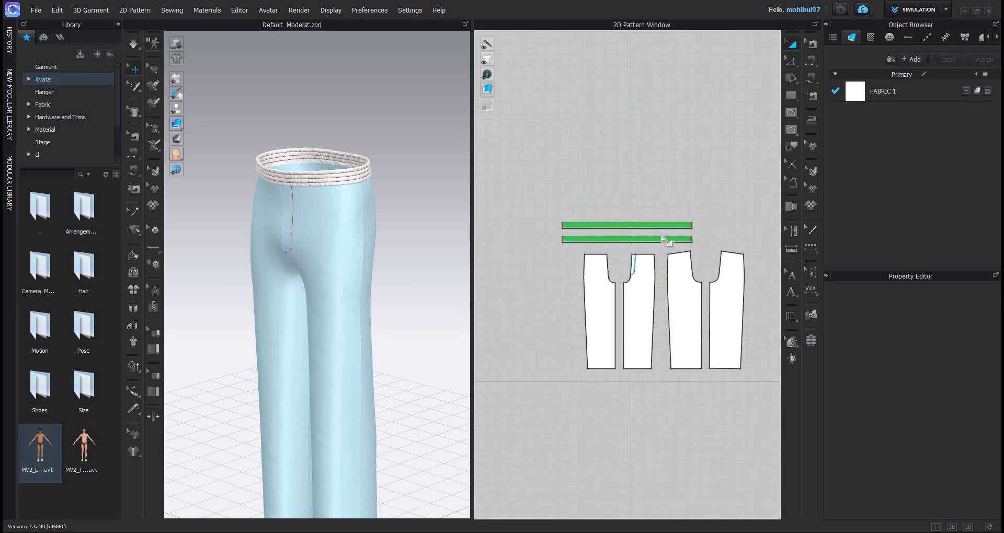
left_click_drag(709, 254, 702, 255)
left_click(395, 171)
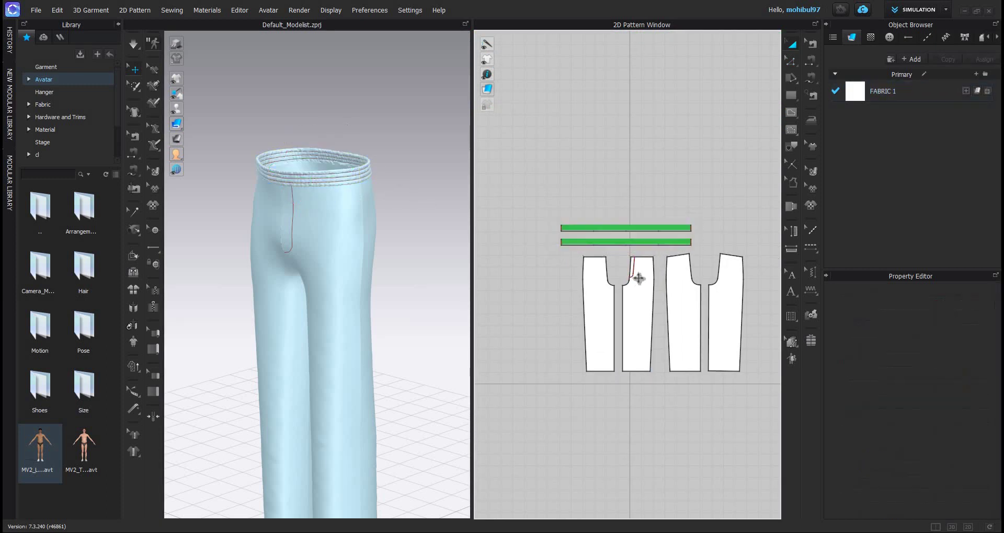
Step: Unfreeze the two front and two back trouser patterns
key("2")
scroll(642, 291, "down", 4)
left_click(619, 291)
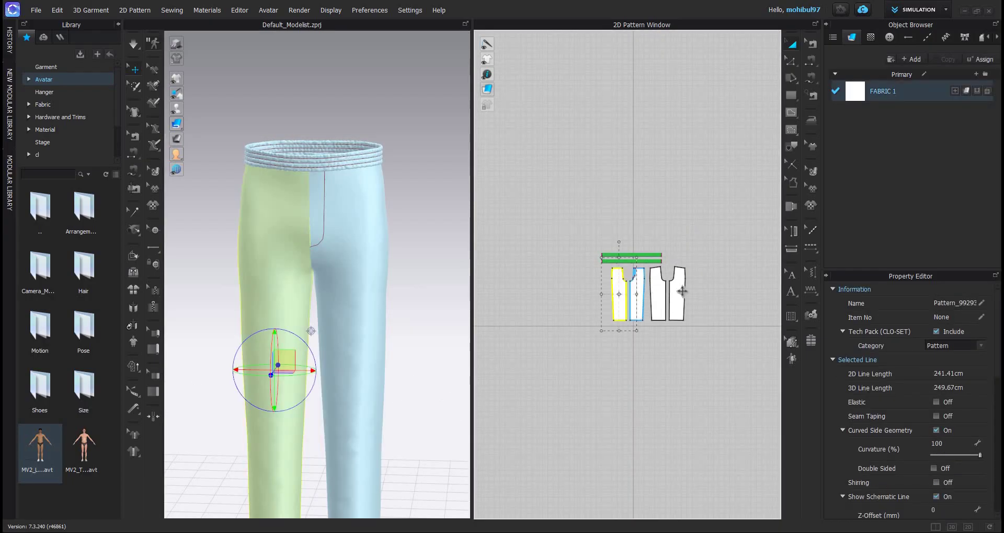
left_click(637, 292, "shift")
left_click(660, 291, "shift")
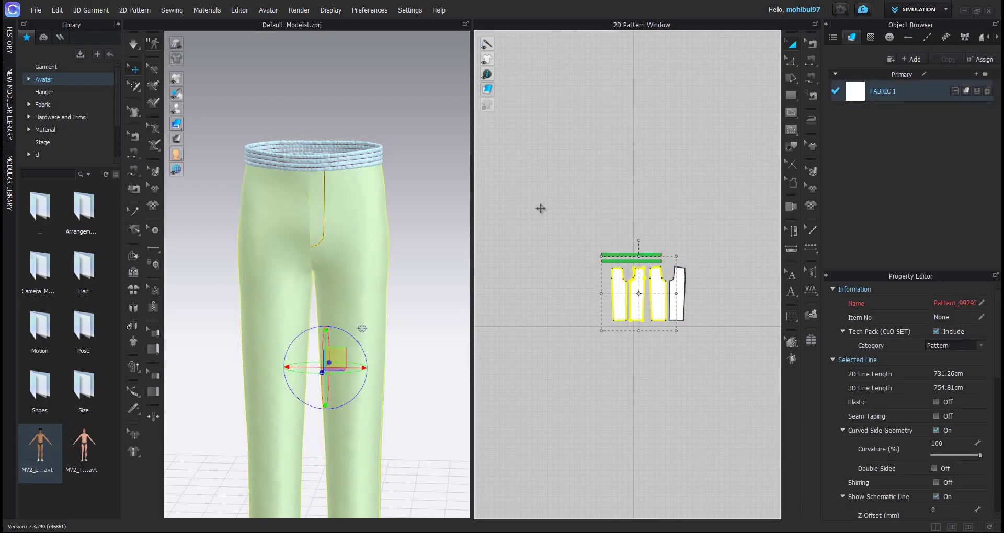
left_click(390, 299)
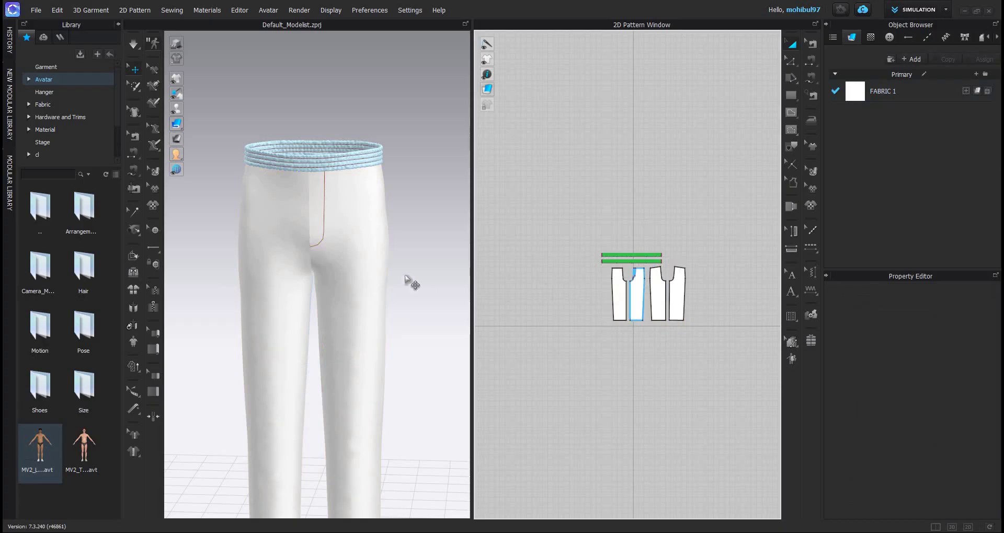
right_click_drag(401, 248, 400, 248)
left_click(401, 249)
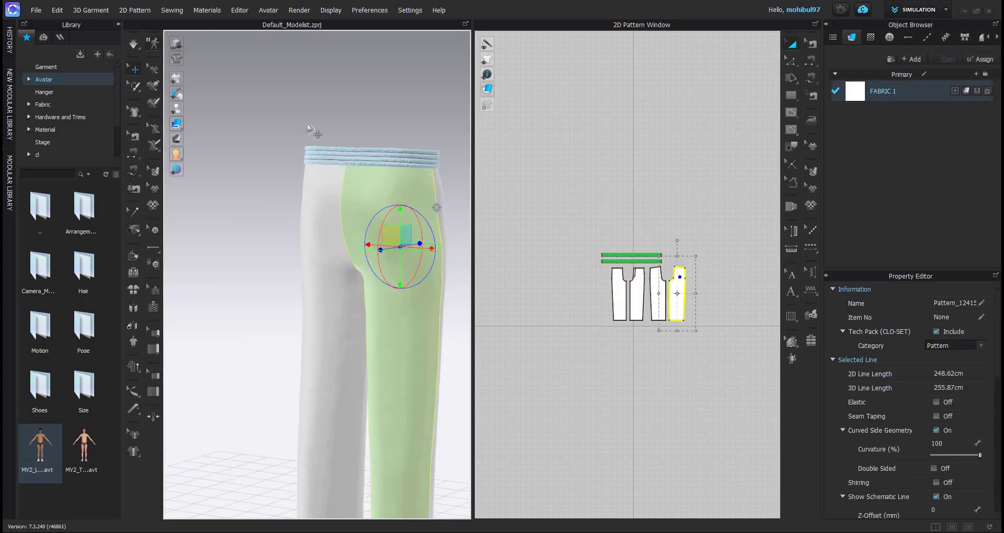
left_click(191, 108)
Step: Show the avatar again inside the trousers
scroll(191, 109, "down", 3)
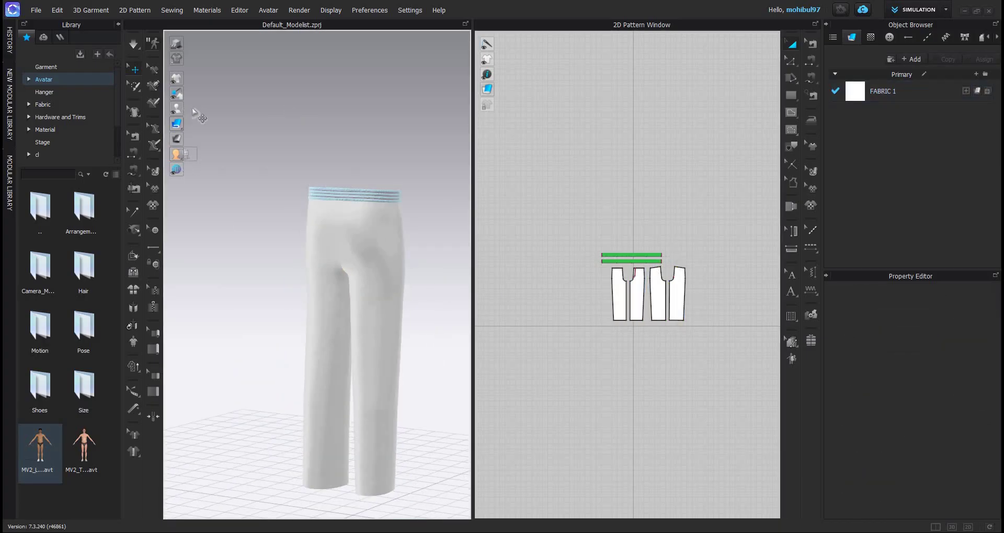
key("shift+a")
scroll(352, 385, "up", 4)
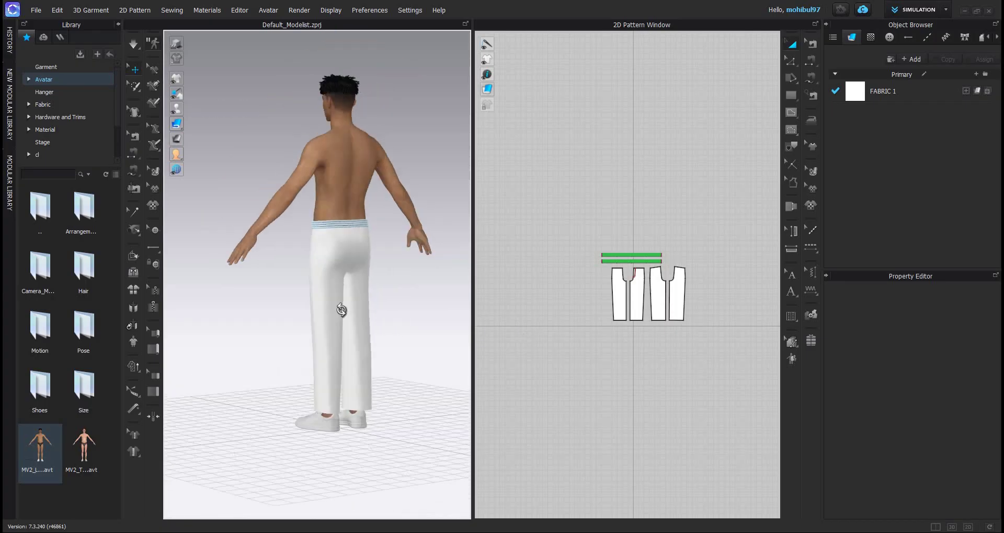
right_click_drag(341, 312, 358, 314)
scroll(357, 314, "down", 4)
middle_click_drag(359, 405, 354, 313)
Step: Select all four trouser patterns together and stretch them slightly wider on both sides
right_click_drag(354, 314, 623, 263)
scroll(622, 263, "up", 4)
left_click(626, 308)
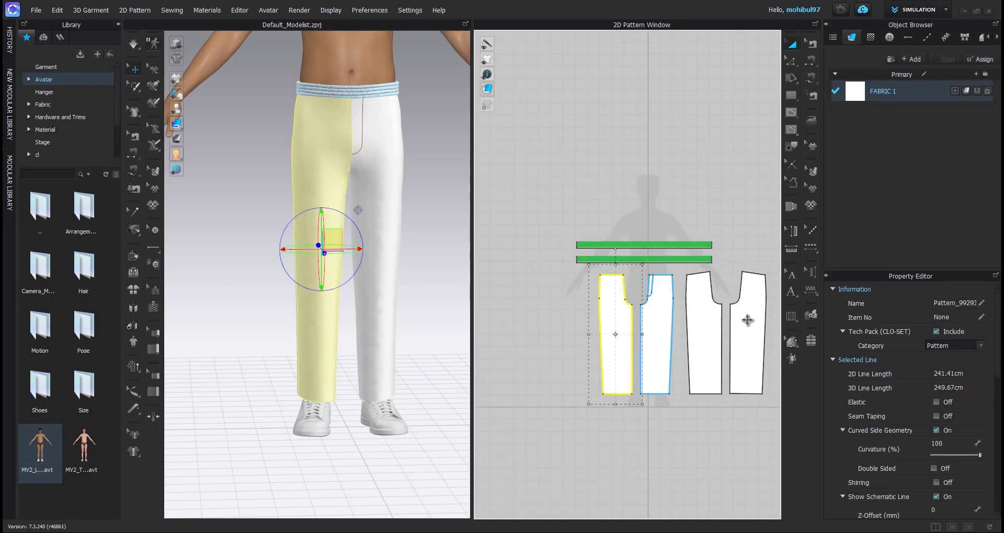
left_click(657, 318, "shift")
left_click(703, 328, "shift")
left_click(749, 338, "shift")
middle_click_drag(759, 338, 696, 344)
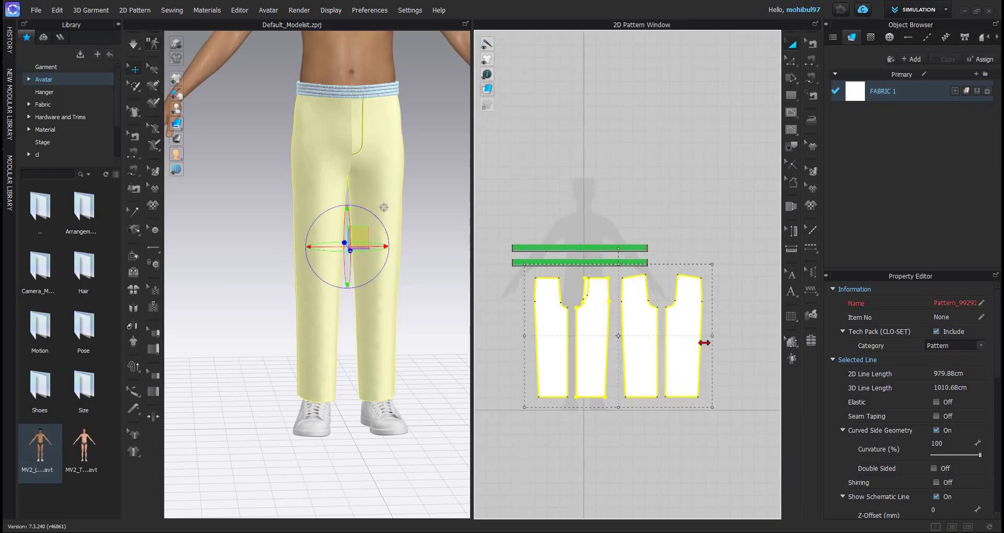
scroll(709, 343, "up", 3)
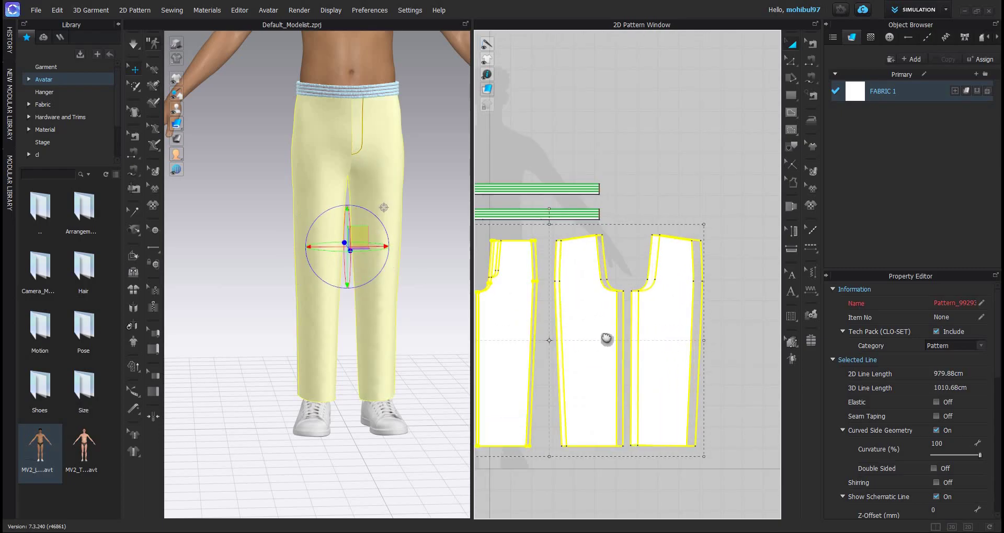
scroll(549, 337, "down", 3)
scroll(556, 331, "up", 2)
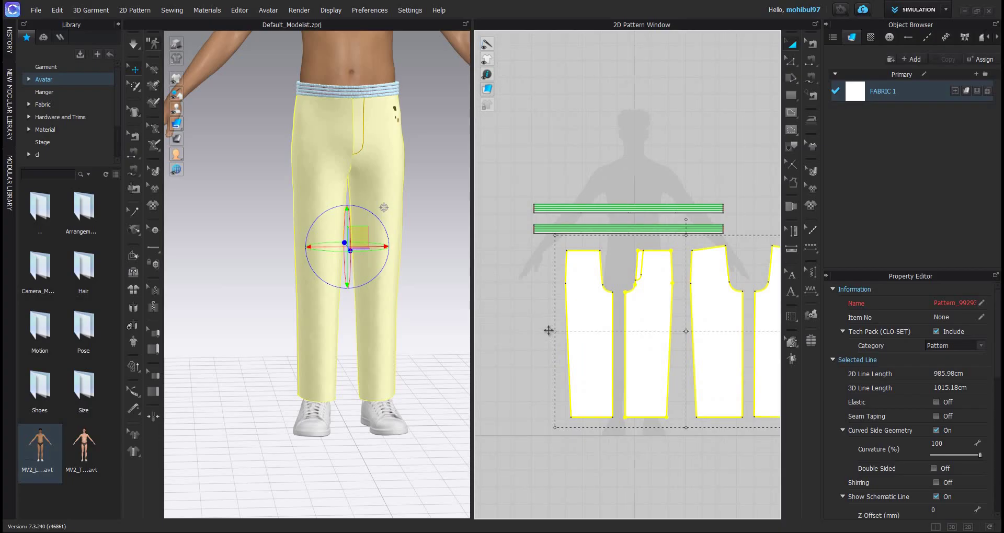
left_click_drag(549, 330, 549, 330)
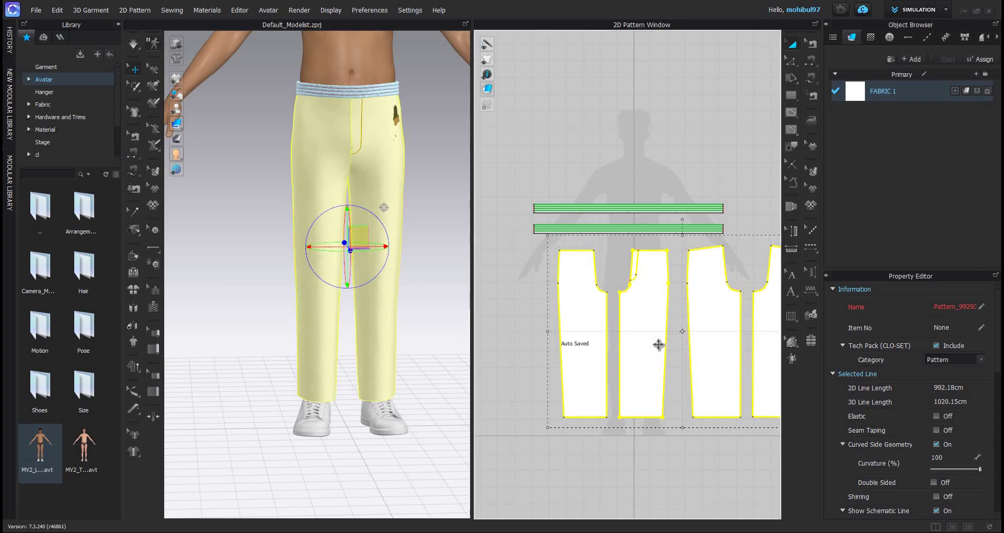
Step: Simulate the widened trousers on the avatar and clear the pattern selection
key("space")
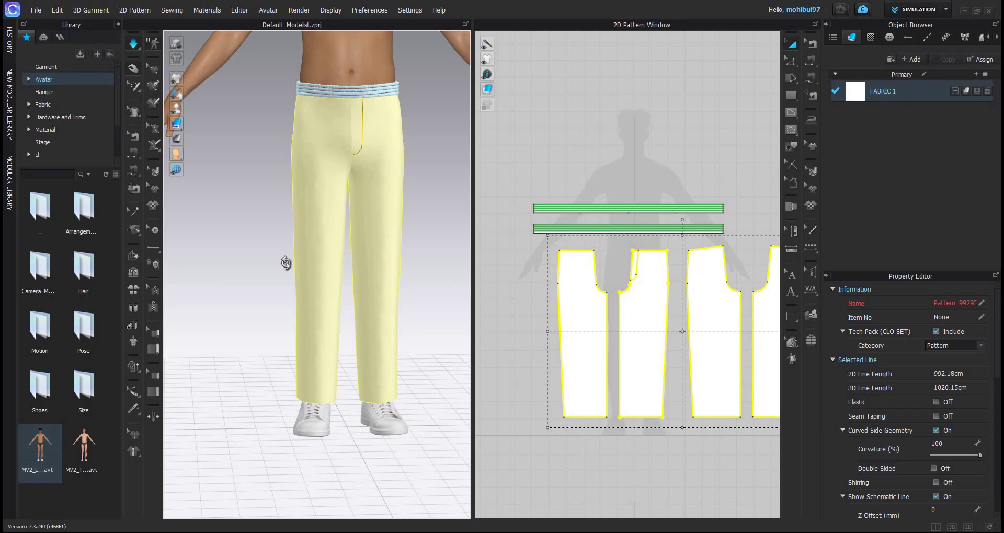
right_click_drag(286, 263, 427, 265)
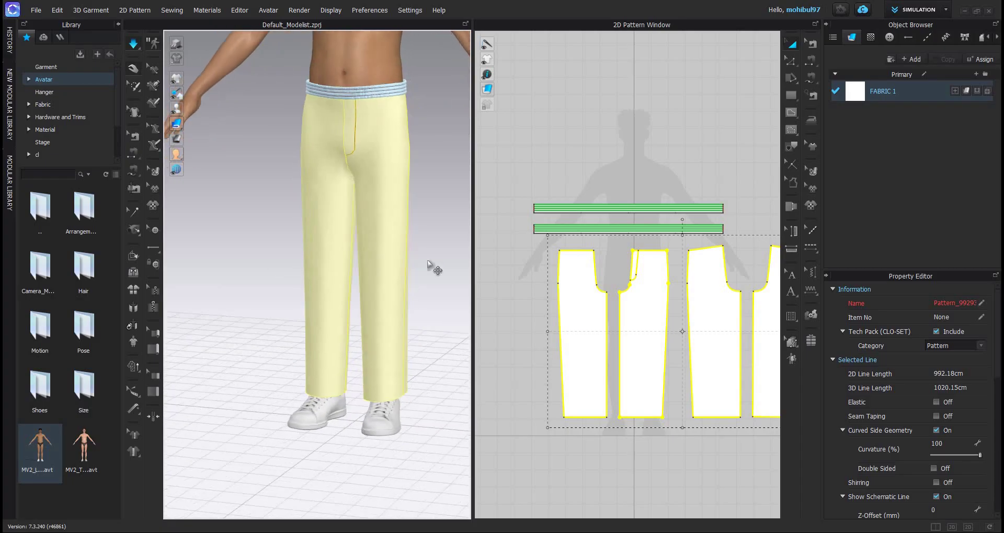
key("space")
left_click(748, 82)
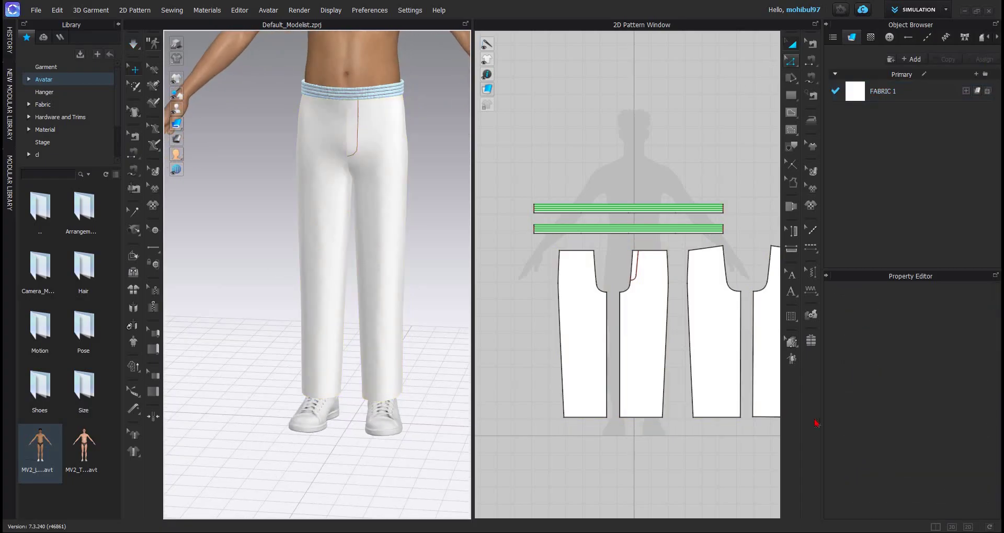
Step: Lengthen the trousers by moving the hem edges of all four leg patterns downward together
key("z")
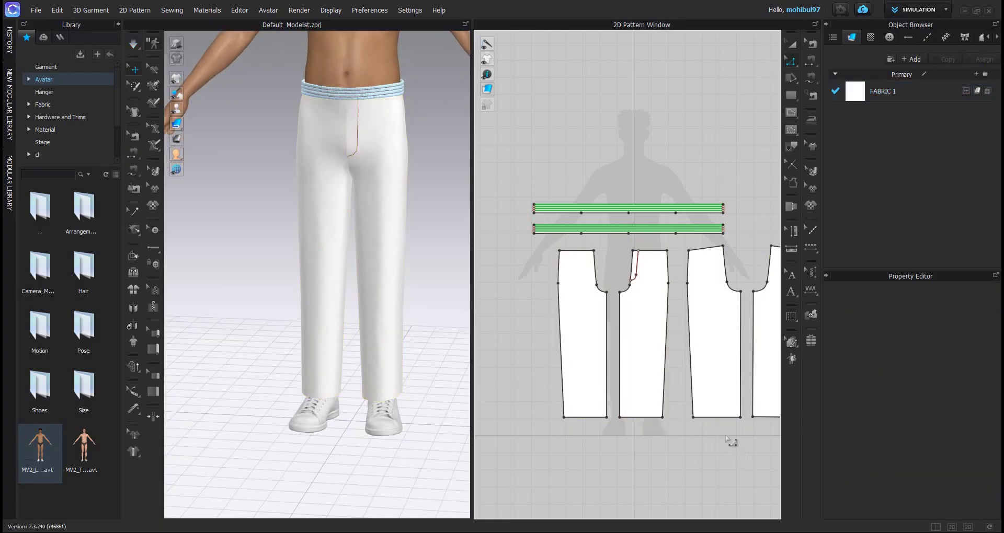
left_click(647, 417)
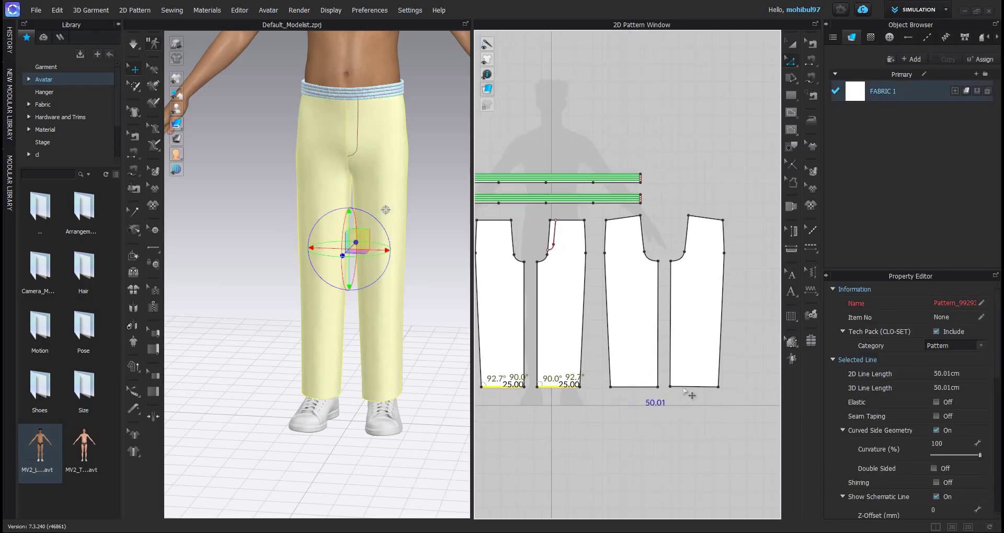
left_click(636, 387, "shift")
left_click(693, 387, "shift")
scroll(688, 394, "up", 3)
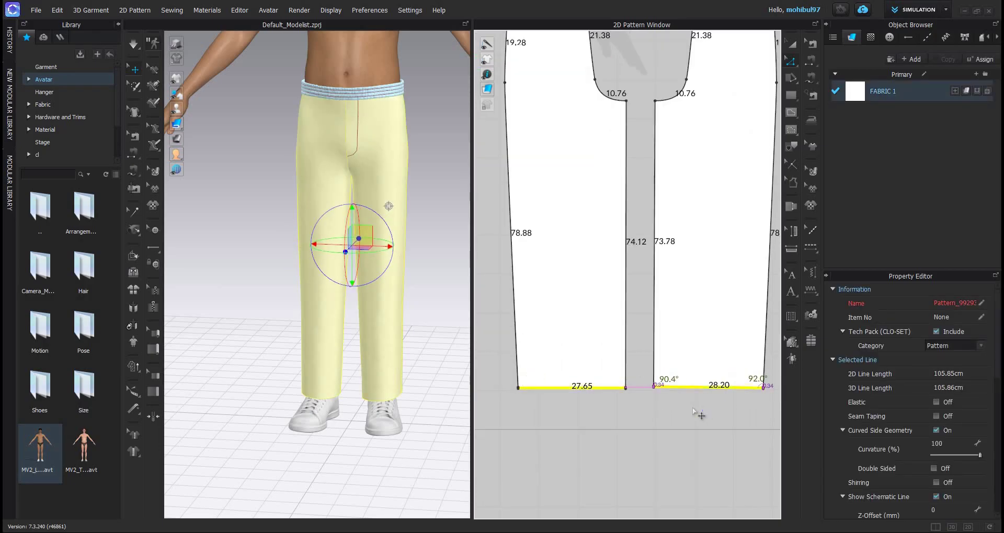
key("Down")
key("Down")
key("Down")
key("Down")
key("Down")
key("Down")
key("Down")
key("Down")
key("Down")
key("Down")
key("Down")
key("Down")
key("Down")
key("Down")
Step: Simulate the lengthened trousers and tug the cloth near the hem to settle it over the shoes
key("space")
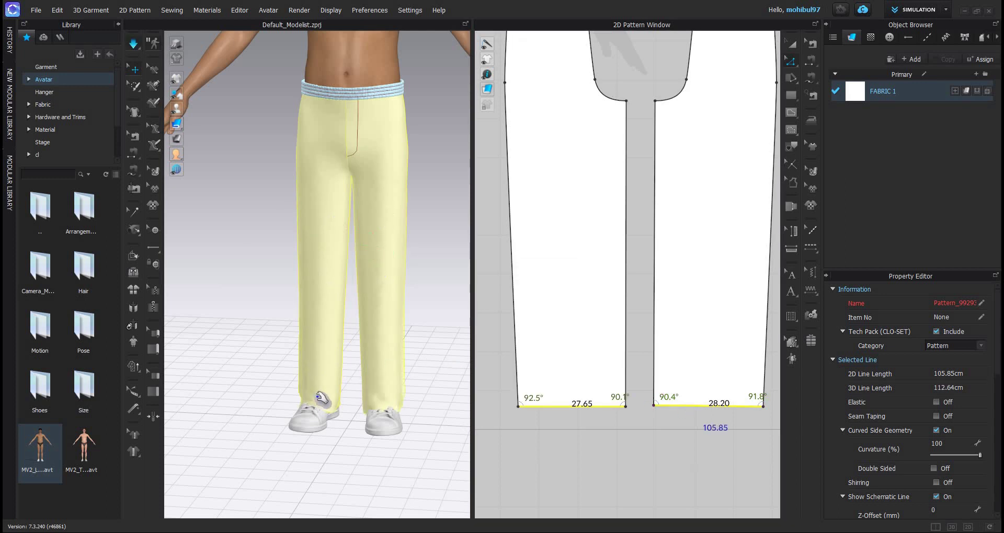
left_click_drag(317, 391, 318, 392)
right_click_drag(454, 368, 414, 364)
right_click_drag(334, 363, 440, 361)
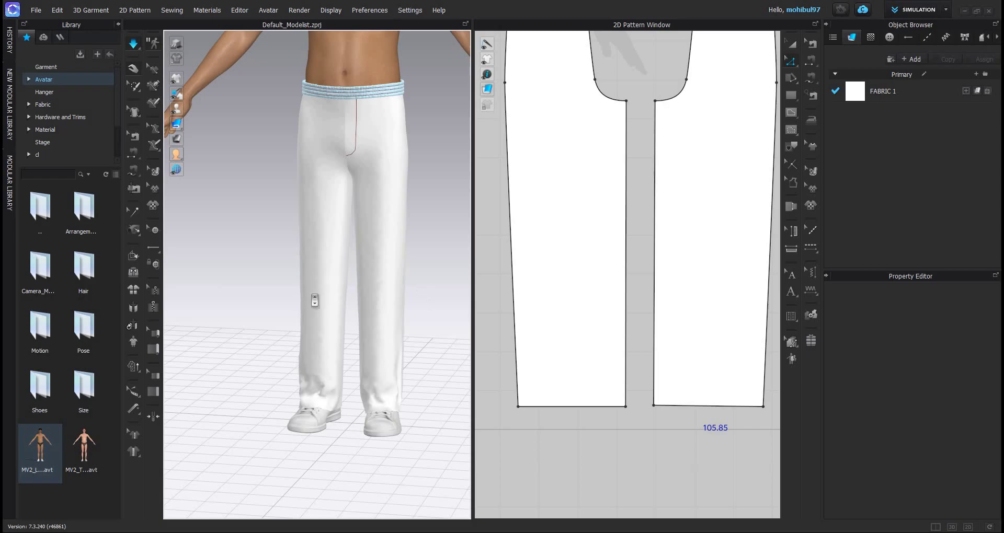
scroll(335, 283, "down", 3)
Step: Inspect the drape and length of the trousers on the avatar from the side, back and front
right_click_drag(347, 278, 475, 276)
scroll(374, 273, "up", 4)
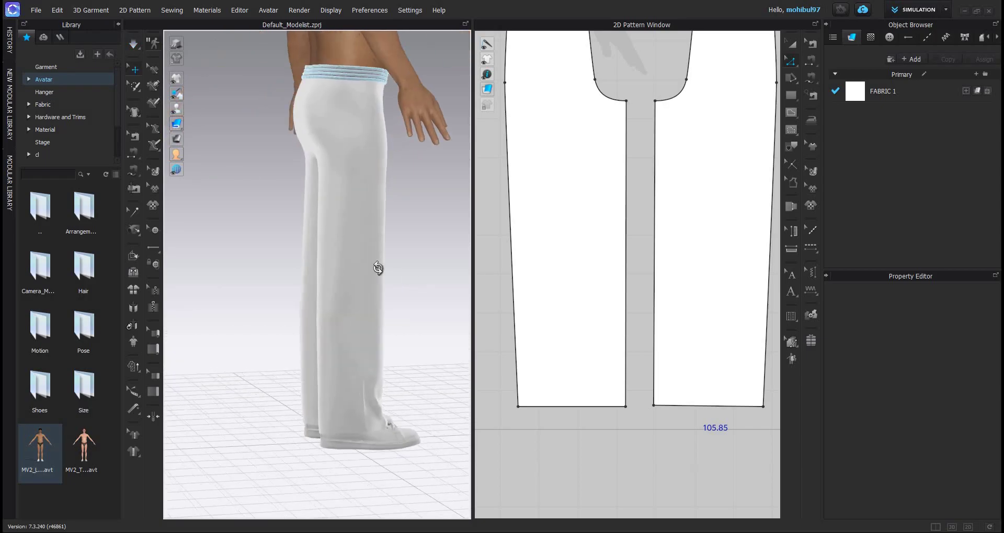
right_click_drag(379, 271, 467, 275)
right_click_drag(348, 274, 288, 293)
right_click_drag(465, 300, 330, 294)
middle_click_drag(291, 265, 287, 298)
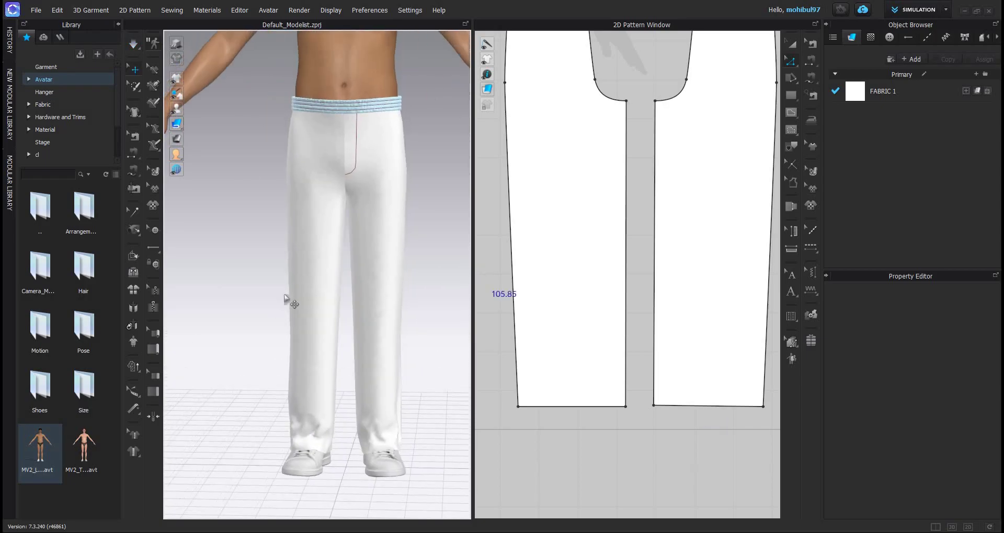
right_click_drag(368, 241, 251, 308)
middle_click_drag(335, 236, 332, 304)
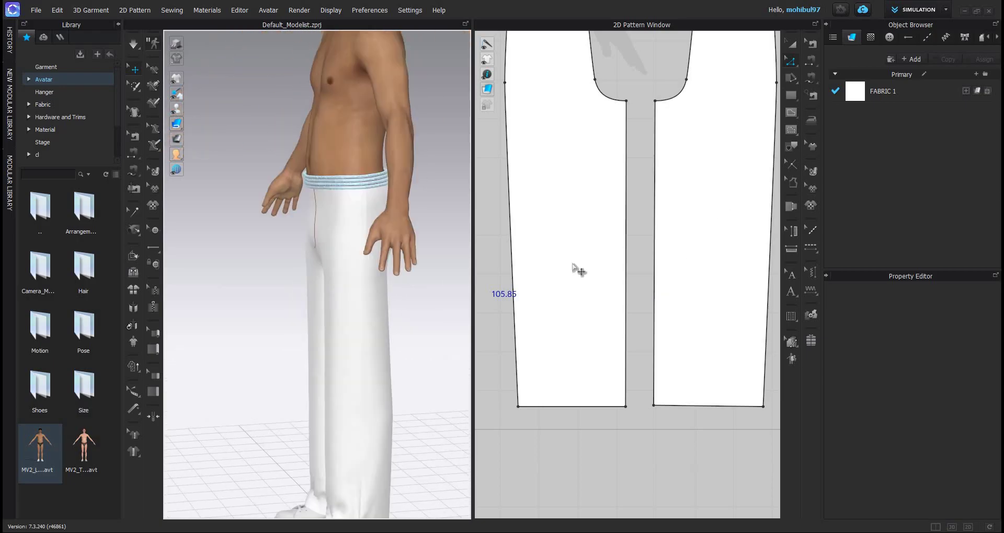
Step: Draw an internal pocket line about 19.7 cm long on the front trouser pattern, from the waist 3.45 cm inside the side seam to the hip point
scroll(727, 209, "down", 5)
middle_click_drag(579, 267, 595, 261)
scroll(659, 120, "up", 5)
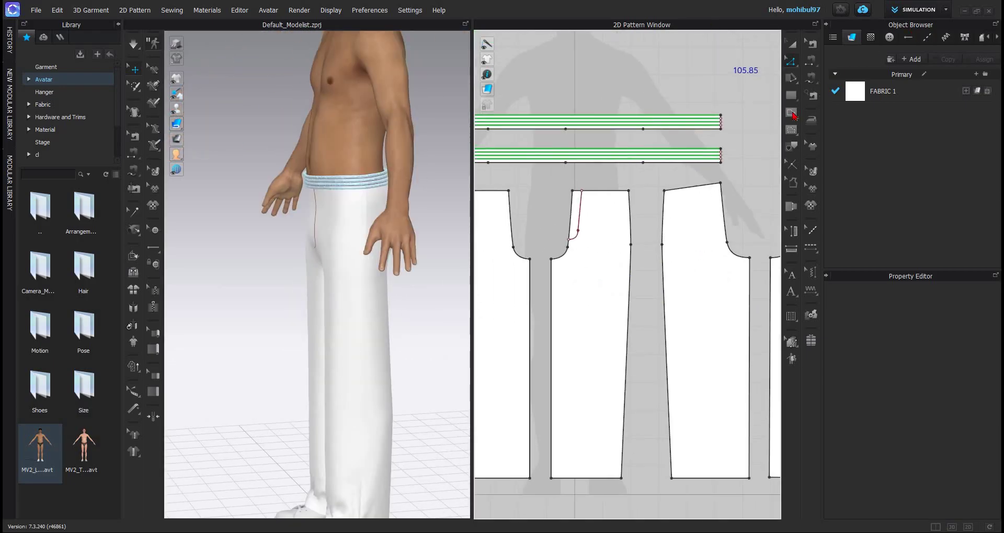
scroll(633, 246, "up", 3)
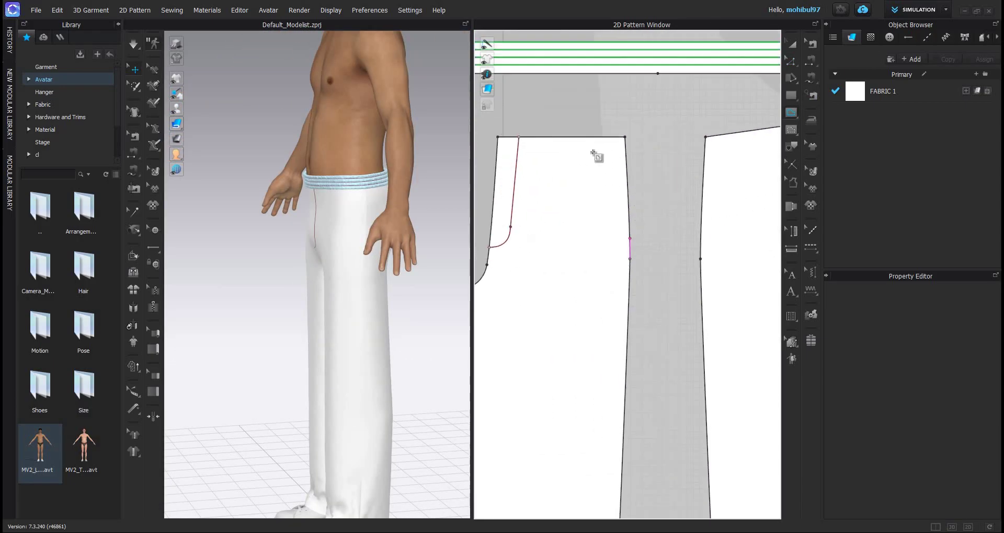
left_click(601, 138)
double_click(629, 258)
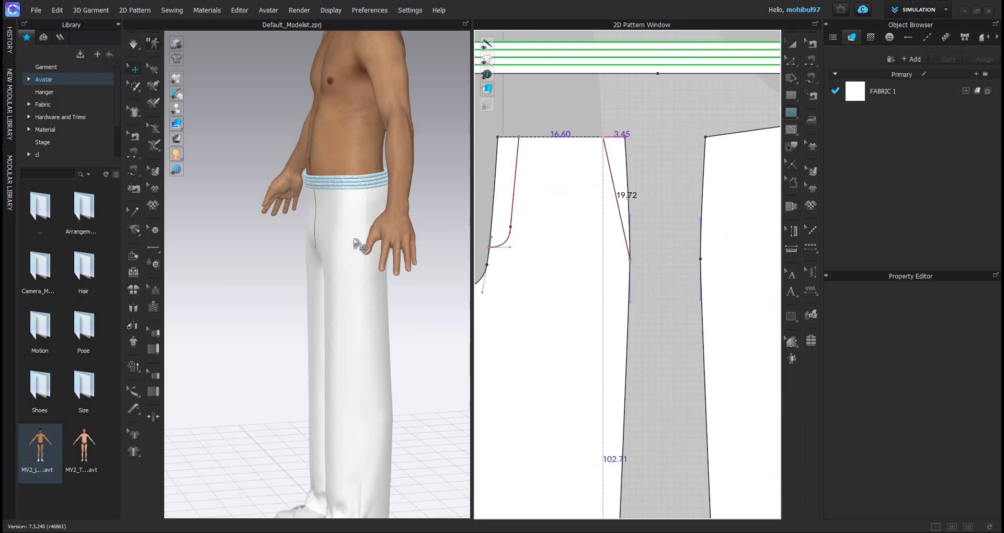
right_click_drag(361, 237, 504, 205)
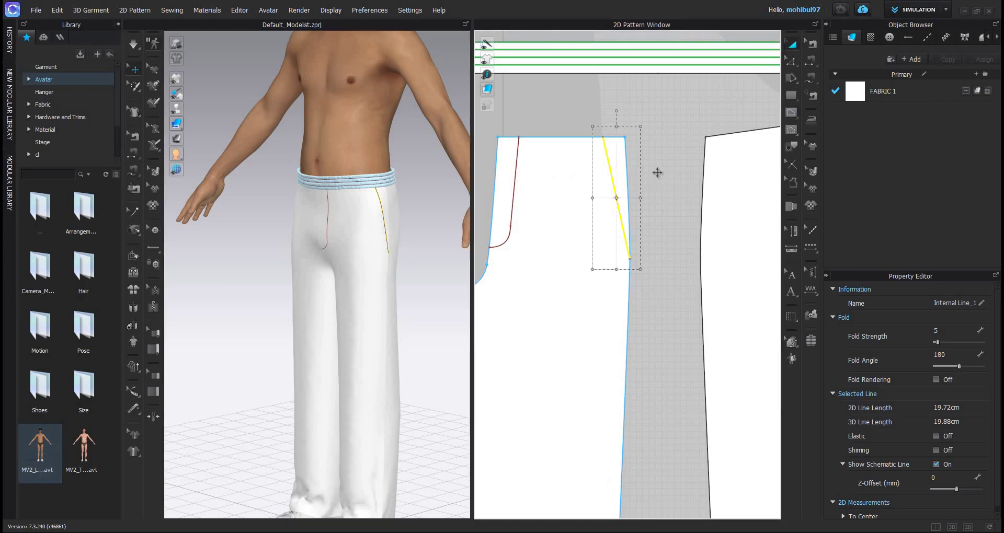
scroll(658, 171, "down", 3)
scroll(664, 173, "up", 3)
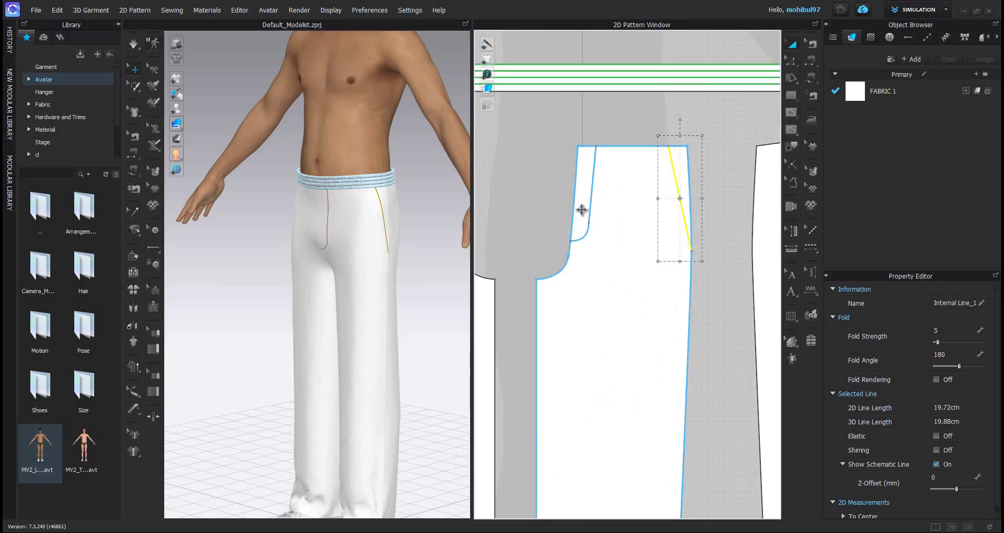
Step: Mirror-paste the slanted pocket line onto the opposite front trouser pattern, running from the waist edge to the side seam
key("ctrl+r")
scroll(506, 189, "down", 3)
scroll(507, 189, "up", 3)
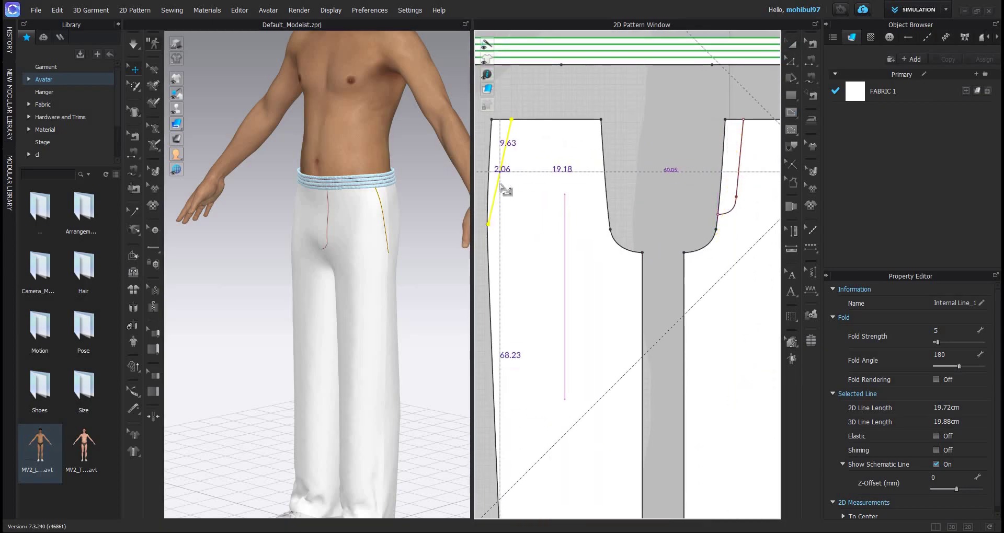
left_click_drag(506, 190, 514, 183)
left_click(653, 135)
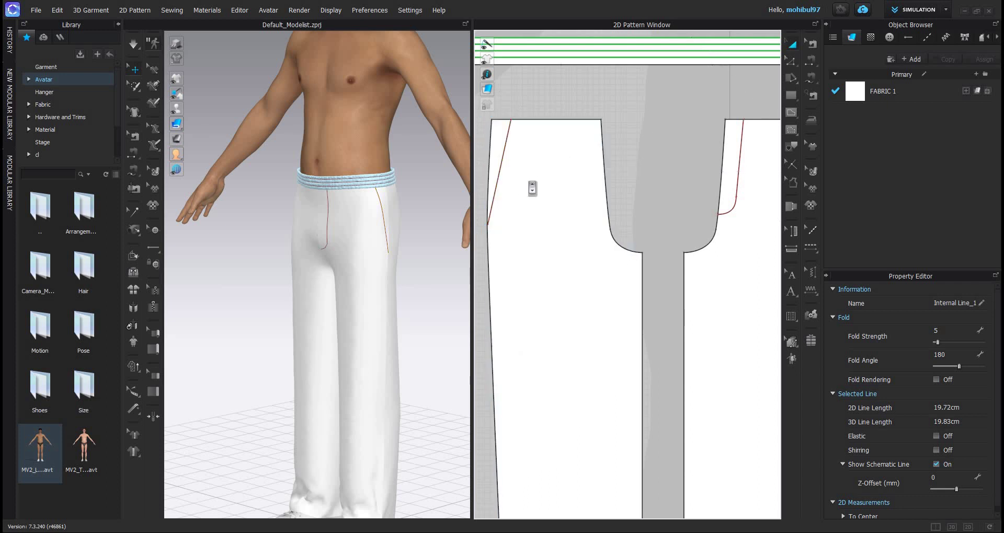
Step: Draw a closed polygon pocket bag over the front trouser pattern along the pocket line, about 9.2 cm wide at the waist and 24.4 cm deep, with a curved bottom
scroll(526, 186, "down", 4)
middle_click_drag(540, 246, 559, 248)
scroll(492, 171, "up", 5)
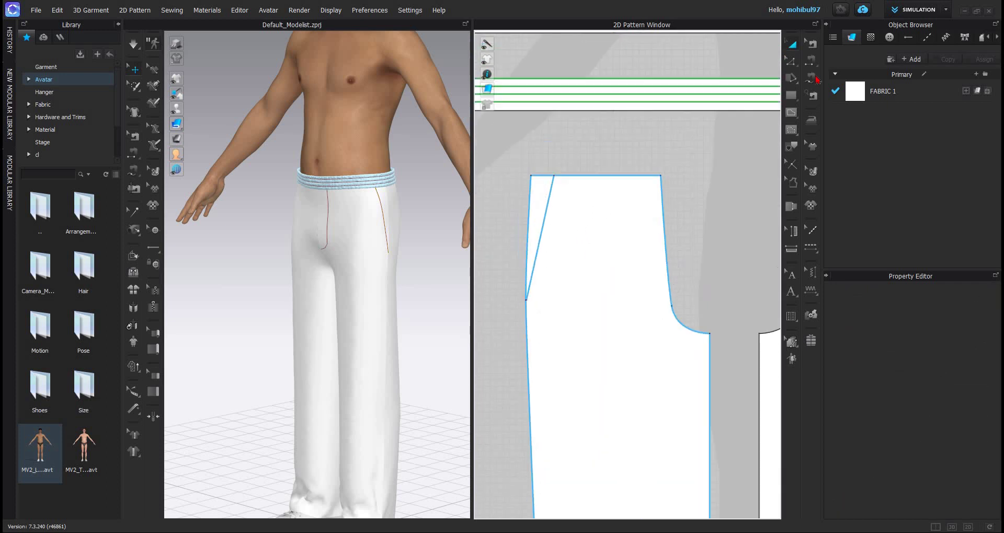
left_click(792, 96)
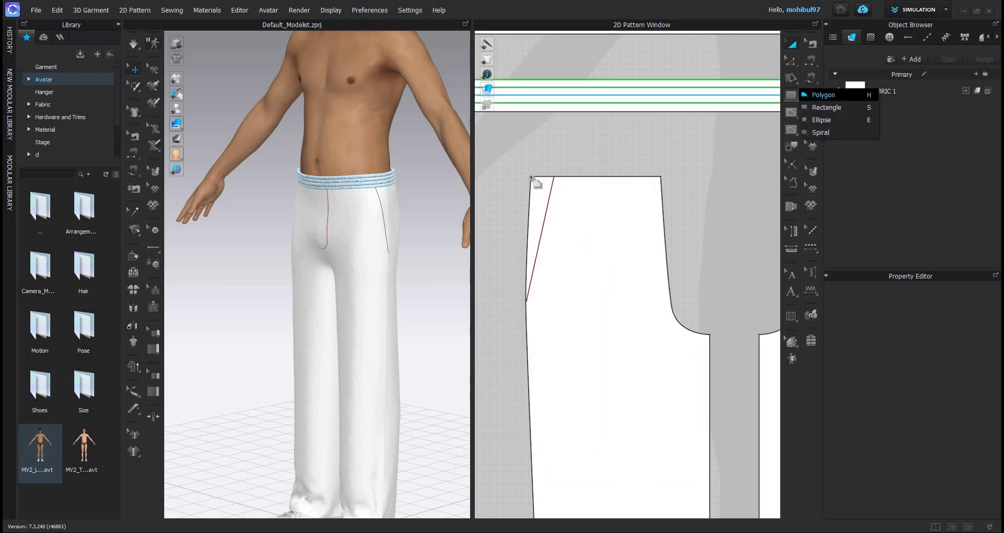
left_click(834, 95)
left_click(614, 176)
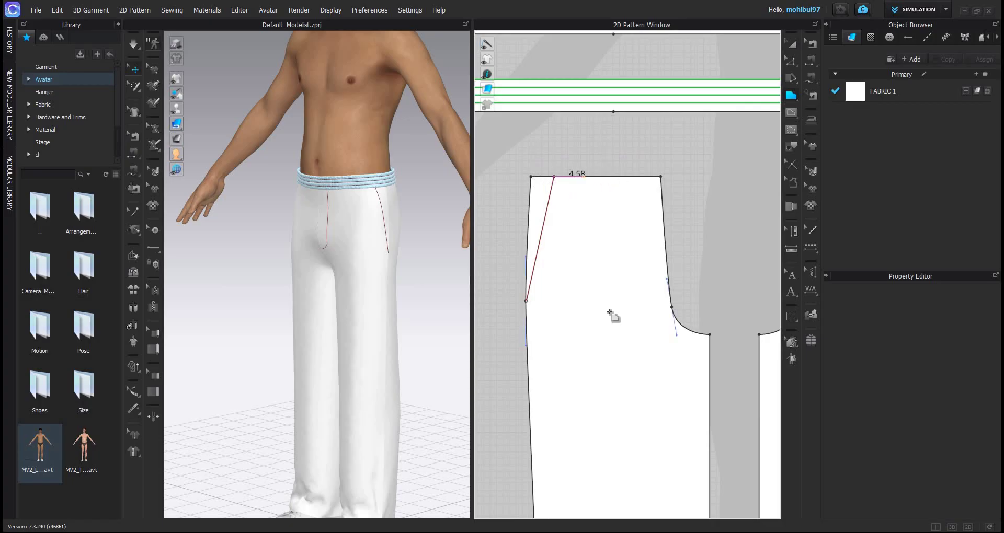
left_click(613, 334)
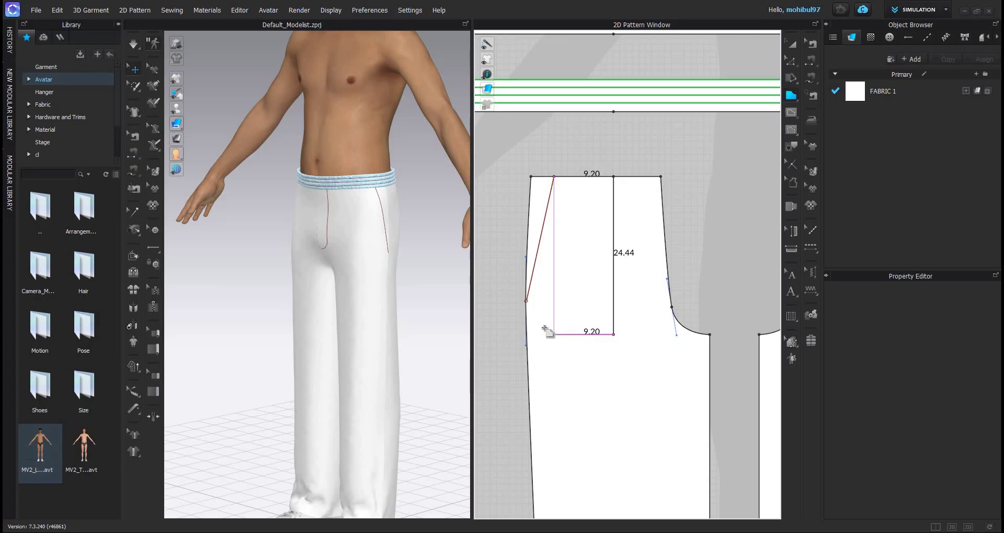
left_click_drag(559, 335, 541, 327)
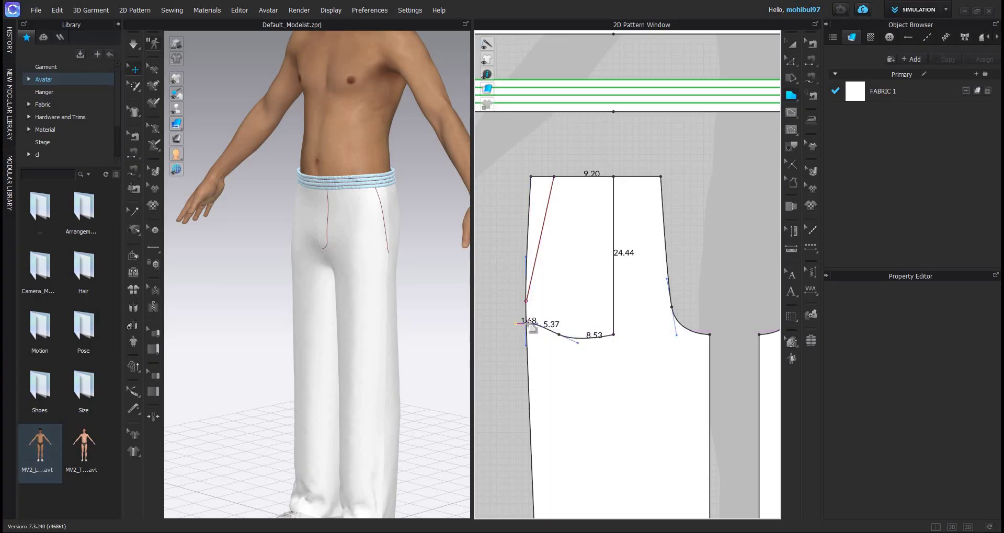
left_click(526, 301)
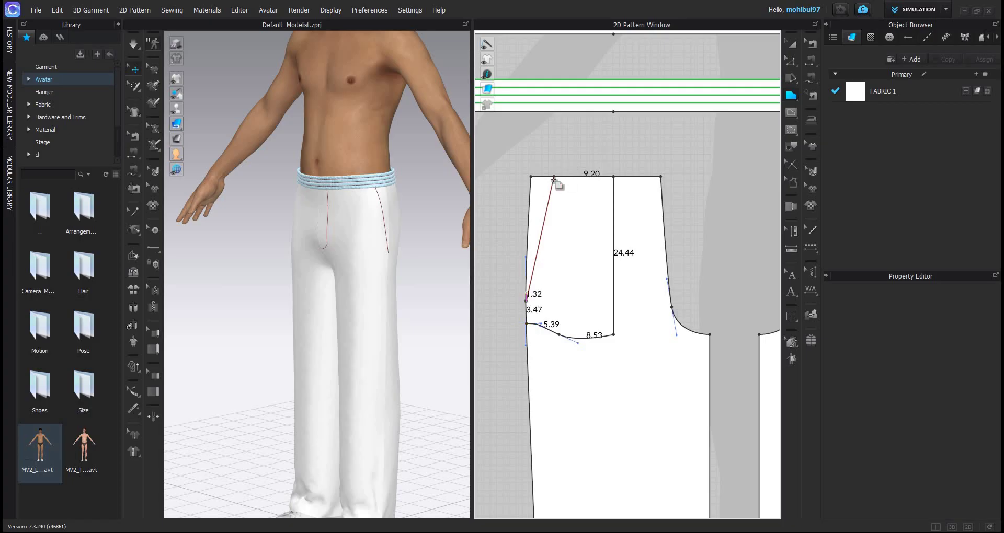
left_click(613, 178)
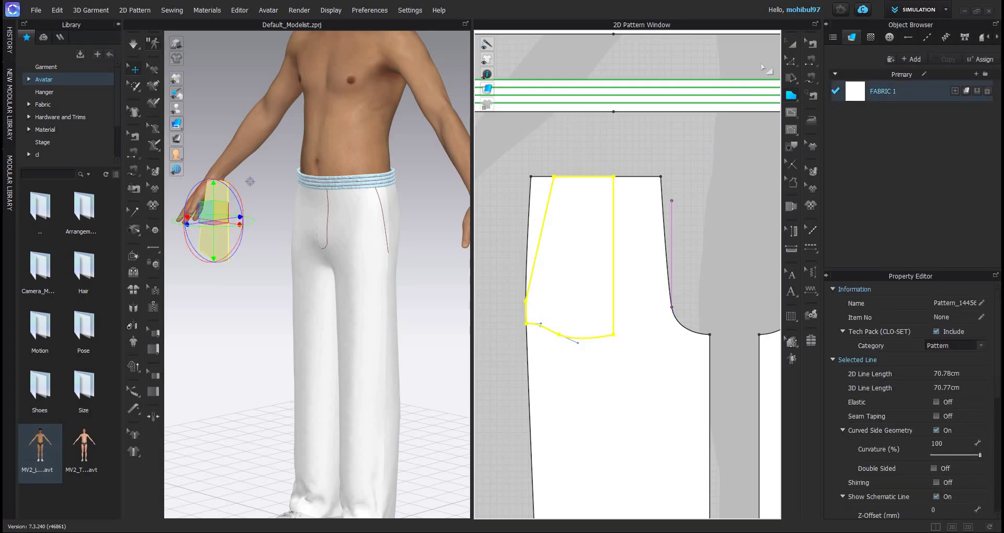
Step: Move the new pocket bag pattern off the front trouser pattern into the empty area beside its side seam
key("a")
scroll(599, 301, "down", 5)
middle_click_drag(579, 300, 614, 321)
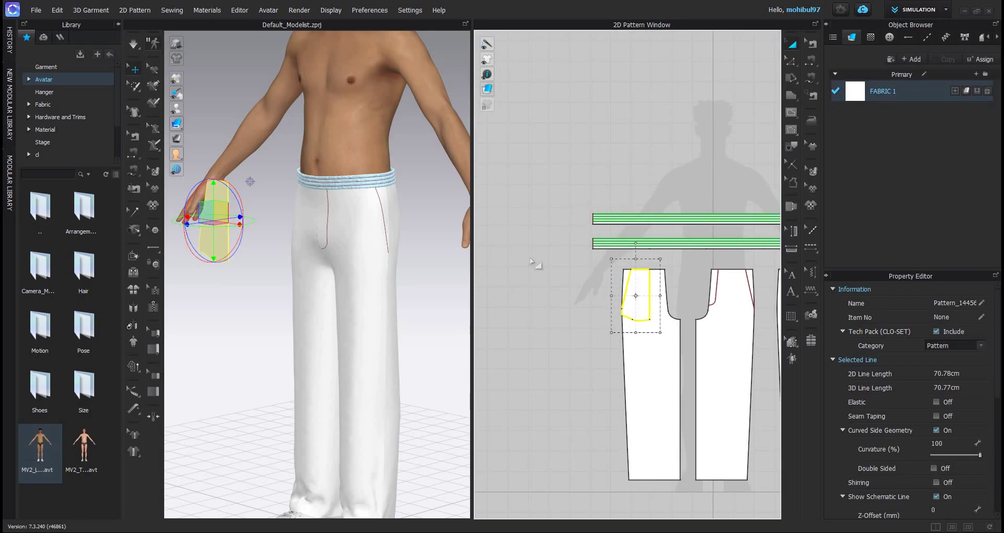
key("ctrl+c")
key("ctrl+v")
left_click(562, 281)
left_click(539, 240)
Step: Free-sew the pocket bag's top edge to a 9.20 cm stretch of the front waist edge, starting at the pocket line
scroll(539, 242, "up", 5)
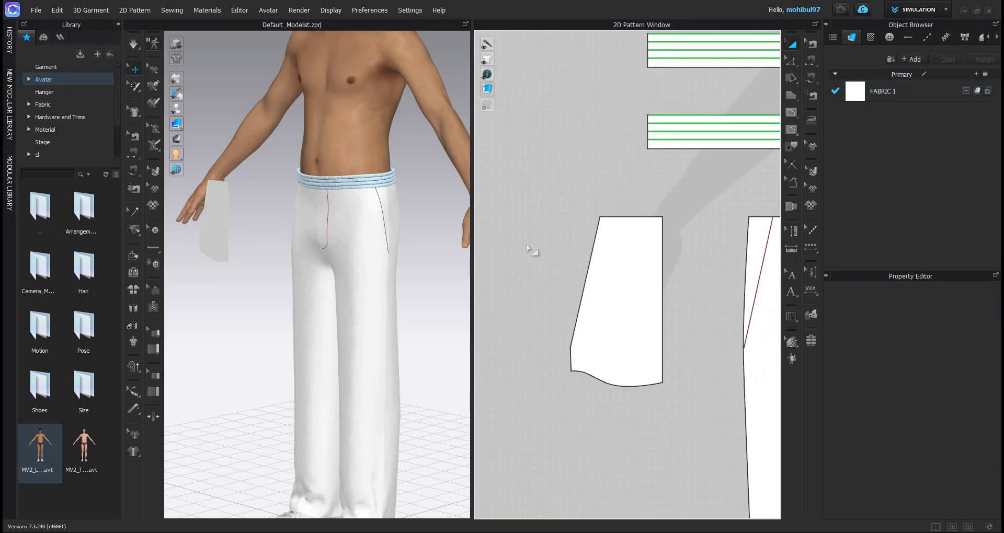
scroll(757, 119, "down", 5)
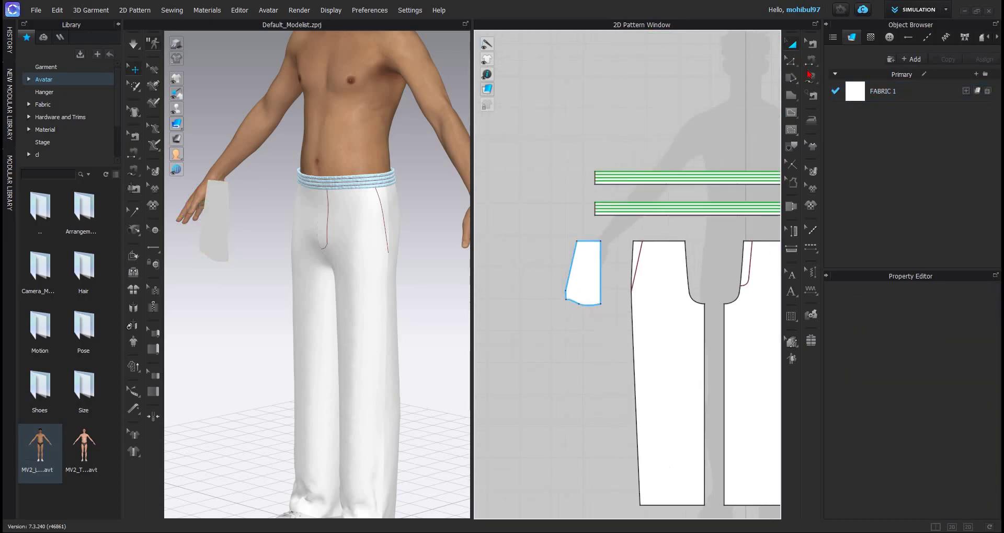
left_click(572, 241)
left_click(595, 241)
scroll(642, 238, "up", 5)
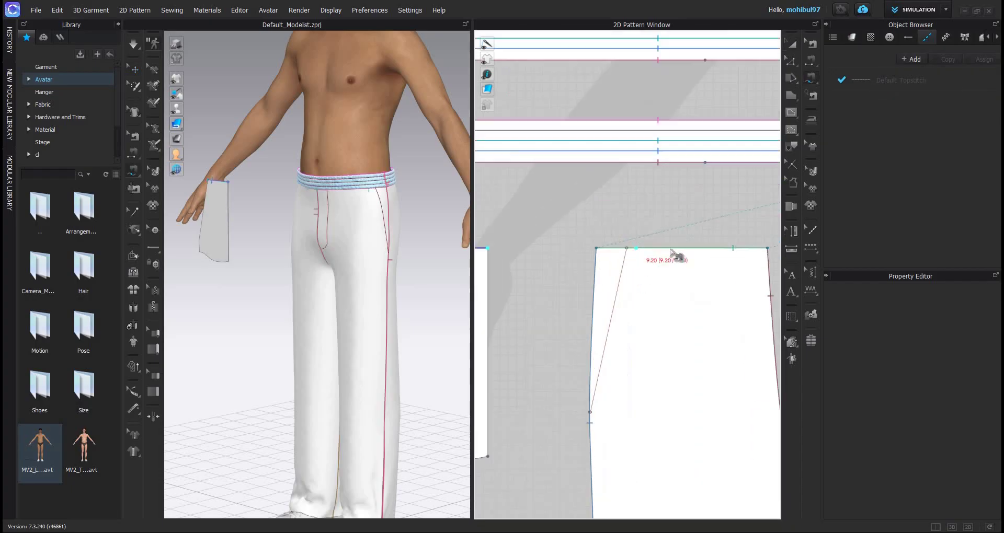
left_click(628, 248)
left_click(705, 248)
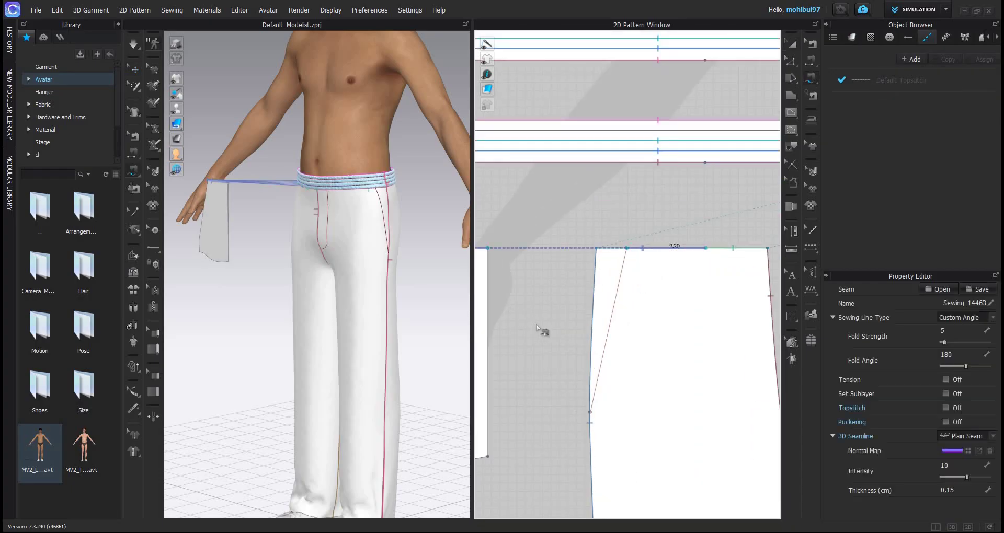
Step: Free-sew the pocket bag's short side edge to 3.47 cm of the trouser side seam just below the pocket line
scroll(650, 262, "down", 3)
scroll(630, 330, "up", 5)
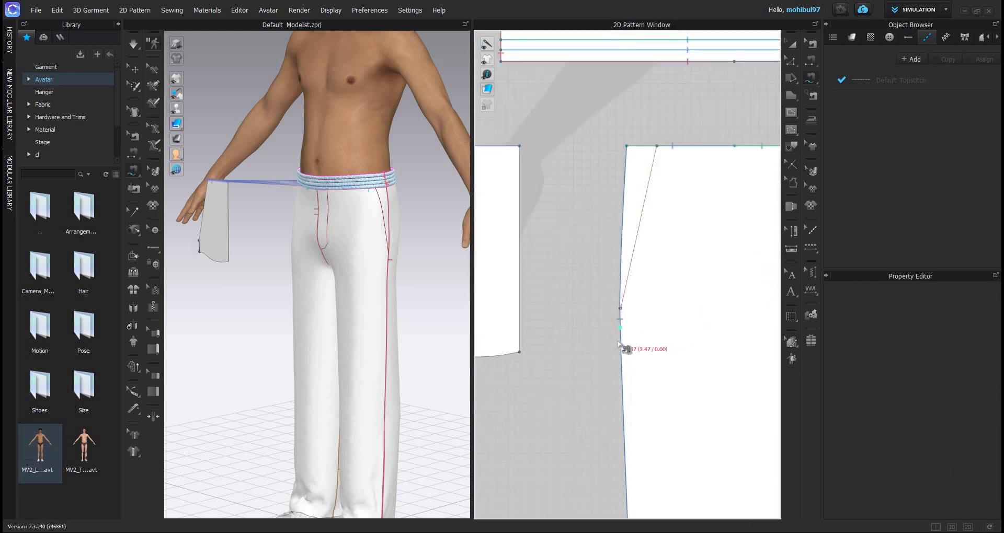
left_click(621, 308)
left_click(620, 338)
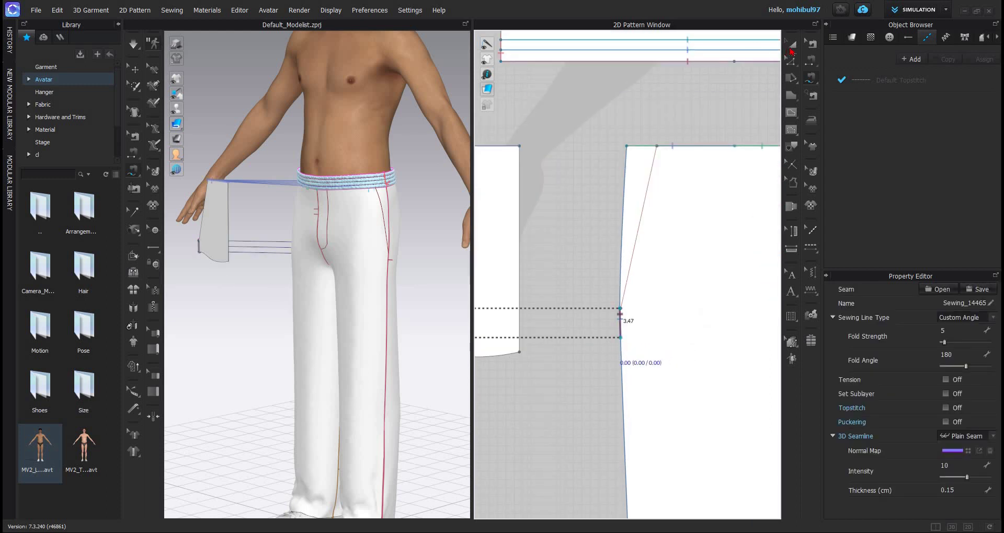
Step: Segment-sew the pocket bag's slanted edge to the internal pocket line on the front trouser pattern
scroll(615, 339, "down", 5)
scroll(322, 277, "down", 2)
key("q")
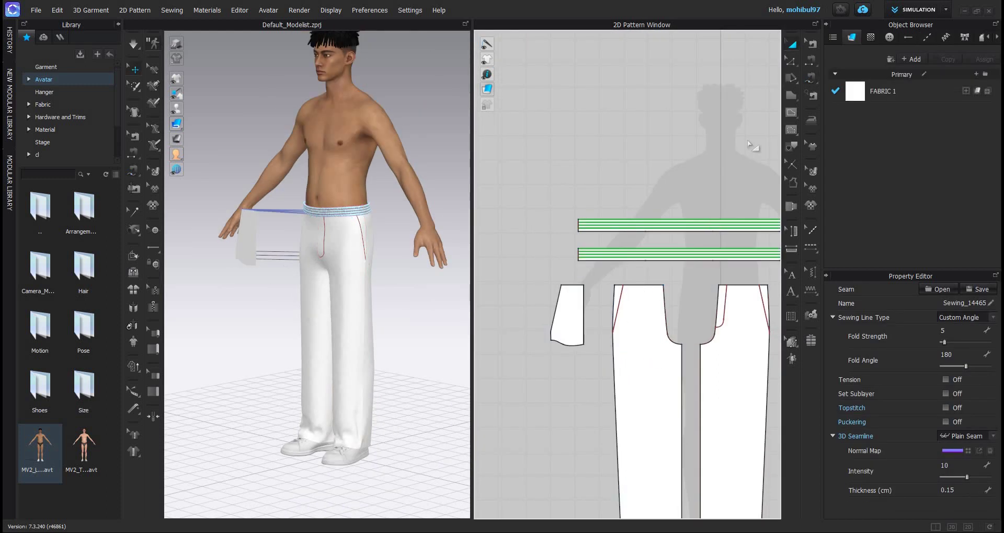
scroll(620, 309, "up", 3)
left_click(510, 303)
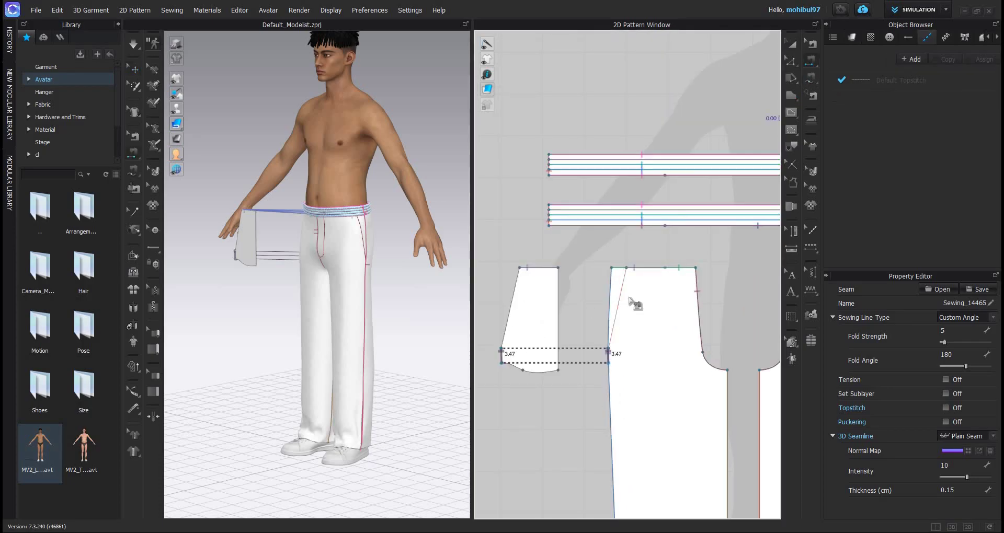
left_click(620, 297)
left_click(793, 48)
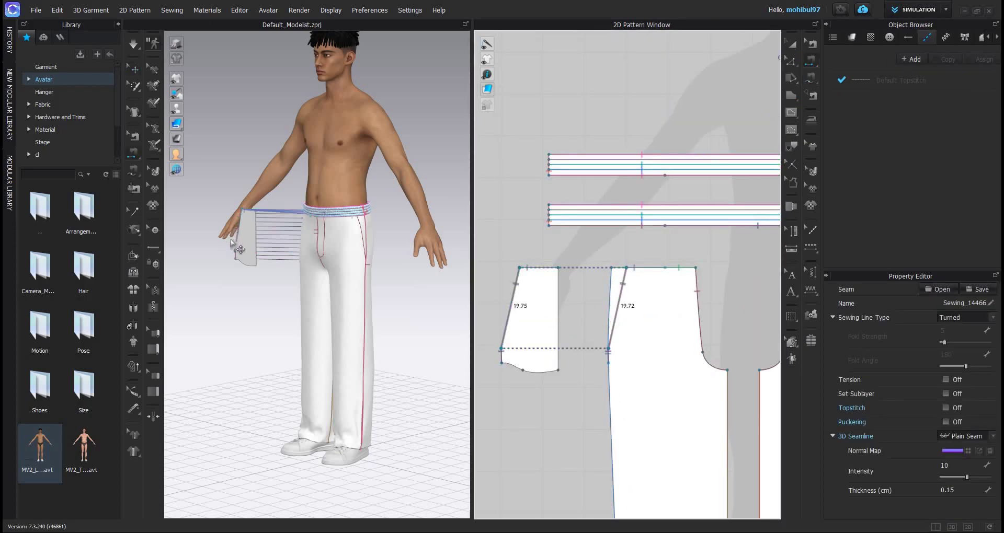
Step: Superimpose the pocket bag over the front trouser pattern in 3D
key("2")
left_click_drag(247, 249, 314, 265)
right_click(314, 265)
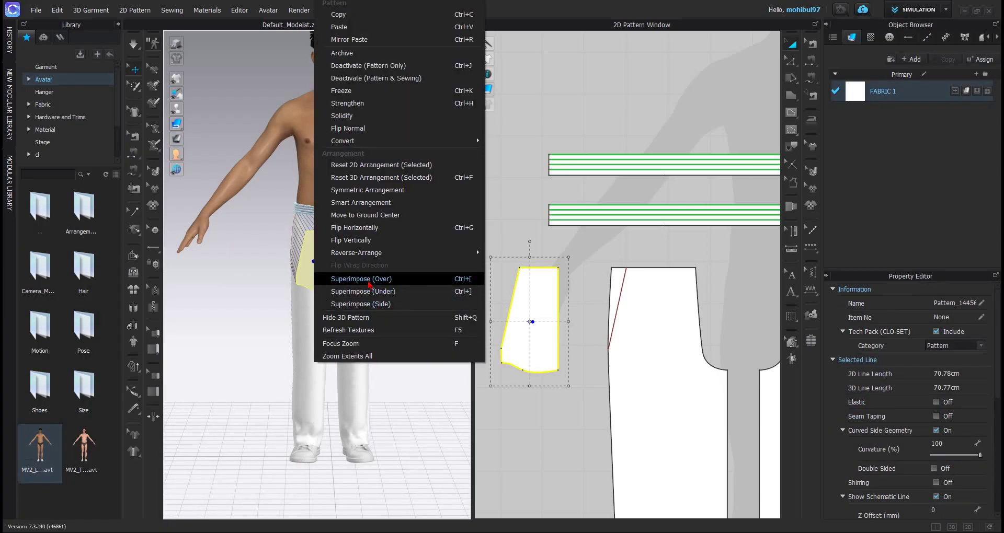
left_click(366, 279)
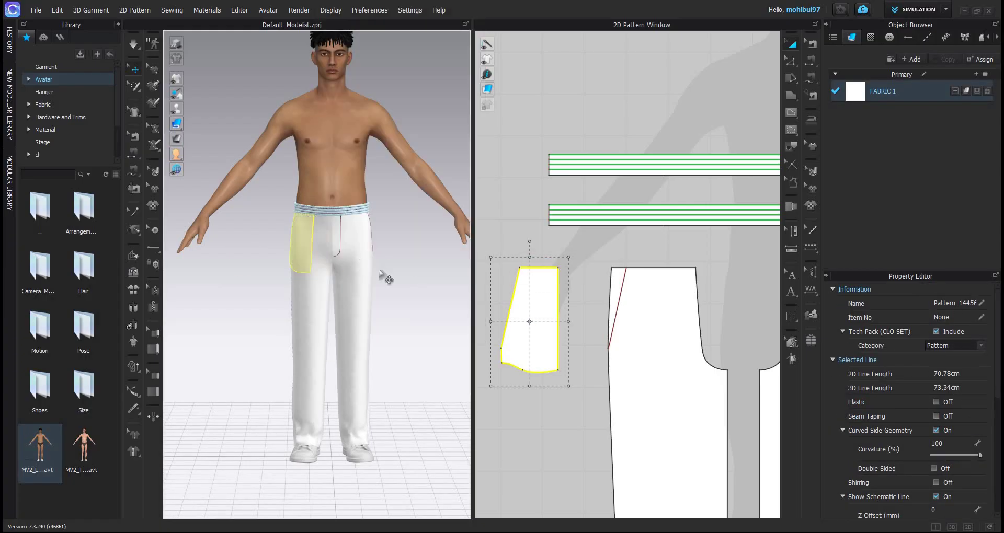
Step: Superimpose the pocket bag under the front trouser pattern in 3D so it sits on the inside
scroll(273, 271, "up", 4)
right_click_drag(273, 271, 335, 272)
scroll(166, 96, "up", 3)
middle_click_drag(166, 96, 230, 159)
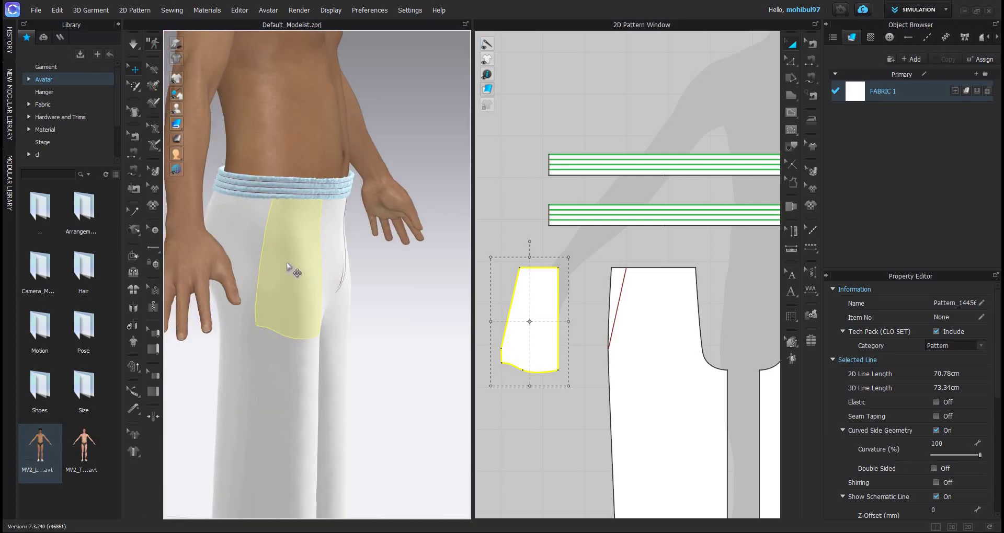
left_click(325, 306)
right_click(347, 287)
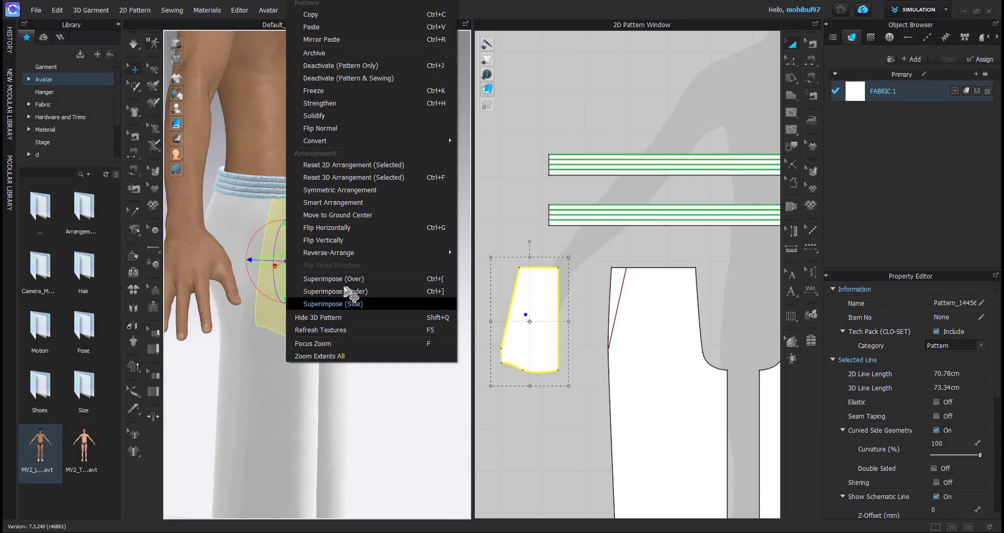
left_click(352, 293)
Step: Hide the avatar and examine the pocket bag's placement inside and outside the trousers
scroll(197, 82, "down", 4)
right_click_drag(197, 82, 189, 111)
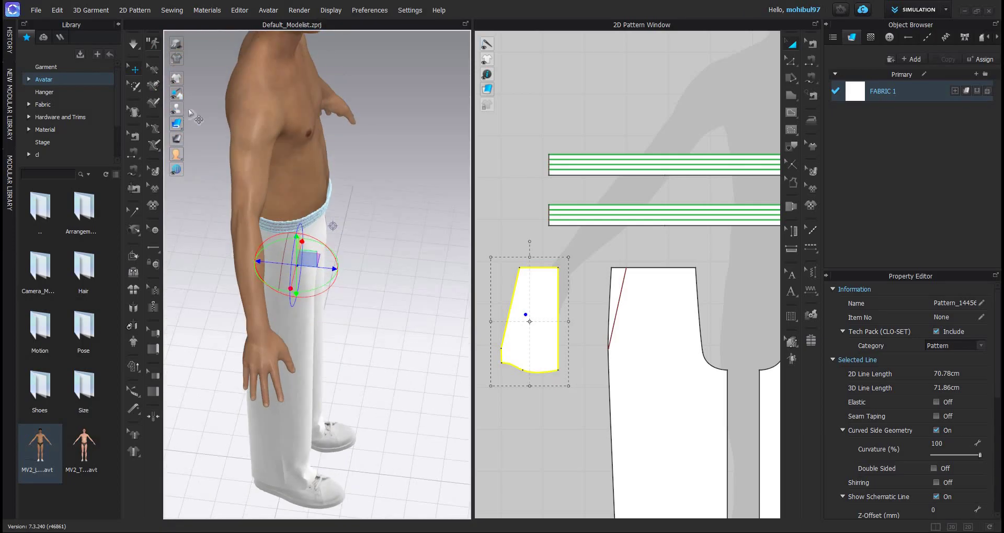
left_click(192, 109)
right_click_drag(387, 282, 426, 260)
scroll(426, 260, "up", 3)
left_click(413, 261)
right_click_drag(202, 262, 279, 290)
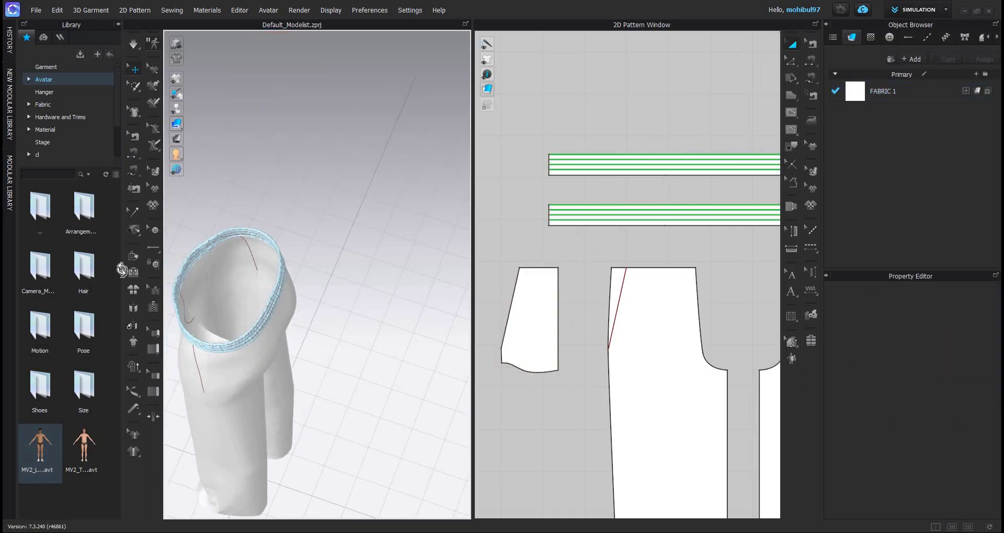
left_click(216, 265)
right_click_drag(346, 272, 518, 341)
scroll(293, 251, "up", 3)
Step: Shift the pocket bag pattern farther from the trousers and mirror-paste a copy of it alongside
right_click_drag(314, 251, 536, 313)
key("ctrl+c")
middle_click_drag(538, 298, 645, 281)
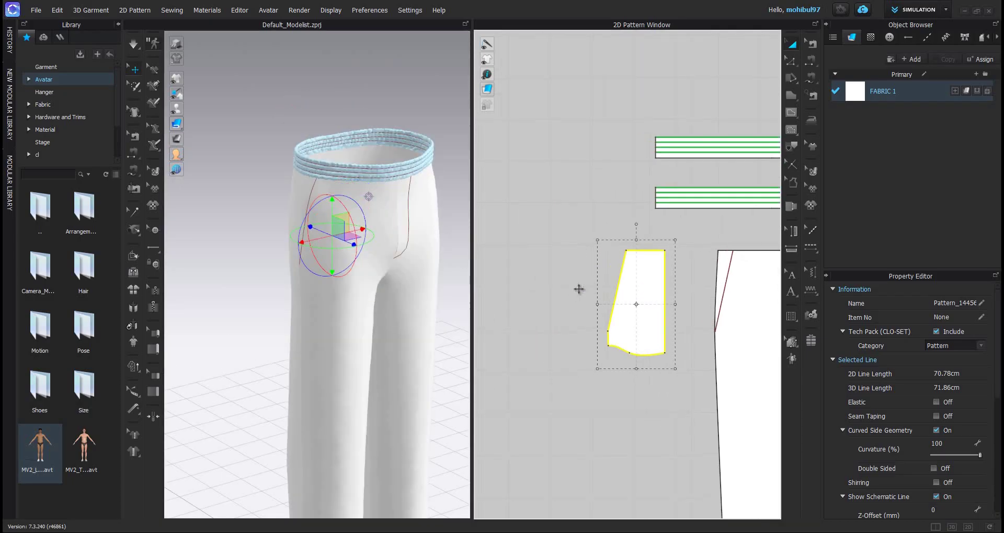
key("ctrl+v")
left_click(580, 289)
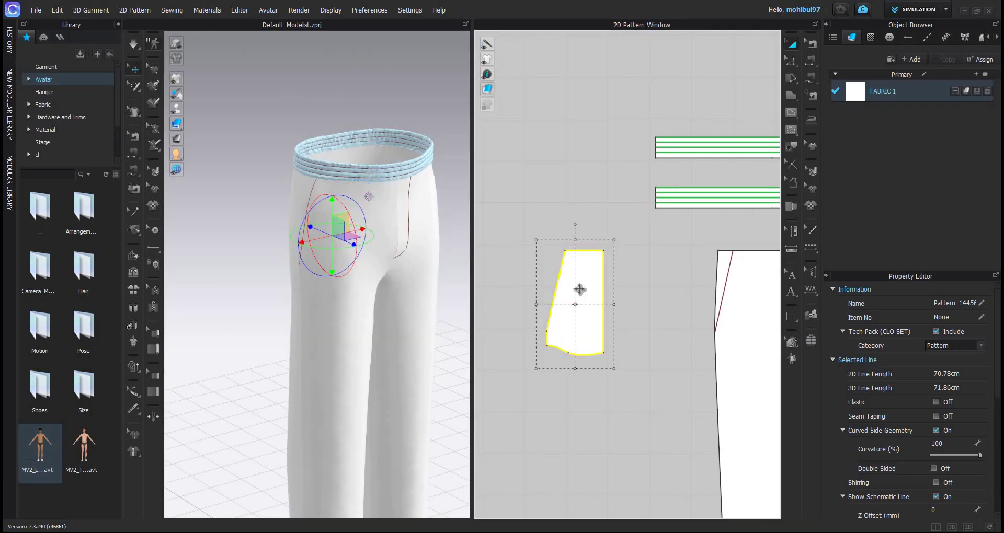
key("ctrl+r")
left_click(639, 310)
left_click(679, 66)
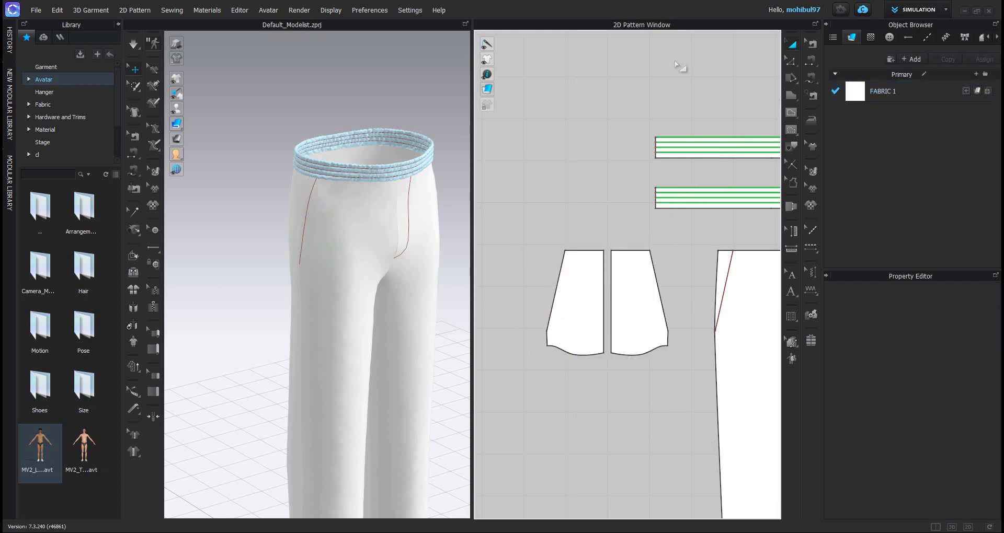
Step: Free-sew the mirrored pocket bag's 9.20 cm top edge to the opposite front pattern's waist edge, starting at its pocket line
scroll(604, 275, "down", 5)
middle_click_drag(607, 277, 532, 277)
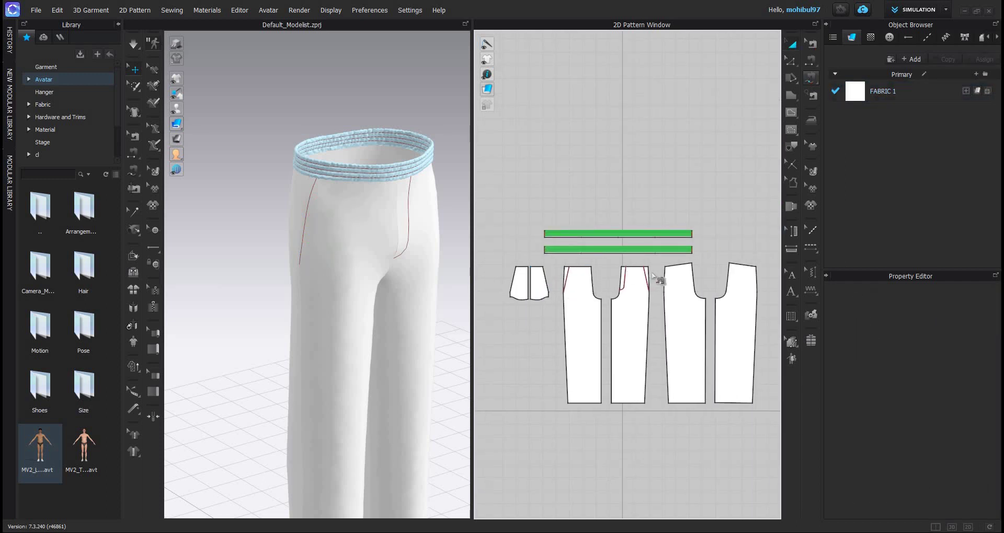
scroll(649, 272, "up", 5)
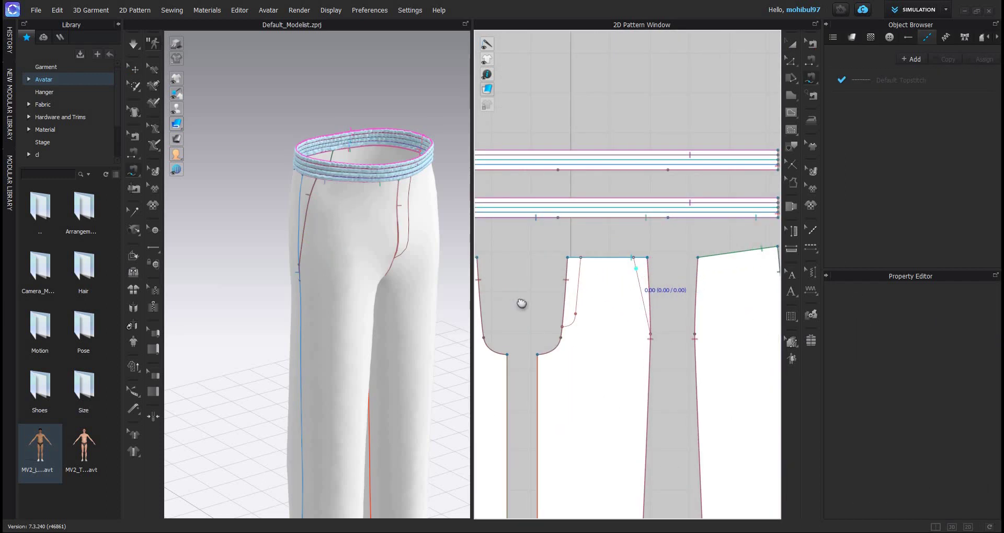
scroll(519, 295, "down", 1)
middle_click_drag(568, 261, 699, 253)
middle_click_drag(485, 261, 541, 257)
scroll(585, 266, "down", 5)
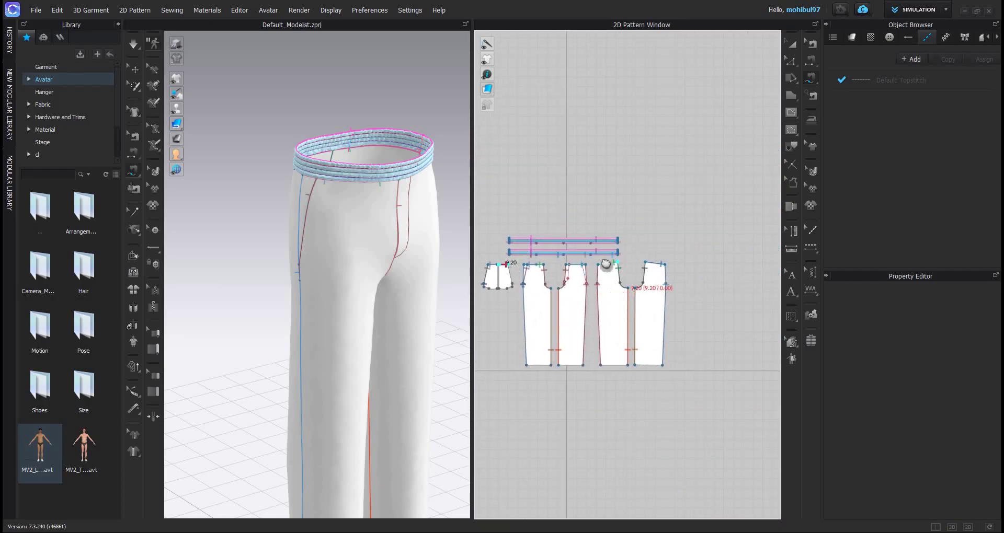
scroll(575, 271, "up", 6)
scroll(575, 270, "up", 4)
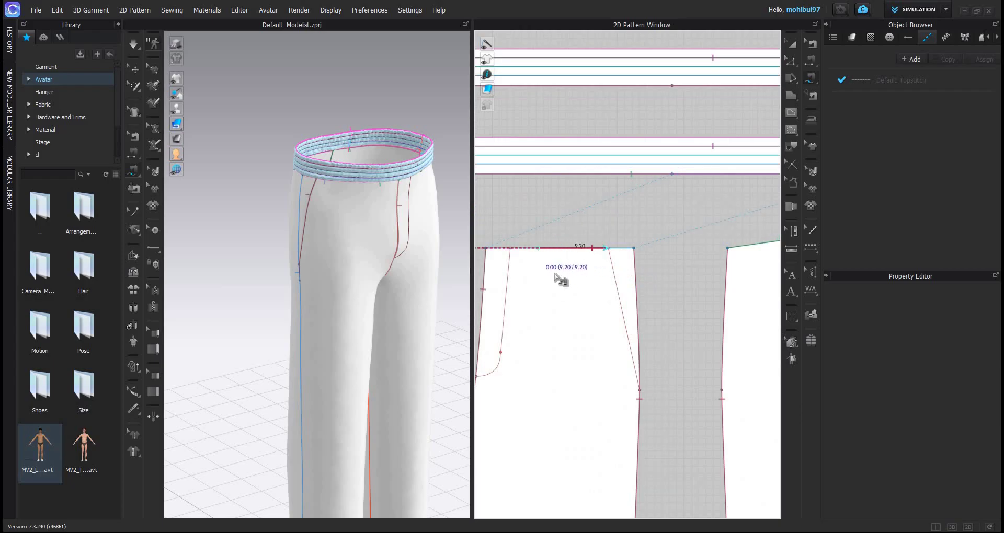
left_click(609, 276)
Step: Free-sew the mirrored pocket bag's short side edge to 3.47 cm of the opposite front's side seam below the pocket line
scroll(544, 295, "down", 4)
scroll(544, 290, "up", 8)
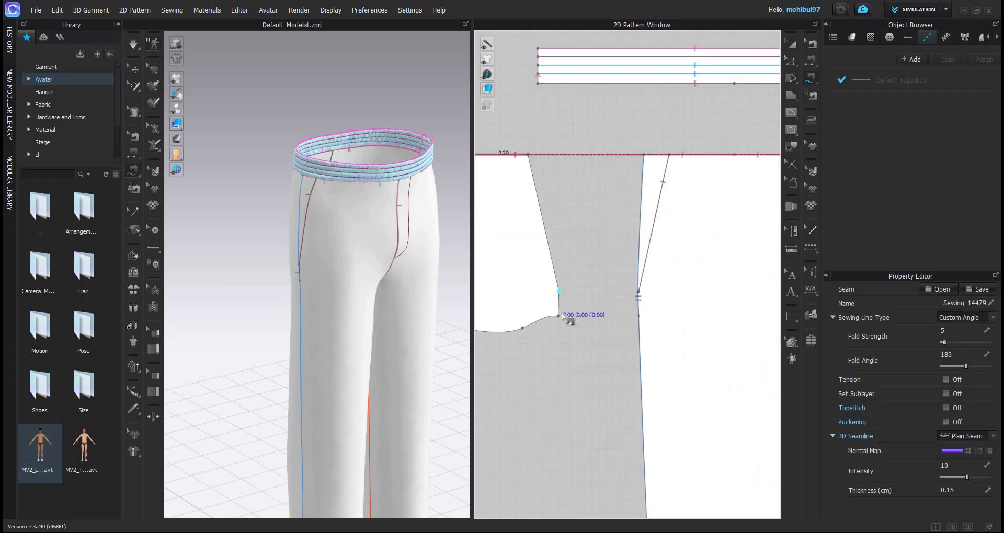
left_click(559, 291)
left_click(558, 316)
scroll(680, 285, "down", 5)
middle_click_drag(748, 287, 676, 280)
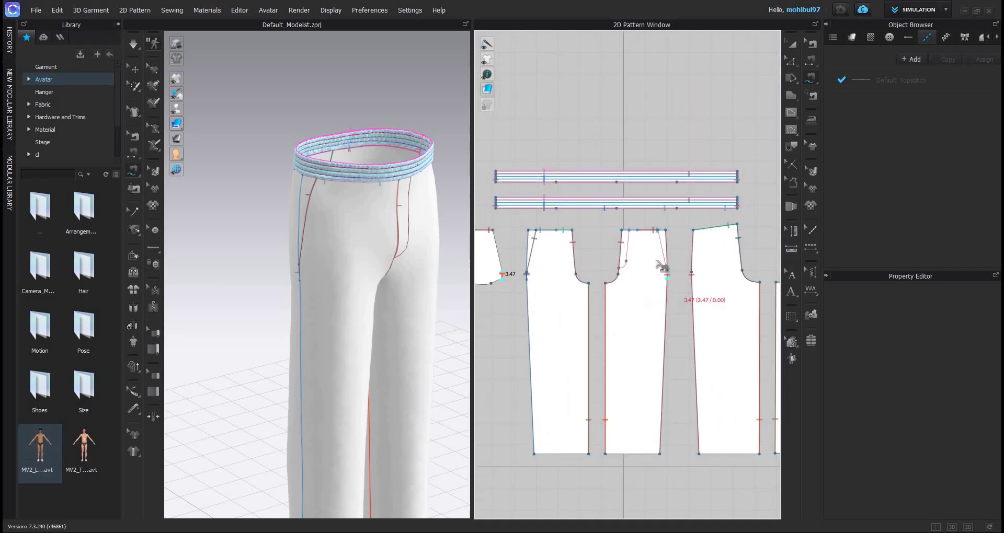
scroll(661, 272, "up", 8)
left_click(653, 258)
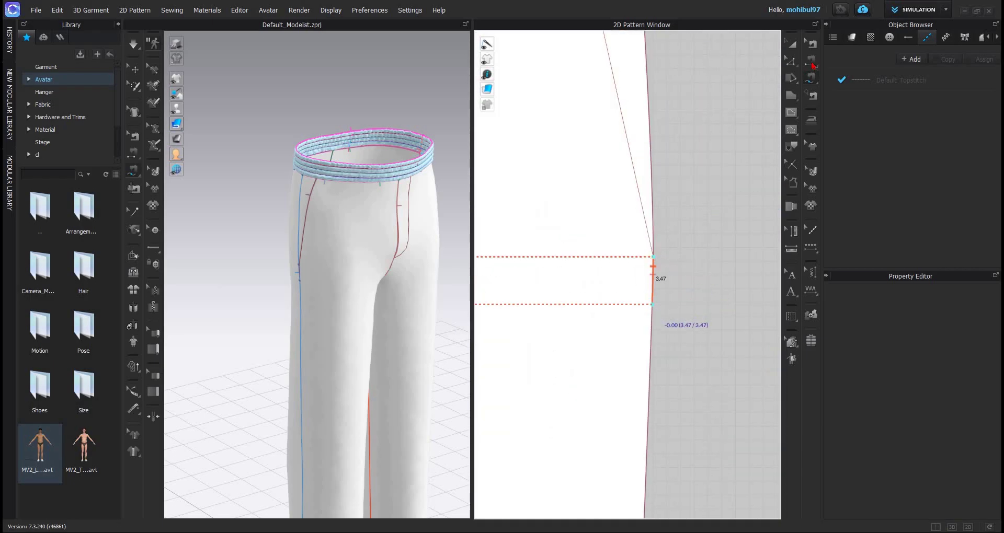
Step: Complete the 3.47 cm side seam sewing and sew the mirrored pocket bag's slanted edge to the opposite front's pocket line
left_click(652, 305)
scroll(648, 290, "down", 5)
scroll(649, 217, "down", 5)
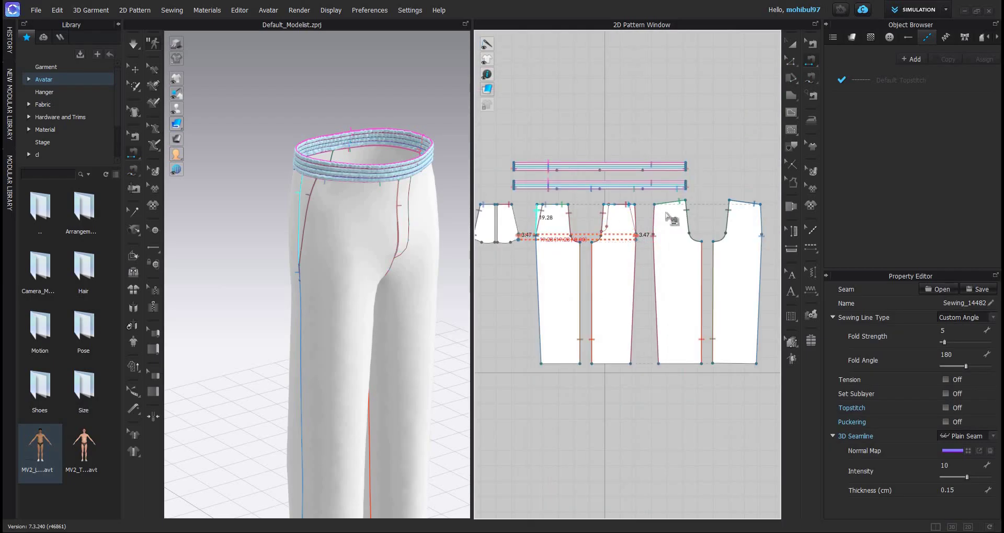
left_click(669, 218)
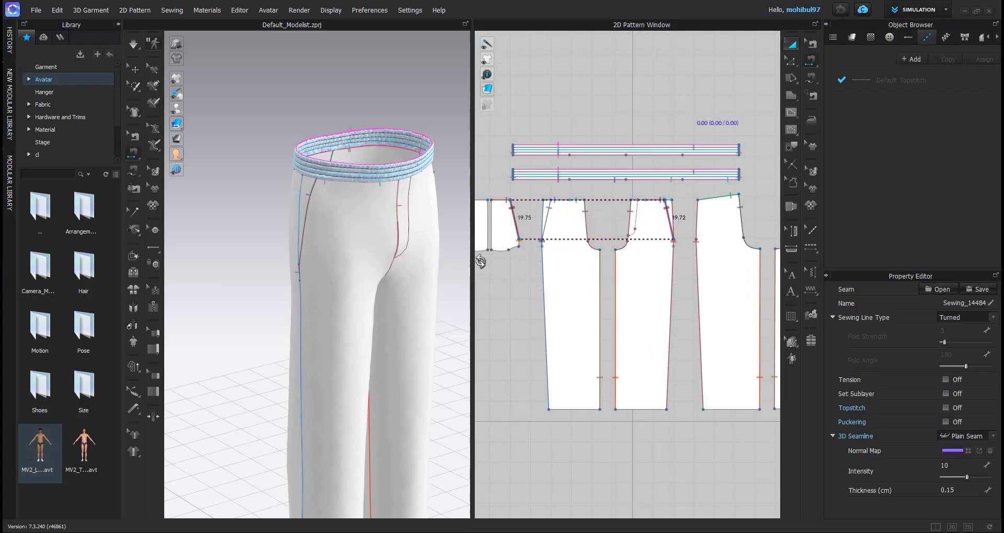
Step: Simulate the trousers with both pocket bags sewn on and check the drape from the back and front
key("a")
right_click_drag(345, 225, 464, 264)
key("space")
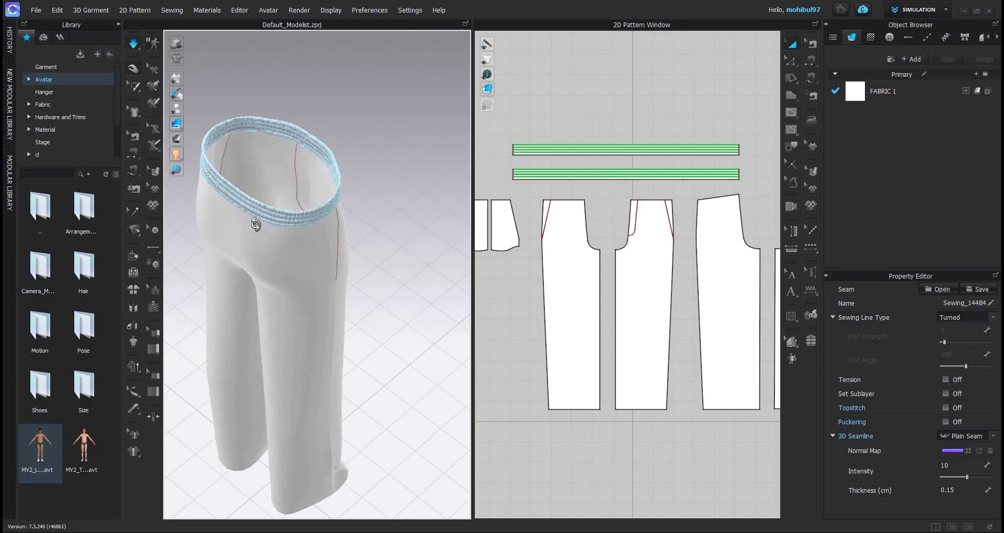
right_click_drag(215, 209, 269, 225)
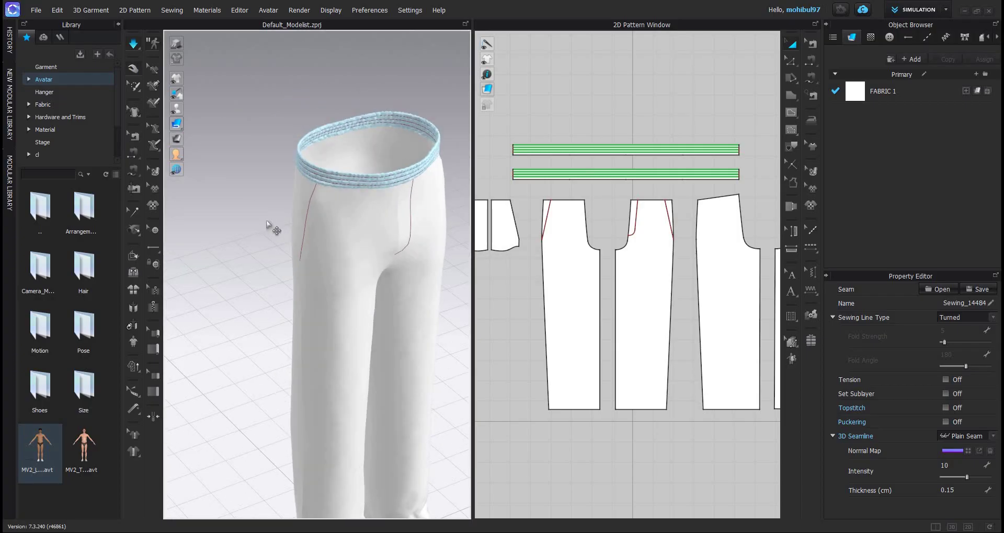
scroll(253, 215, "down", 3)
scroll(254, 215, "up", 4)
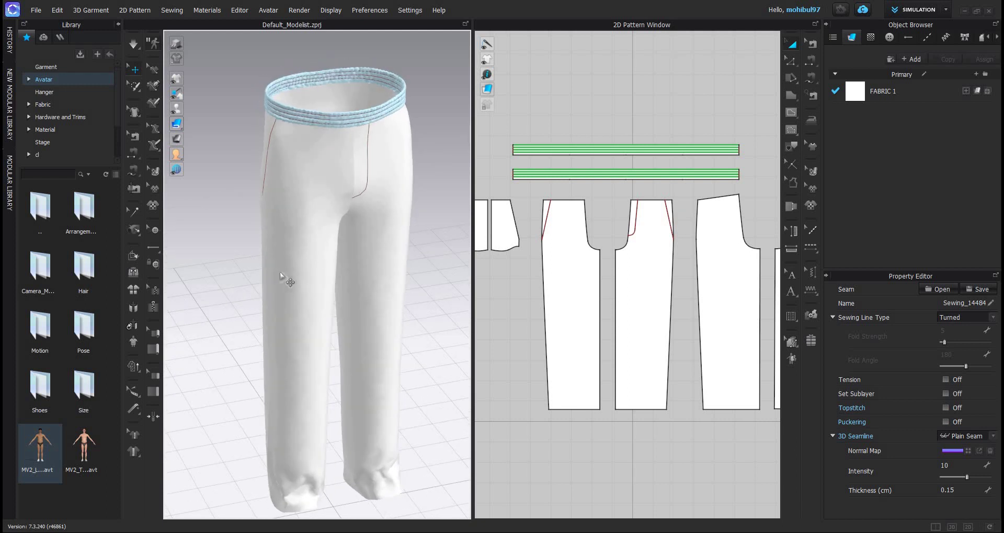
right_click_drag(303, 273, 331, 260)
Step: Examine the slanted pocket line on the front pattern and the pocket bag's position inside the waist
left_click(545, 259)
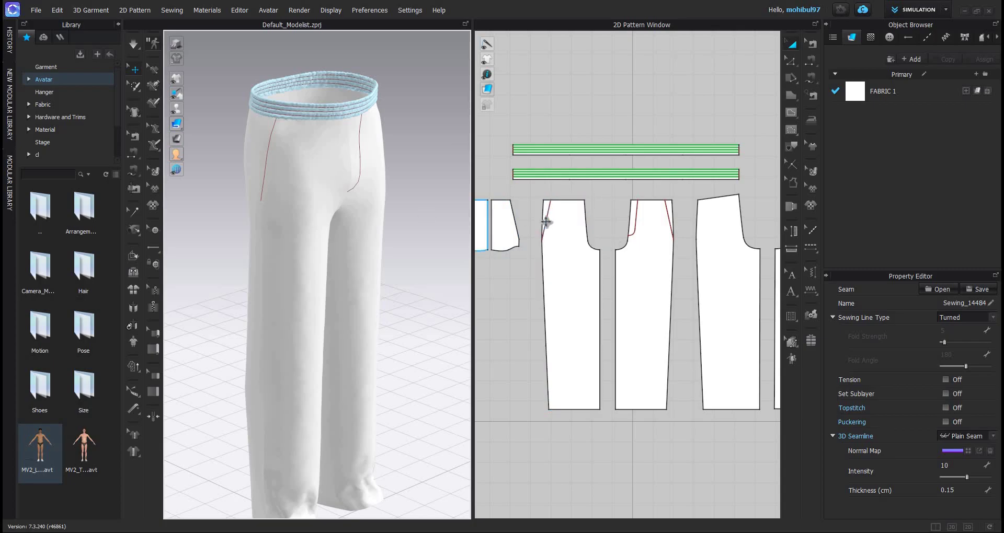
scroll(545, 221, "up", 6)
left_click(556, 206)
scroll(556, 206, "down", 7)
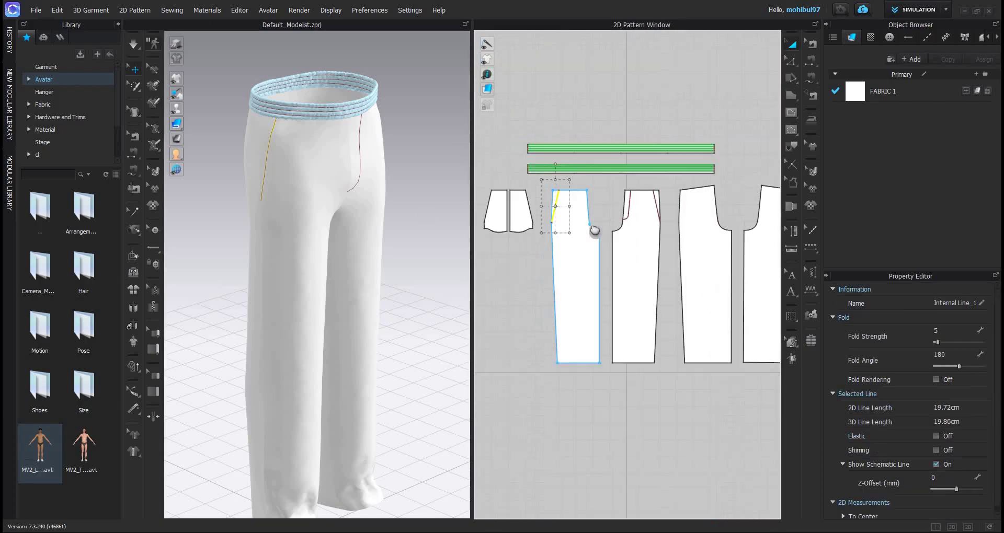
middle_click_drag(594, 231, 536, 236)
scroll(591, 226, "up", 5)
right_click_drag(304, 211, 383, 317)
left_click(280, 292)
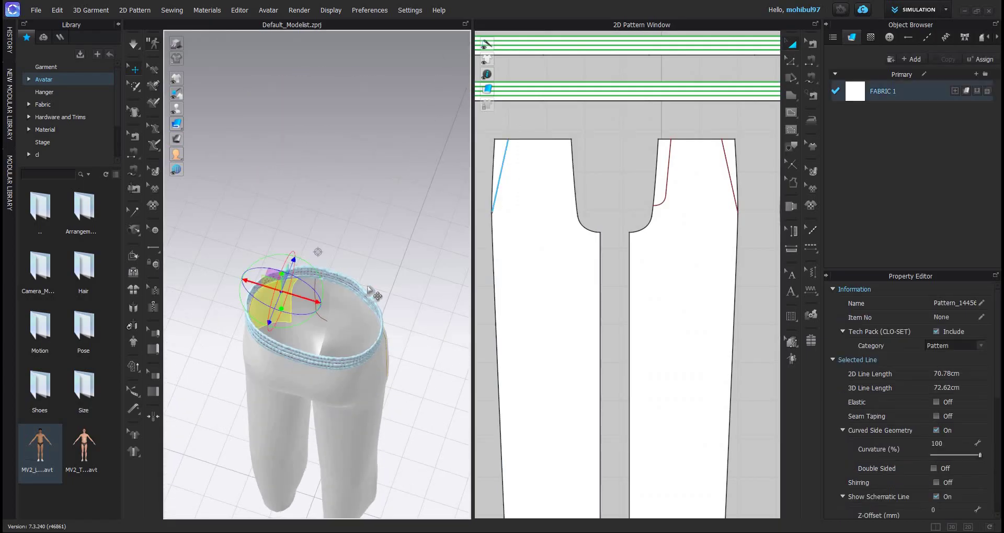
right_click_drag(293, 291, 320, 204)
left_click(368, 287)
key("2")
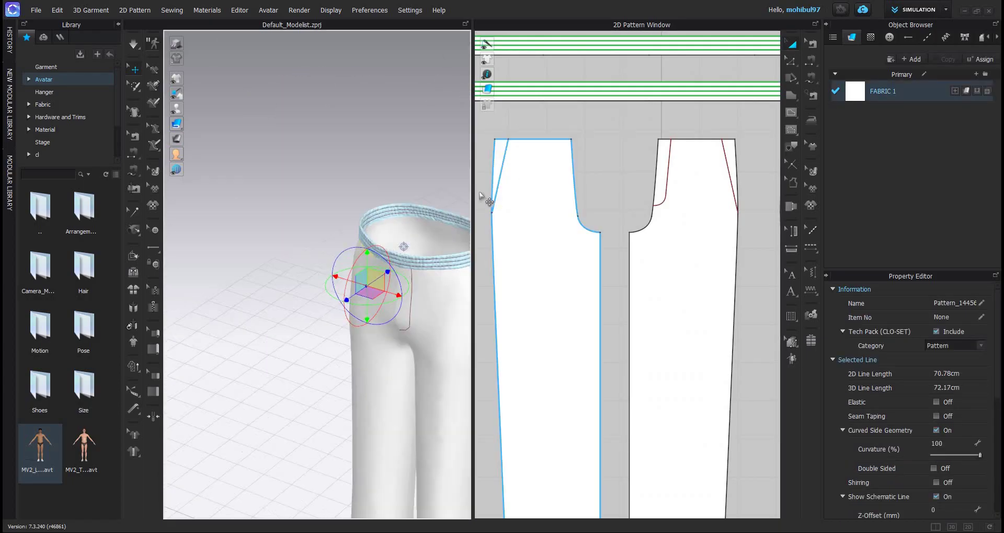
Step: Try to cut and sew both front patterns along their slanted pocket lines
left_click(723, 147)
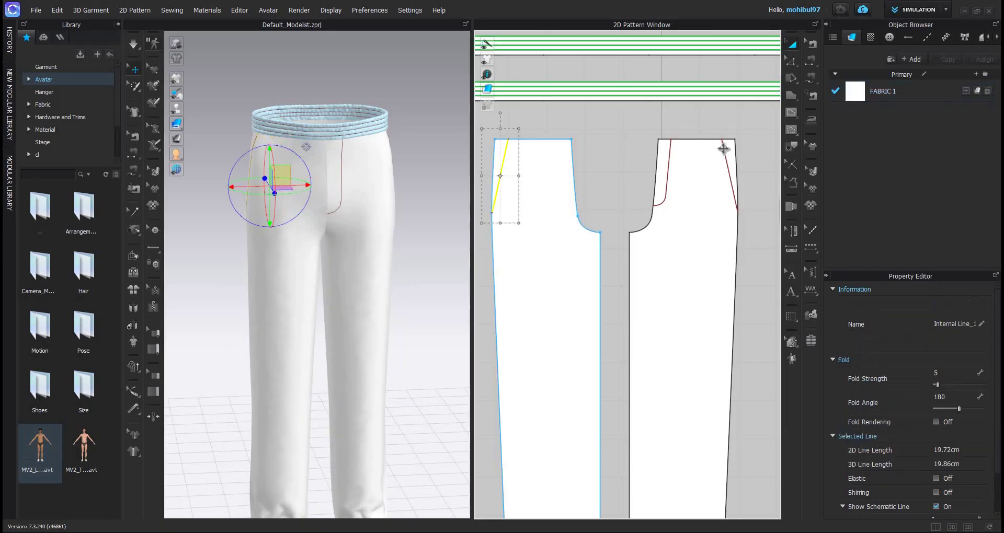
right_click(723, 148)
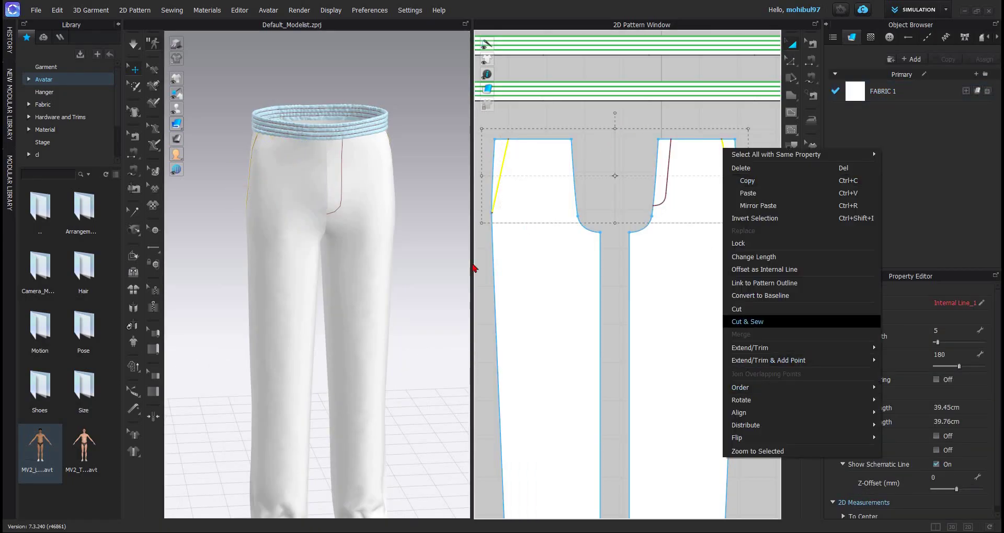
left_click(752, 322)
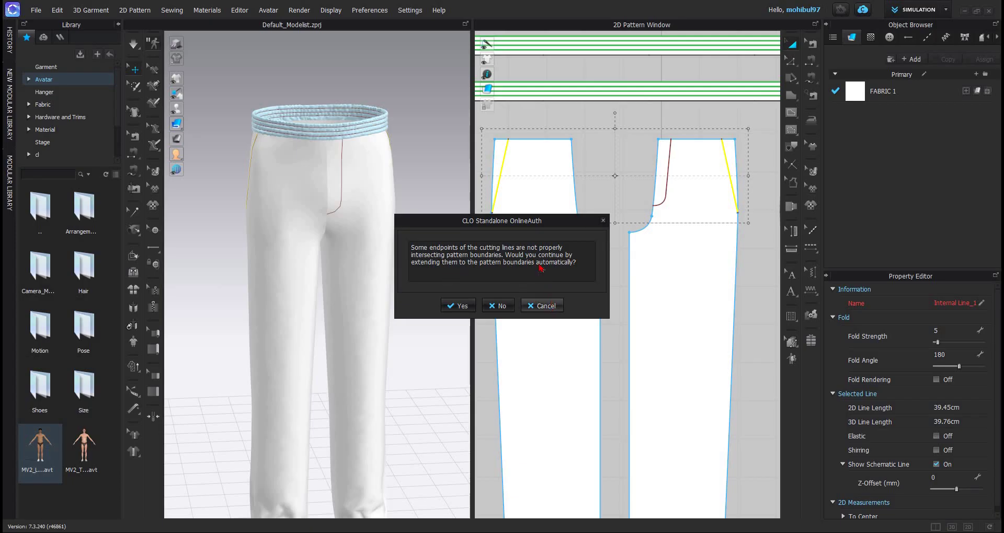
left_click(543, 305)
Step: Move the lower endpoint of the pocket line onto the side seam outline of the front pattern without the fly line
scroll(721, 175, "up", 7)
middle_click_drag(721, 175, 600, 90)
scroll(587, 281, "down", 8)
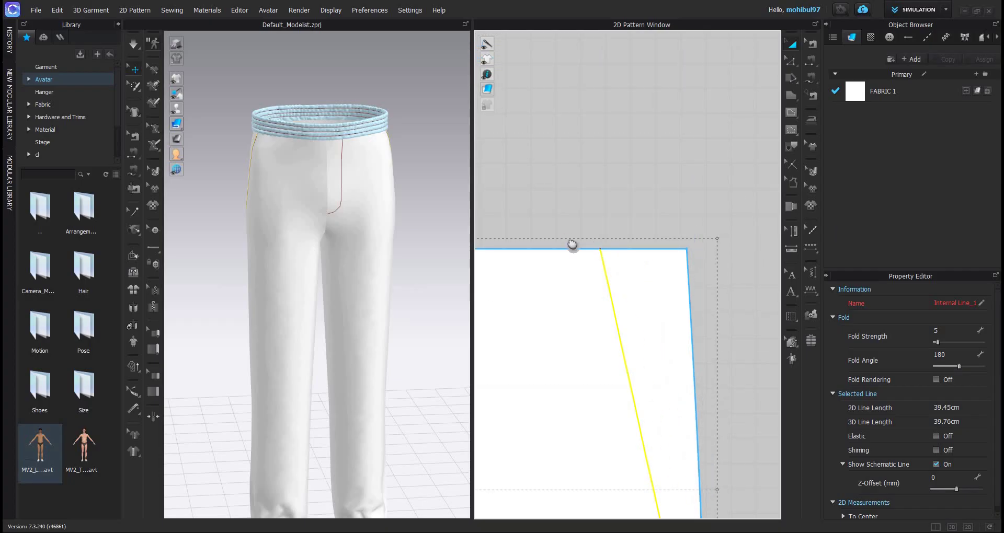
scroll(577, 238, "down", 2)
scroll(626, 325, "up", 8)
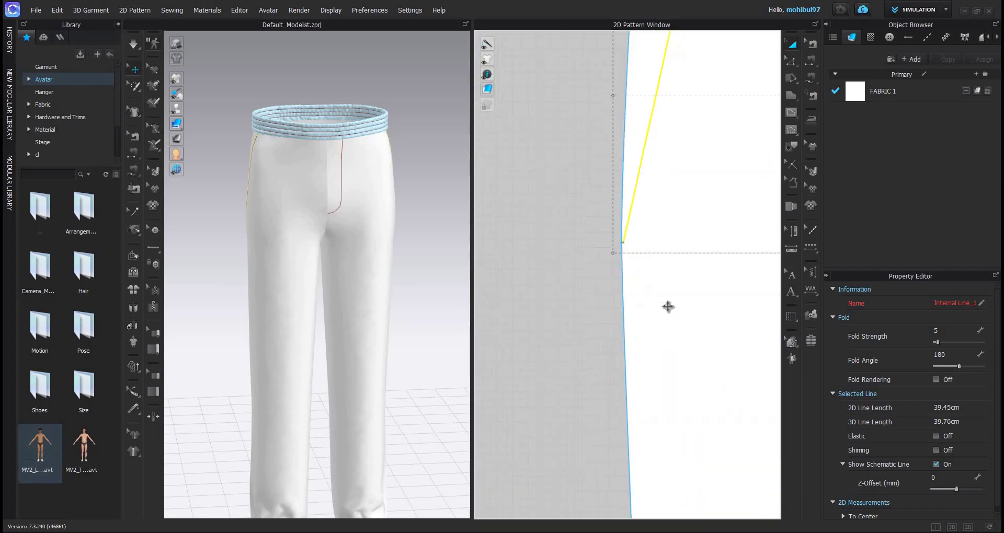
scroll(662, 374, "up", 4)
left_click(791, 231)
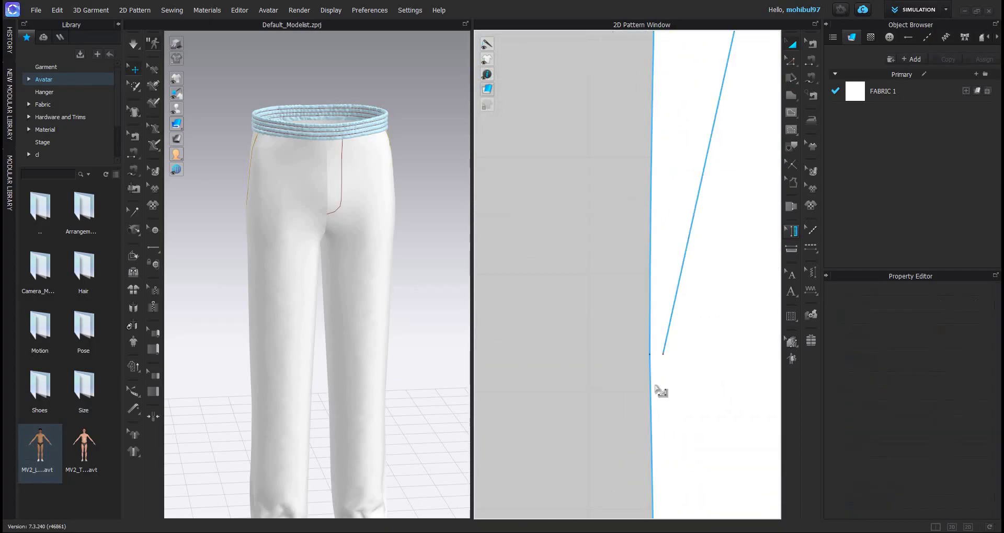
key("z")
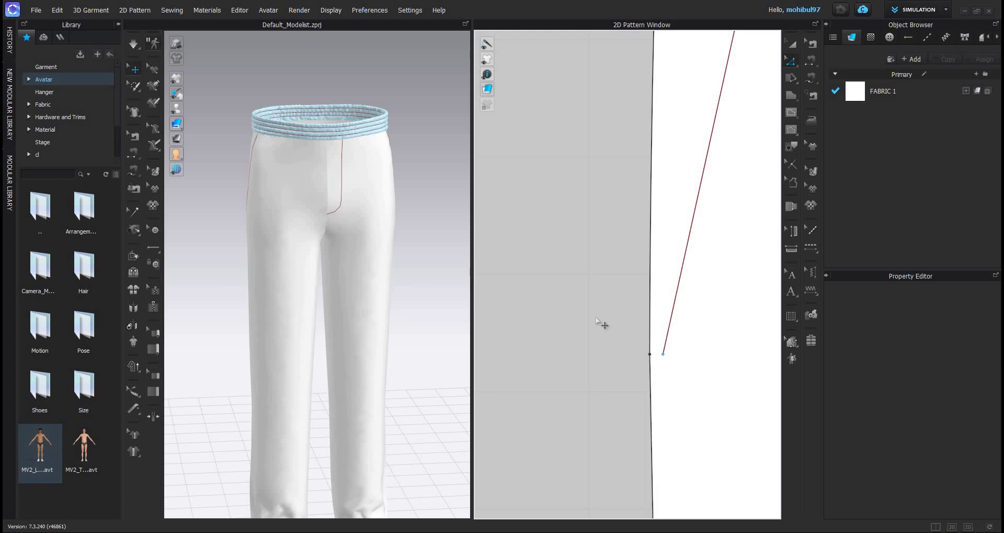
left_click_drag(663, 355, 650, 355)
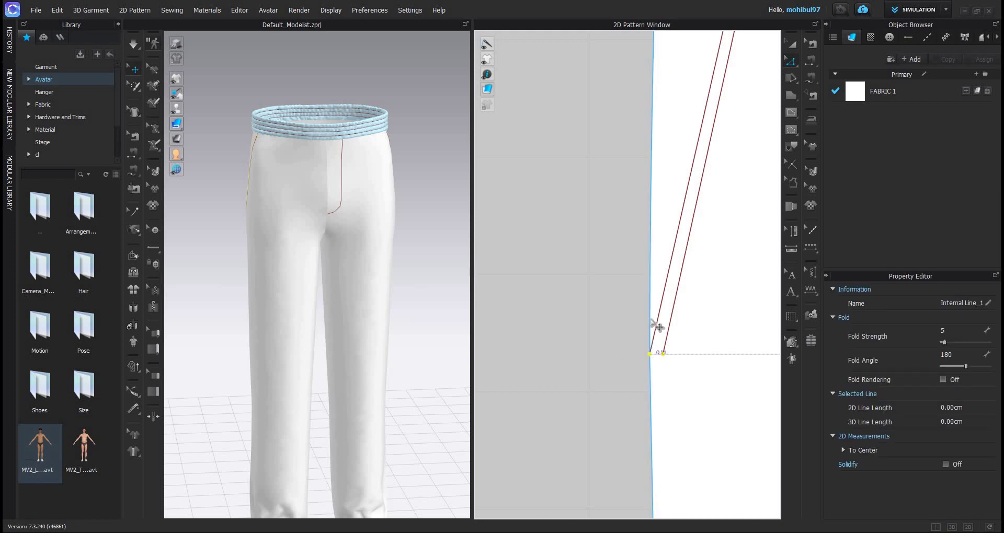
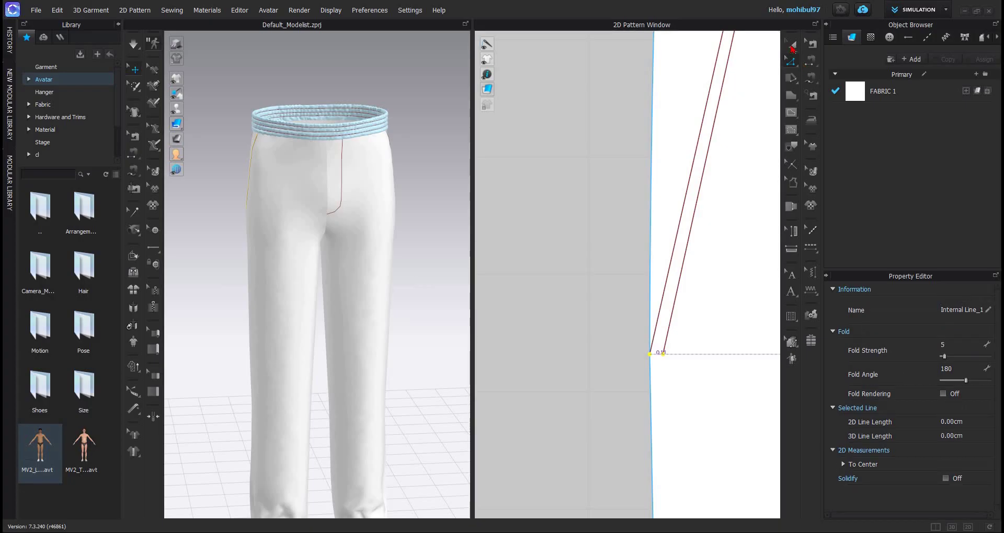
Step: Cut and sew the front pattern with the fly line along its slanted pocket line
scroll(647, 251, "down", 6)
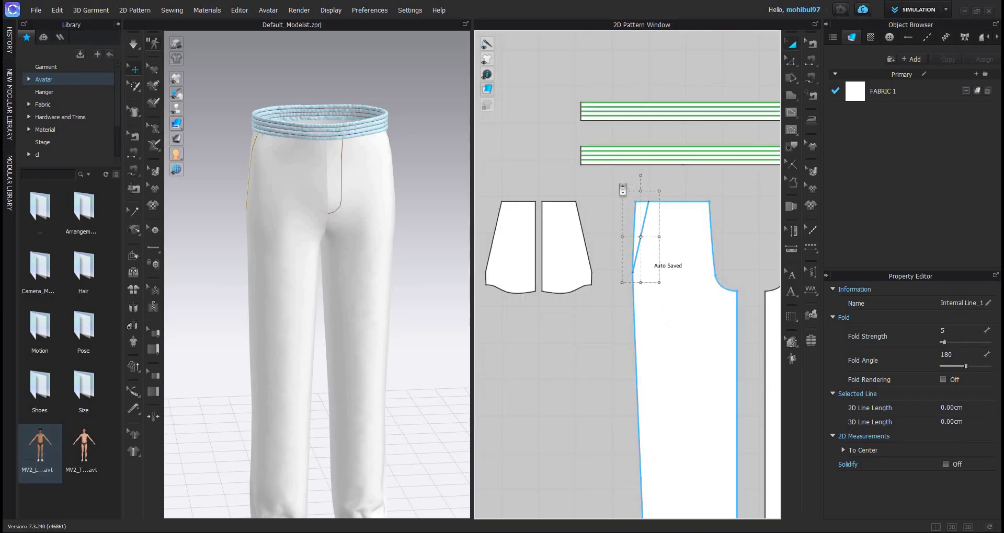
scroll(625, 190, "up", 5)
scroll(693, 177, "up", 3)
right_click(692, 172)
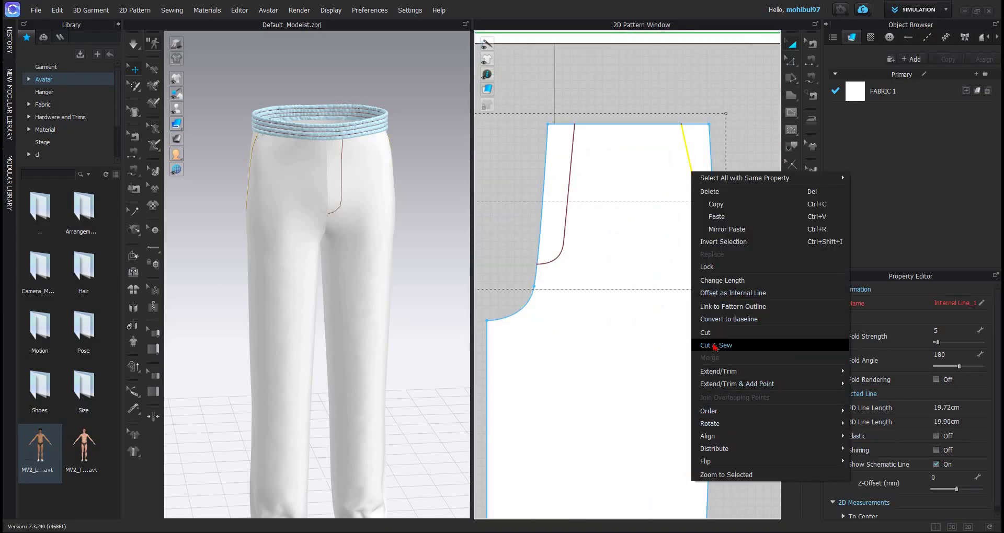
left_click(711, 343)
Step: Cut and sew the front pattern without the fly line along its slanted pocket line
scroll(625, 258, "down", 5)
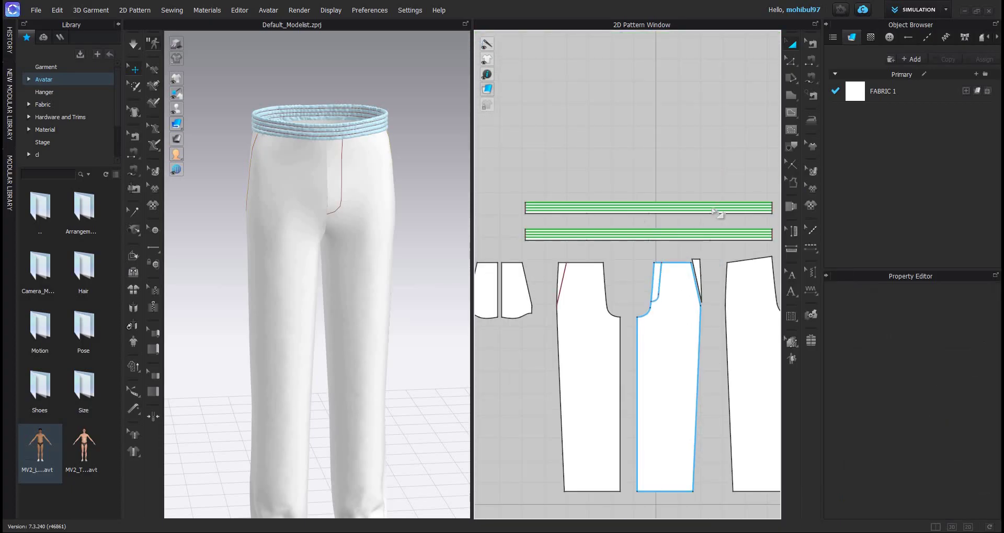
middle_click_drag(654, 248, 730, 179)
mouse_move(614, 183)
middle_mouse_down()
mouse_move(545, 169)
mouse_move(600, 184)
middle_mouse_up()
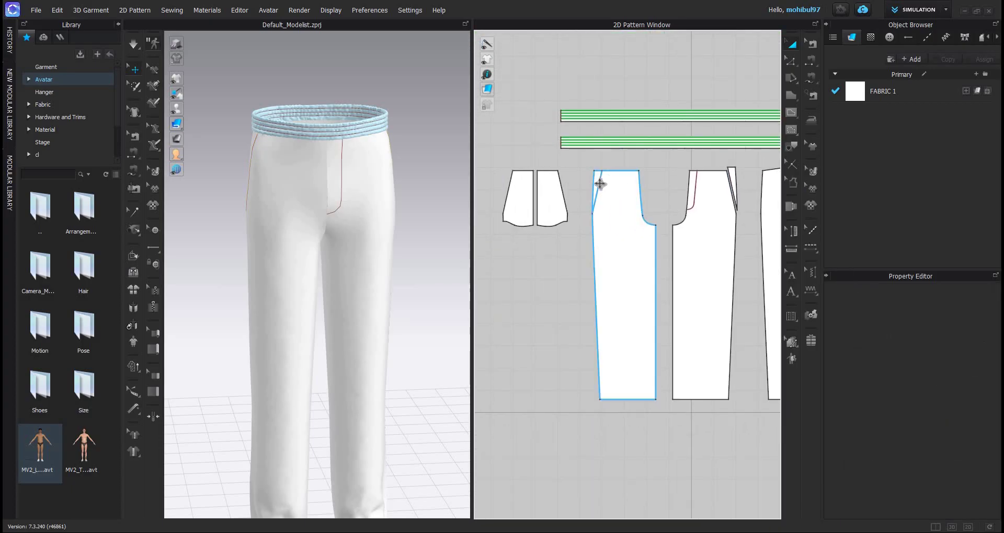
left_click(599, 183)
right_click(600, 182)
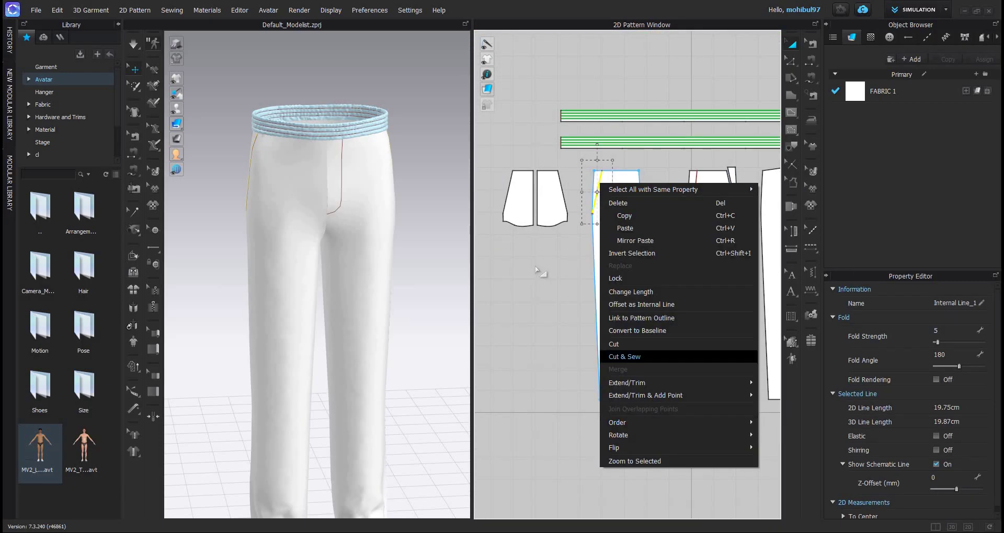
left_click(632, 358)
Step: Merge the triangle cut from the front without the fly line with its pocket bag along their slanted edges
scroll(542, 183, "up", 5)
middle_click_drag(542, 183, 621, 232)
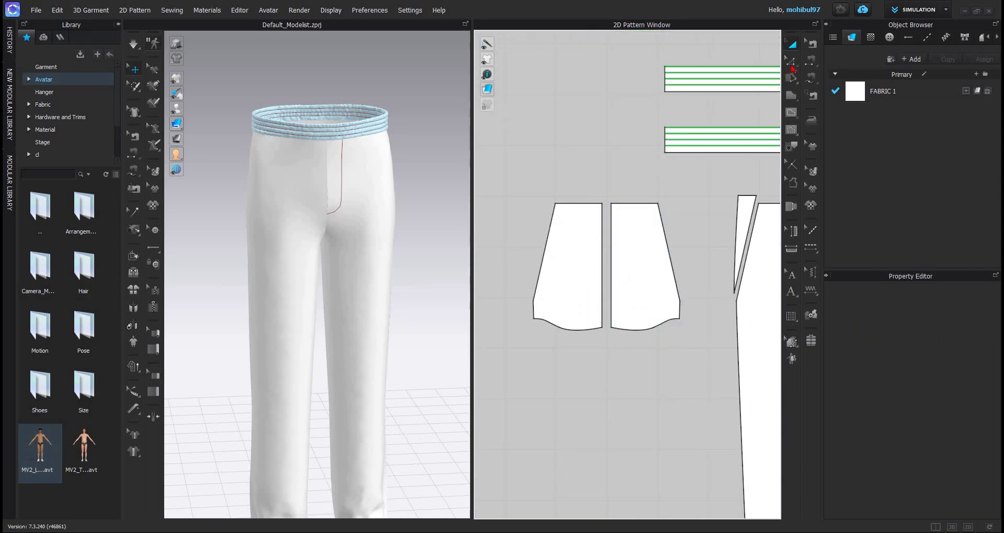
key("z")
left_click(753, 217)
left_click(549, 248, "shift")
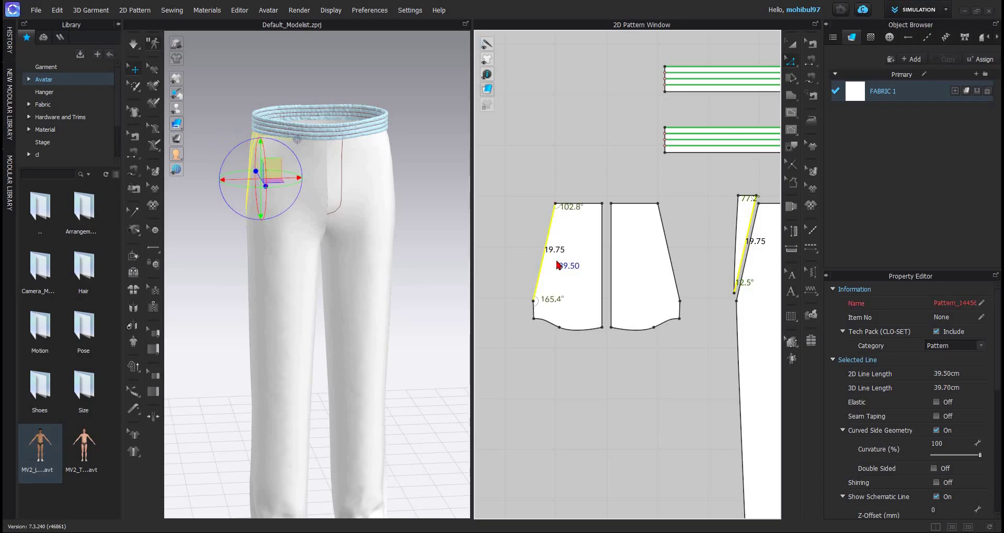
right_click(547, 245)
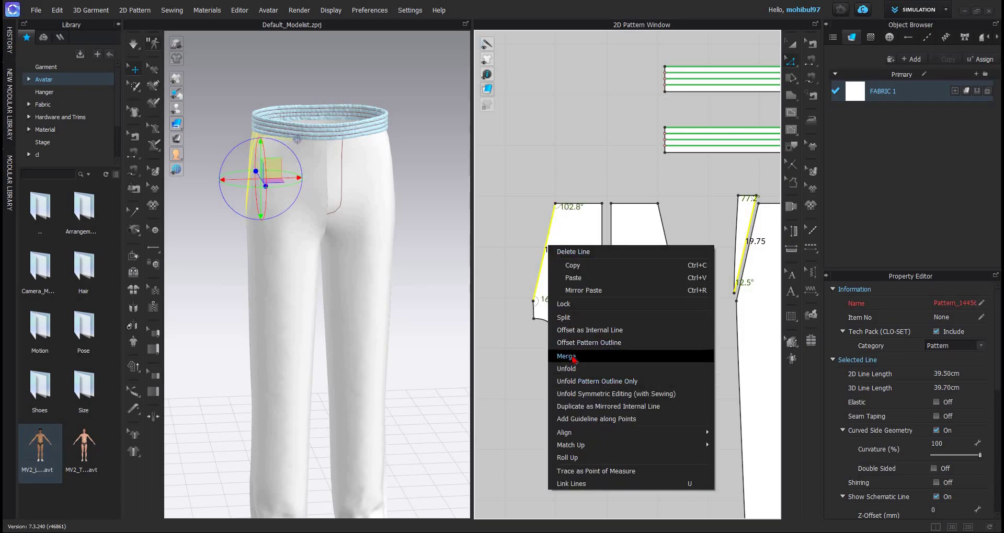
left_click(567, 356)
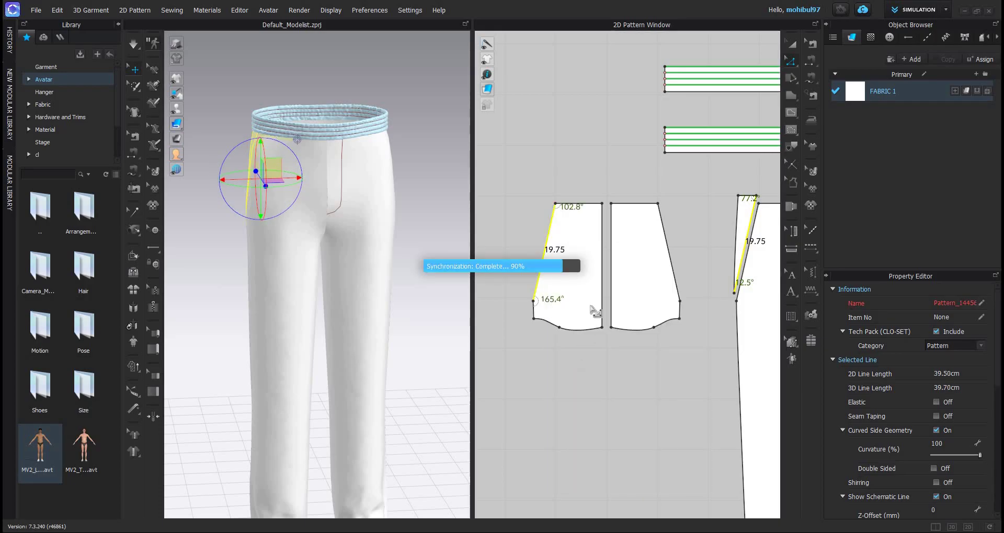
Step: Merge the other pocket bag with the triangle cut from the fly-side front along their slanted edges
left_click(668, 250)
scroll(663, 250, "down", 5)
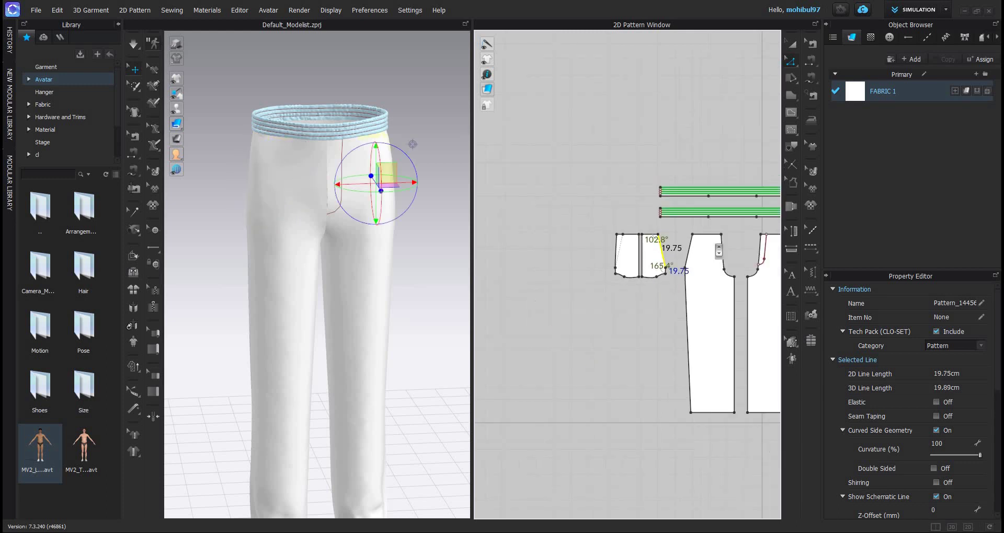
middle_click_drag(778, 252, 706, 253)
scroll(703, 251, "up", 3)
left_click(700, 246, "shift")
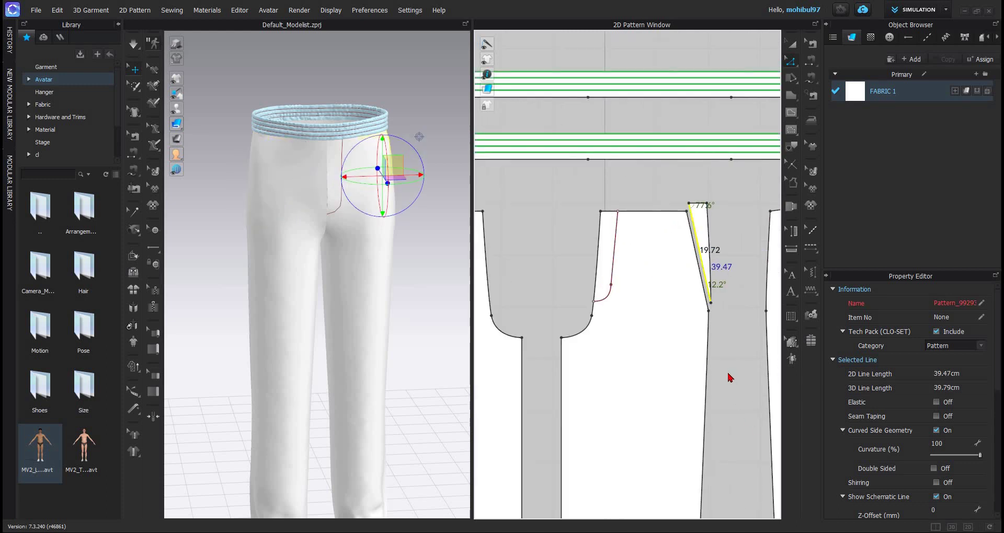
right_click(701, 248)
left_click(725, 357)
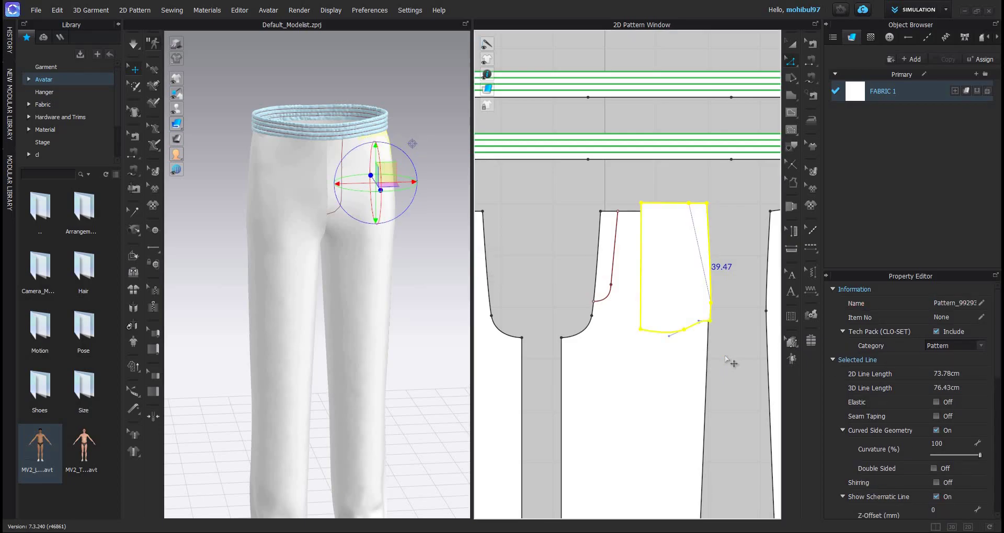
Step: Move the merged pocket bag off the fly-side front pattern and place it beside the other pocket bag
key("a")
scroll(648, 258, "down", 5)
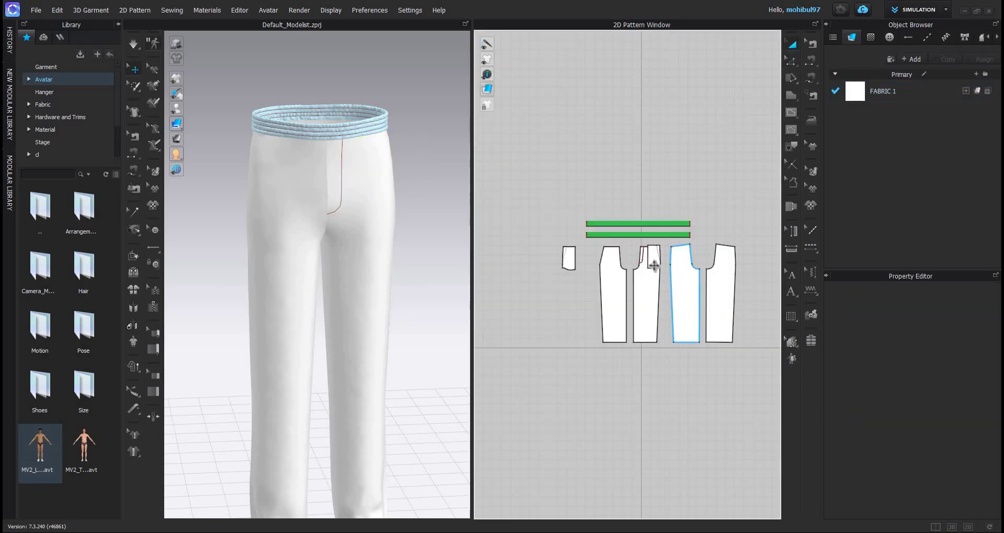
scroll(494, 259, "up", 4)
left_click(487, 262)
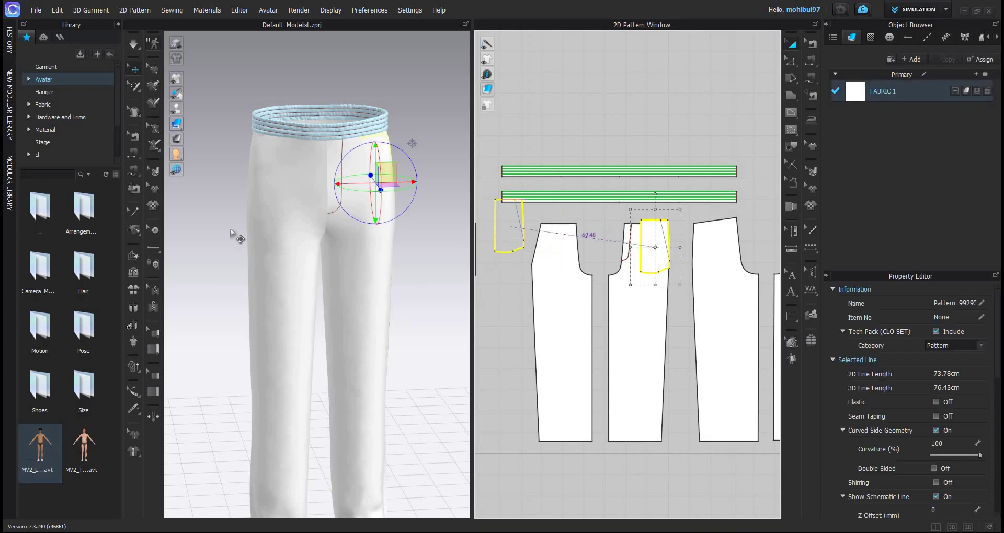
Step: Simulate the trousers with the merged pocket bags and check the pocket area from the side
scroll(243, 246, "down", 3)
right_click_drag(245, 246, 210, 250)
scroll(243, 244, "up", 2)
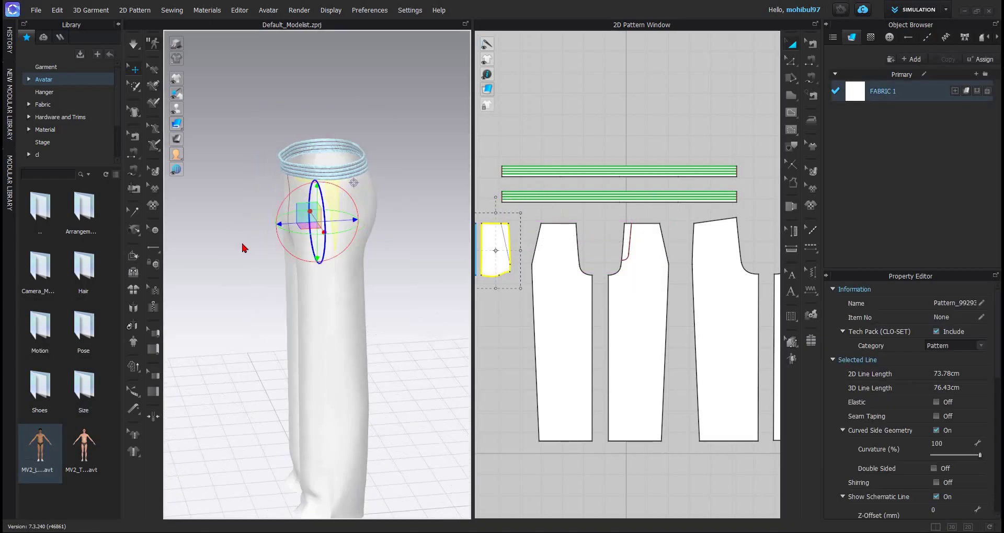
key("space")
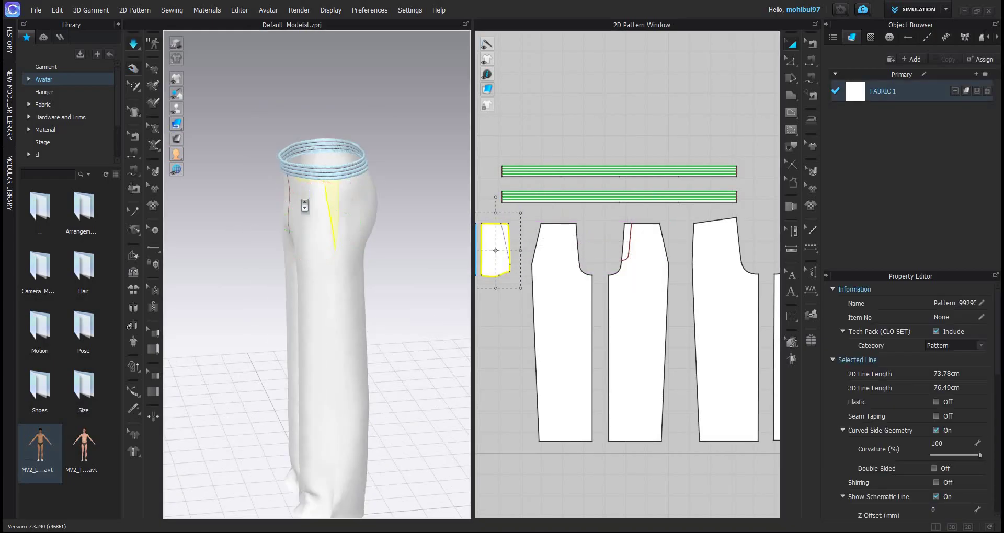
right_click_drag(364, 198, 554, 159)
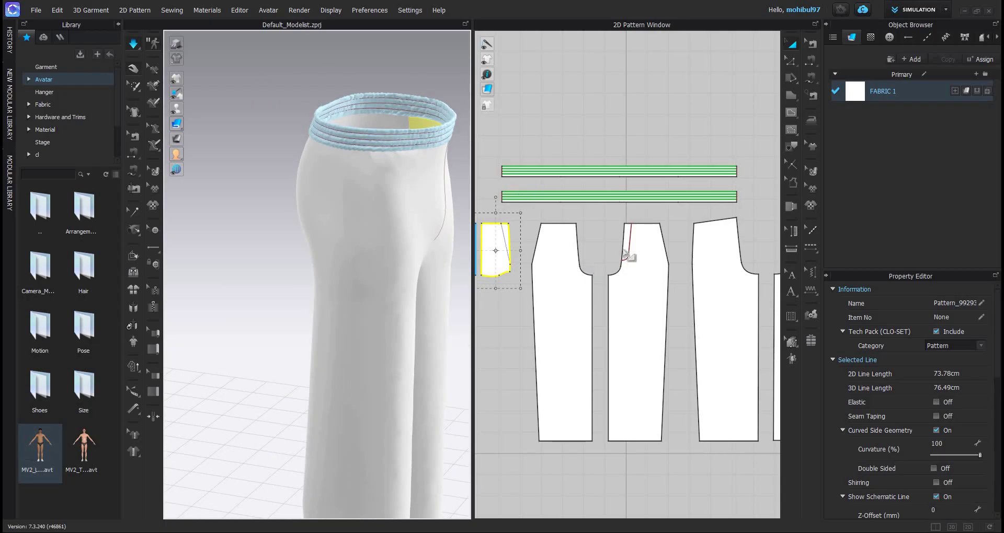
Step: Offset the slanted pocket edges of both front patterns as one internal line at 1.20 cm with Extend on
scroll(627, 255, "down", 4)
key("z")
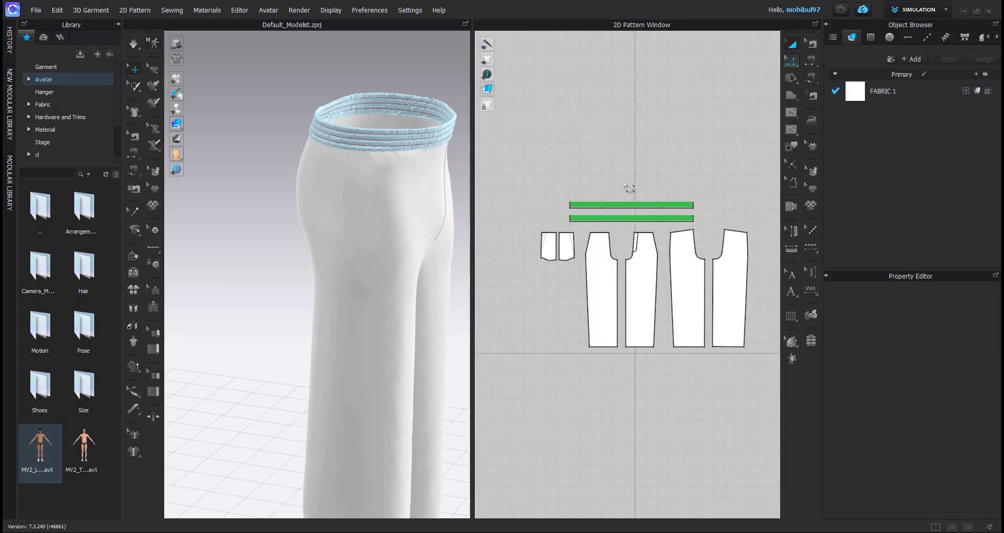
scroll(625, 188, "up", 4)
left_click(589, 243)
scroll(711, 210, "down", 5)
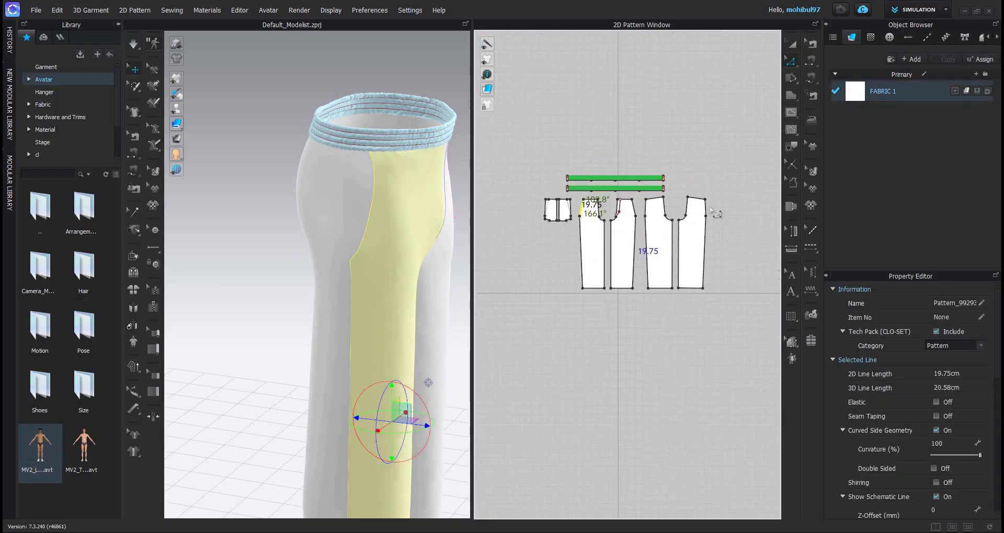
scroll(658, 220, "up", 2)
left_click(608, 205, "shift")
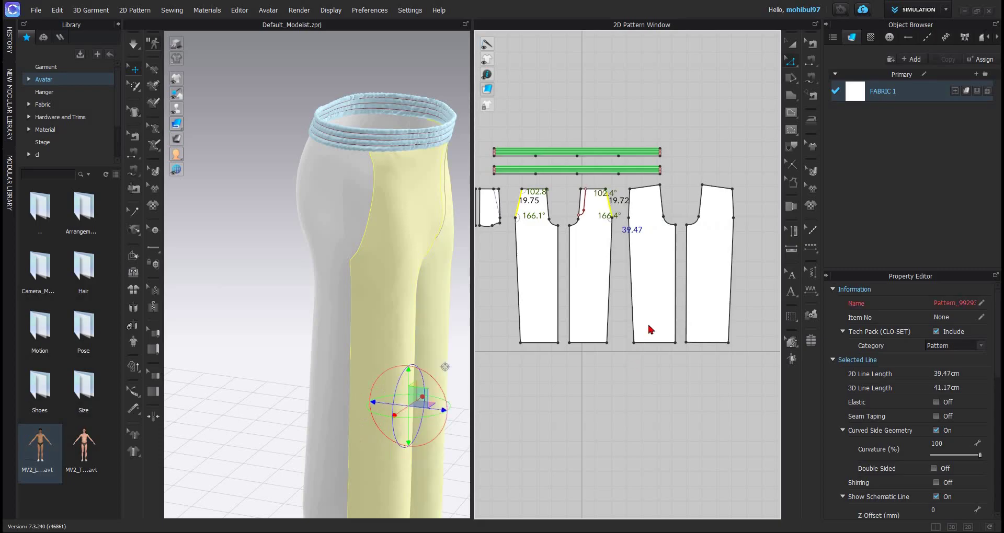
right_click(611, 210)
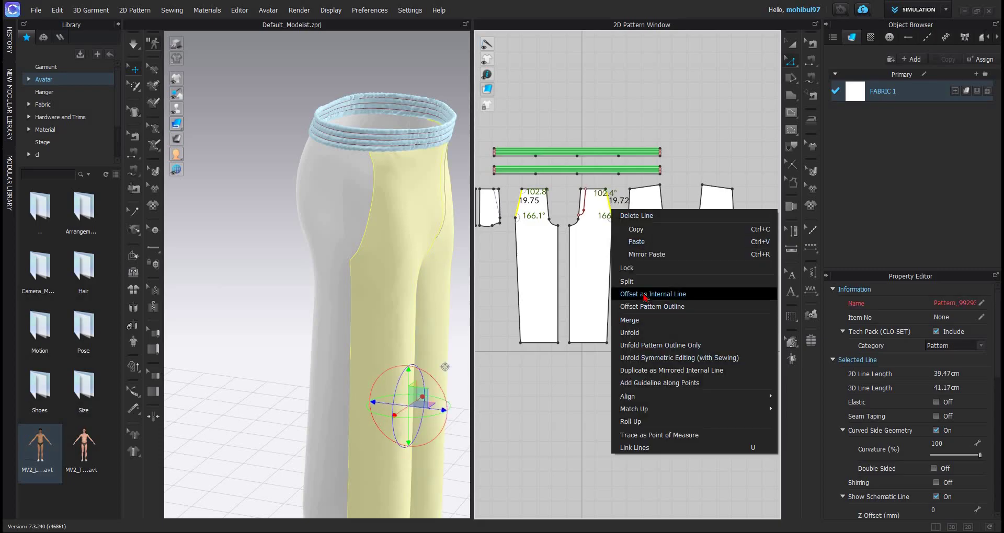
left_click(642, 295)
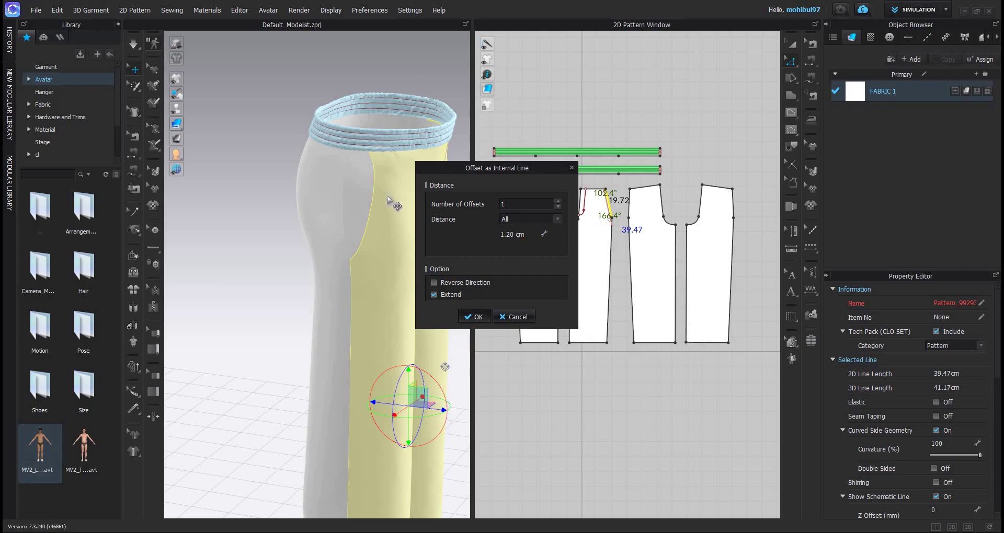
key("Return")
Step: Select both front patterns on the 3D garment and strengthen them
scroll(381, 197, "up", 5)
scroll(670, 221, "up", 5)
middle_click_drag(670, 221, 627, 236)
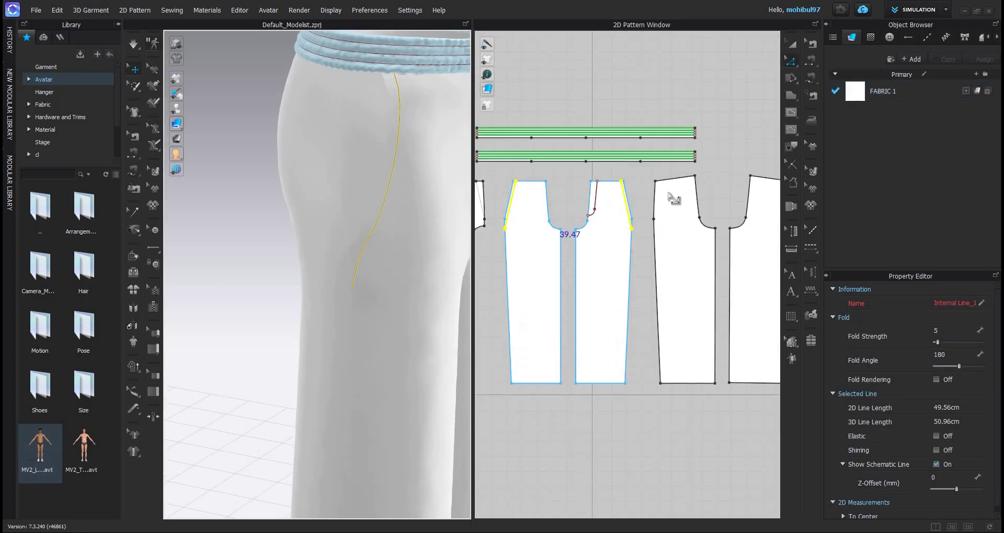
left_click(673, 198)
scroll(295, 272, "down", 3)
left_click(359, 282)
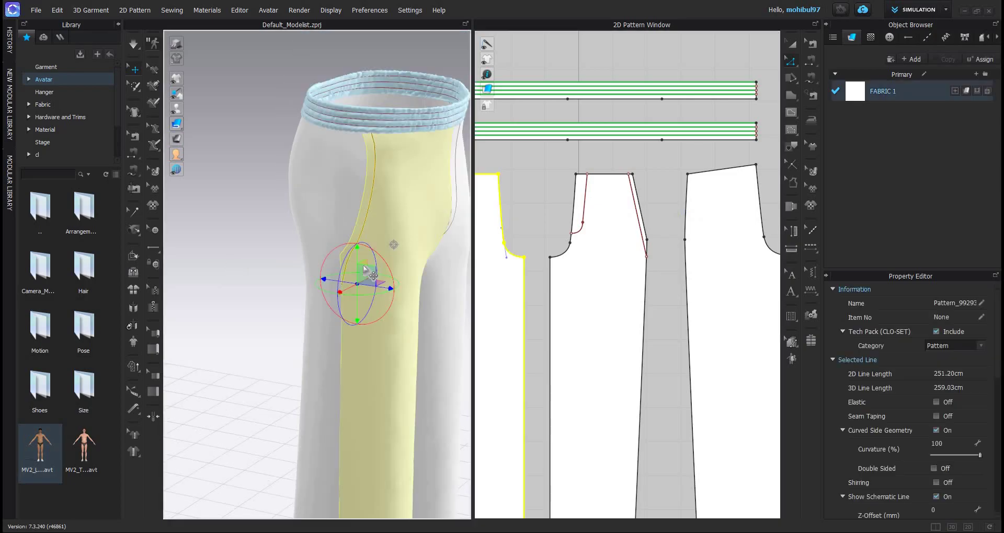
scroll(360, 280, "down", 4)
right_click_drag(416, 272, 369, 269)
left_click(361, 260, "shift")
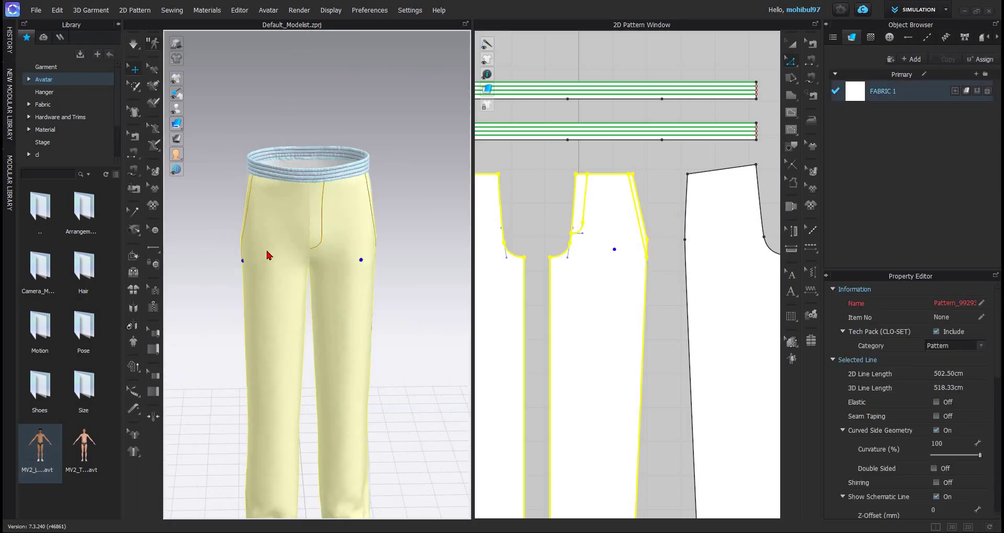
Step: Simulate the strengthened fronts and inspect the slanted pocket edge and its offset line from the side
key("q")
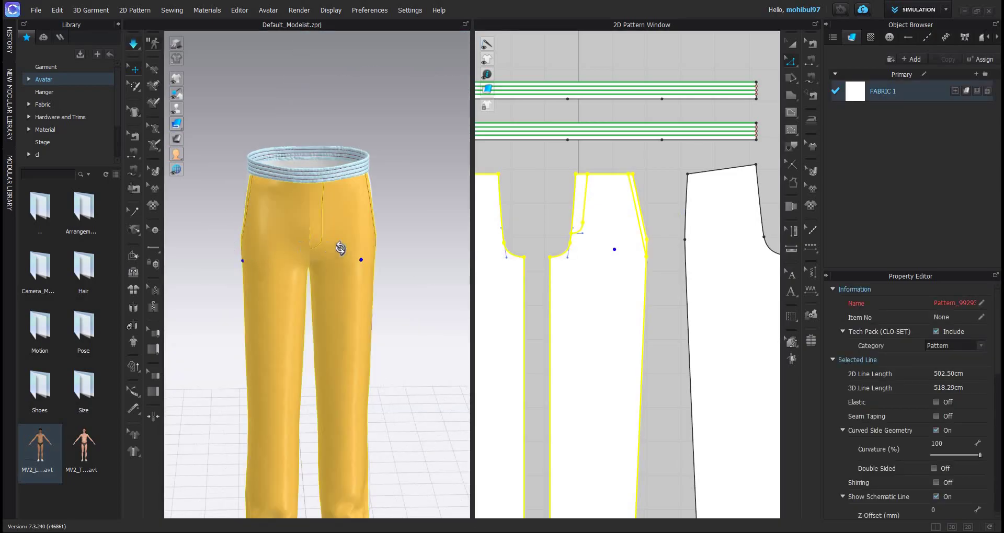
right_click_drag(345, 281, 341, 290)
scroll(343, 290, "up", 3)
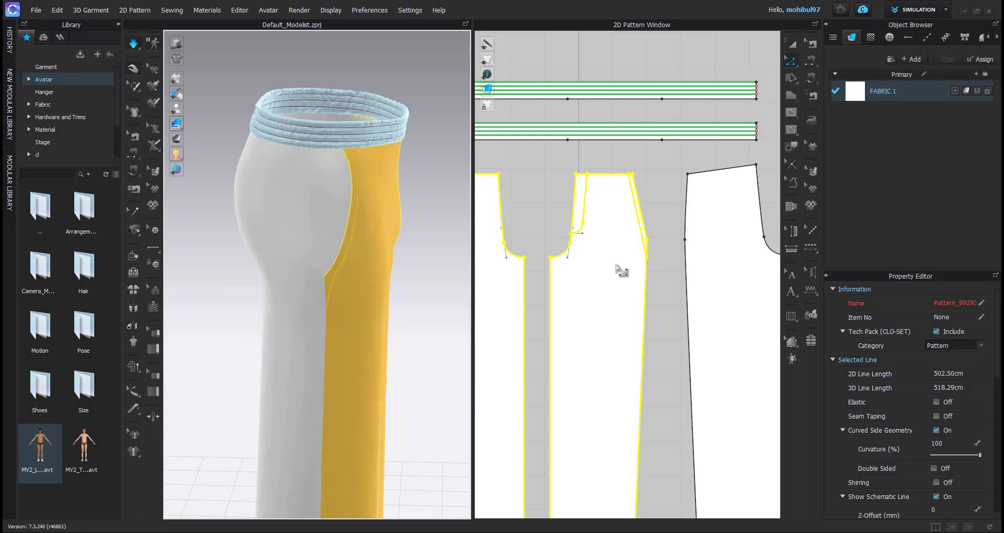
left_click(654, 251)
scroll(646, 249, "up", 5)
middle_click_drag(652, 251, 639, 287)
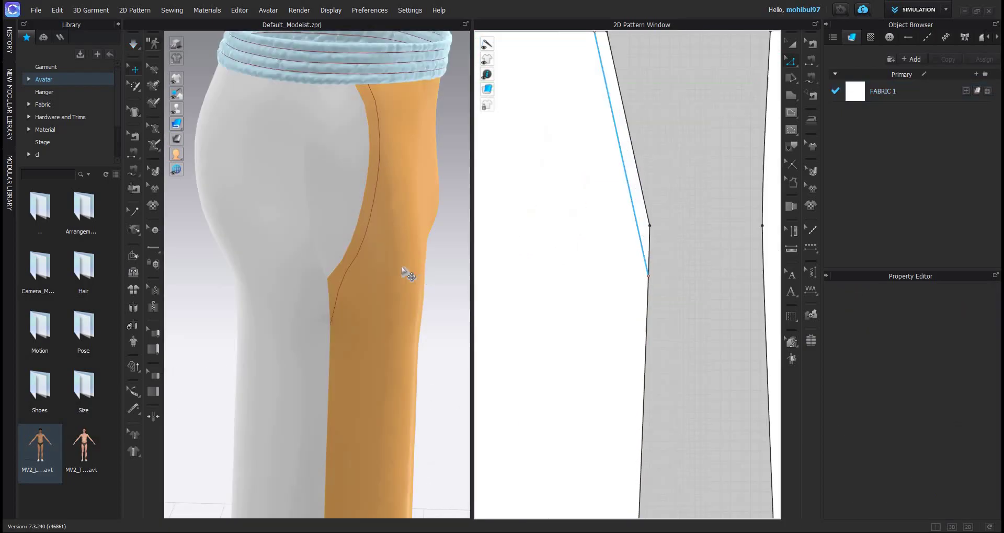
Step: Pull the front pattern slightly away from the back in 3D, and re-simulate the trousers
scroll(337, 263, "down", 2)
right_click_drag(330, 263, 359, 272)
left_click(378, 310)
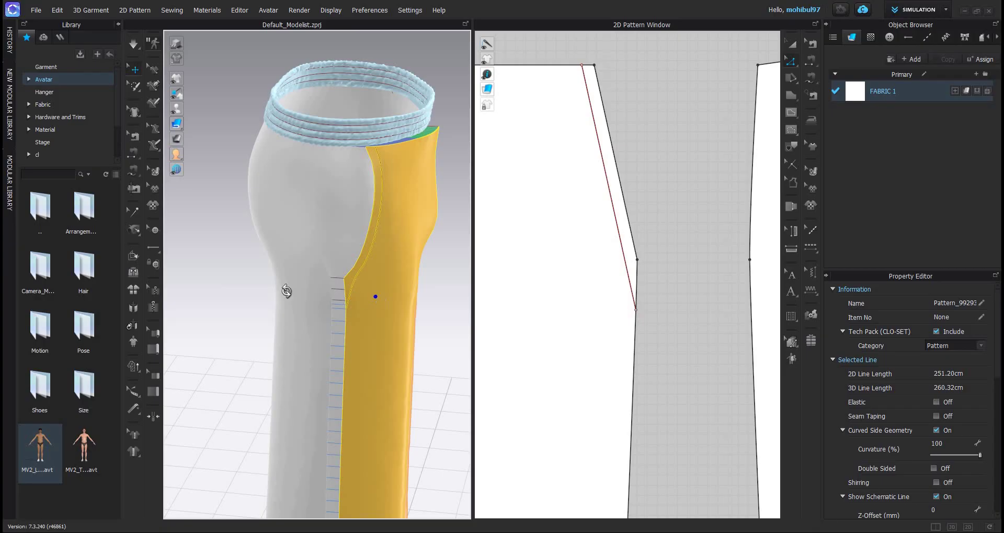
key("2")
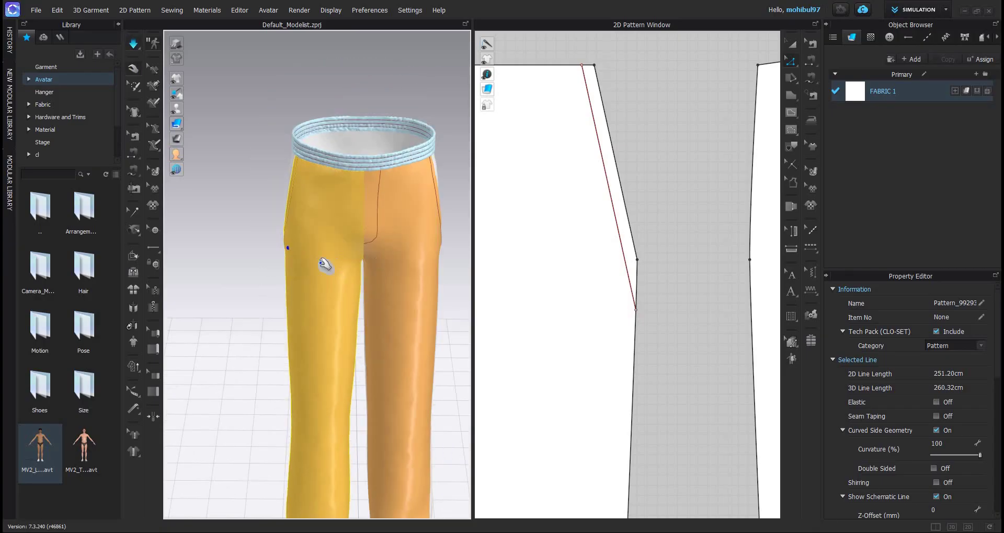
right_click_drag(332, 267, 416, 258)
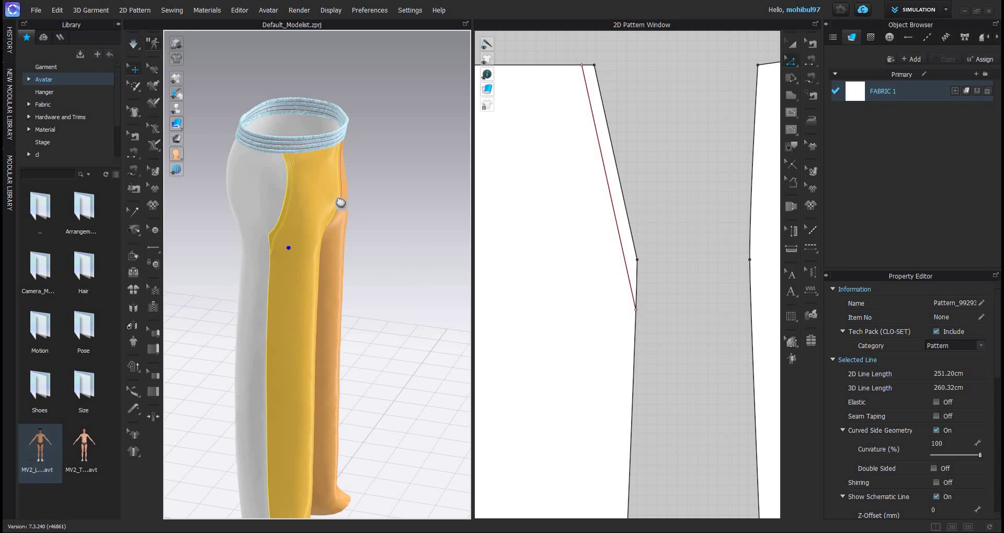
left_click_drag(341, 203, 341, 206)
key("2")
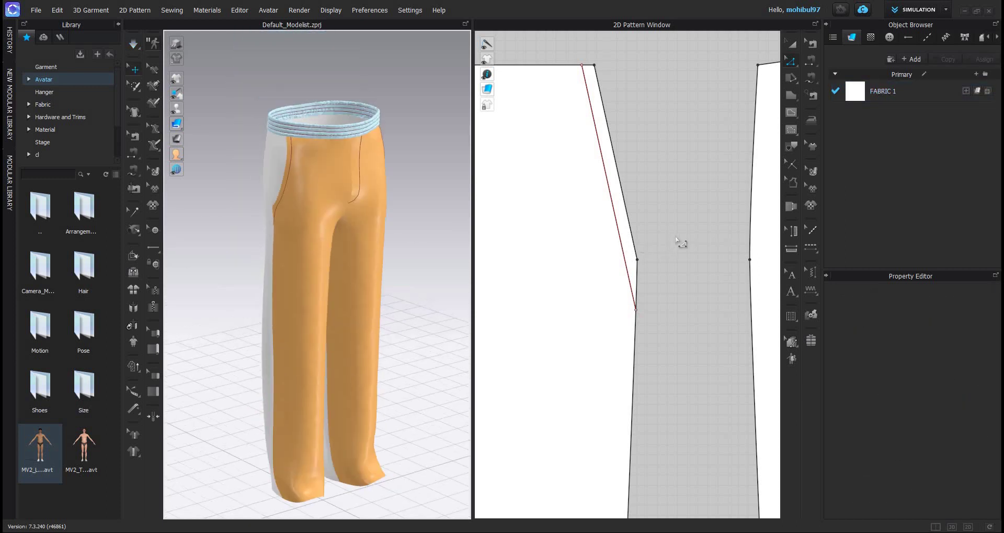
Step: Delete the offset internal lines beside the slanted pocket edges on both front patterns
left_click(624, 253)
key("Delete")
scroll(548, 237, "down", 5)
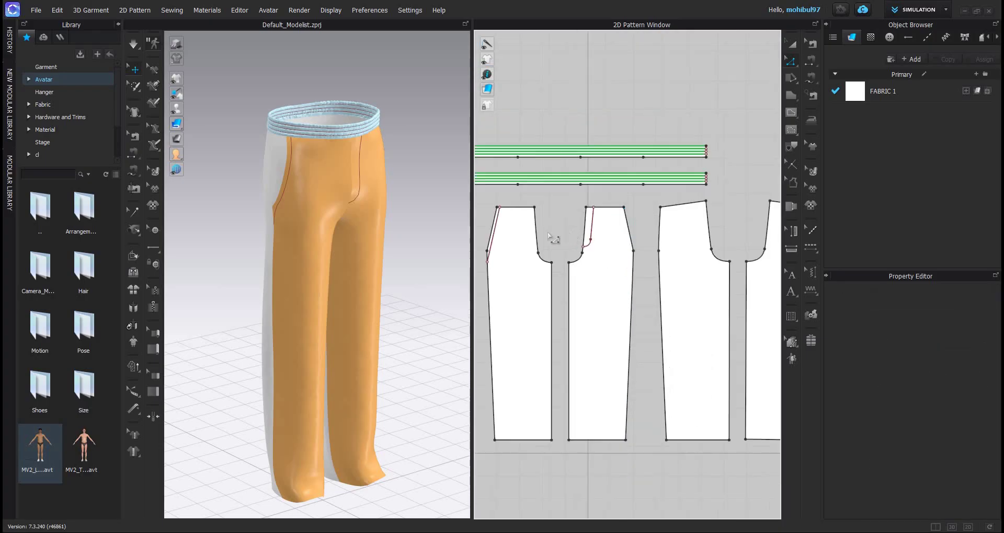
scroll(587, 249, "up", 8)
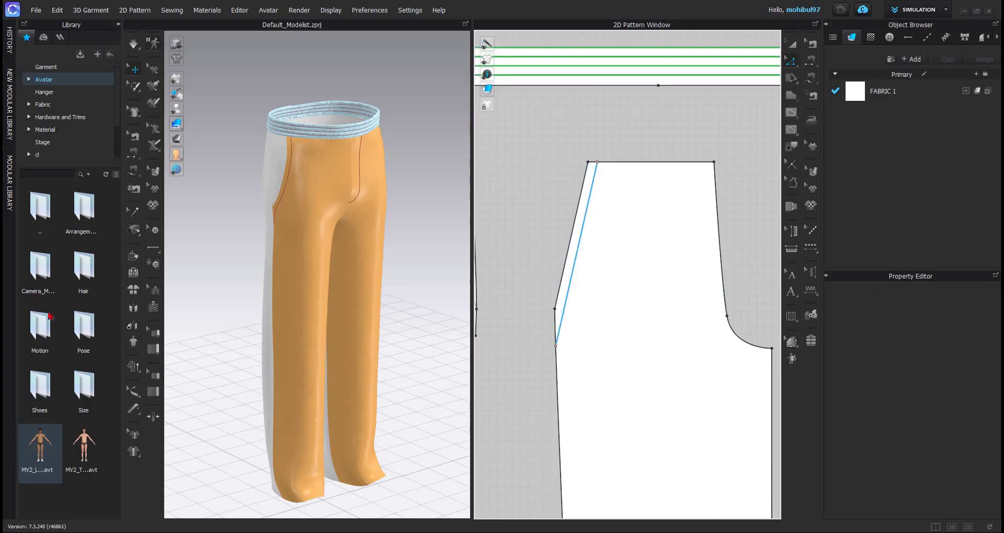
left_click(577, 249)
key("Delete")
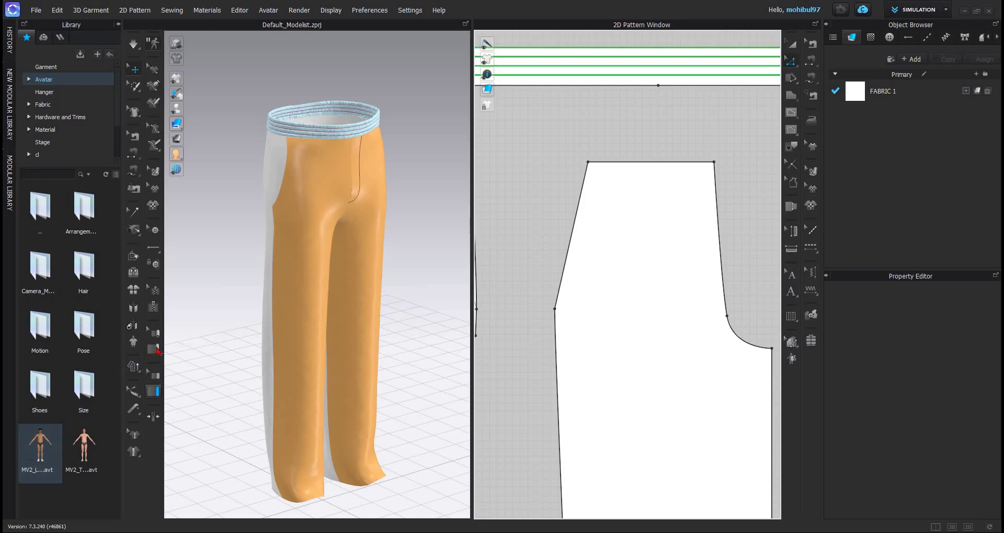
Step: Add a binding along the slanted pocket edge of the front pattern and set its width to 1 cm
left_click(155, 349)
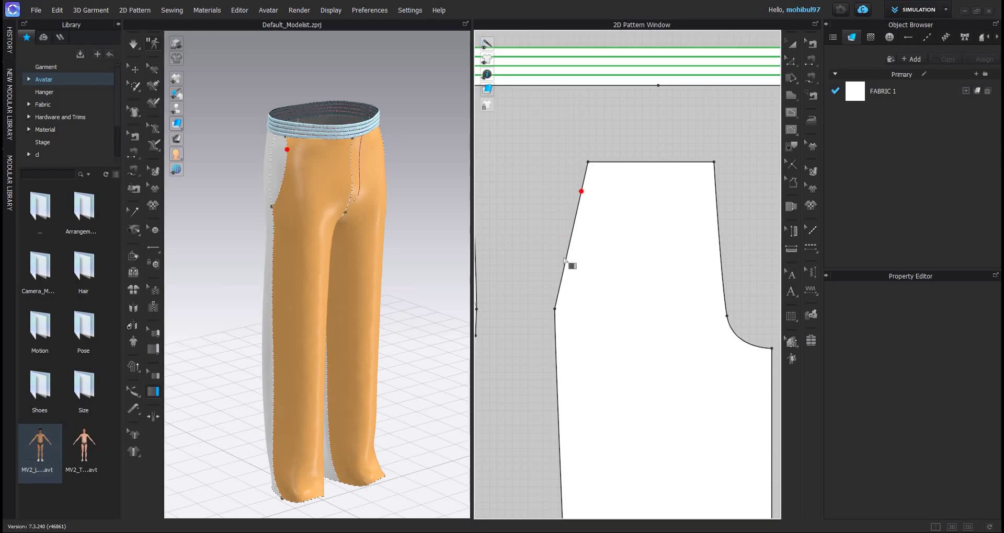
left_click(524, 311)
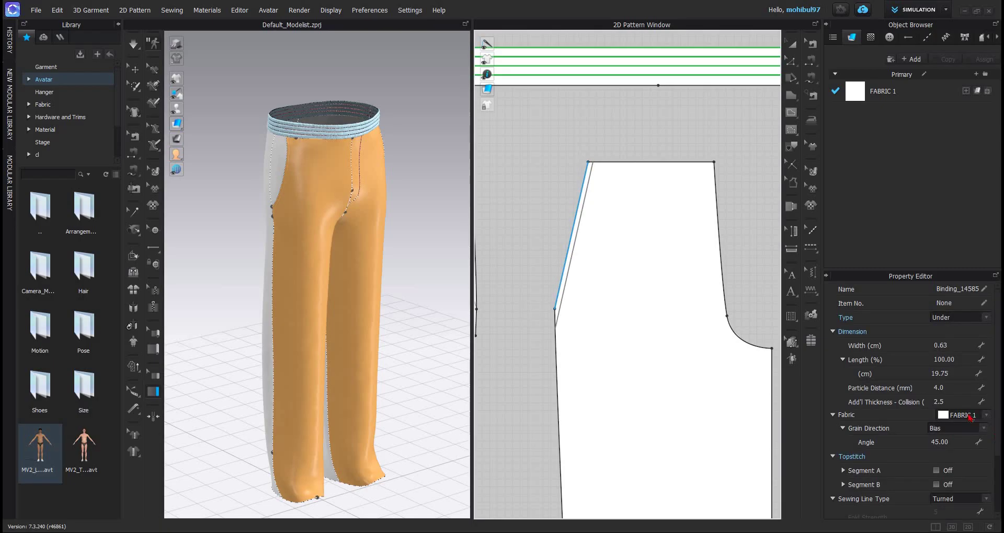
double_click(937, 343)
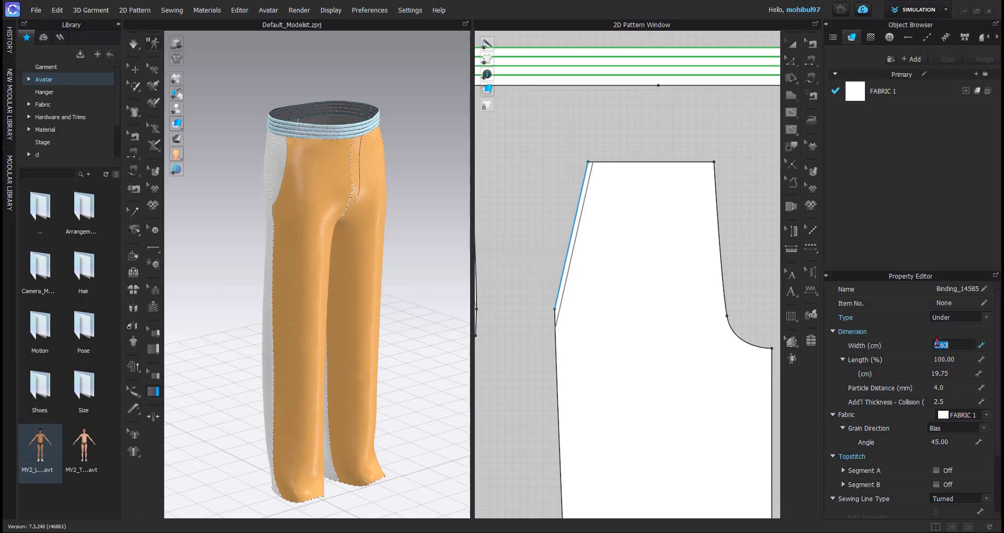
type("1")
key("Return")
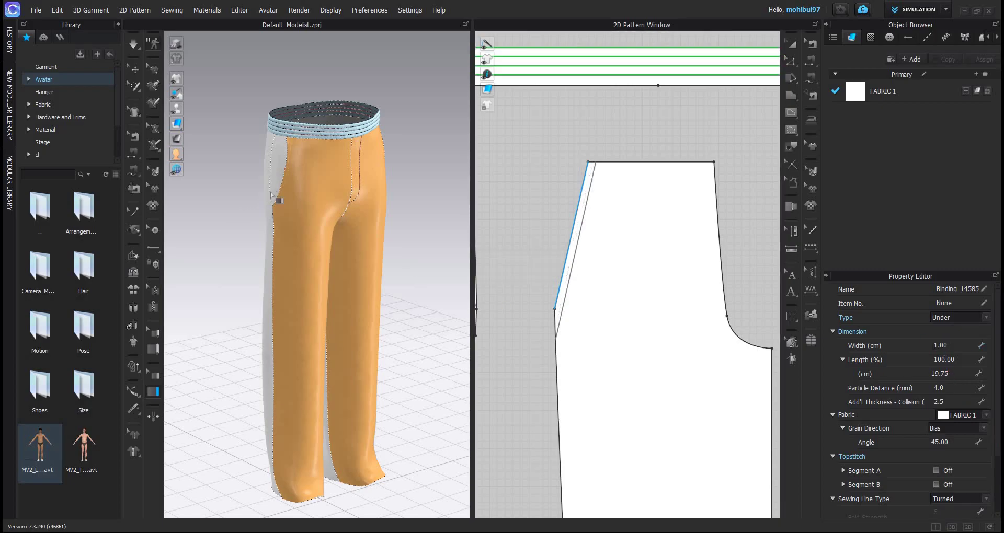
Step: Simulate the trousers and pull the front pattern and inner pocket piece in 3D to settle the bound pocket opening
scroll(323, 271, "up", 5)
scroll(323, 272, "down", 5)
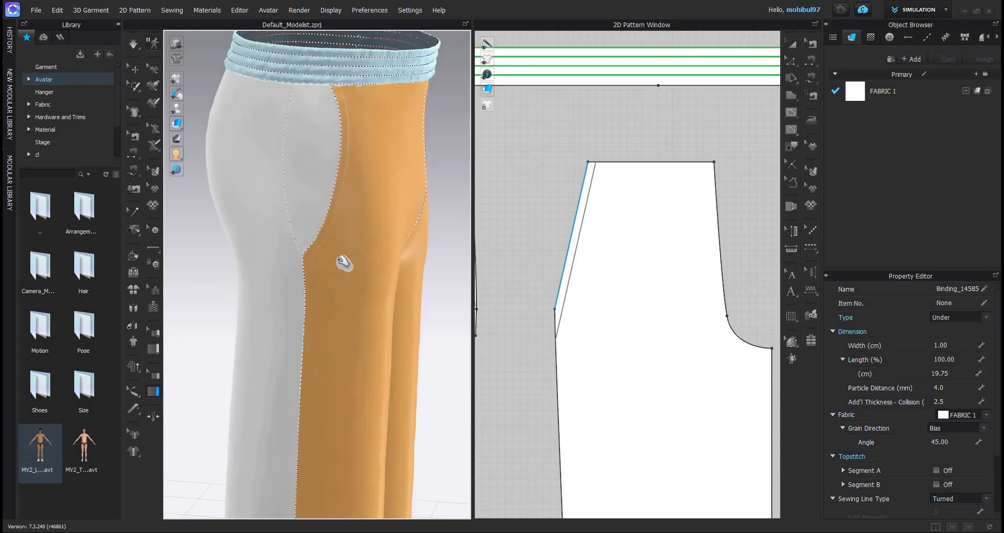
right_click_drag(371, 257, 399, 170)
left_click_drag(427, 210, 429, 235)
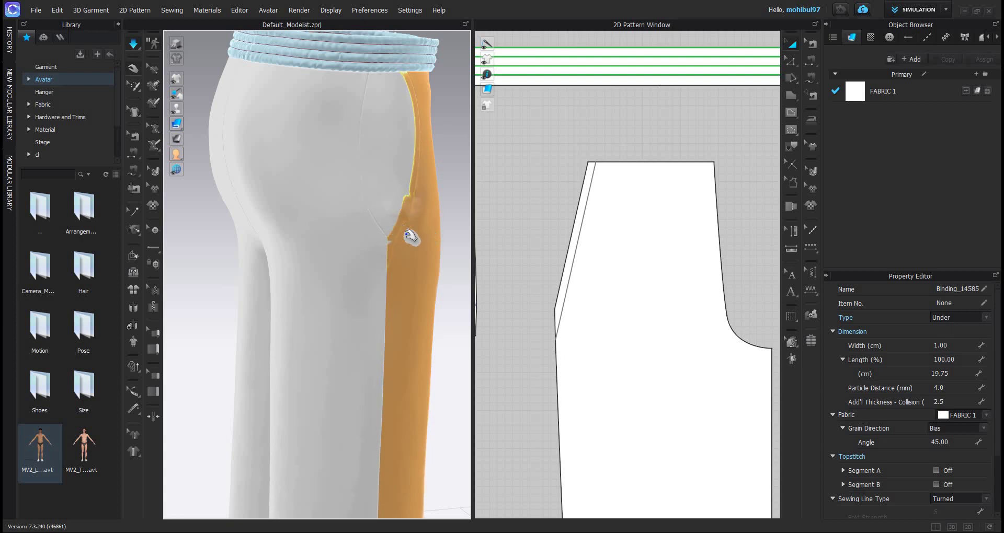
right_click_drag(463, 250, 458, 251)
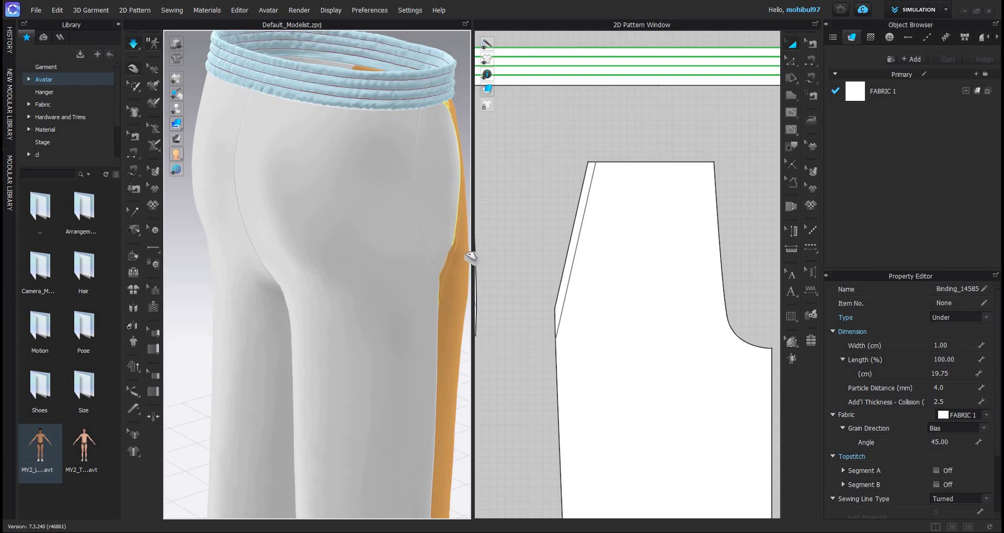
left_click(460, 258)
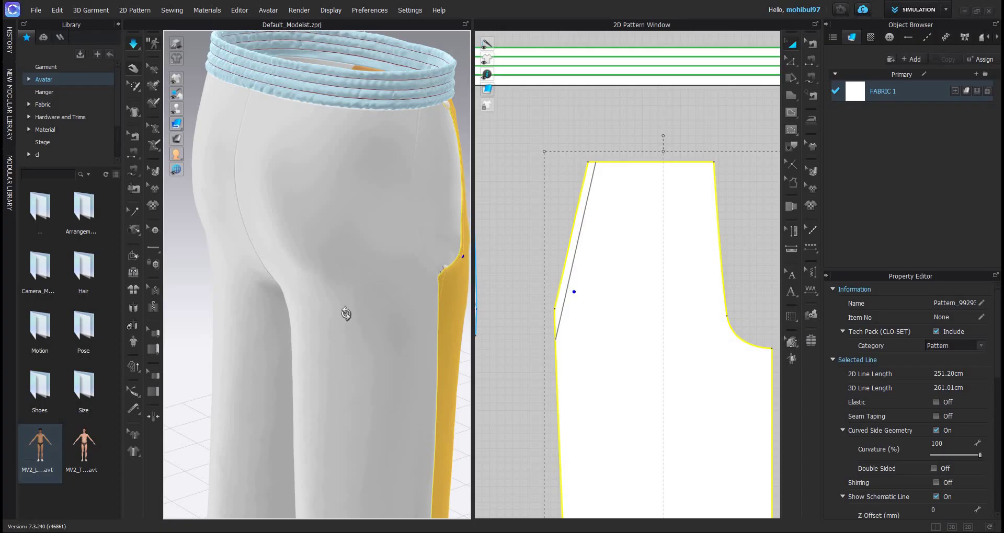
right_click_drag(382, 335, 410, 297)
mouse_move(413, 307)
left_mouse_down()
mouse_move(417, 324)
mouse_move(406, 314)
left_mouse_up()
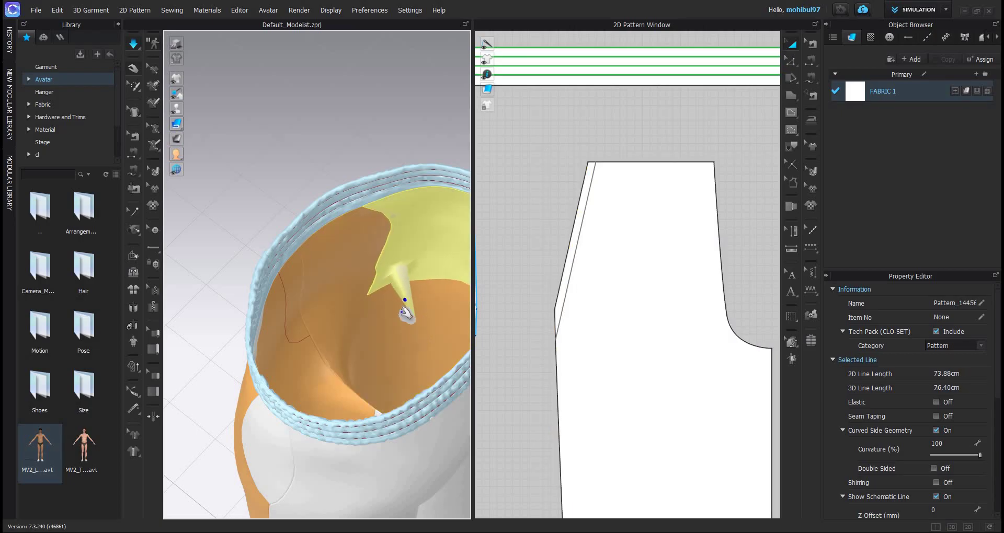
right_click_drag(361, 255, 397, 246)
right_click_drag(529, 201, 600, 206)
right_click_drag(303, 272, 375, 296)
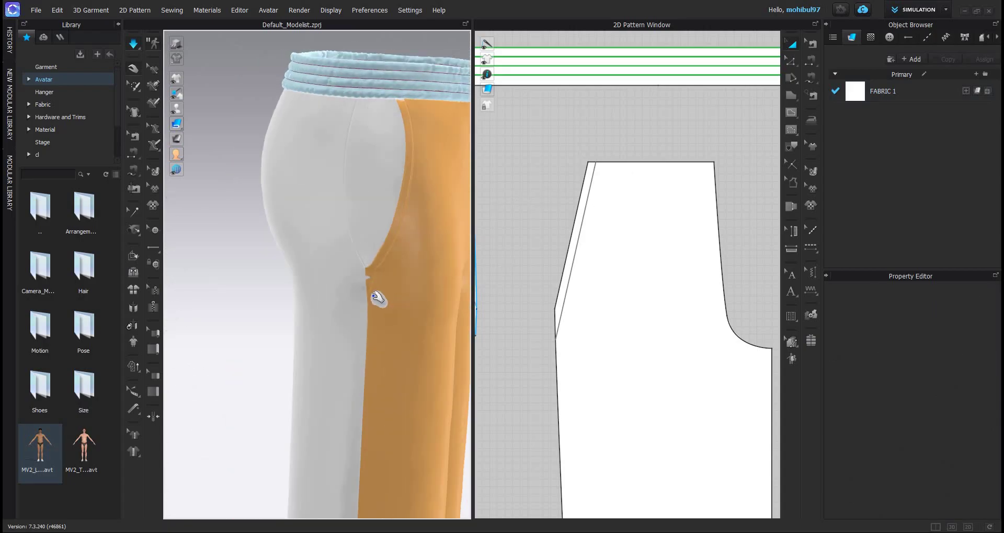
Step: Examine the bound pocket edge and the side seam below it on the 3D garment from several angles
scroll(359, 222, "up", 5)
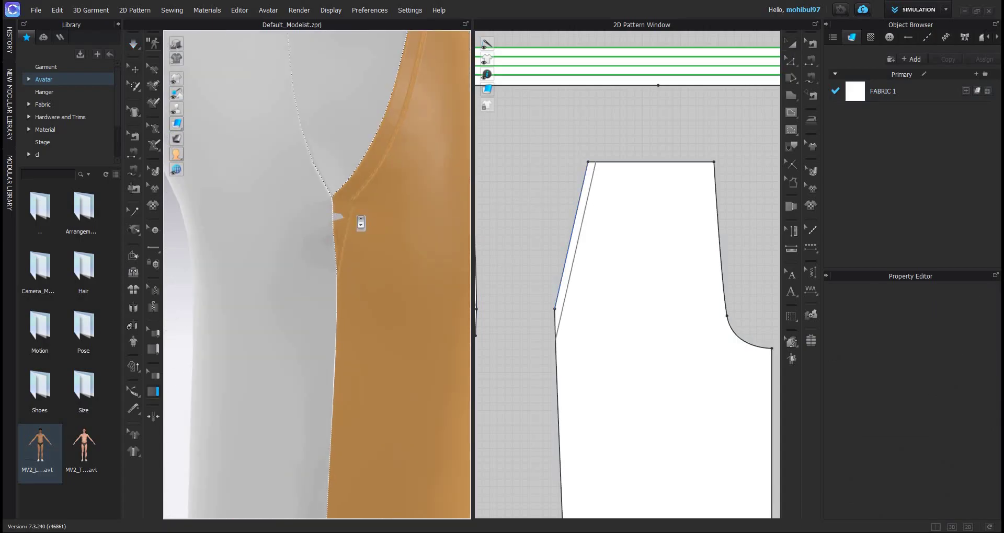
scroll(361, 223, "down", 10)
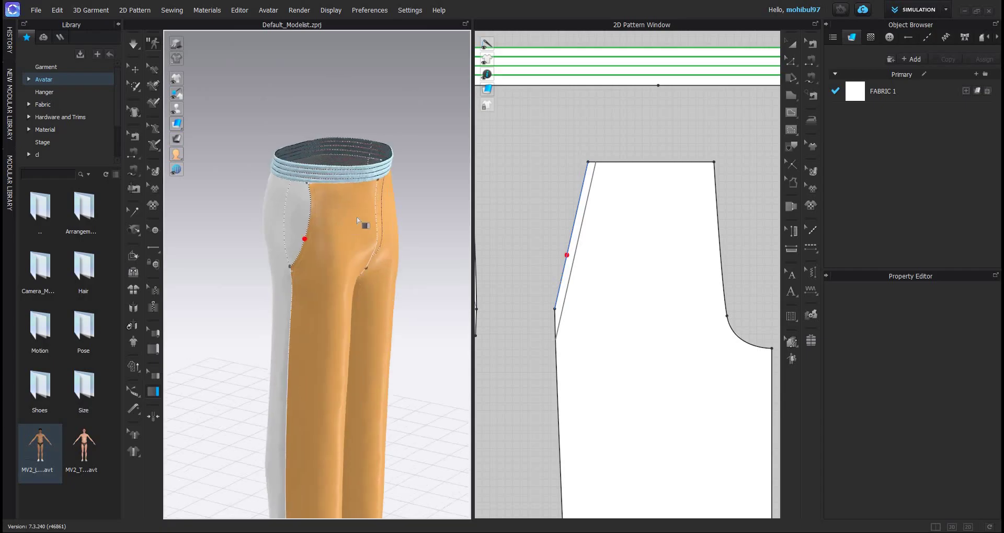
scroll(358, 221, "up", 4)
right_click_drag(340, 314, 387, 298)
scroll(394, 269, "up", 5)
right_click_drag(293, 266, 396, 287)
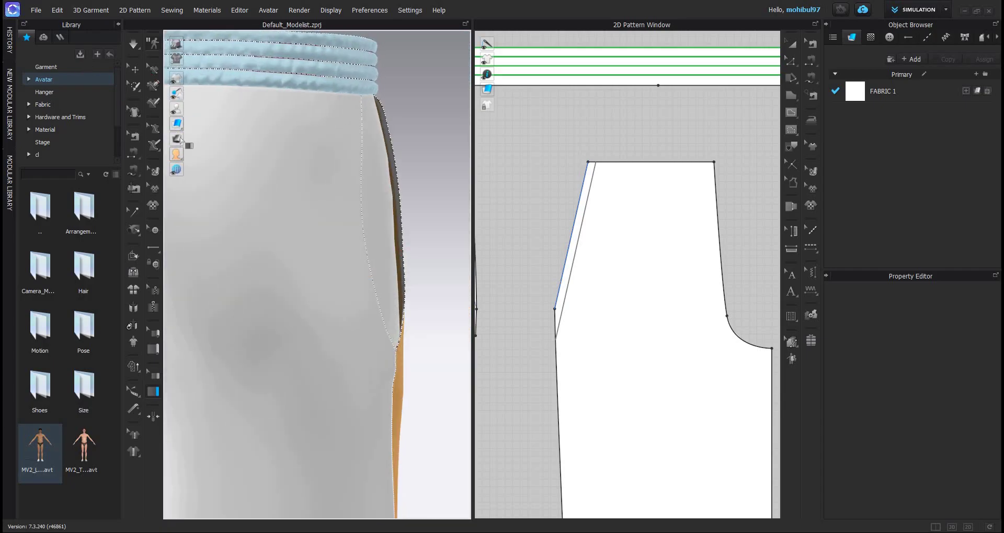
scroll(183, 137, "down", 3)
left_click(196, 124)
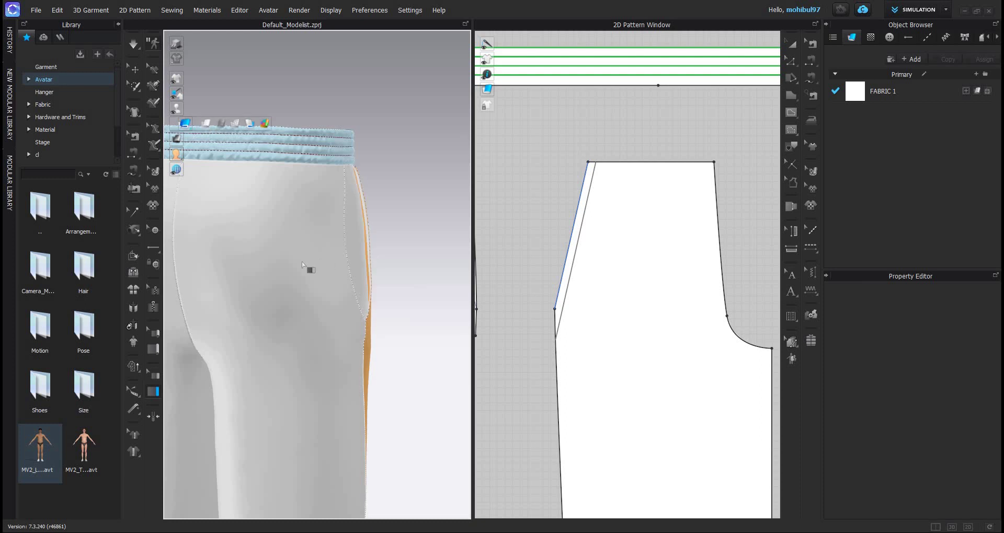
scroll(347, 238, "up", 4)
right_click_drag(377, 235, 336, 275)
scroll(335, 276, "down", 3)
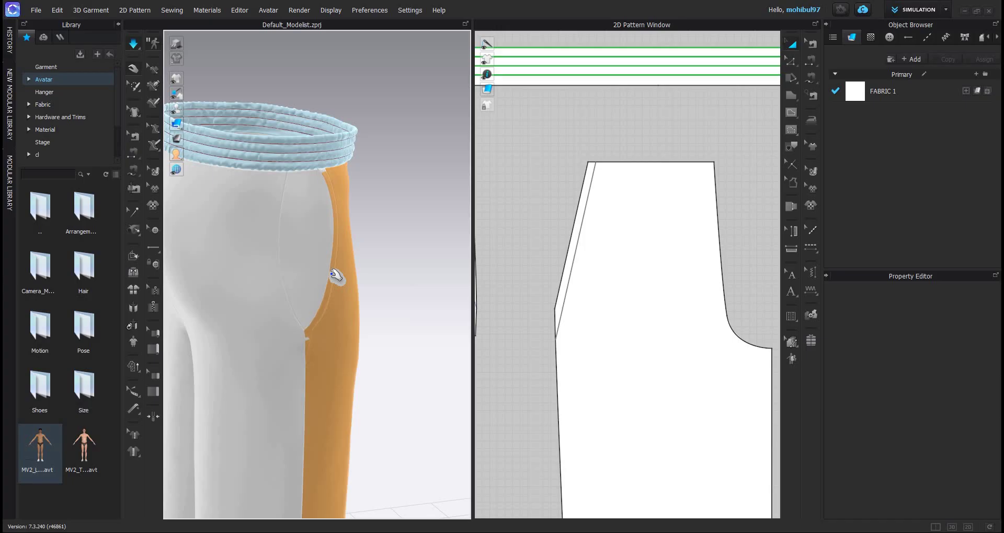
Step: Remove the binding from the slanted pocket edge of the front pattern
key("z")
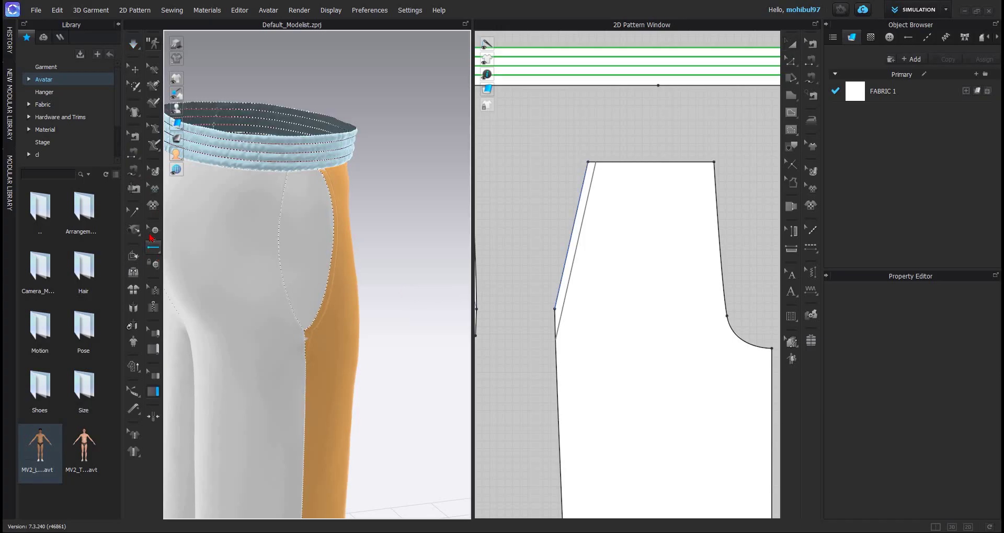
left_click(565, 261)
left_click(791, 61)
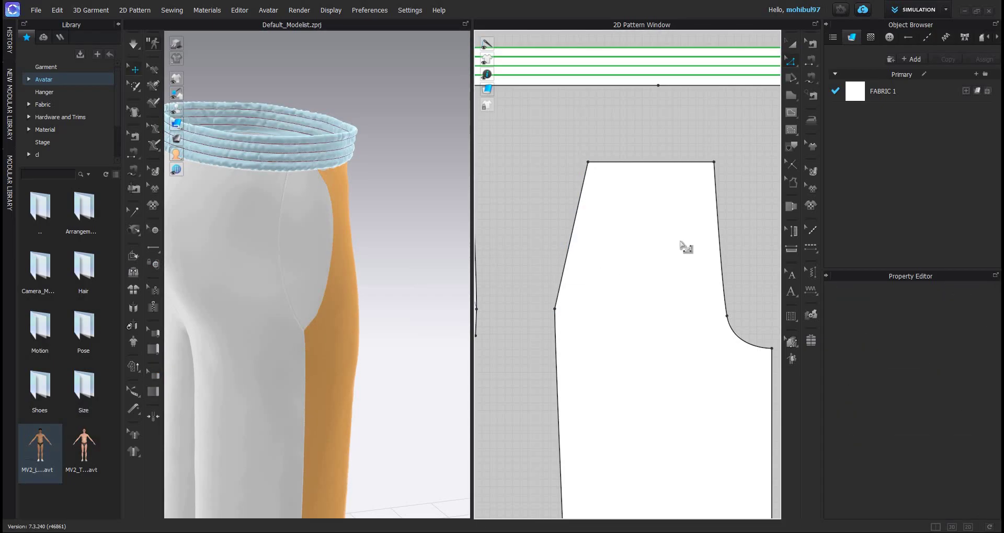
Step: Offset the slanted pocket edges of both front patterns as internal lines at 1.20 cm, with extended ends
left_click(568, 249)
scroll(568, 248, "down", 5)
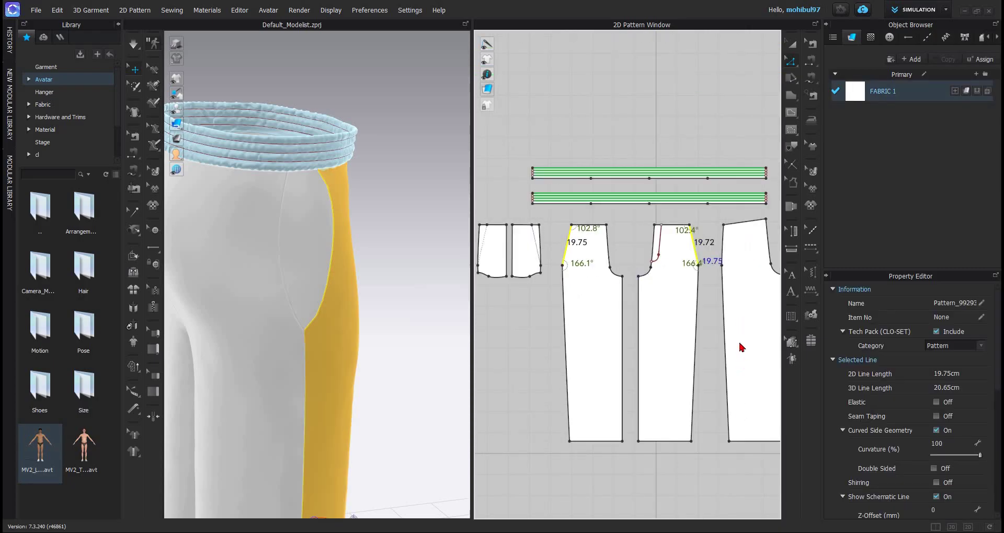
right_click(694, 238)
left_click(737, 321)
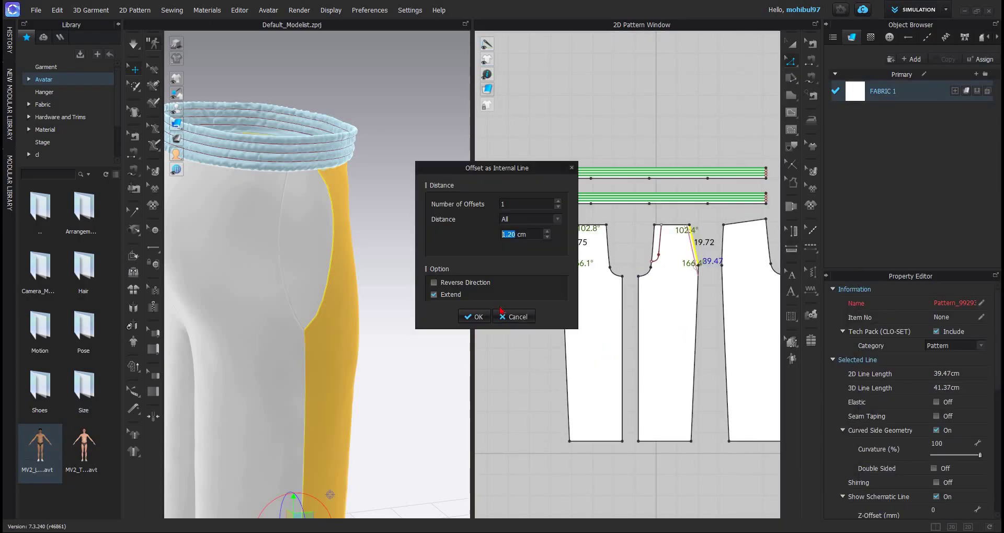
key("Return")
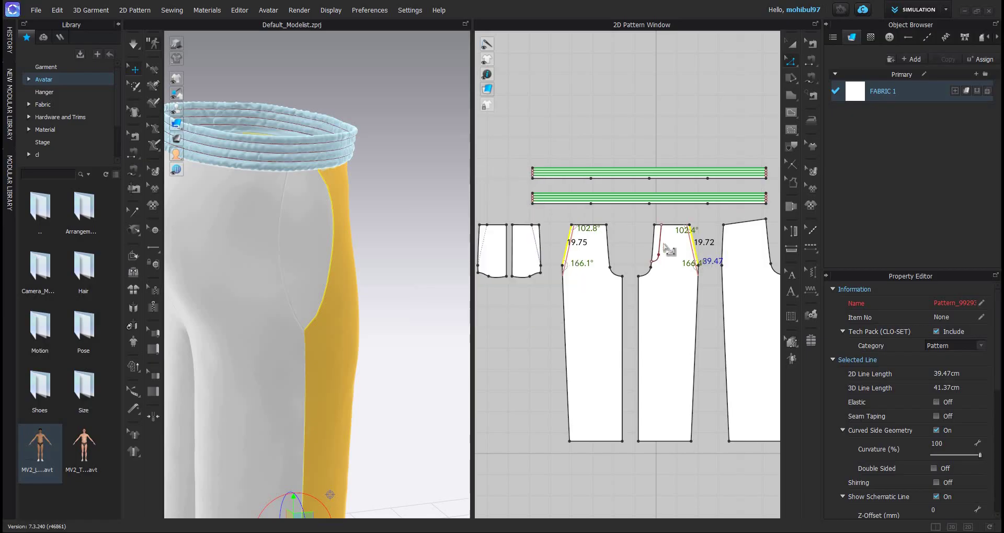
Step: Cut and sew both front patterns along the offset lines beside the slanted pocket edges
scroll(675, 252, "up", 5)
right_click(666, 242)
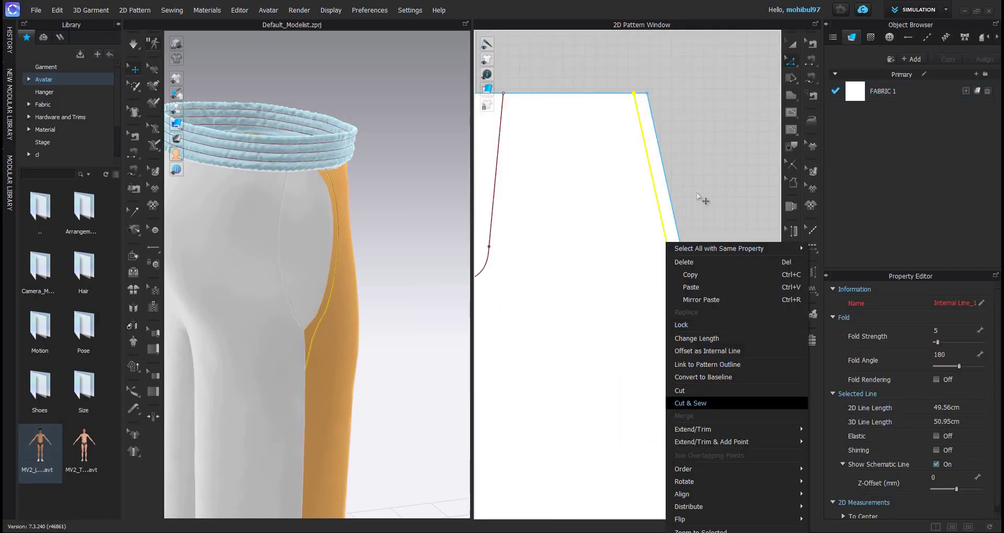
left_click(691, 403)
Step: Simulate the trousers with the sewn pocket strips and check the side and front of the garment
scroll(277, 313, "up", 2)
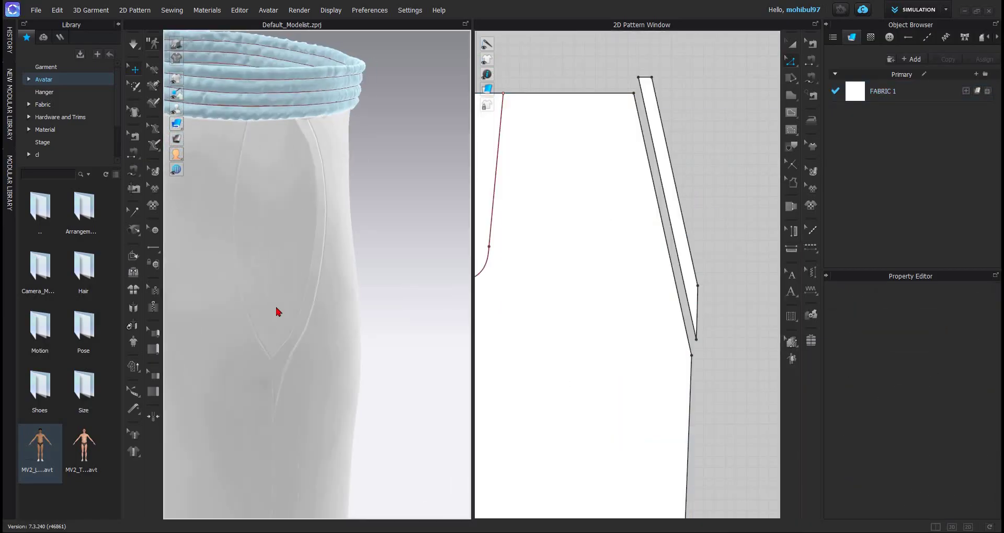
right_click_drag(278, 312, 276, 308)
key("space")
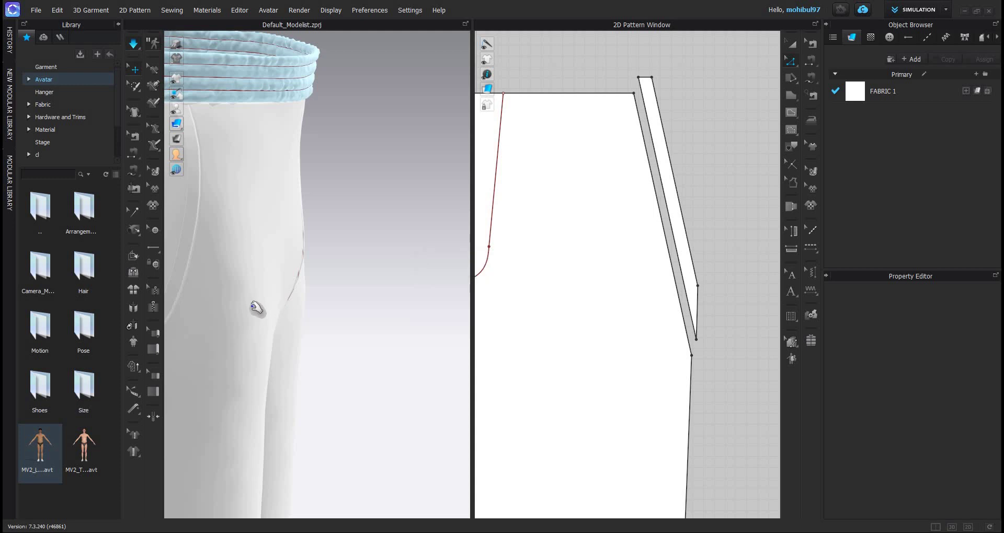
scroll(264, 303, "down", 5)
right_click_drag(227, 298, 137, 272)
scroll(347, 294, "up", 2)
right_click_drag(347, 294, 302, 297)
scroll(302, 296, "down", 2)
key("space")
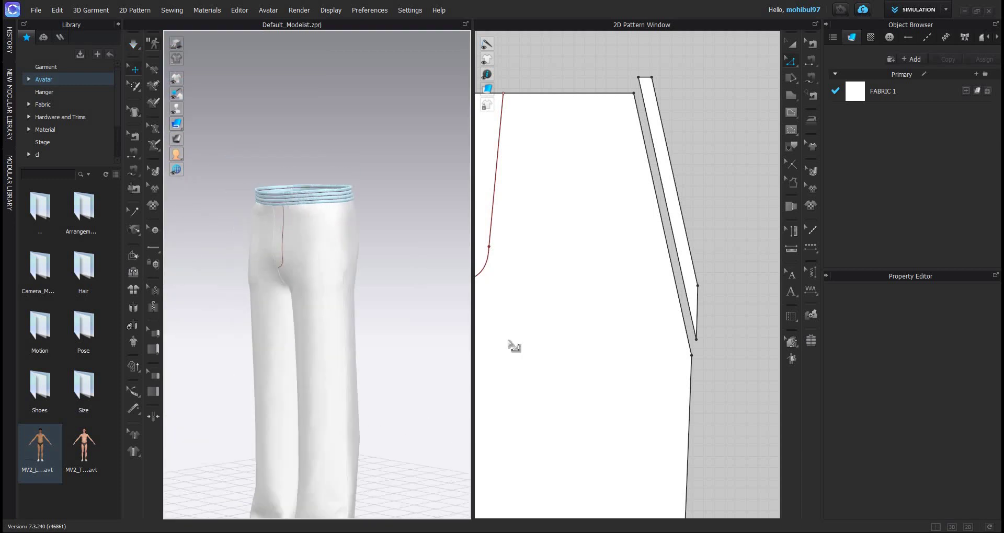
Step: Draw an internal rectangle with an outline of about 53 cm near the waist of the outermost back pattern as a pocket
right_click_drag(508, 341, 627, 266)
scroll(617, 270, "down", 10)
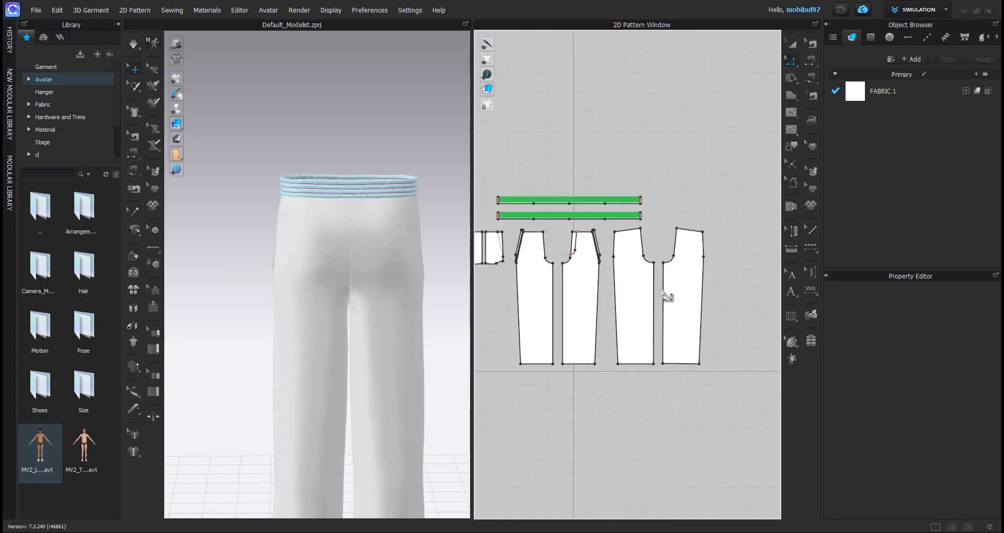
middle_click_drag(680, 256, 656, 291)
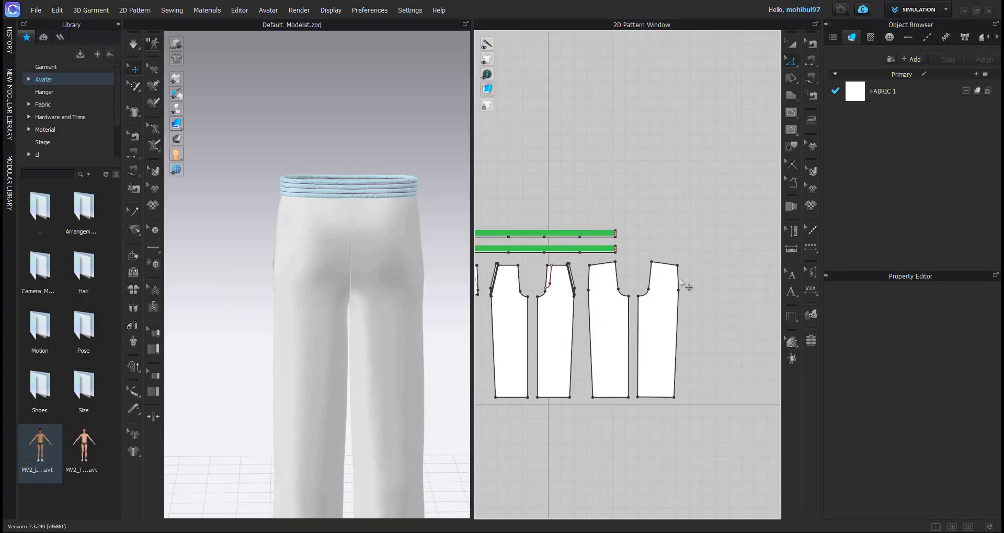
left_click(833, 127)
scroll(681, 296, "up", 6)
left_click_drag(589, 205, 653, 275)
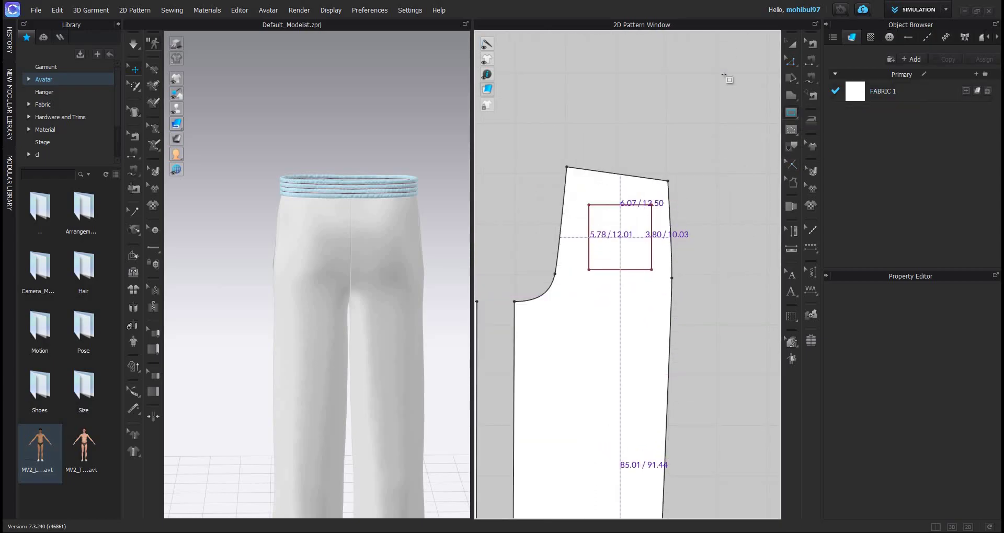
Step: Rotate the back pocket rectangle parallel to the slanted waist edge and move it slightly closer to the waist
left_click(802, 45)
right_click_drag(326, 273, 305, 281)
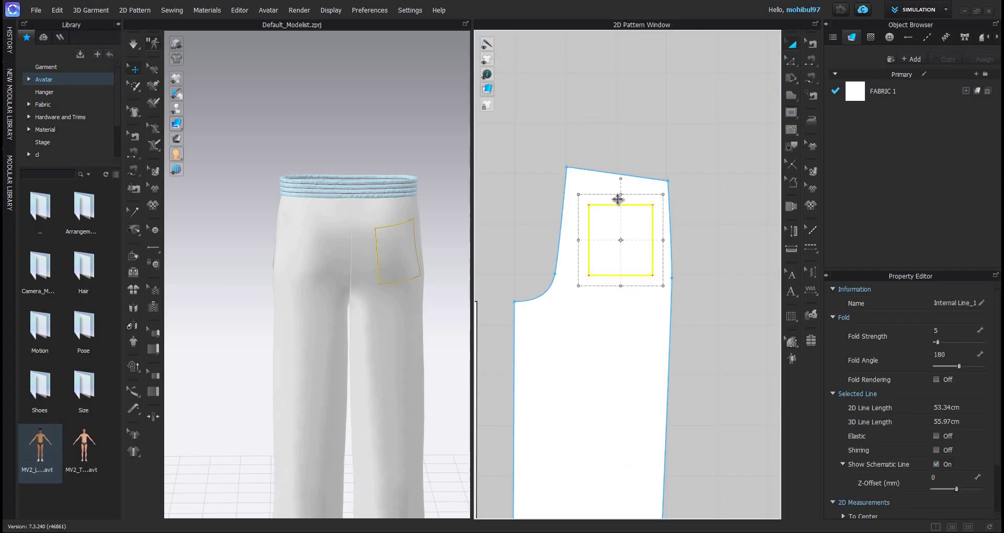
left_click_drag(627, 178, 635, 141)
left_click_drag(618, 173, 611, 168)
left_click(646, 215)
left_click(649, 215)
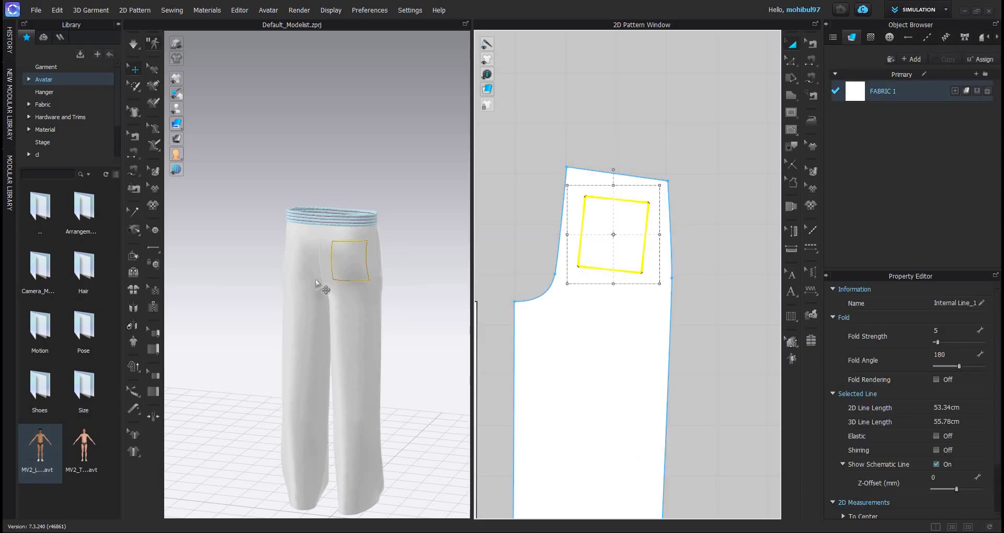
Step: Examine the placement of the back pocket outline on the 3D garment from the back and sides
left_click(261, 286)
scroll(260, 287, "down", 3)
right_click_drag(260, 287, 414, 270)
scroll(395, 271, "up", 5)
scroll(384, 288, "down", 3)
right_click_drag(349, 300, 413, 283)
scroll(353, 272, "up", 2)
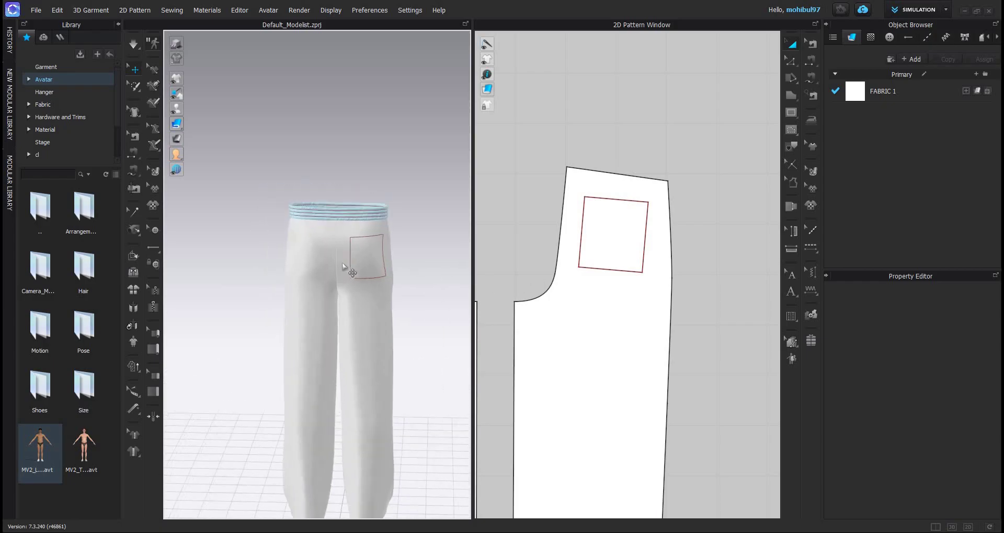
scroll(366, 262, "down", 4)
right_click_drag(368, 261, 449, 264)
scroll(655, 338, "down", 3)
scroll(655, 322, "up", 1)
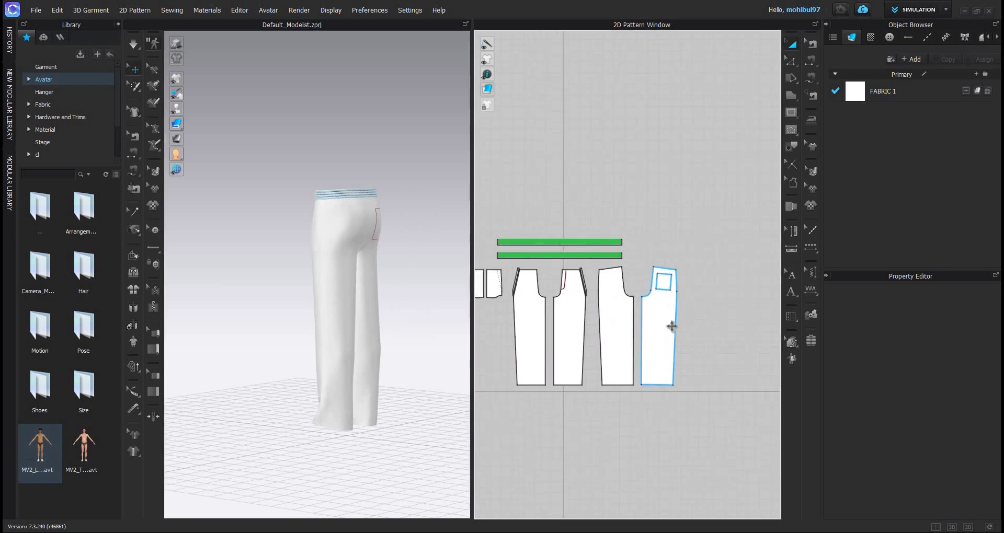
Step: Widen both back patterns slightly in 2D and simulate the trousers to check the back
left_click(674, 326)
left_click(622, 325, "shift")
left_click_drag(605, 323, 590, 327)
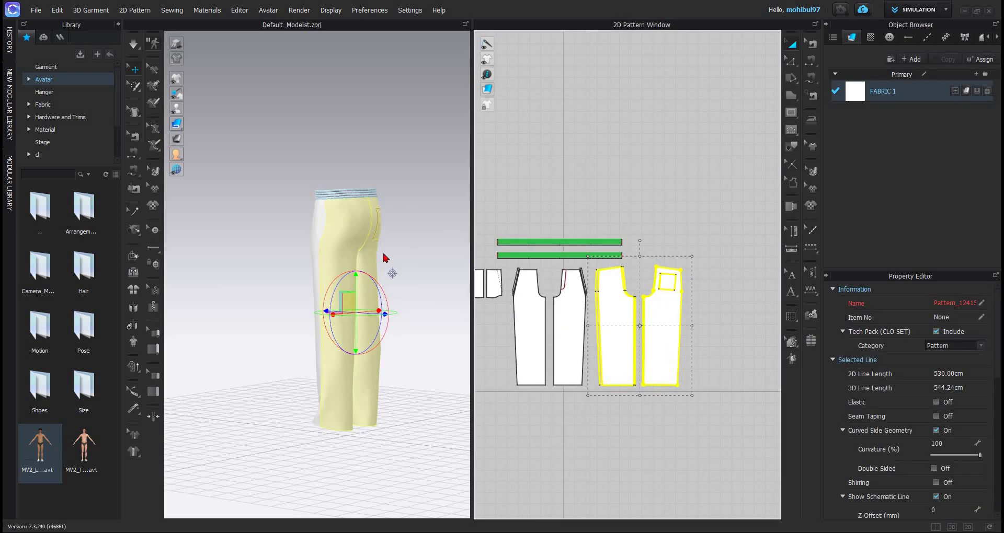
key("space")
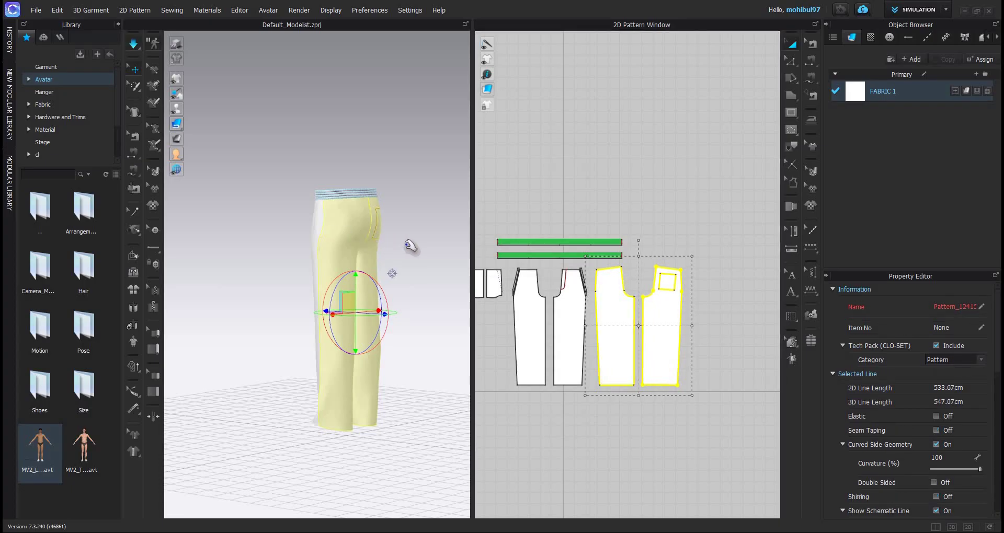
right_click_drag(388, 253, 319, 250)
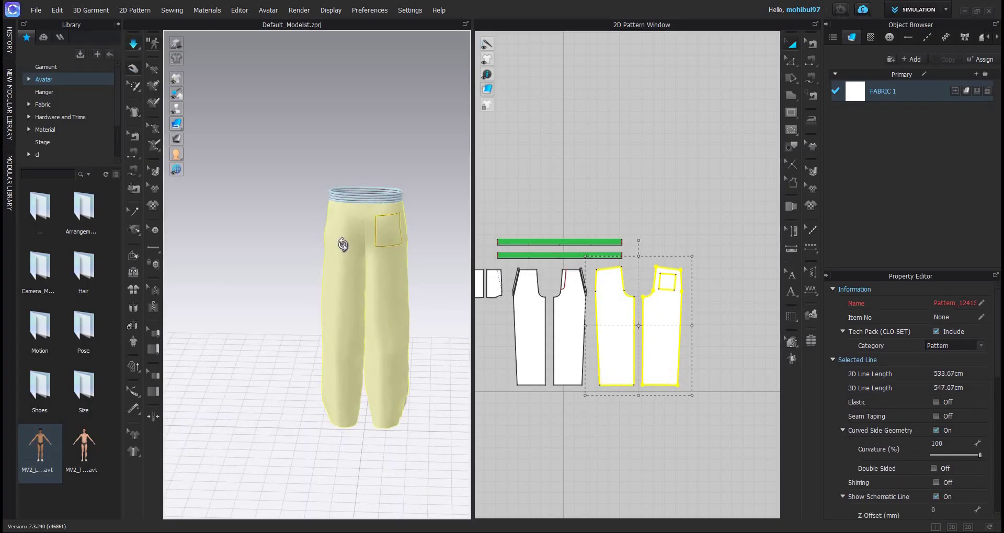
scroll(361, 243, "up", 3)
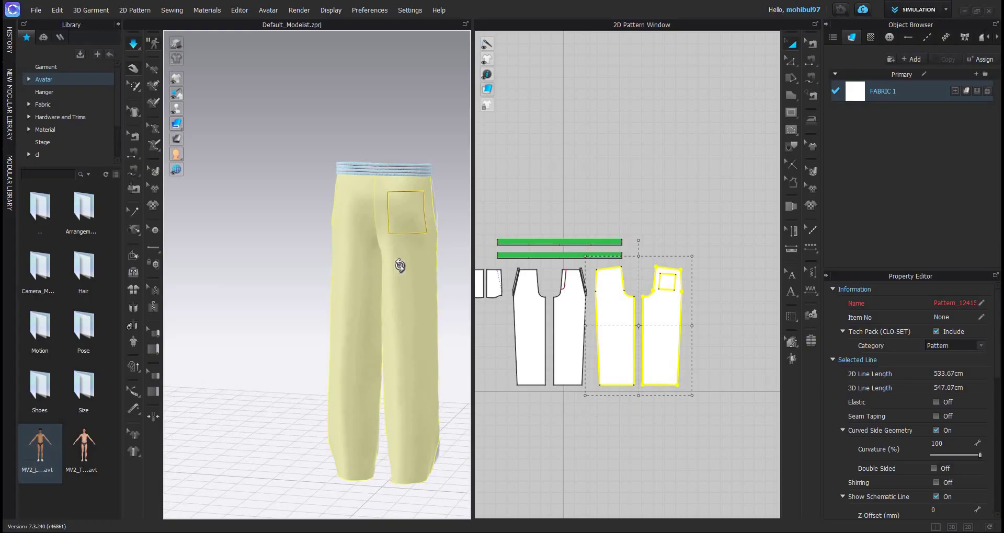
Step: Stop the simulation and nudge the back pocket rectangle slightly toward the outer side seam of the back pattern
key("space")
left_click(706, 235)
scroll(385, 267, "down", 3)
right_click_drag(385, 272, 400, 272)
scroll(663, 290, "up", 4)
middle_click_drag(670, 272, 638, 298)
scroll(638, 298, "up", 4)
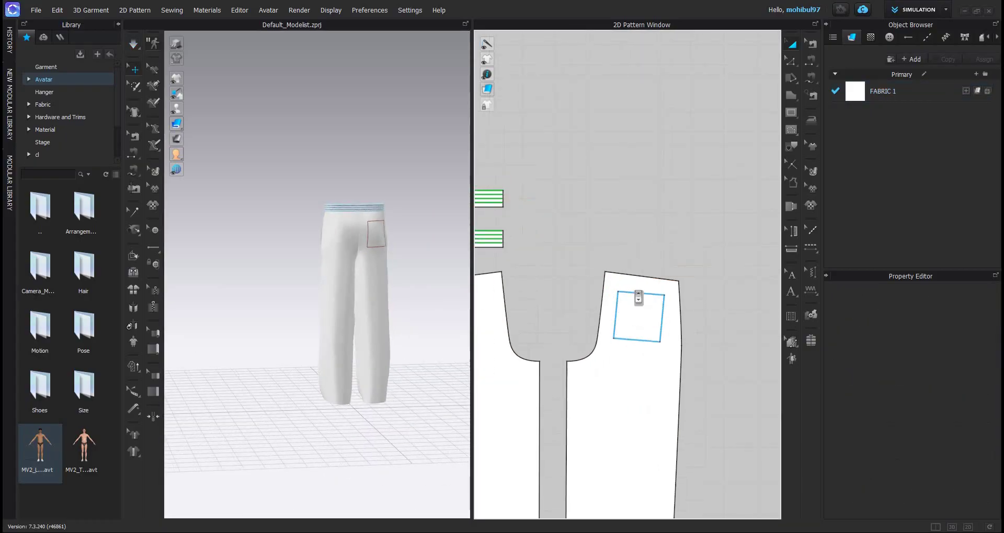
left_click(639, 295)
scroll(645, 270, "up", 3)
left_click(643, 272)
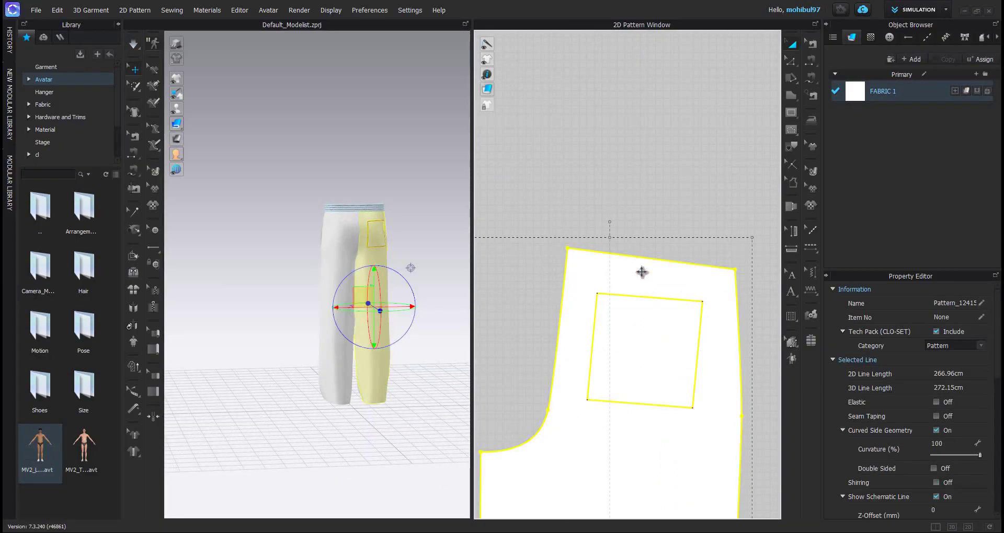
left_click(649, 270)
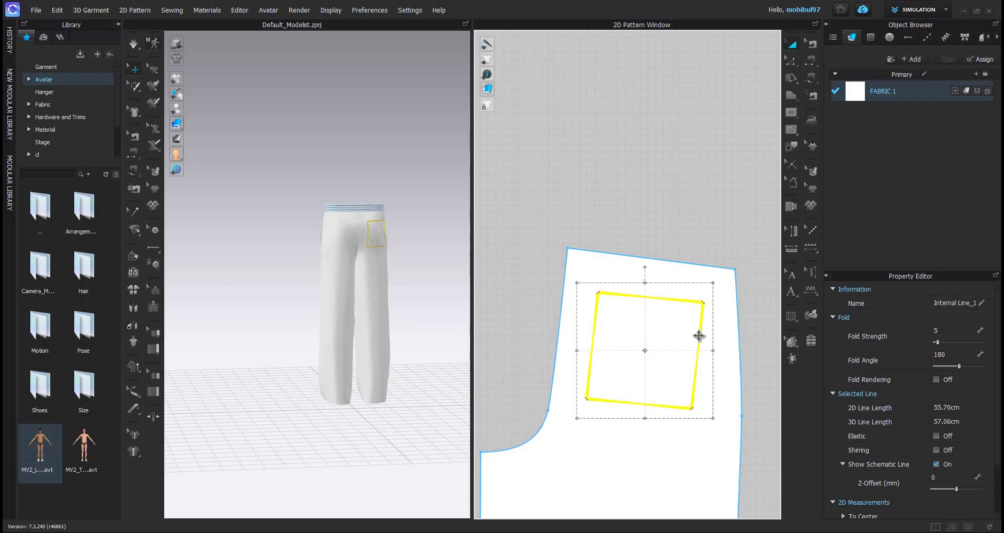
key("Right")
key("Right")
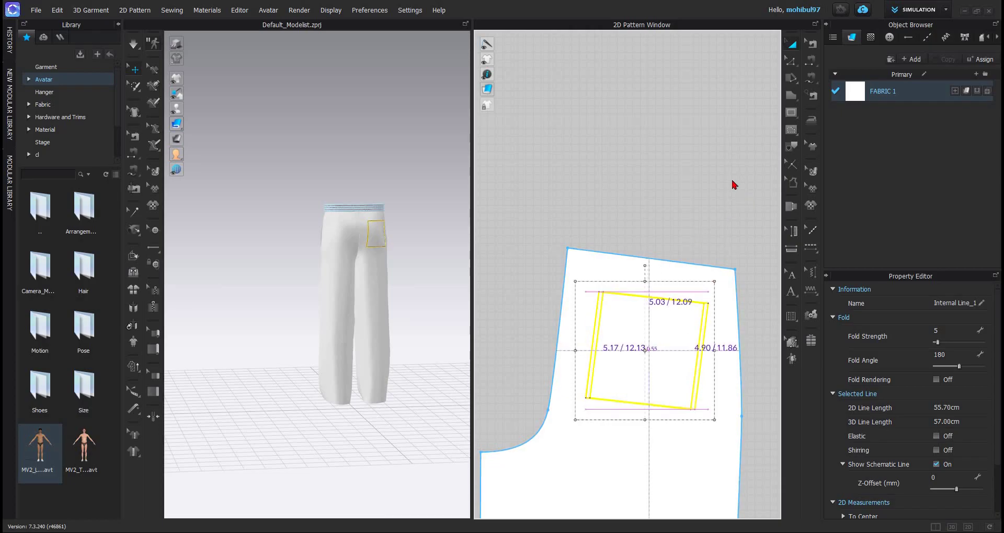
Step: Clone the back pocket rectangle as a separate pattern piece and place it just above the back pattern's waist edge
right_click(704, 322)
left_click(735, 161)
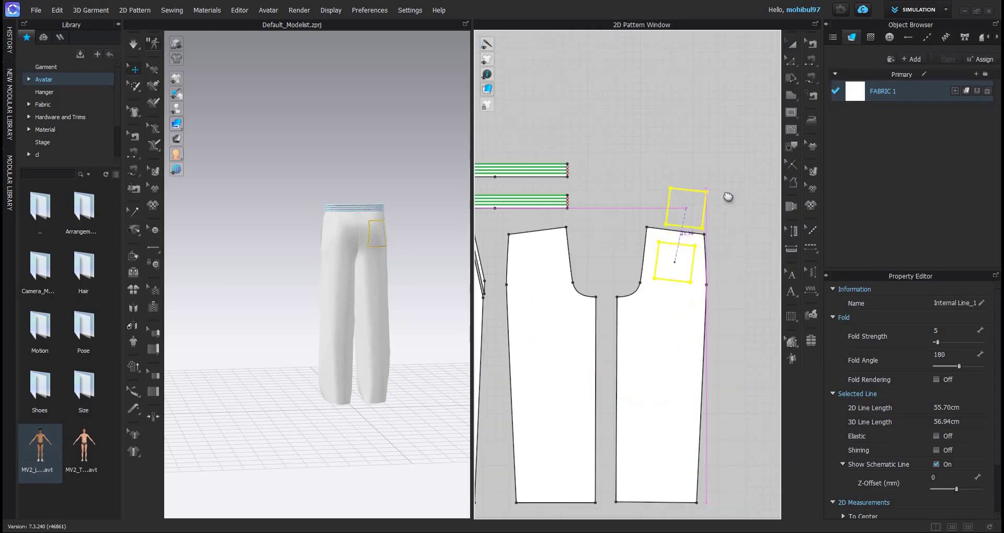
middle_click_drag(717, 191, 694, 242)
Step: Free-sew the side and lower edges of the new pocket piece to the matching rectangle on the back pattern, leaving the pocket opening unsewn
key("n")
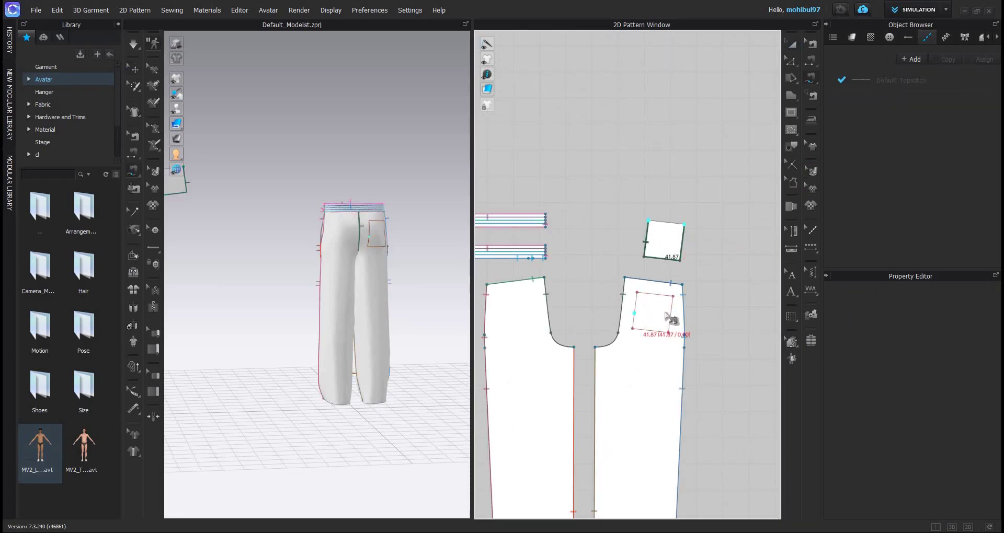
left_click(653, 294)
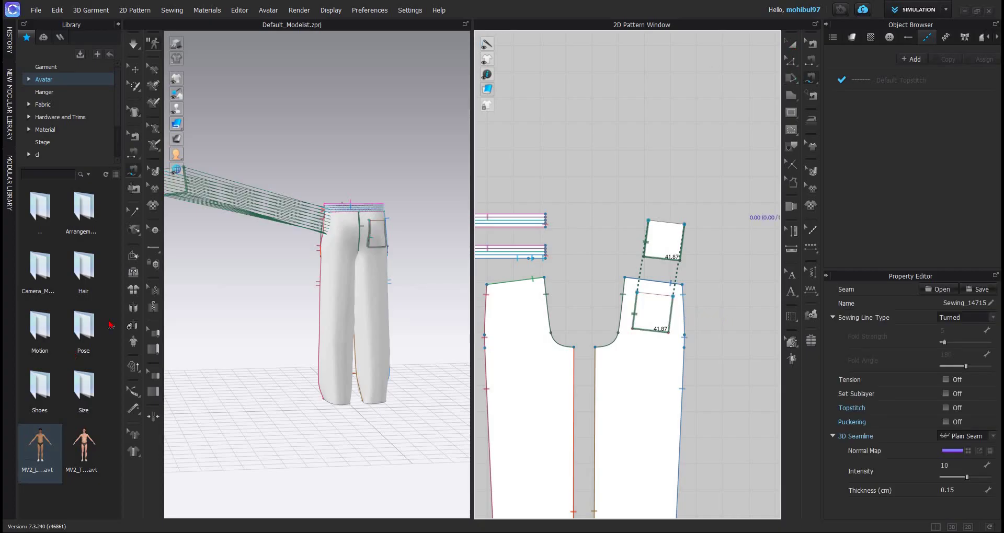
key("q")
scroll(246, 267, "down", 4)
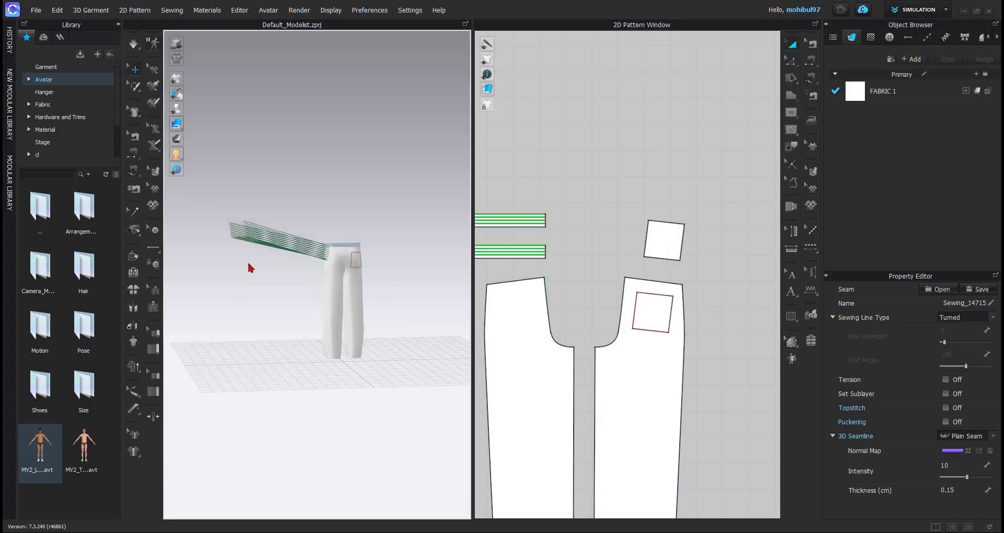
Step: Superimpose the pocket piece onto the back of the 3D trousers and run the simulation to attach it
right_click(233, 230)
left_click(310, 281)
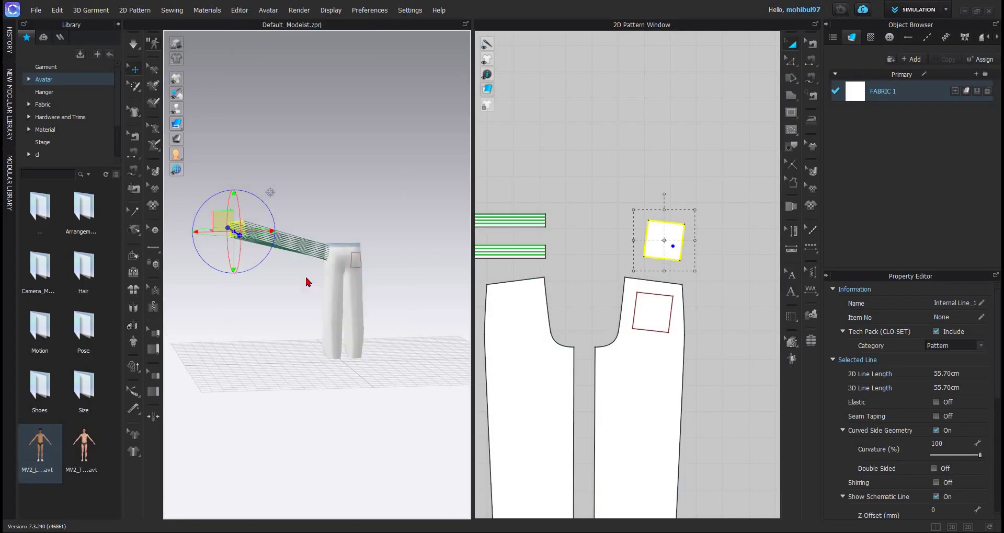
left_click(292, 341)
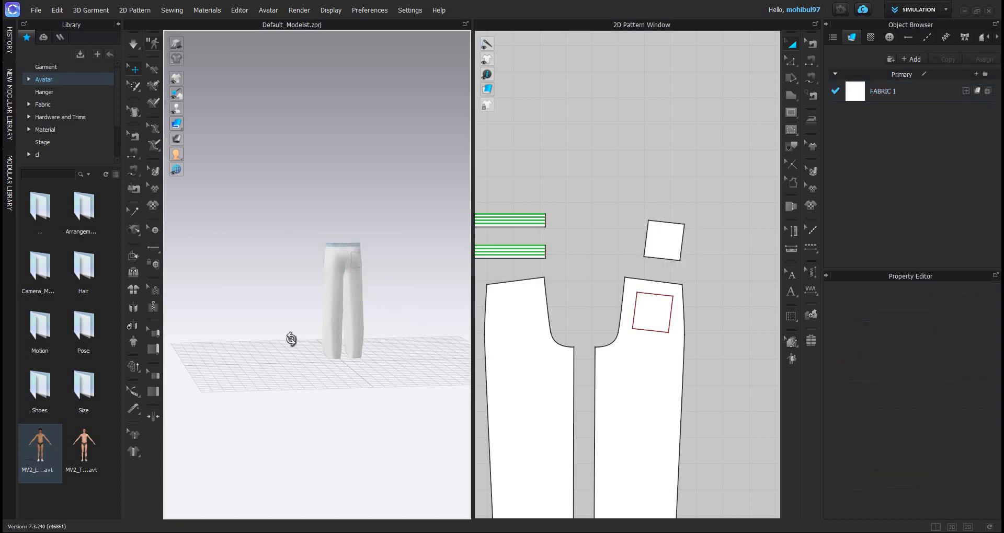
scroll(282, 340, "up", 4)
scroll(281, 340, "up", 3)
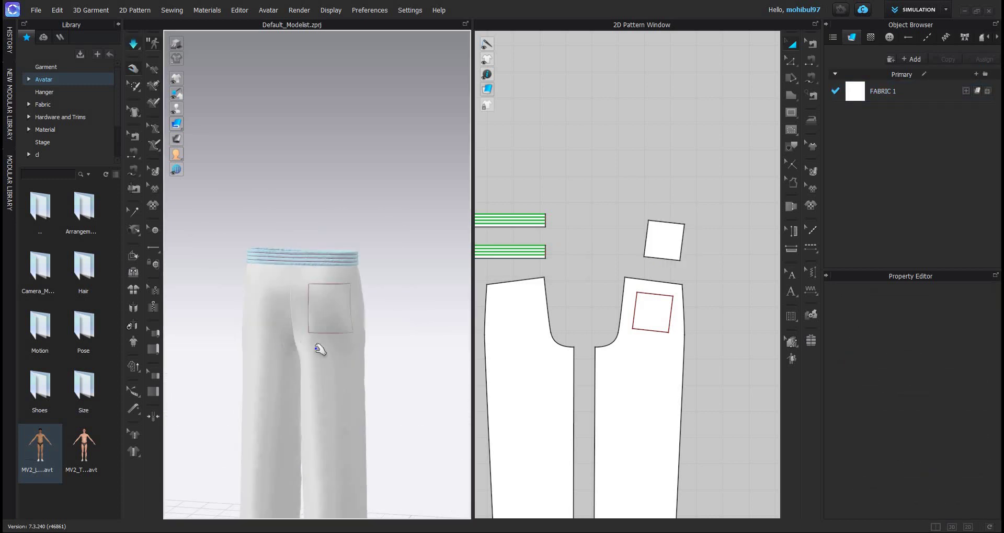
right_click_drag(284, 371, 198, 85)
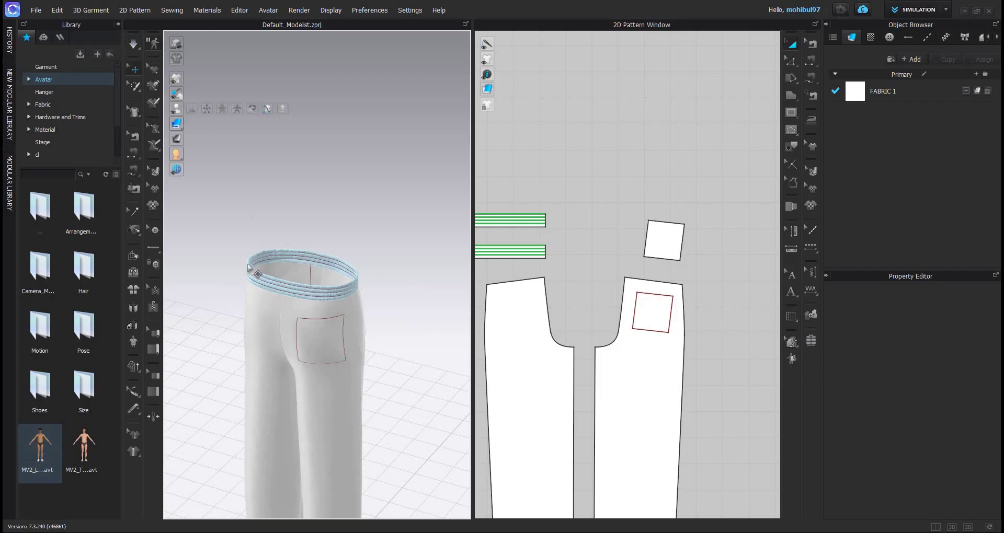
Step: Show the avatar, check the fit of the trousers from the back, front and side, and hide the avatar again
left_click(178, 124)
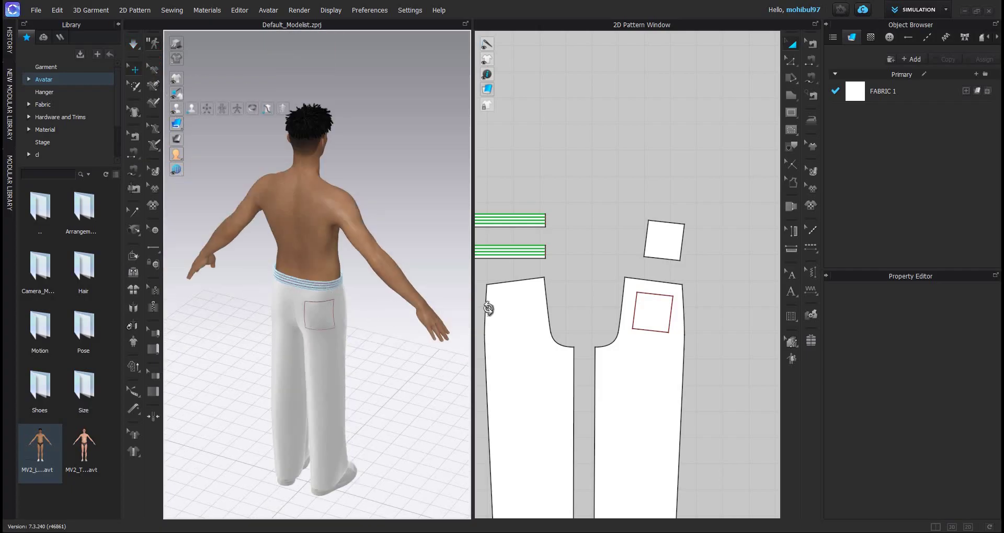
key("2")
right_click_drag(314, 279, 305, 283)
scroll(249, 262, "up", 2)
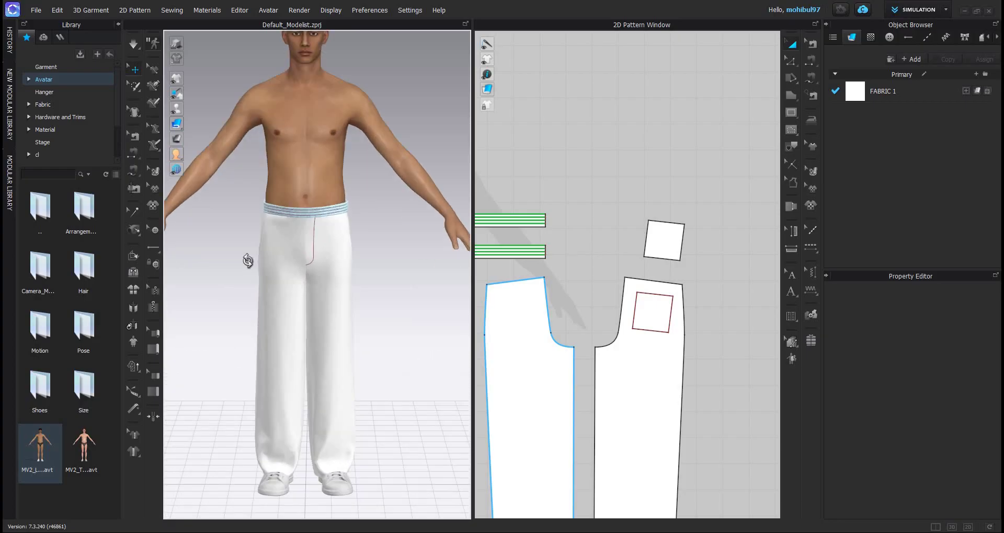
scroll(237, 276, "down", 2)
right_click_drag(237, 275, 201, 267)
key("6")
middle_click_drag(177, 109, 193, 116)
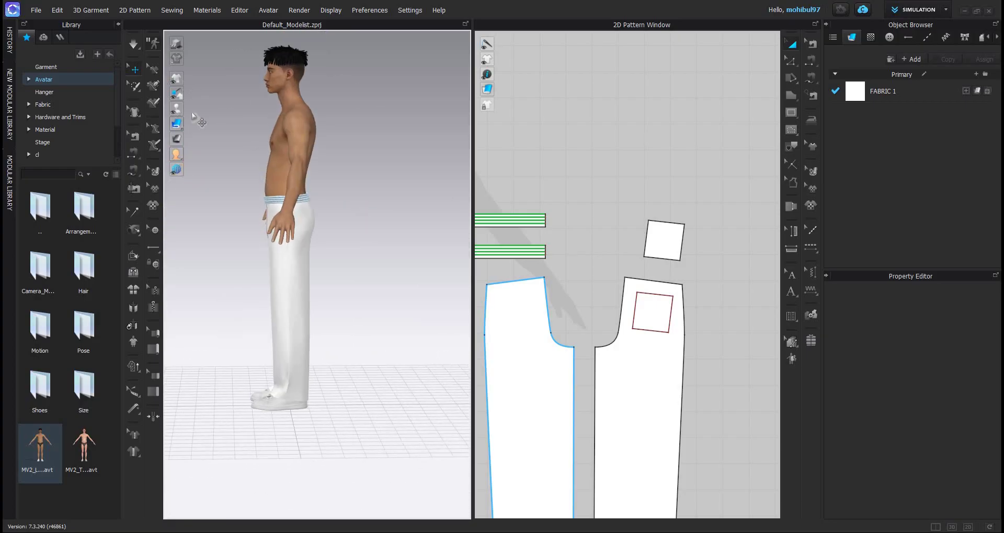
key("shift+a")
Step: Offset the hem edges of all four front and back leg patterns inward as one internal line each, with Extend enabled
scroll(359, 325, "down", 3)
right_click_drag(361, 326, 658, 448)
middle_click_drag(531, 430, 556, 359)
scroll(556, 358, "down", 6)
middle_click_drag(516, 396, 562, 302)
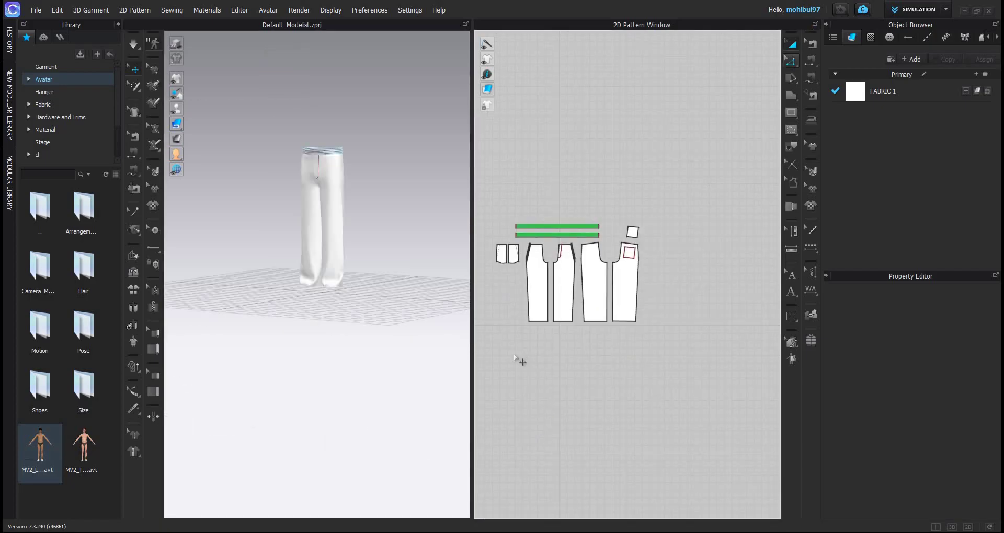
scroll(563, 361, "up", 4)
left_click(561, 356)
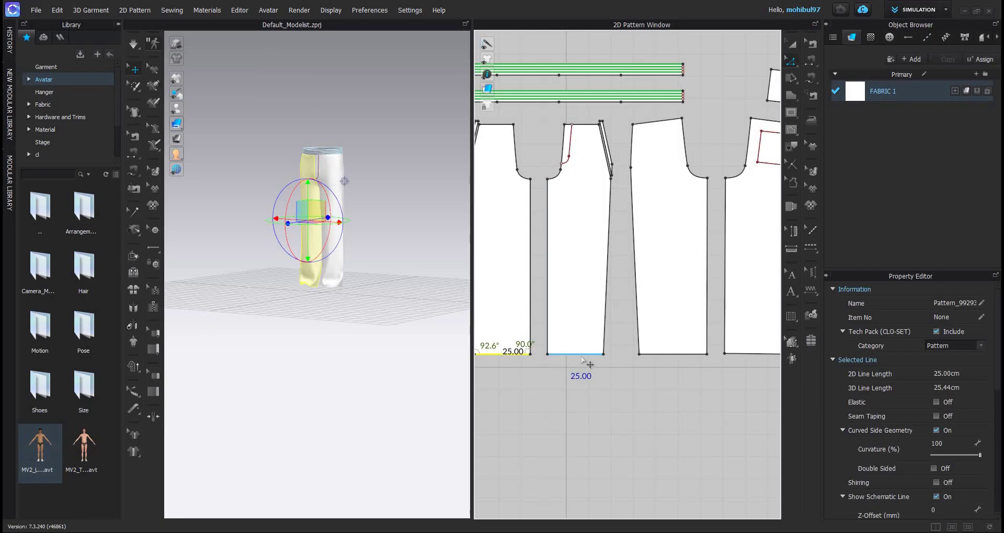
left_click(568, 353, "shift")
left_click(648, 353, "shift")
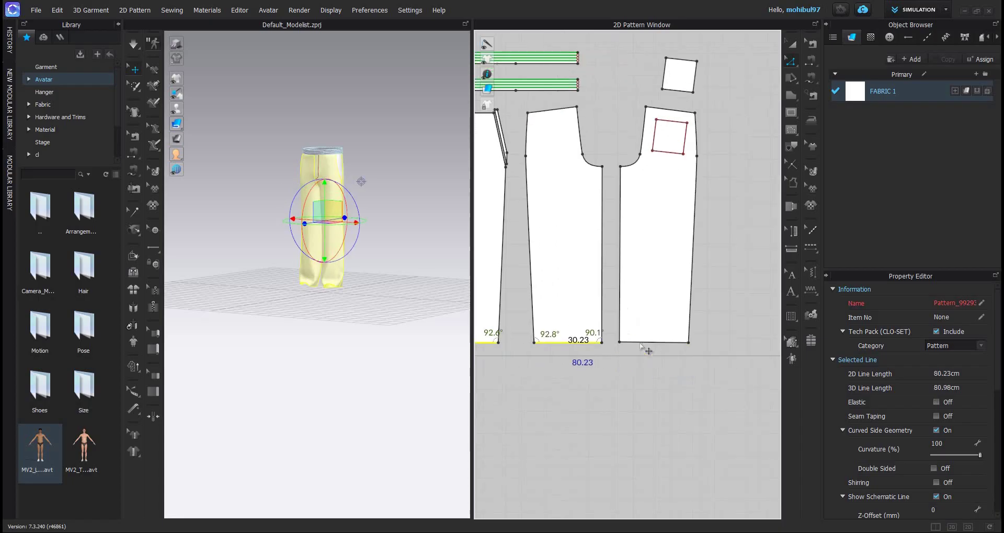
right_click(690, 197)
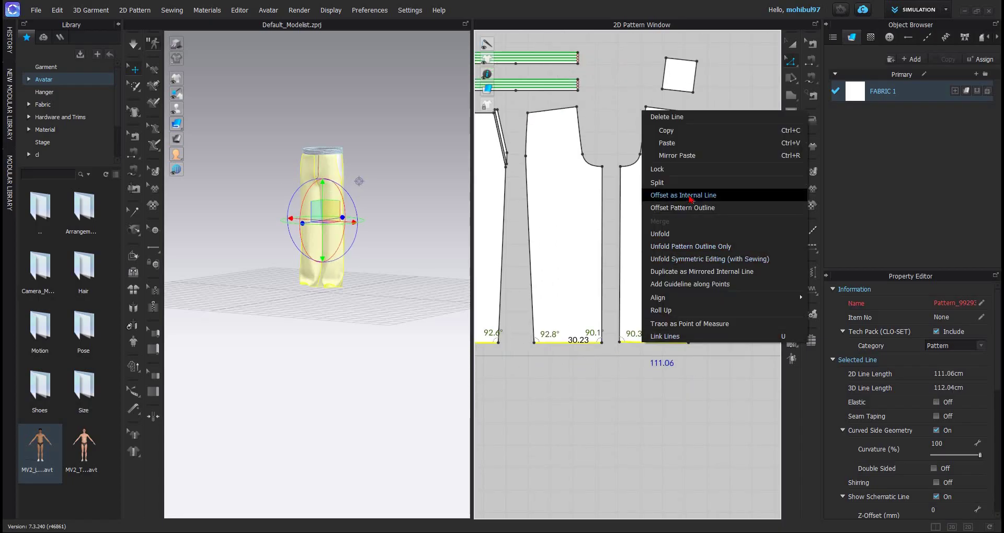
left_click(689, 197)
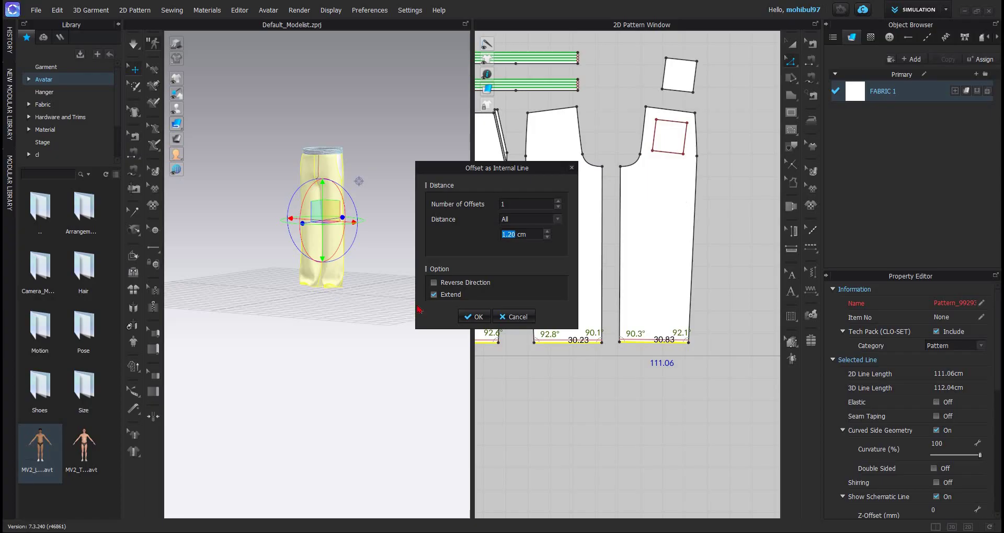
key("Return")
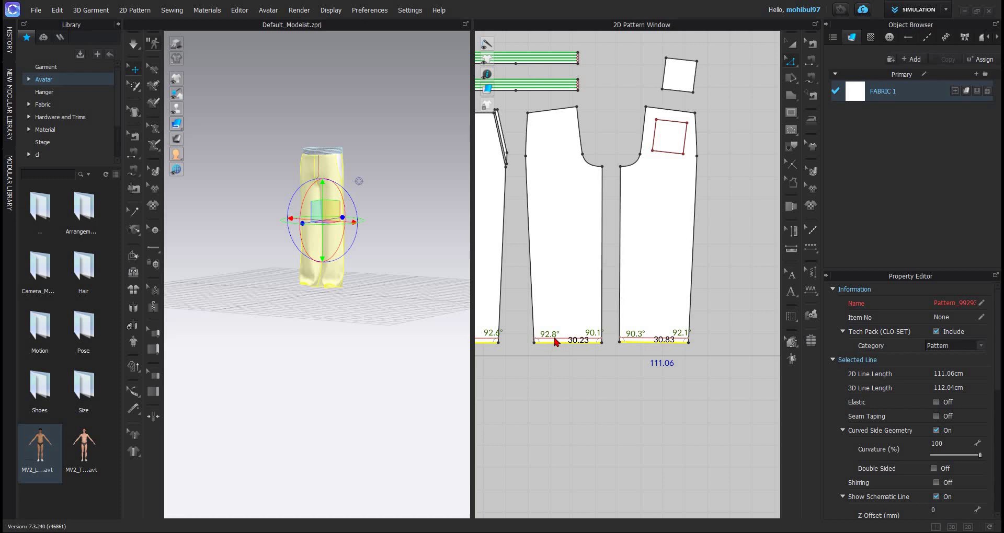
Step: Cut and sew the leg patterns along the four internal hem lines to make separate hem strips
left_click(555, 340)
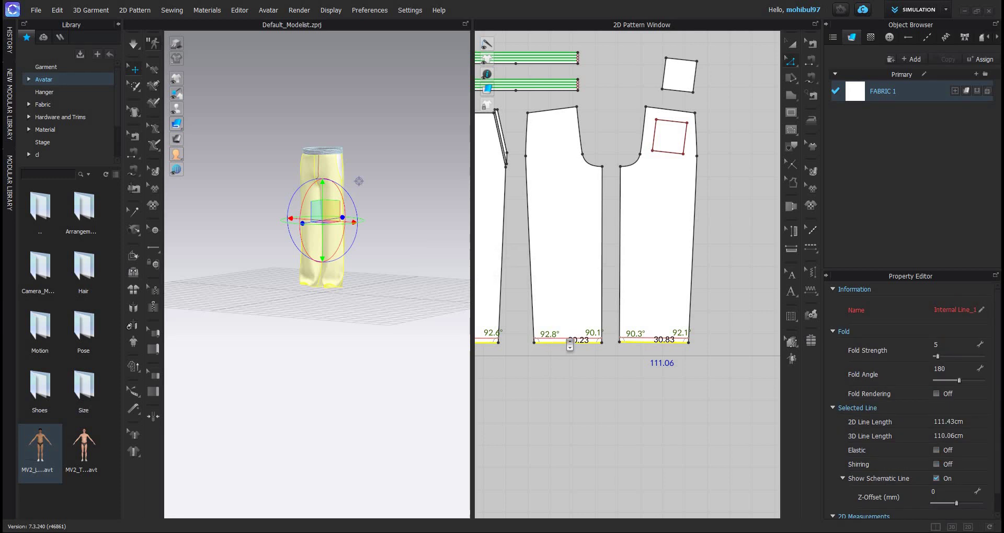
scroll(567, 336, "up", 3)
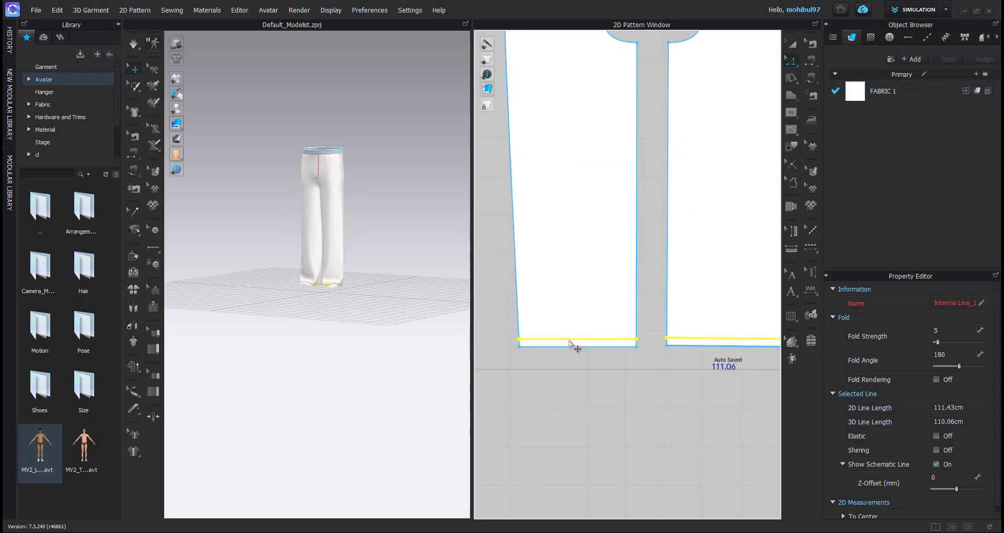
right_click(604, 224)
left_click(601, 217)
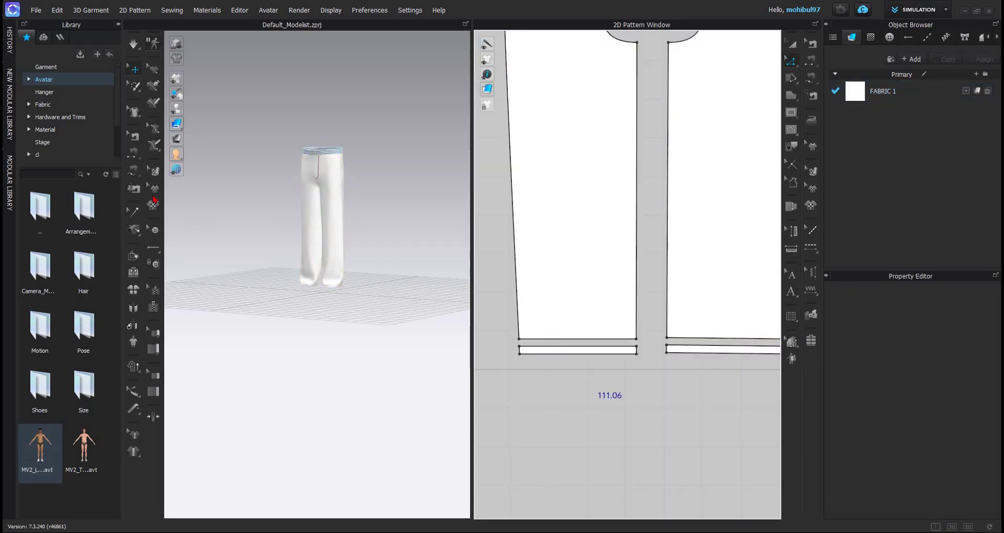
Step: Examine the hem strips and seams at the leg openings on the 3D trousers
scroll(339, 218, "up", 5)
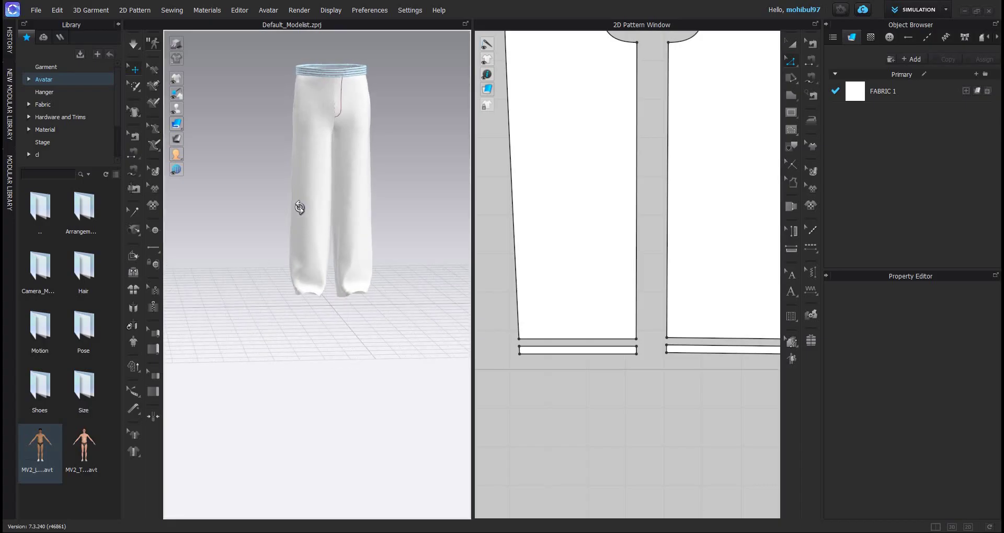
scroll(323, 269, "down", 3)
scroll(311, 289, "up", 4)
right_click_drag(333, 202, 340, 272)
scroll(340, 272, "up", 3)
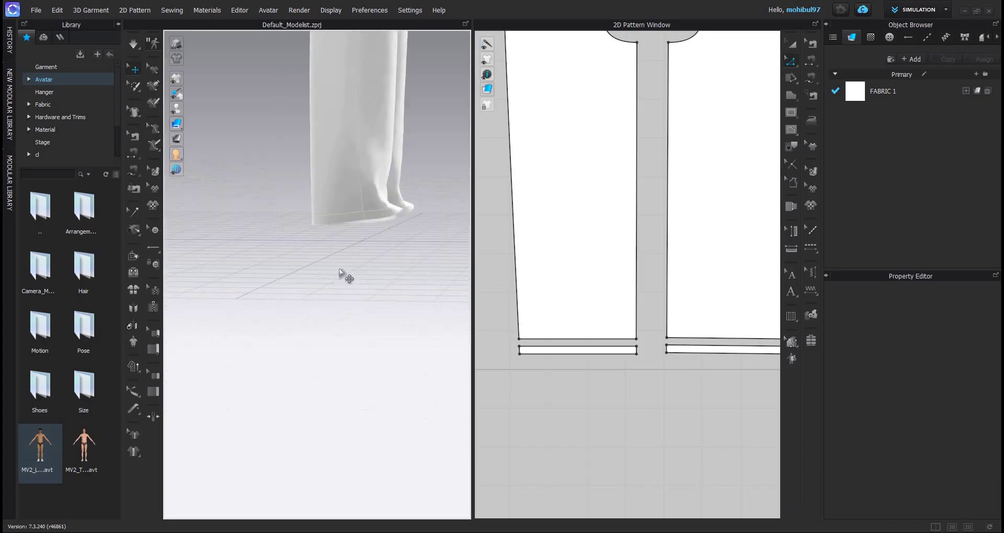
middle_click_drag(340, 272, 266, 355)
right_click_drag(267, 355, 318, 281)
scroll(316, 260, "down", 4)
left_click(316, 276)
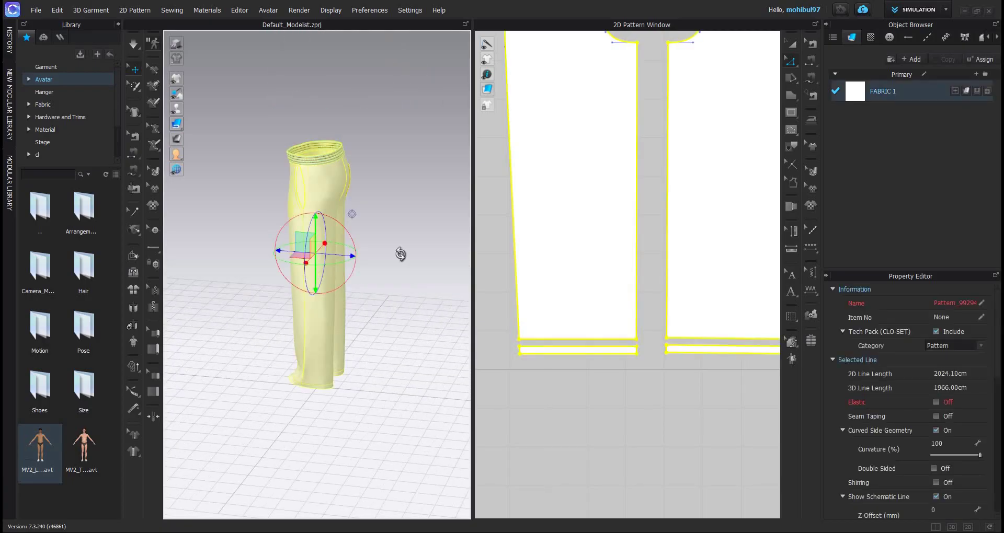
left_click(420, 176)
Step: Hide the internal lines on the 3D garment and inspect the waistband and front of the trousers
key("2")
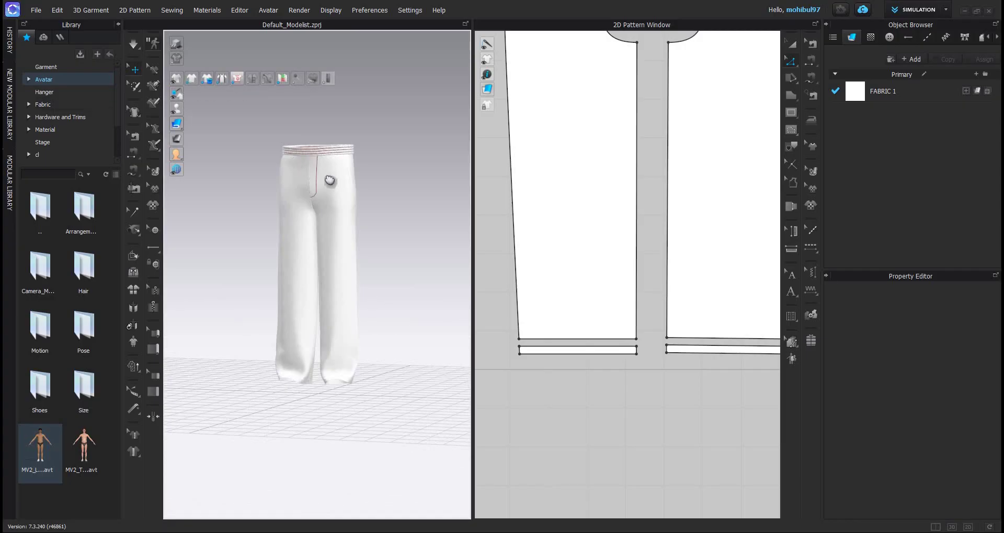
scroll(292, 261, "up", 8)
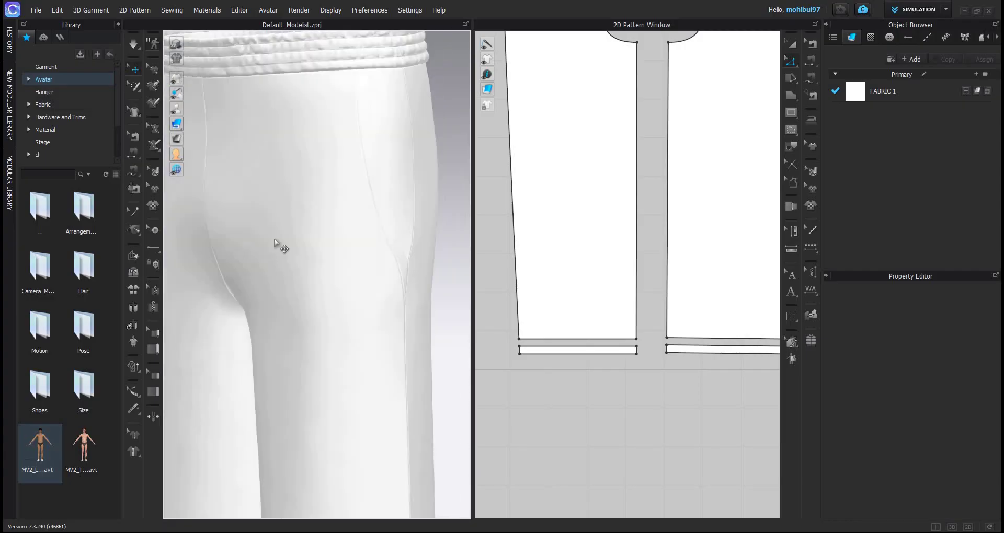
scroll(277, 243, "down", 5)
middle_click_drag(336, 251, 350, 186)
scroll(350, 186, "down", 3)
key("2")
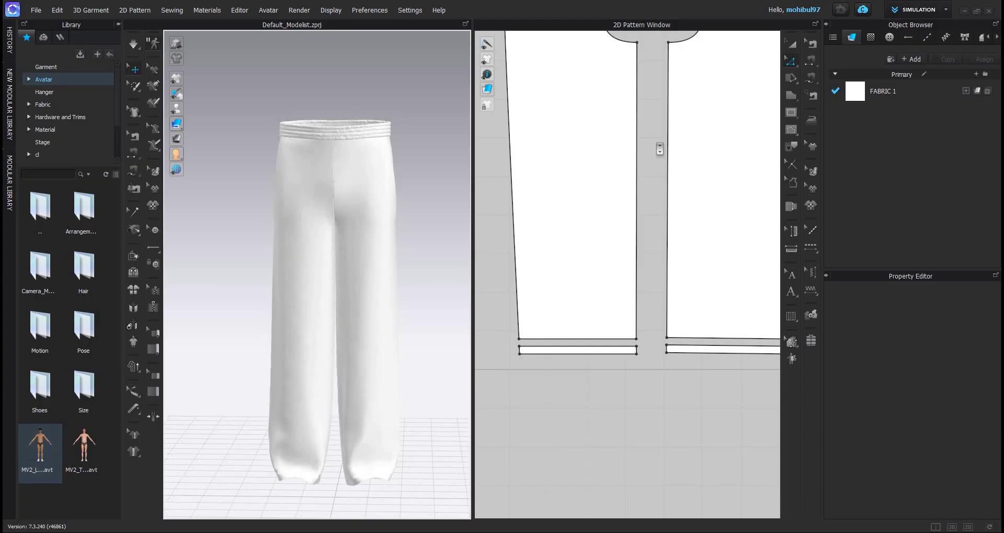
Step: Cut and sew the front pattern along the curved internal fly line and check the fly seam in 3D
scroll(660, 149, "up", 5)
scroll(617, 173, "down", 7)
scroll(549, 218, "up", 5)
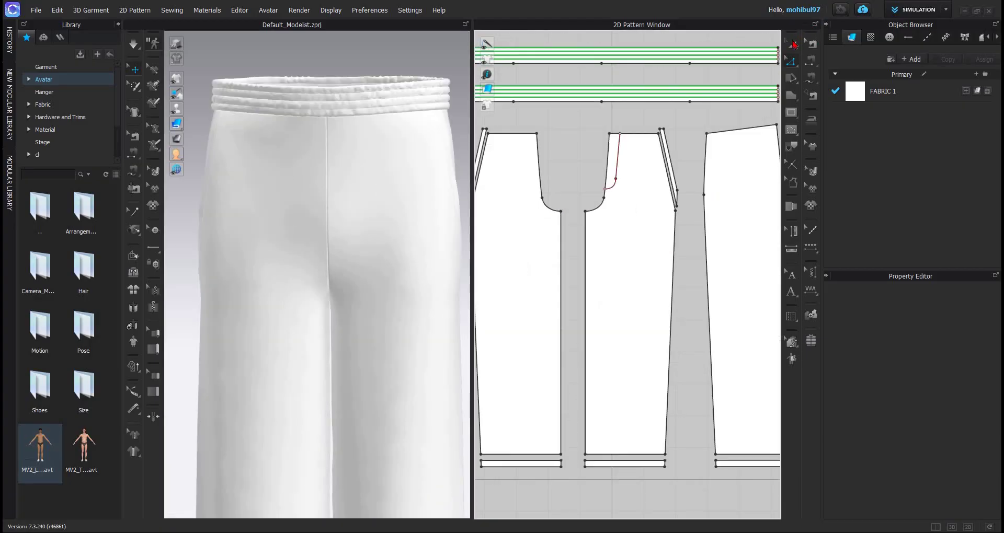
left_click(614, 156)
scroll(614, 156, "up", 3)
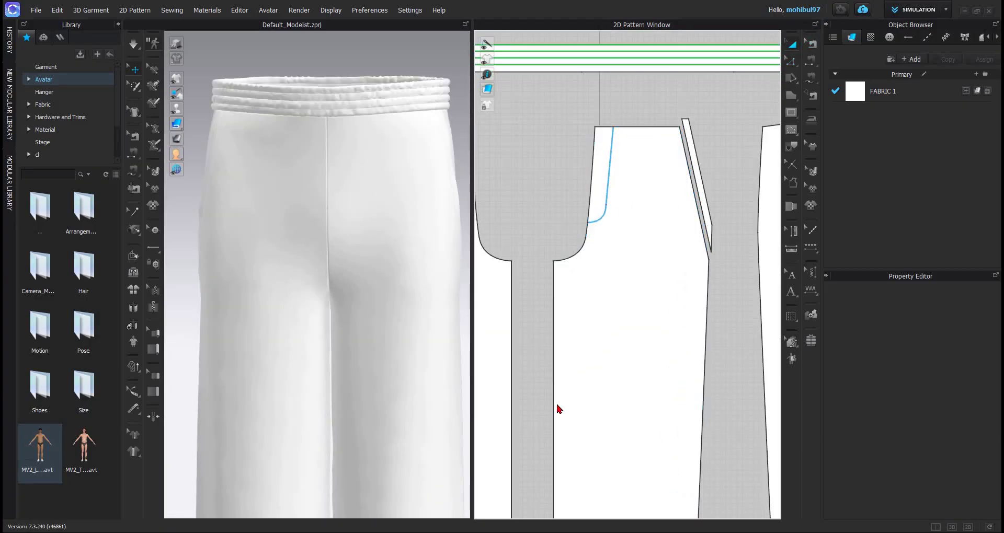
right_click(610, 157)
left_click(643, 314)
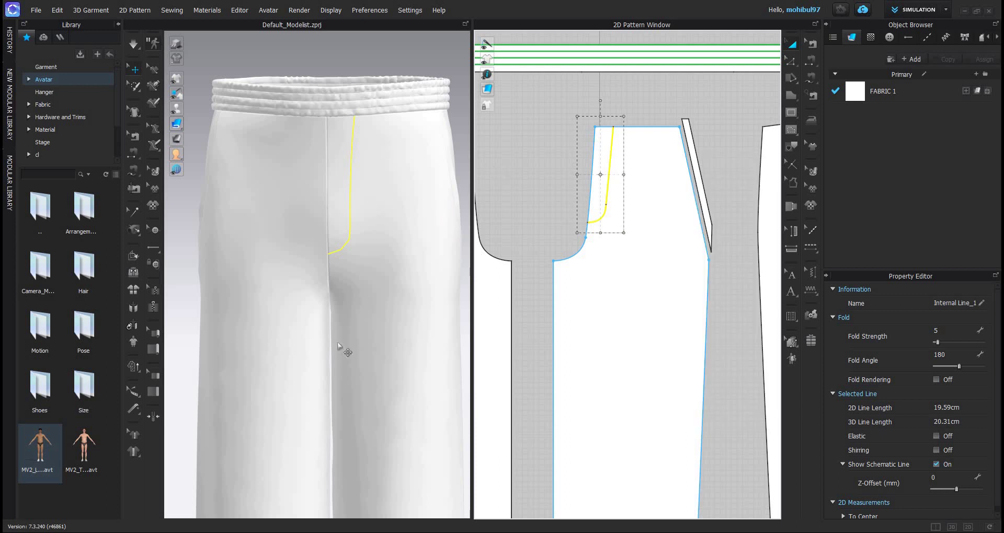
scroll(190, 253, "down", 6)
right_click_drag(347, 253, 328, 159)
scroll(328, 162, "up", 4)
middle_click_drag(349, 184, 346, 254)
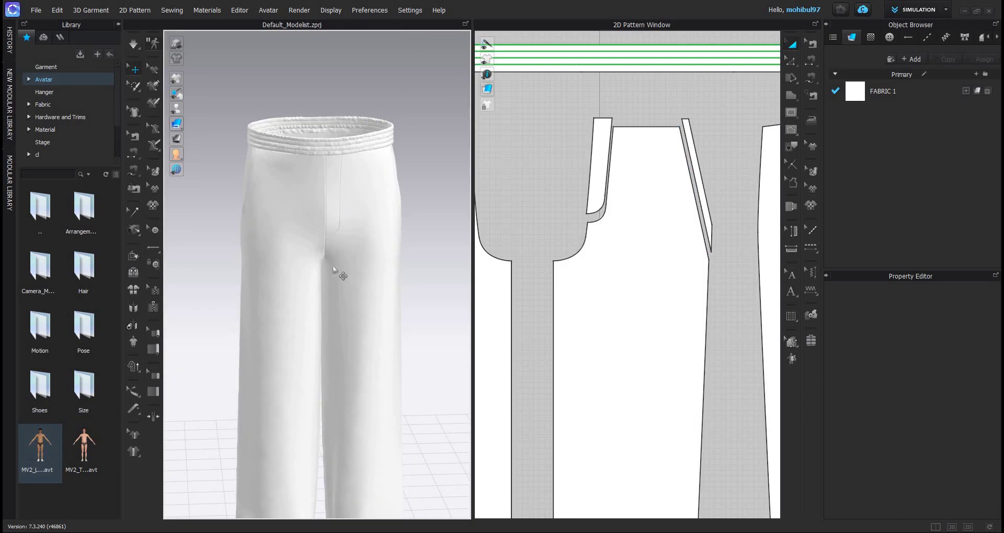
middle_click_drag(327, 182, 329, 235)
scroll(337, 235, "up", 2)
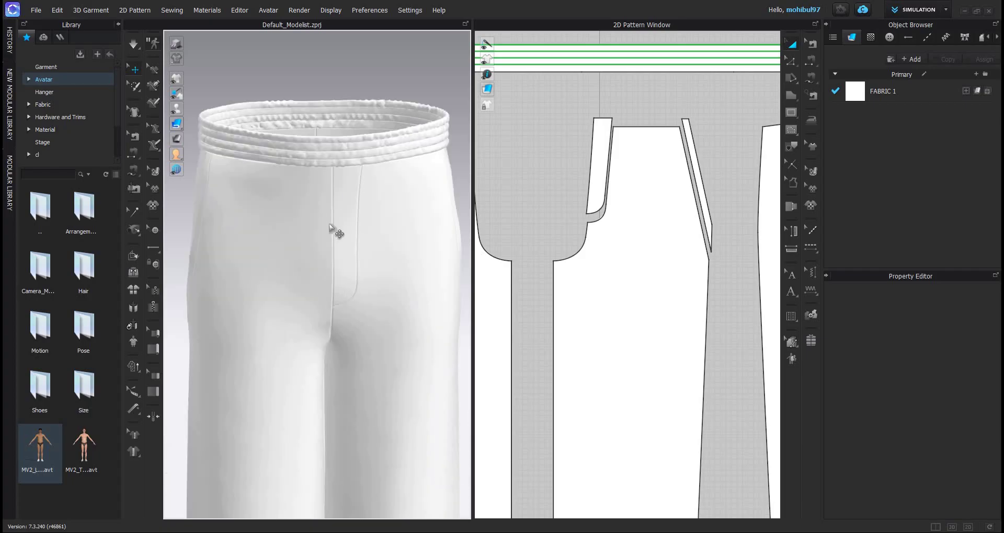
Step: Search the fabric library for "knit" and replace the FABRIC 1 material with the Knit_Fleece_Terry fabric
scroll(206, 292, "down", 5)
right_click_drag(292, 280, 302, 260)
scroll(332, 267, "up", 3)
scroll(303, 261, "down", 2)
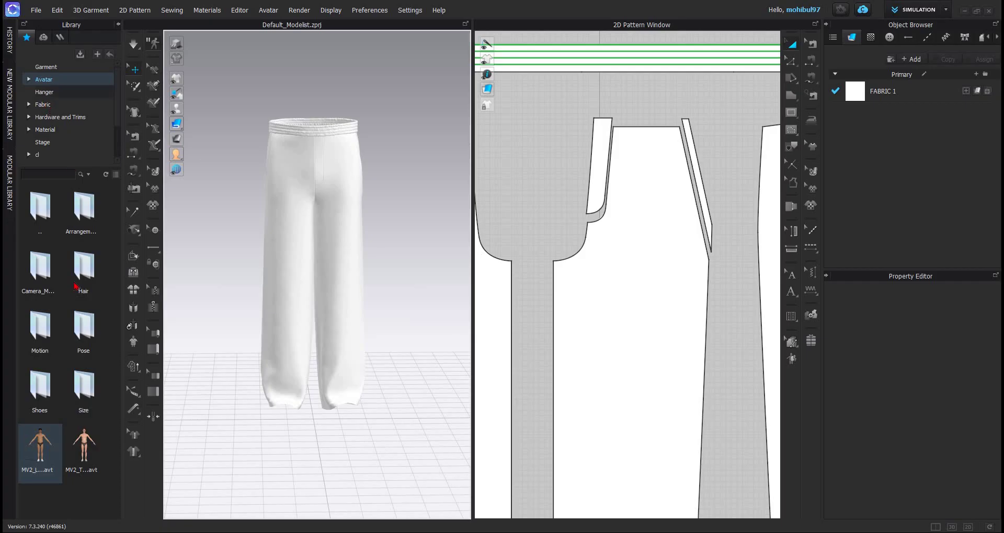
left_click(43, 104)
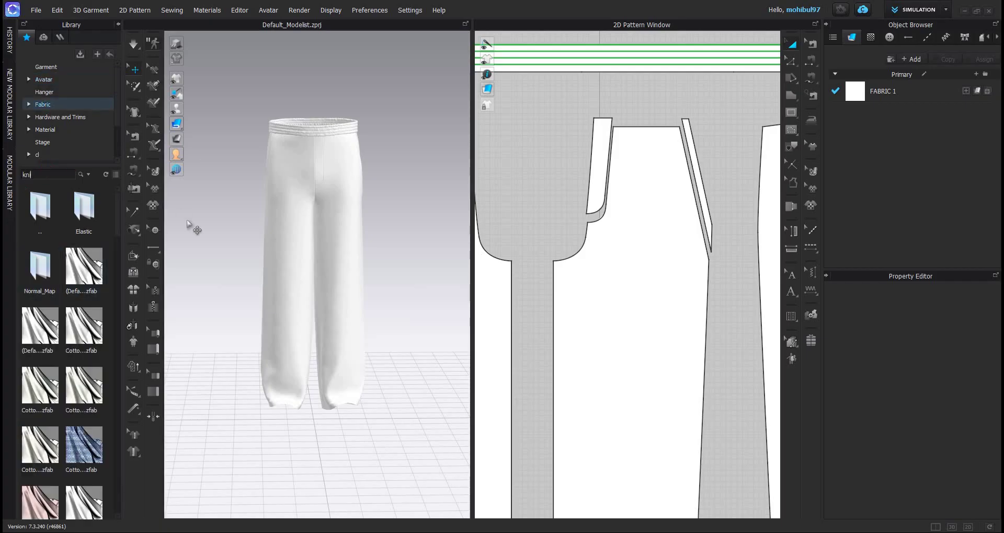
key("Return")
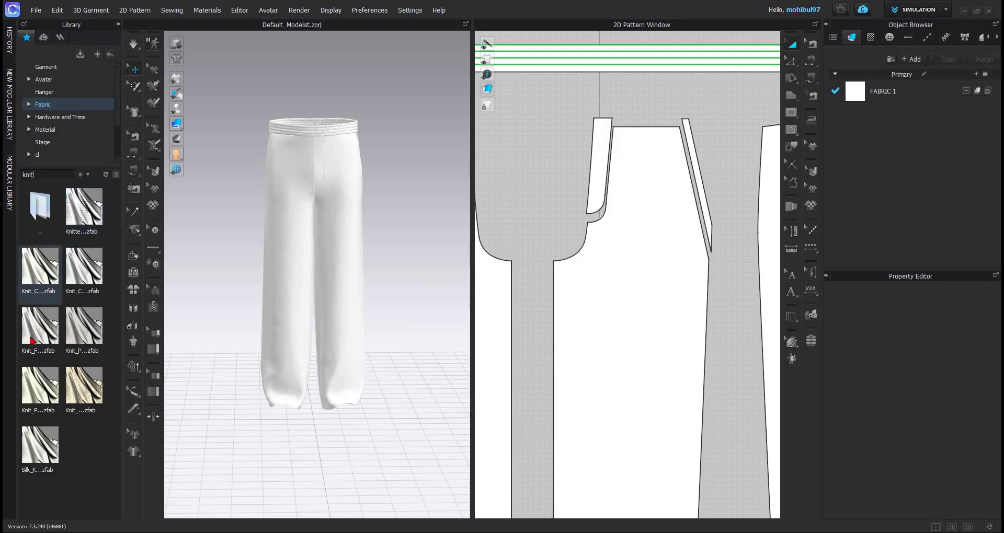
left_click_drag(31, 341, 885, 94)
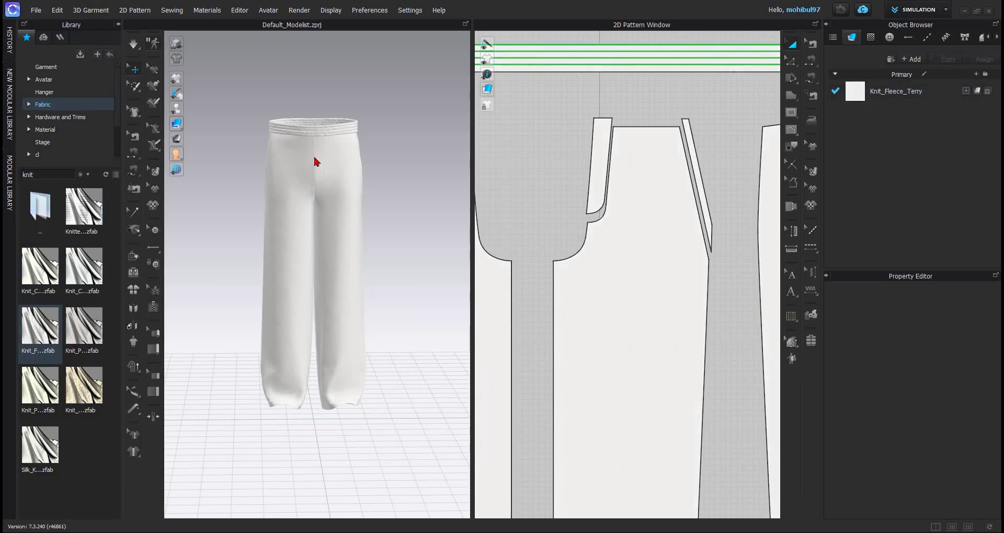
Step: Simulate the trousers with the knit fleece fabric, check the drape from the front and sides, and stop the simulation
scroll(316, 162, "up", 5)
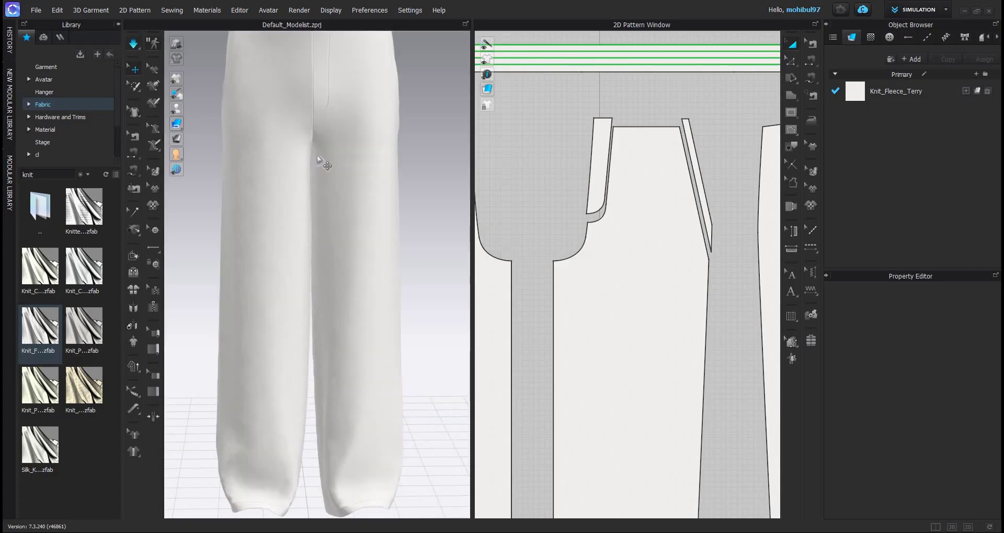
key("space")
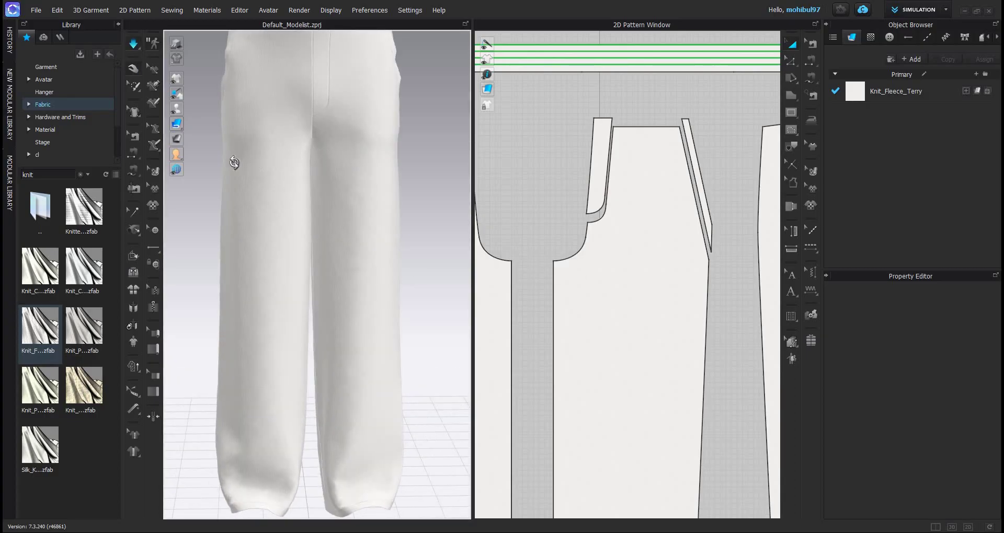
scroll(234, 162, "down", 5)
right_click_drag(281, 157, 329, 160)
scroll(415, 163, "up", 3)
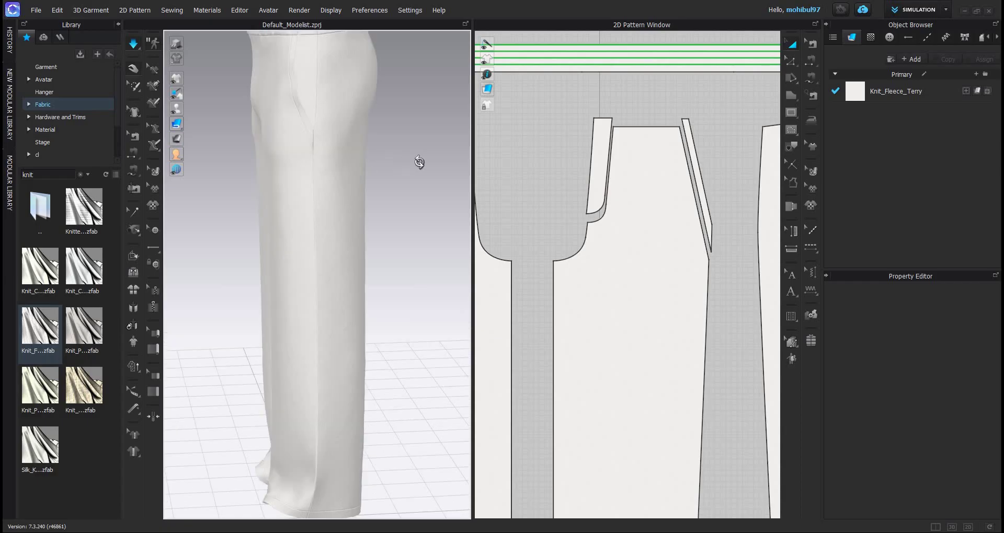
right_click_drag(419, 164, 476, 164)
right_click_drag(335, 157, 378, 182)
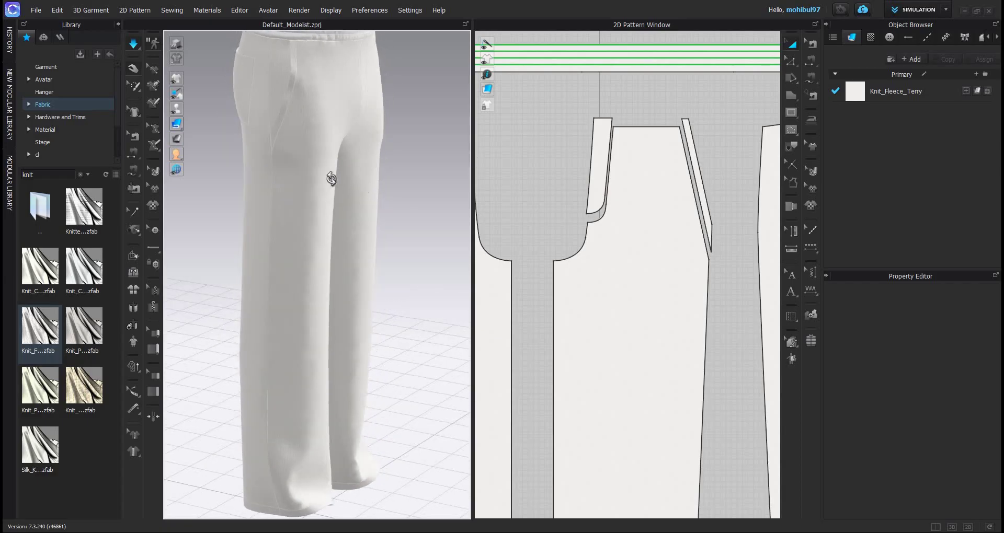
scroll(290, 270, "down", 4)
scroll(291, 270, "up", 4)
key("space")
Step: Examine the fly seam and the front of the elastic waistband on the 3D trousers up close
right_click_drag(351, 213, 318, 213)
middle_click_drag(318, 212, 319, 294)
scroll(323, 265, "up", 4)
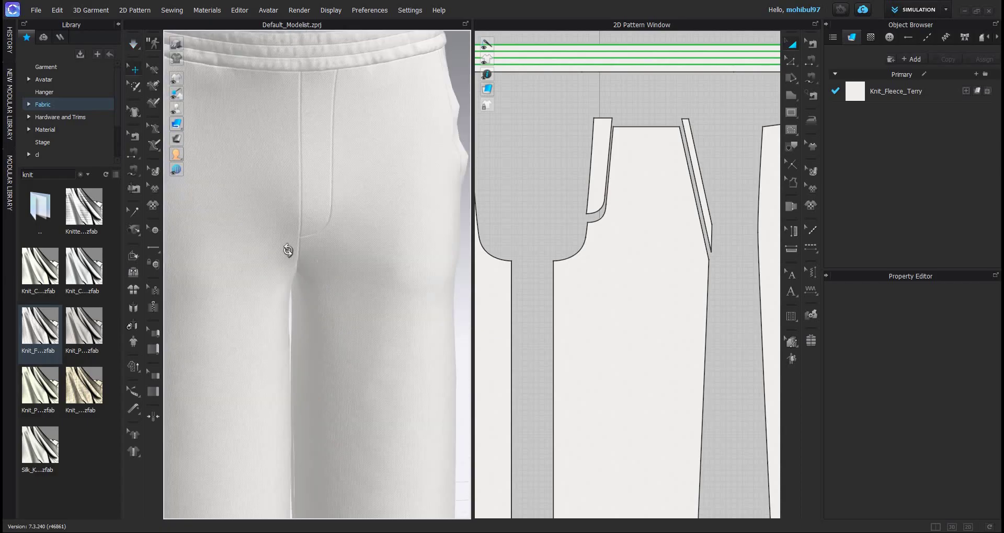
scroll(298, 241, "down", 4)
scroll(308, 230, "up", 2)
right_click_drag(351, 131, 332, 148)
scroll(283, 172, "up", 2)
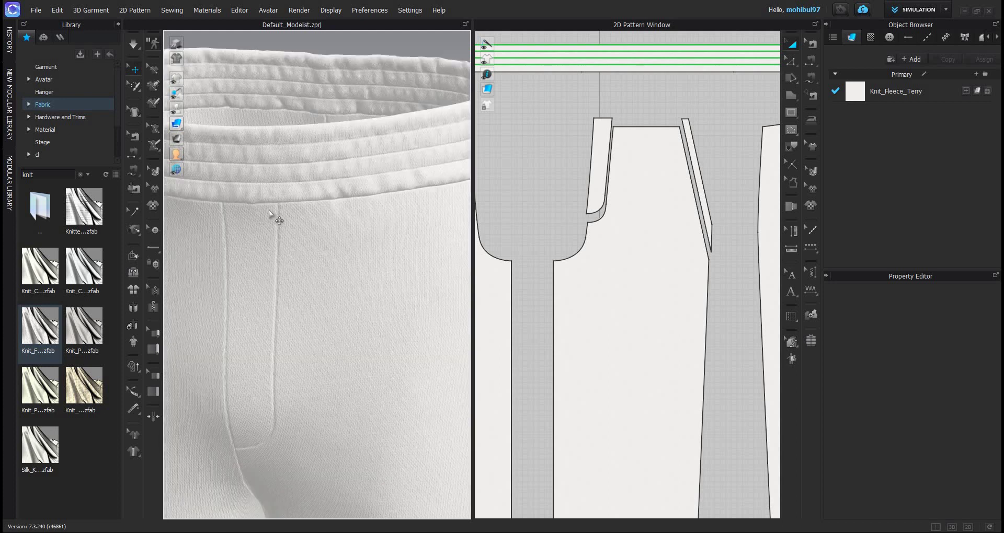
Step: Examine the back patch pocket, the back seam and the inside of the waistband on the 3D trousers
scroll(352, 213, "down", 4)
right_click_drag(352, 213, 444, 212)
right_click_drag(260, 190, 453, 227)
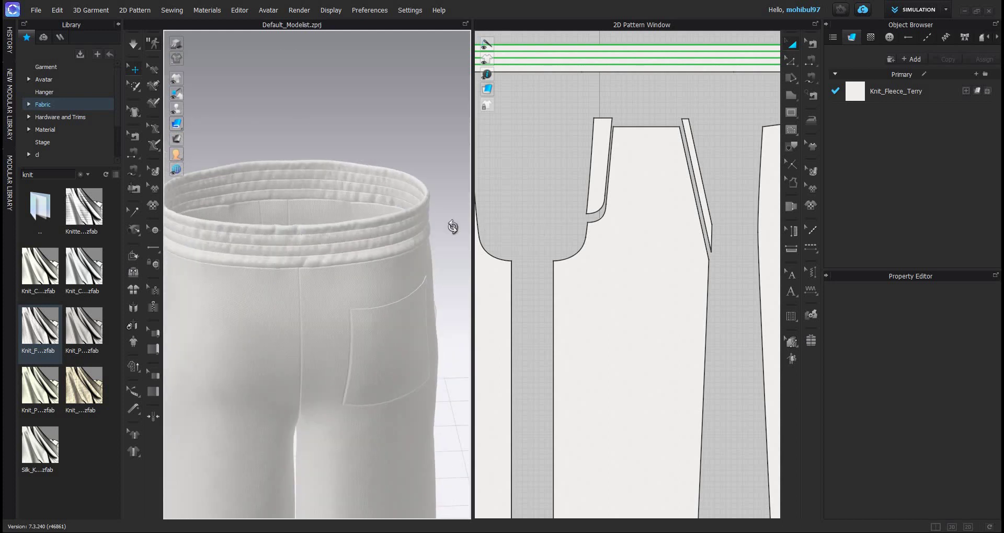
right_click_drag(363, 197, 230, 238)
scroll(336, 251, "down", 3)
right_click_drag(345, 256, 293, 248)
scroll(293, 247, "up", 2)
right_click_drag(293, 210, 319, 224)
right_click_drag(230, 210, 316, 220)
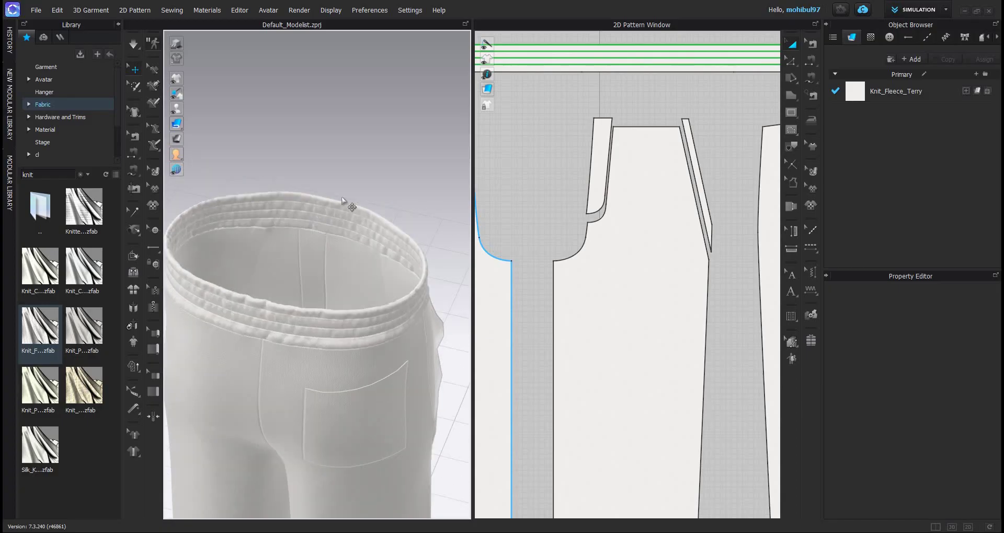
scroll(333, 252, "down", 3)
right_click_drag(332, 252, 298, 179)
scroll(305, 181, "up", 3)
scroll(307, 182, "down", 2)
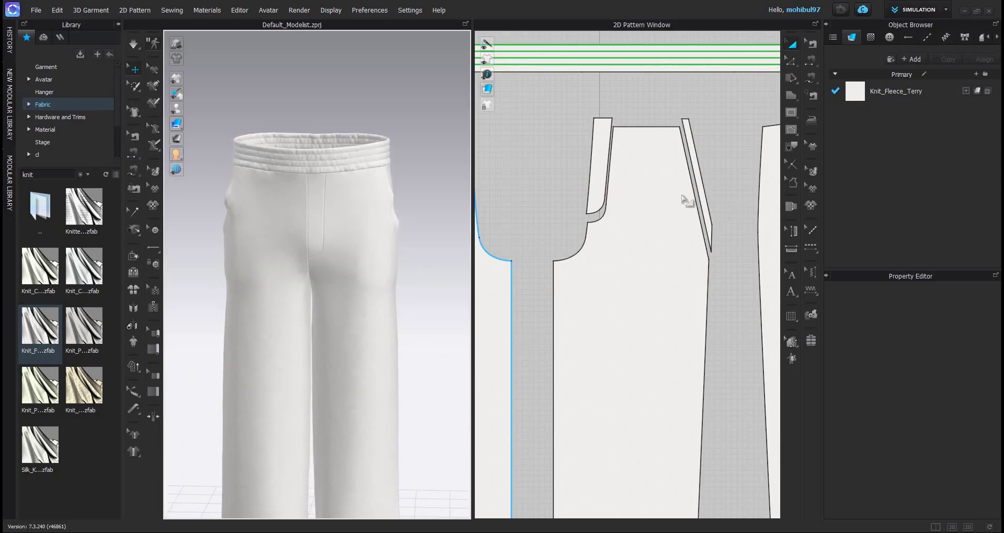
Step: Identify the front waistband pattern by selecting it in 2D and checking its location on the 3D garment
scroll(608, 232, "down", 5)
middle_click_drag(654, 145, 640, 193)
scroll(640, 194, "up", 1)
scroll(316, 268, "up", 3)
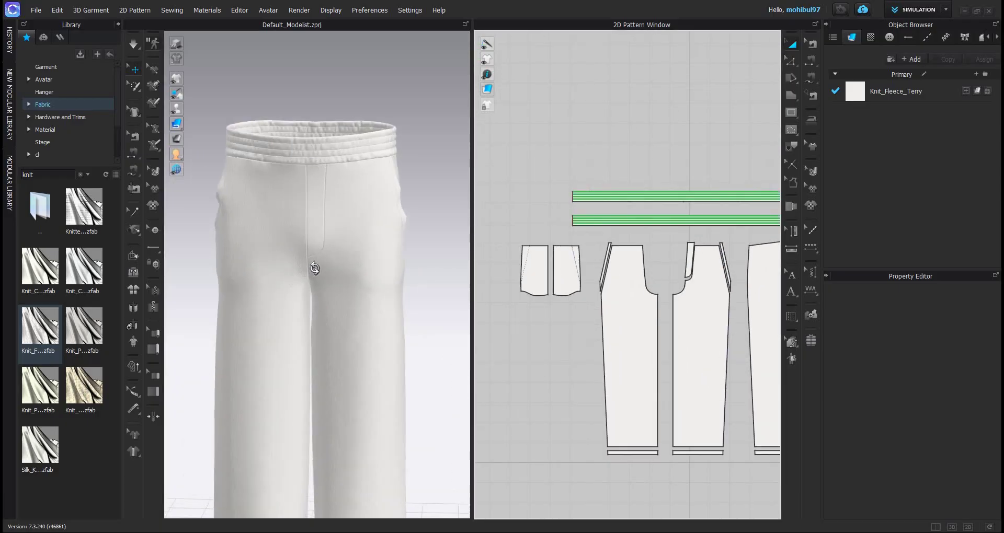
middle_click_drag(316, 269, 292, 313)
scroll(288, 226, "up", 3)
middle_click_drag(297, 183, 287, 233)
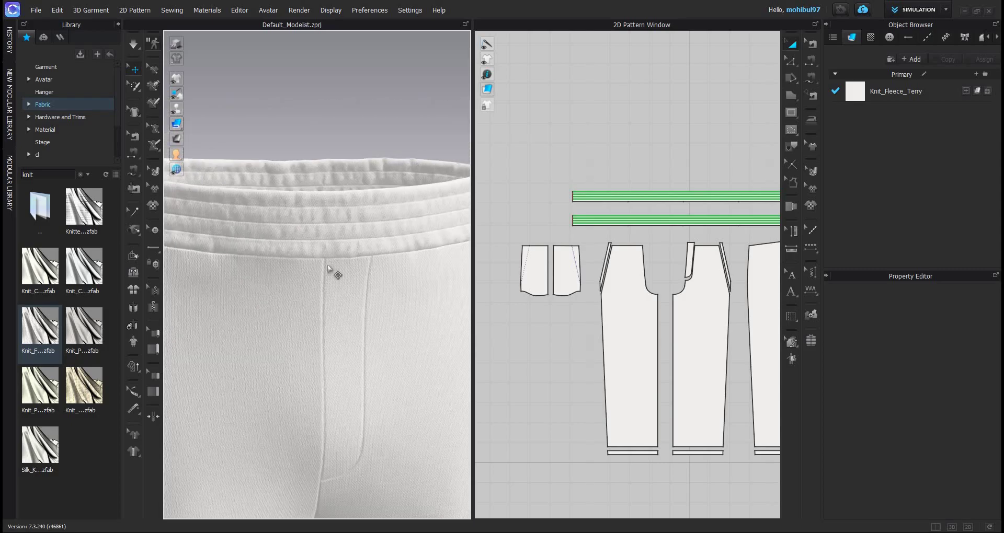
left_click(728, 193)
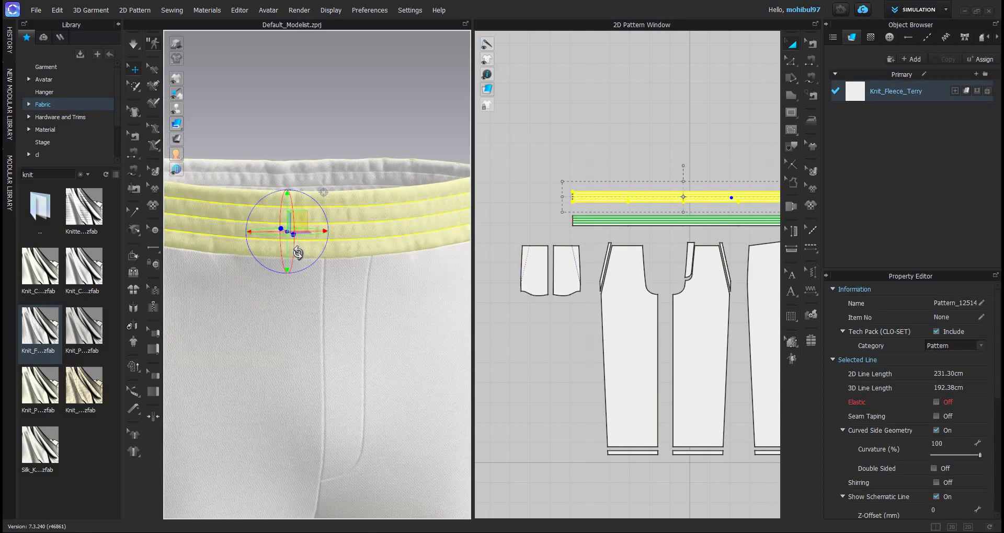
scroll(298, 253, "up", 2)
middle_click_drag(297, 254, 320, 111)
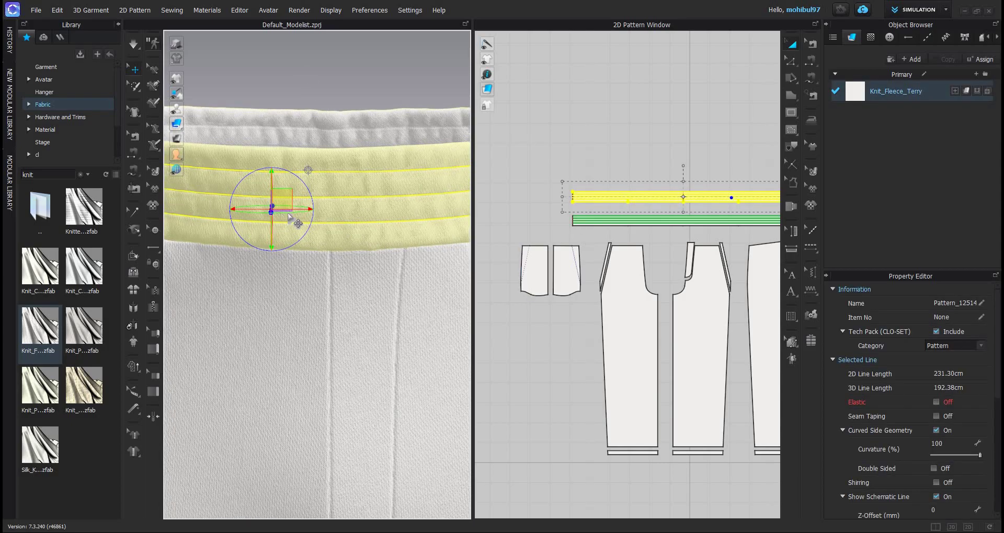
left_click(655, 222)
left_click(733, 197)
middle_click_drag(739, 227, 648, 264)
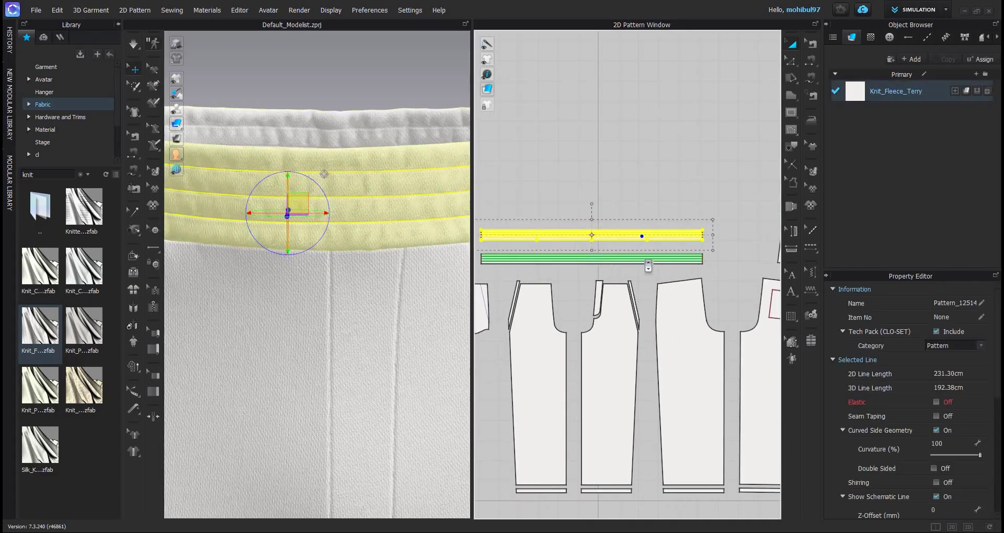
Step: Draw a horizontal internal line about 1.5 cm long in the third row from the top of the front waistband pattern
scroll(630, 233, "up", 8)
left_click(791, 112)
scroll(657, 253, "up", 3)
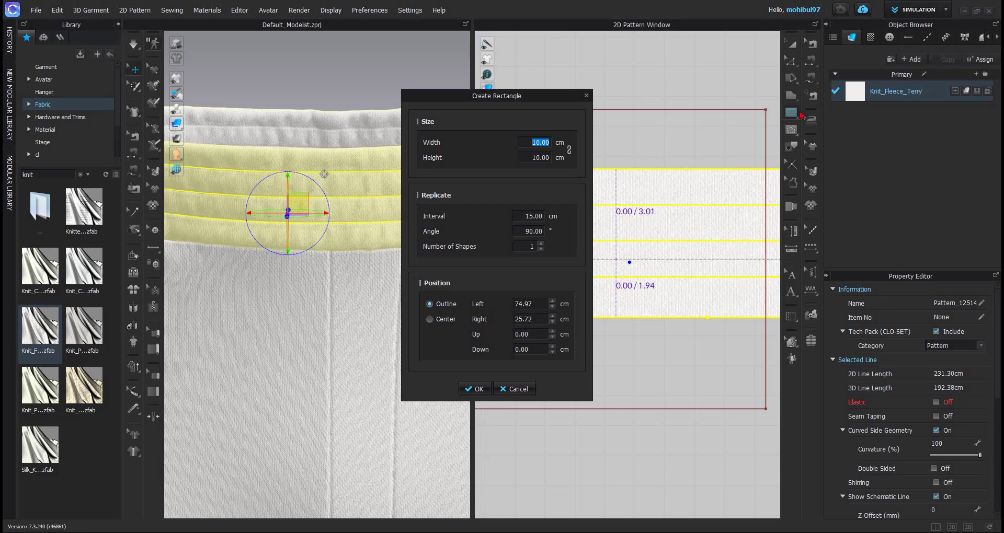
left_click(514, 389)
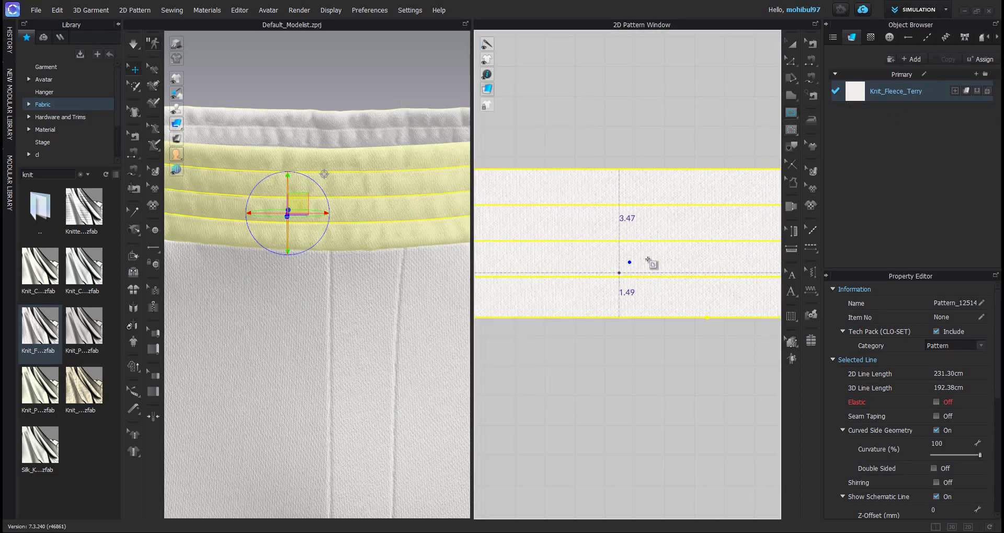
left_click(606, 258)
double_click(652, 258)
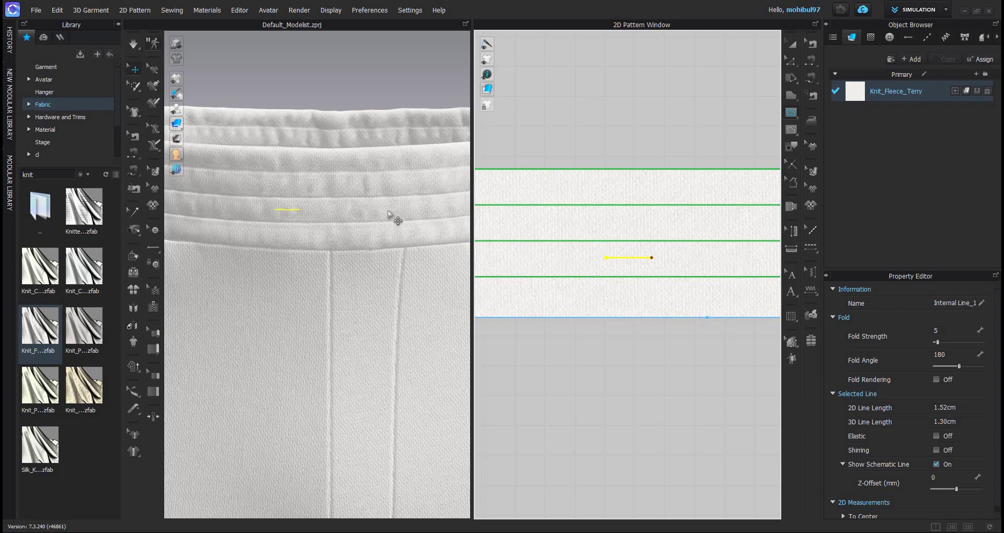
Step: Duplicate the short internal line and place the copy to its right at the same height in the waistband row
left_click(794, 46)
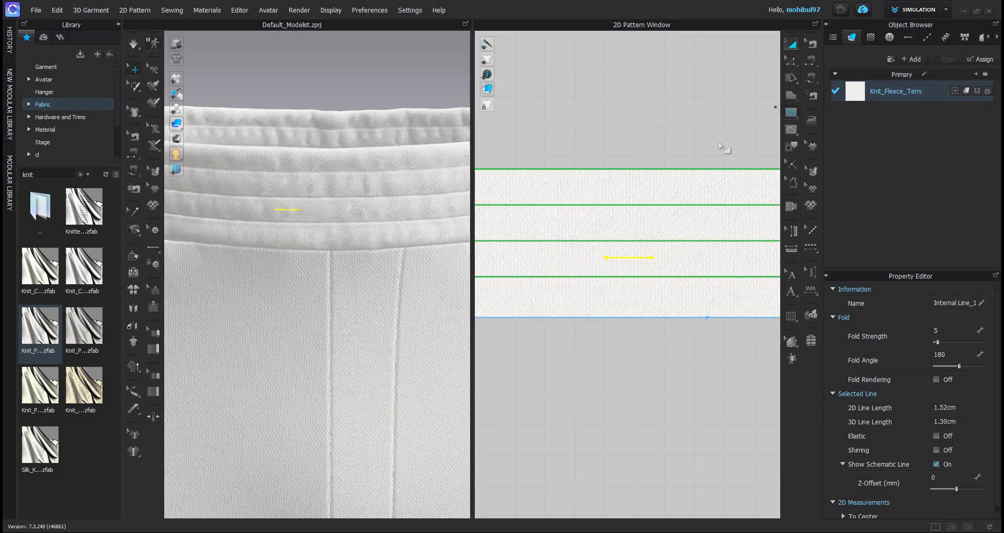
key("ctrl+c")
key("ctrl+v")
middle_click_drag(747, 268, 668, 236)
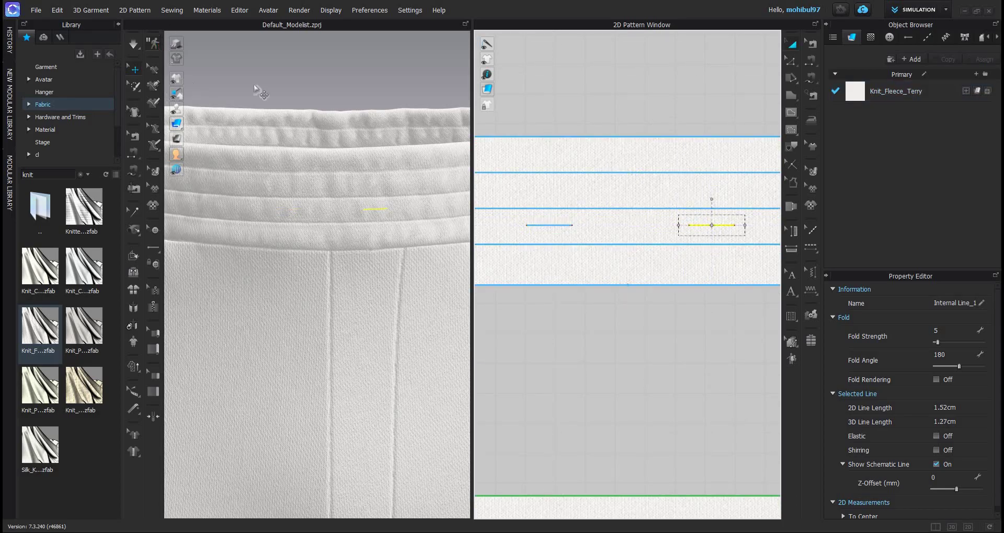
Step: Show the internal lines on the 3D garment to check where the two short lines sit
mouse_move(235, 77)
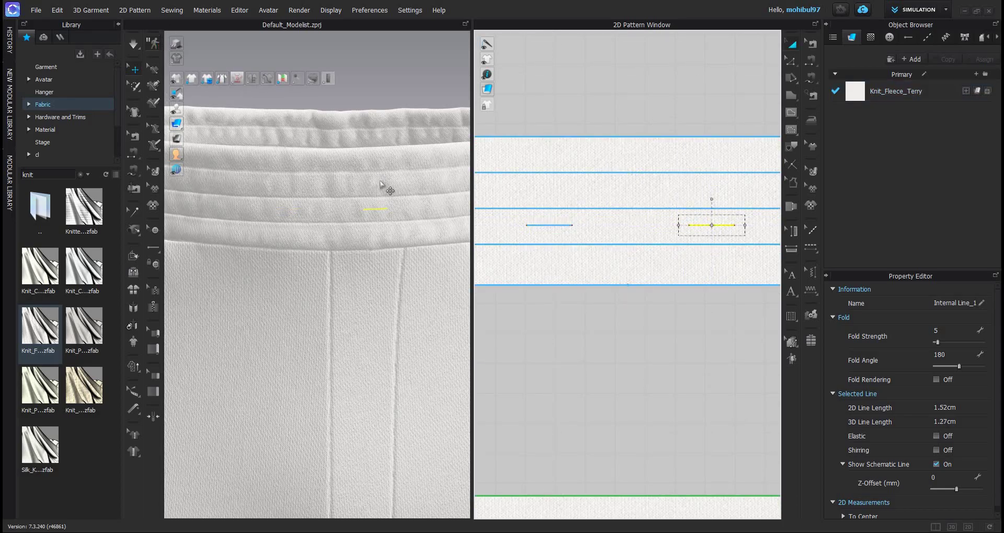
left_click(366, 208)
scroll(339, 102, "down", 5)
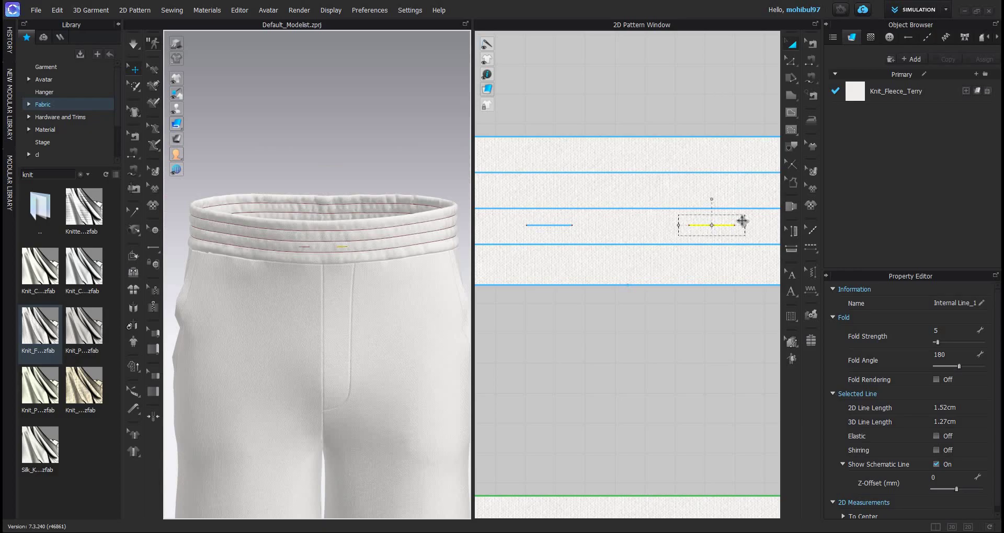
Step: Move both short internal lines together about 1.3 cm to the right along the waistband
left_click(707, 227)
left_click(555, 226)
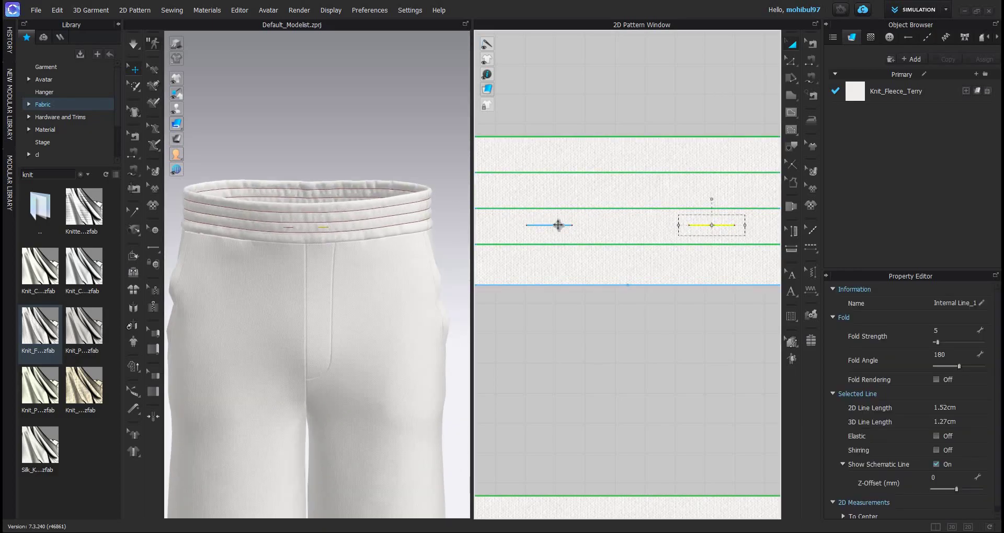
left_click(575, 226, "shift")
left_click_drag(593, 225, 634, 225)
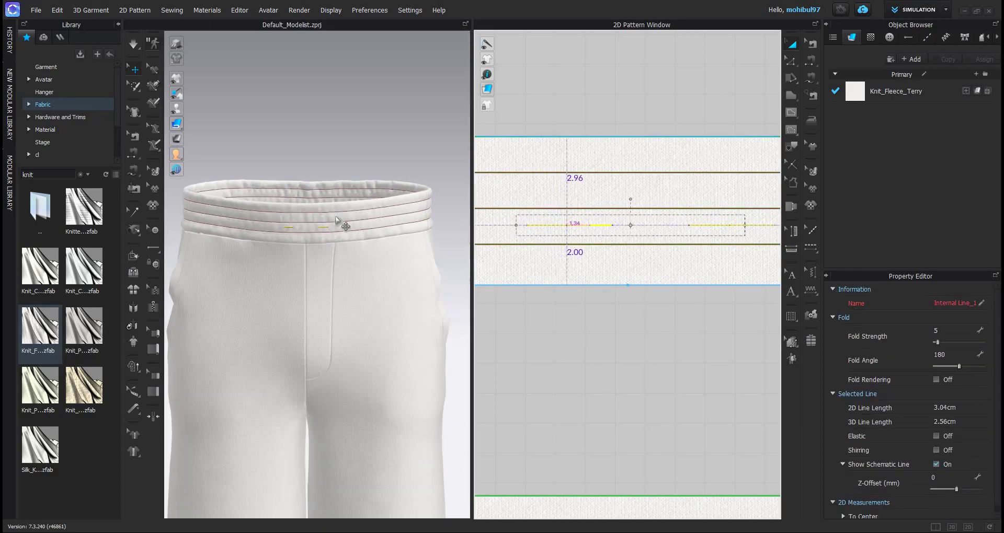
scroll(328, 217, "up", 4)
right_click_drag(345, 225, 330, 225)
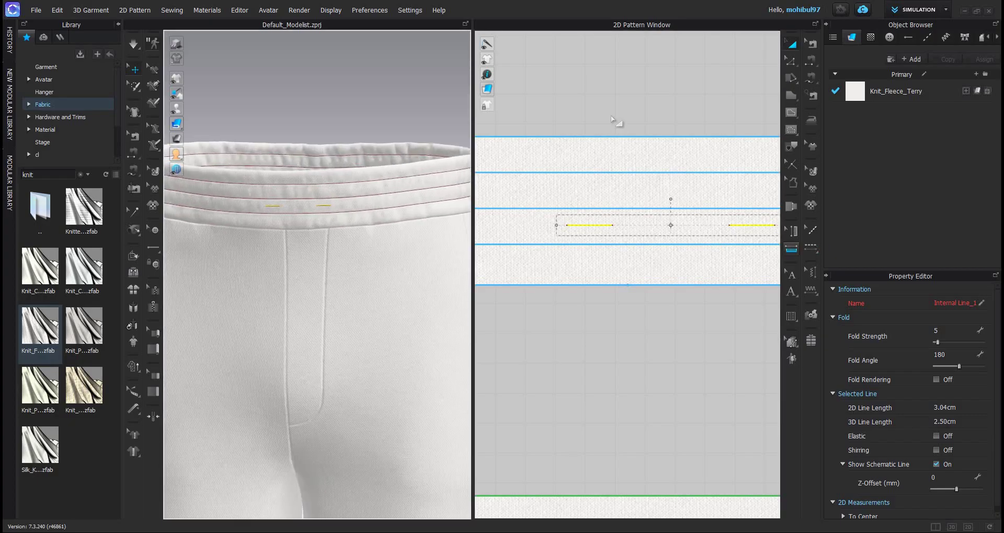
Step: Shift only the right-hand short internal line further right to widen the gap between the two lines
scroll(675, 215, "down", 5)
left_click(675, 261)
middle_click_drag(732, 264, 666, 251)
scroll(668, 209, "up", 5)
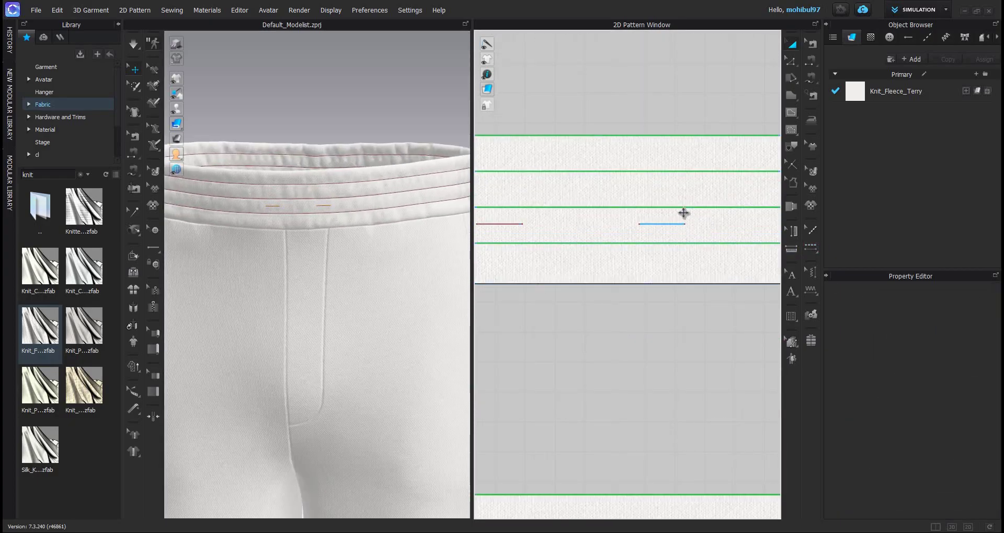
left_click(675, 224)
key("Right")
key("Right")
key("Right")
key("Right")
key("Right")
left_click(543, 307)
scroll(335, 262, "down", 4)
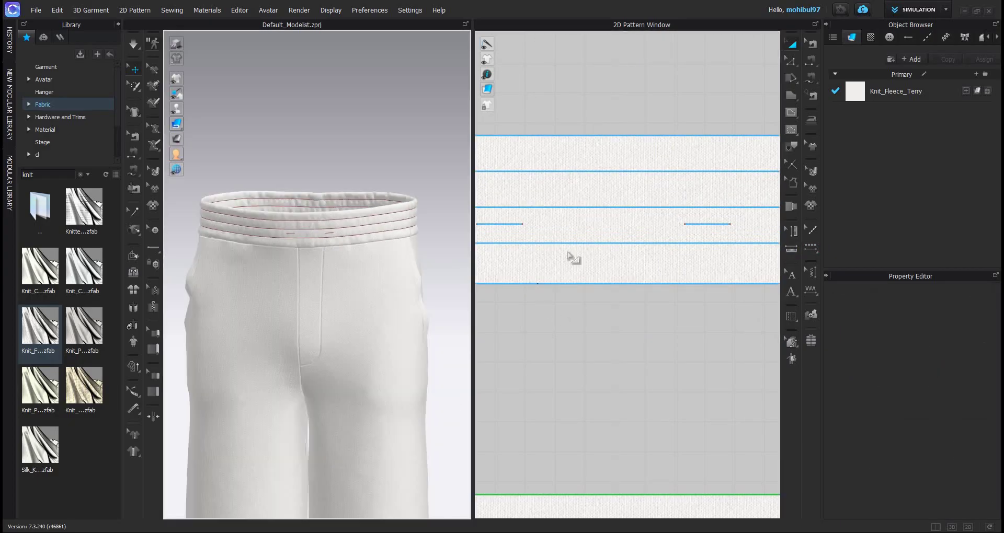
Step: Draw a long, narrow vertical rectangle pattern for the drawstring, starting just below the left short line on the waistband
middle_click_drag(335, 262, 333, 209)
scroll(605, 298, "down", 5)
middle_click_drag(605, 303, 563, 228)
scroll(607, 296, "down", 1)
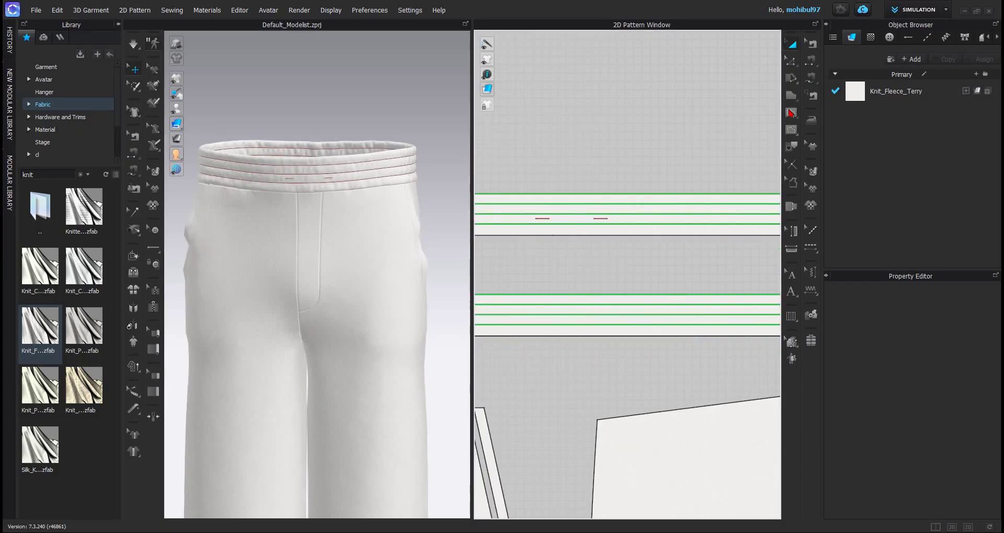
left_click(792, 112)
left_click(792, 96)
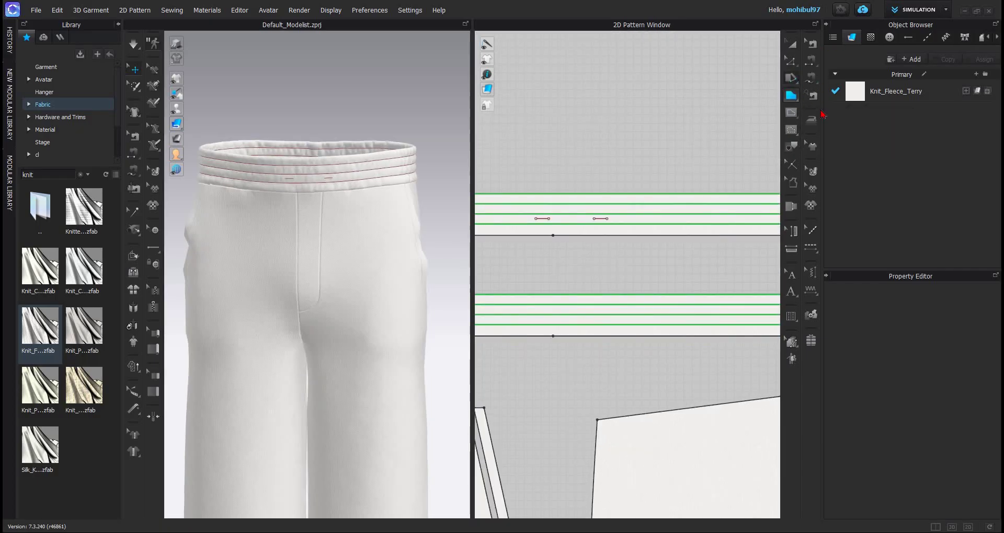
left_click(821, 110)
scroll(560, 157, "up", 5)
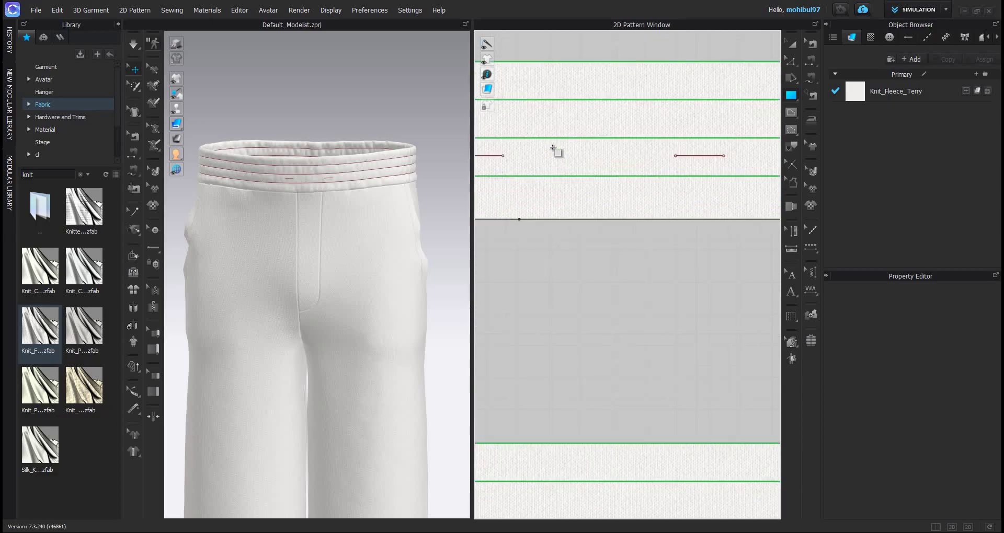
left_click_drag(564, 460, 561, 512)
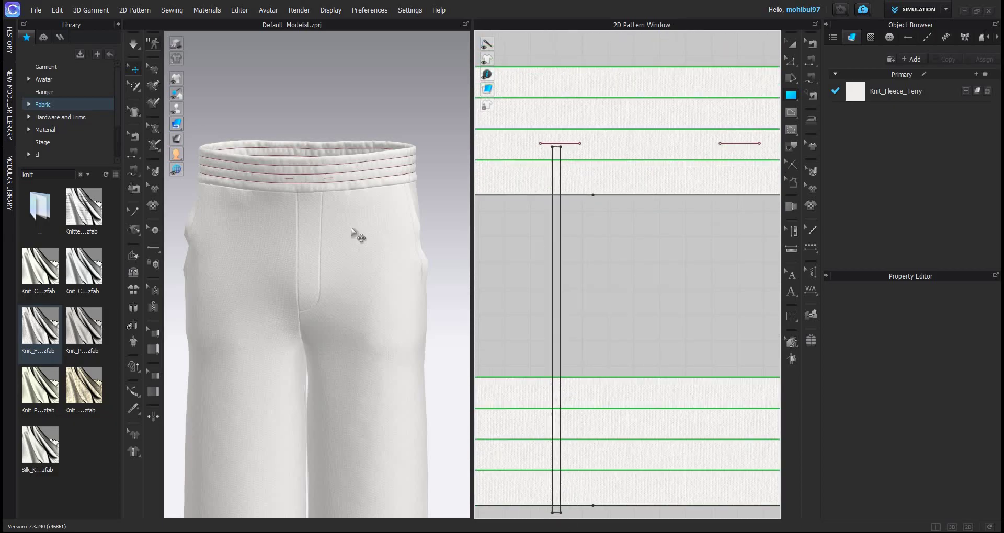
scroll(397, 163, "down", 3)
middle_click_drag(325, 261, 316, 286)
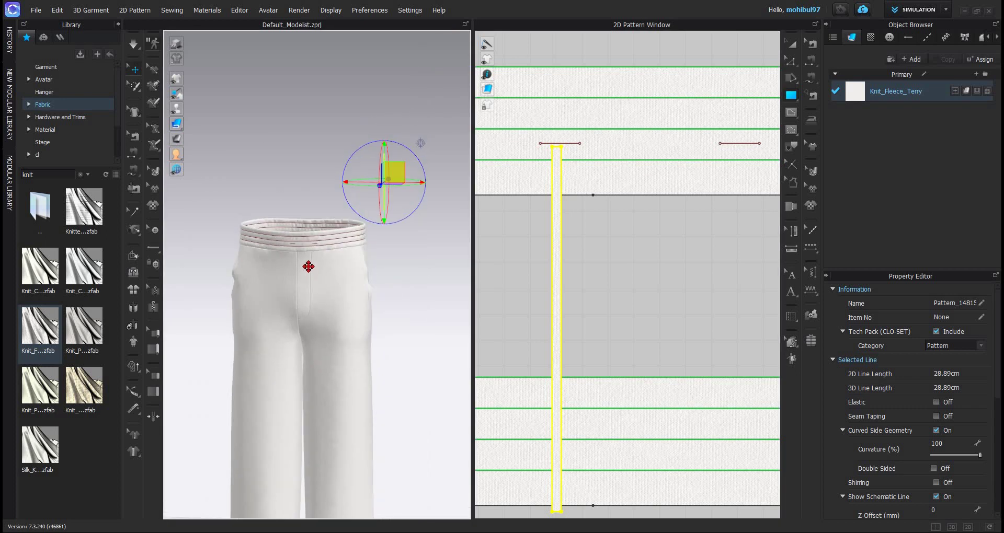
Step: Place the drawstring strip in front of the waistband in 3D and sew its top edge to the left short internal line
left_click_drag(308, 267, 298, 241)
scroll(275, 241, "up", 3)
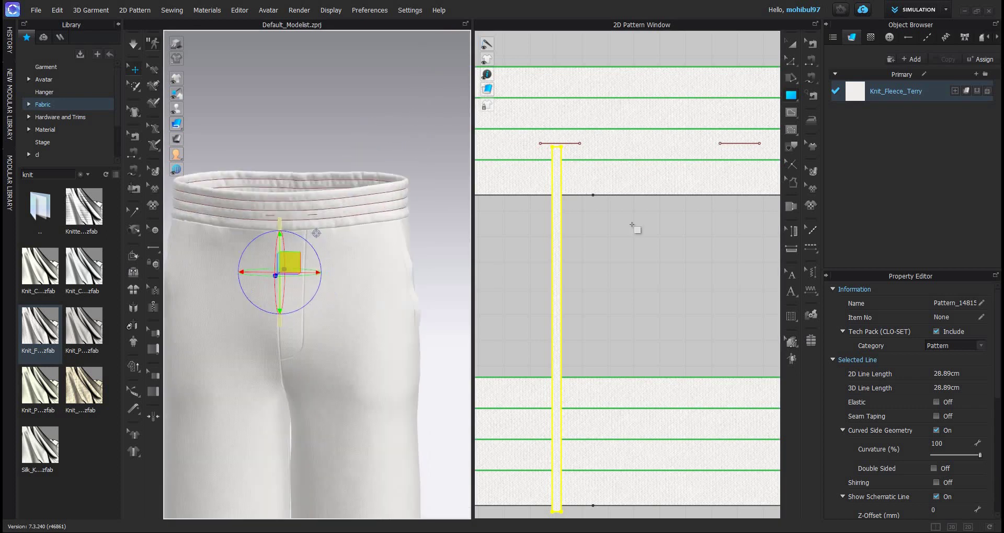
left_click(811, 171)
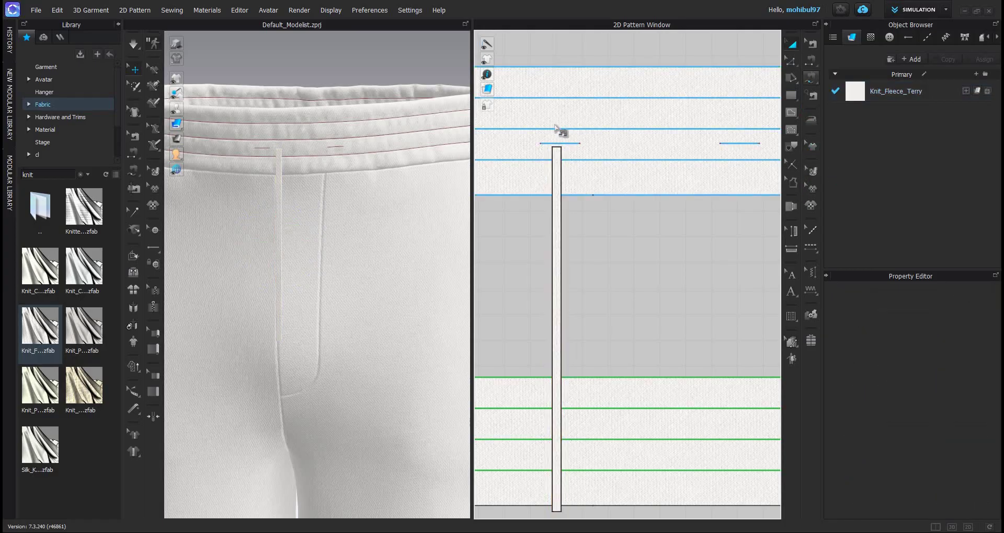
scroll(555, 158, "up", 3)
left_click(548, 160)
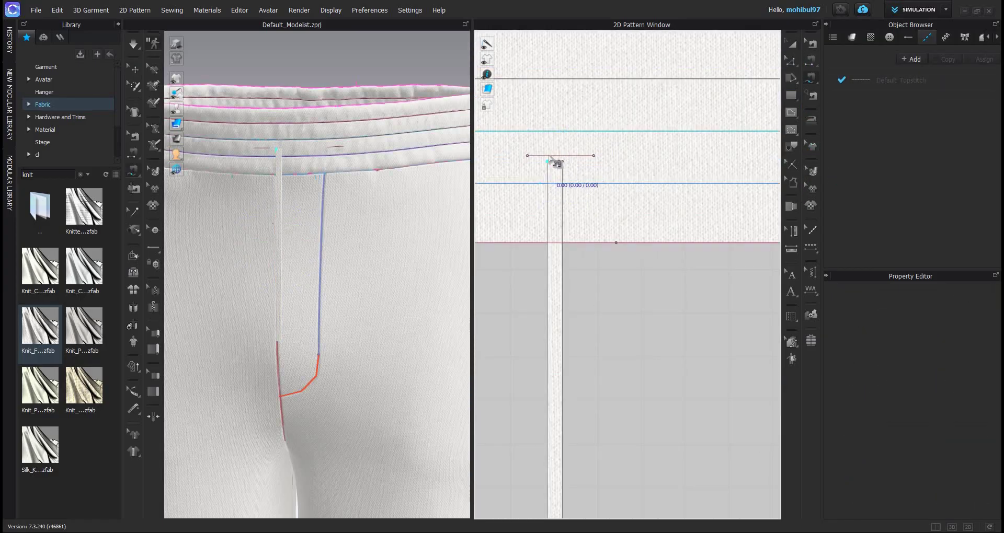
left_click(563, 160)
left_click(791, 45)
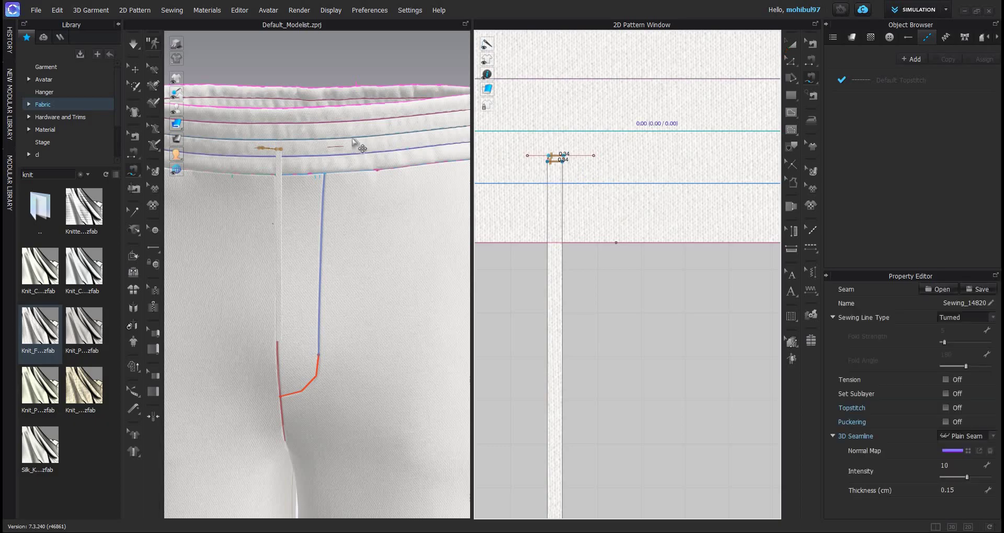
Step: Simulate the garment and pull the strip until it hangs straight down from the waistband beside the fly
left_click(238, 186)
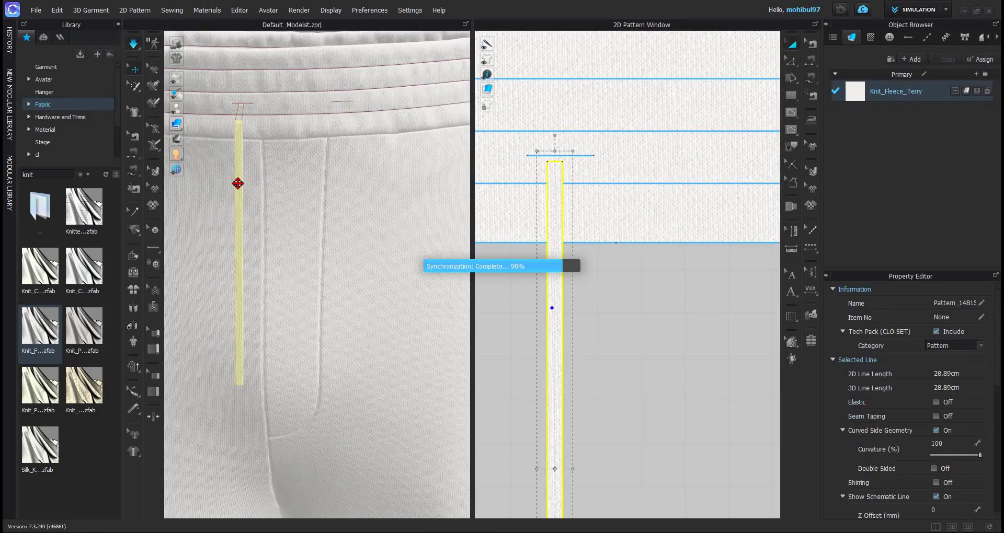
key("space")
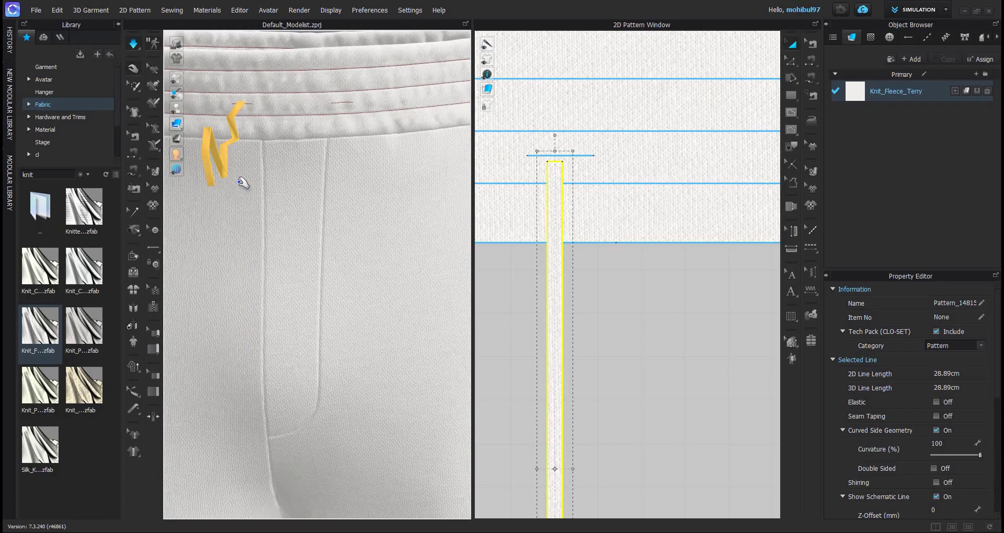
left_click_drag(242, 180, 220, 216)
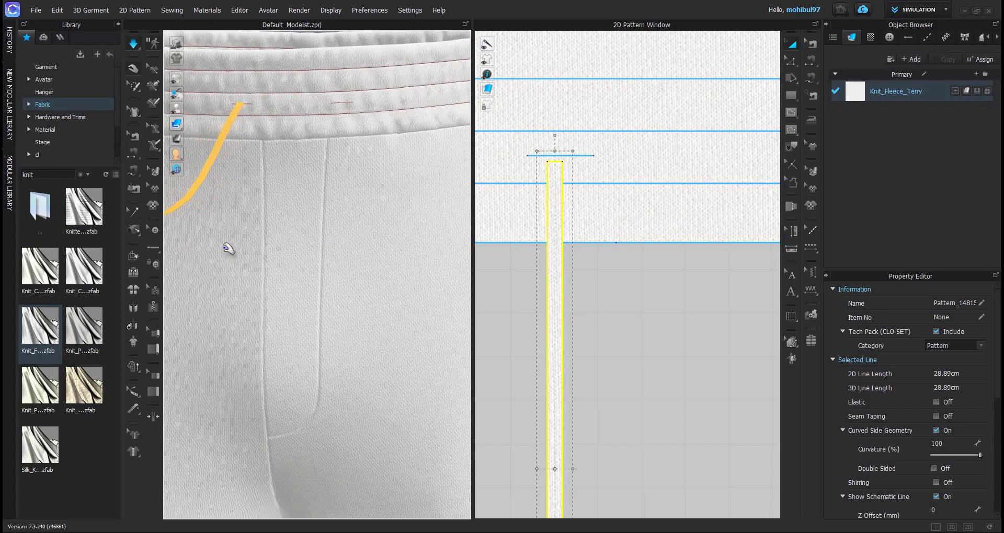
scroll(214, 247, "down", 2)
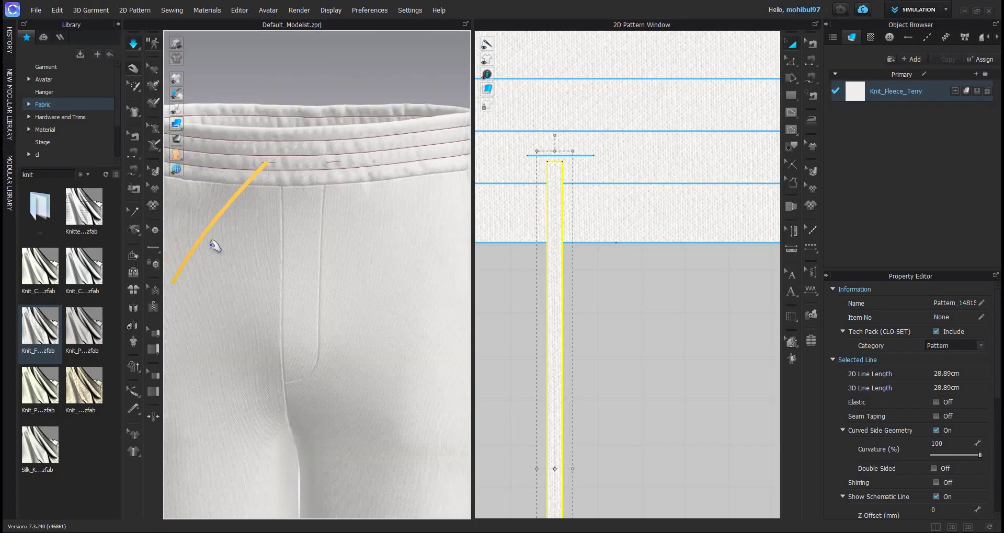
right_click_drag(213, 241, 218, 239)
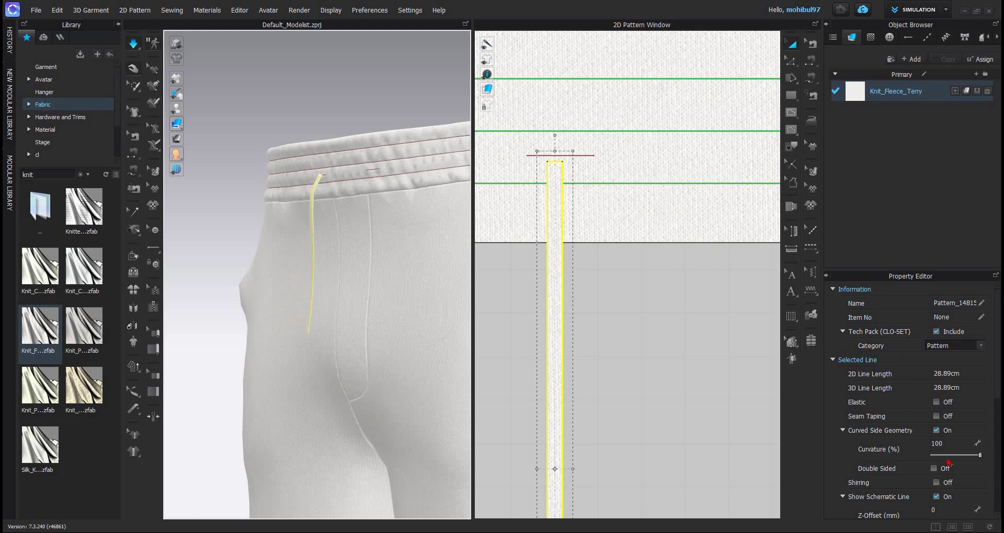
key("space")
Step: Set the drawstring's particle distance to 6 mm and re-simulate, pulling its loose end in beside the fly seam
scroll(968, 434, "down", 4)
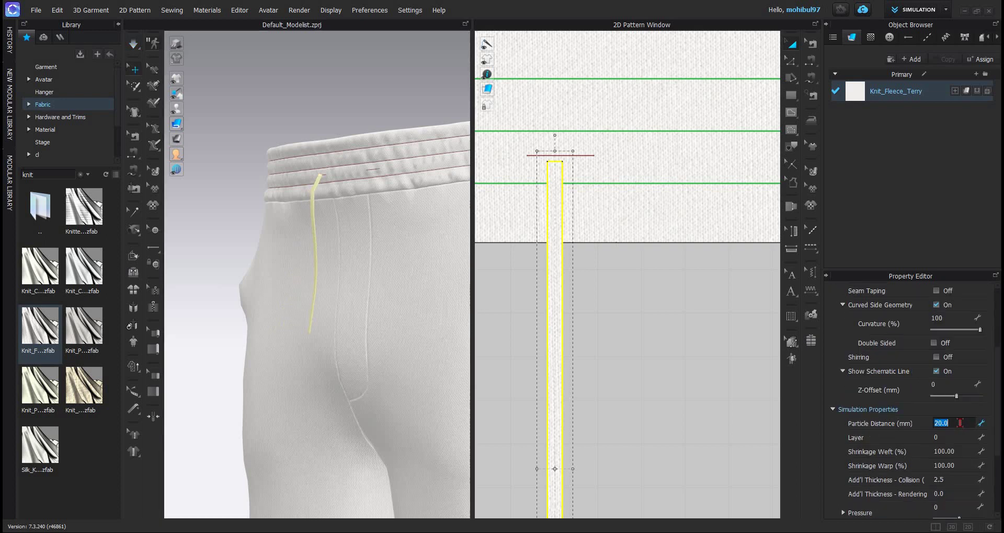
key("Return")
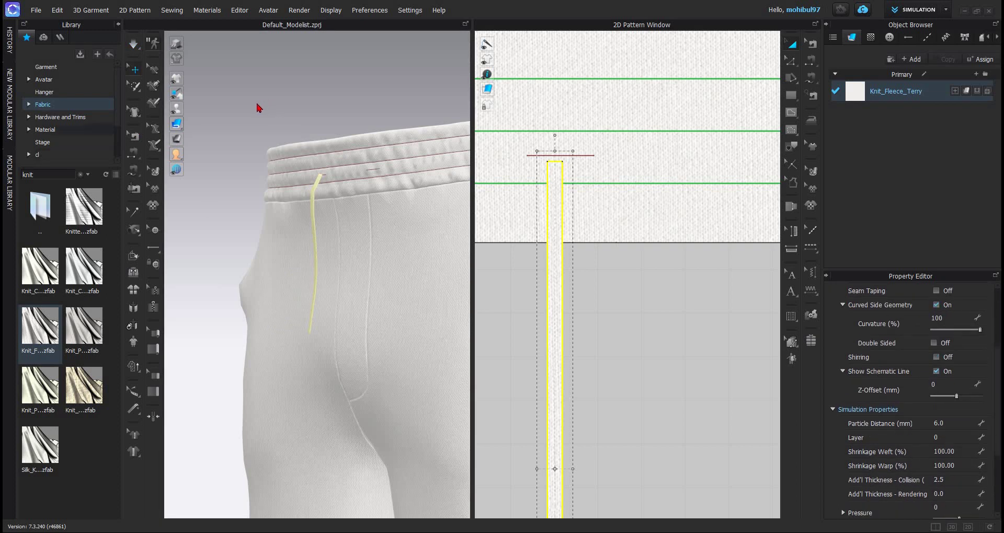
key("space")
right_click_drag(356, 213, 429, 314)
middle_click_drag(419, 348, 315, 225)
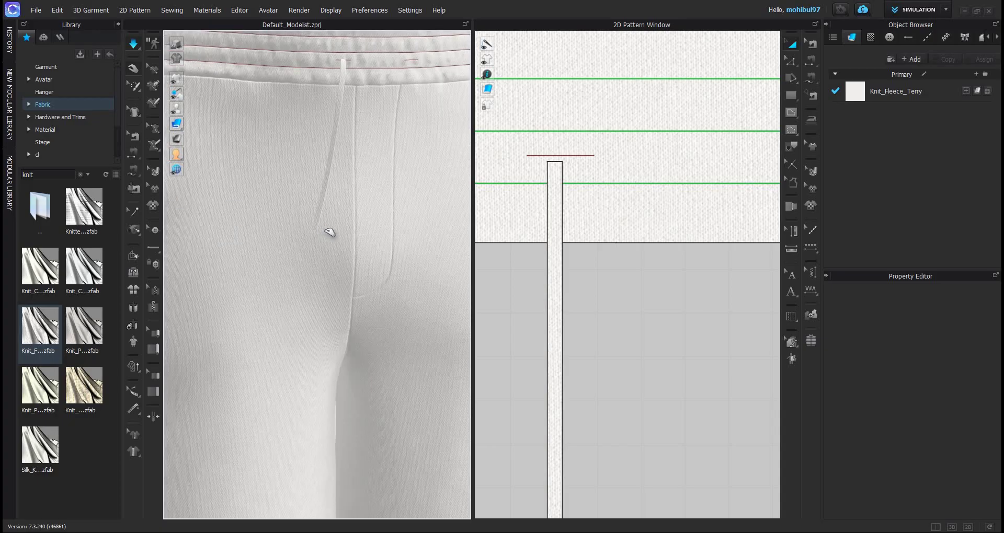
left_click_drag(317, 226, 344, 241)
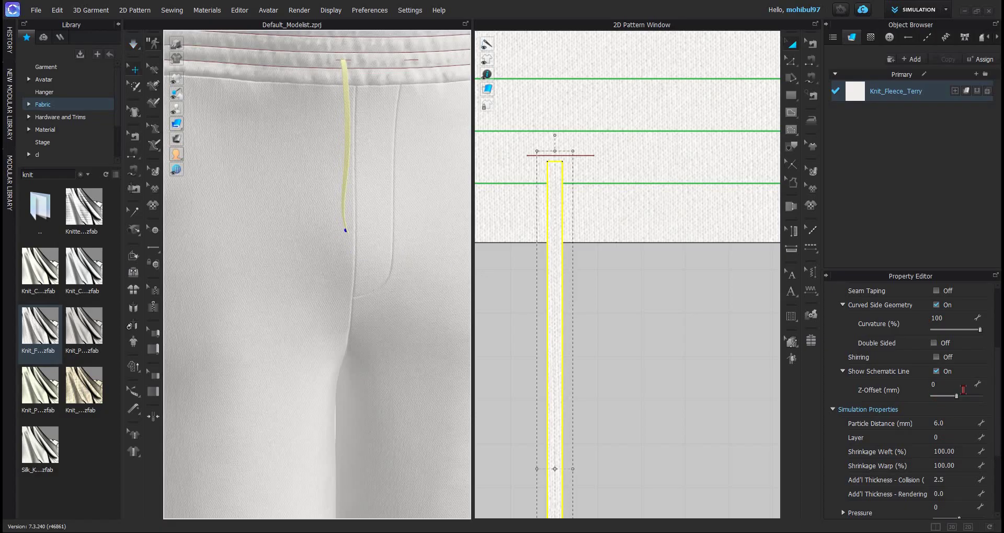
Step: Set the drawstring's additional rendering thickness to 4 mm and check its look on the waistband
scroll(951, 401, "down", 3)
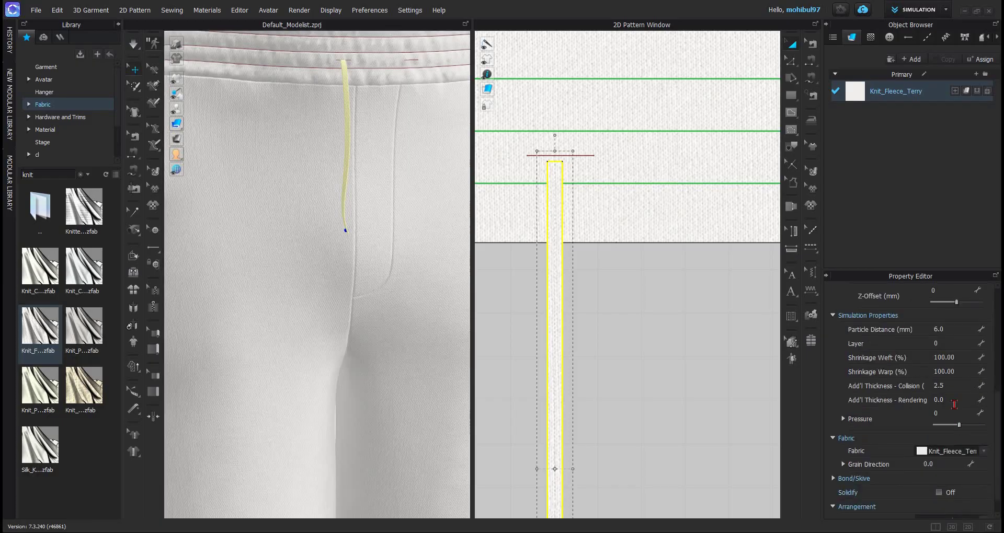
key("Return")
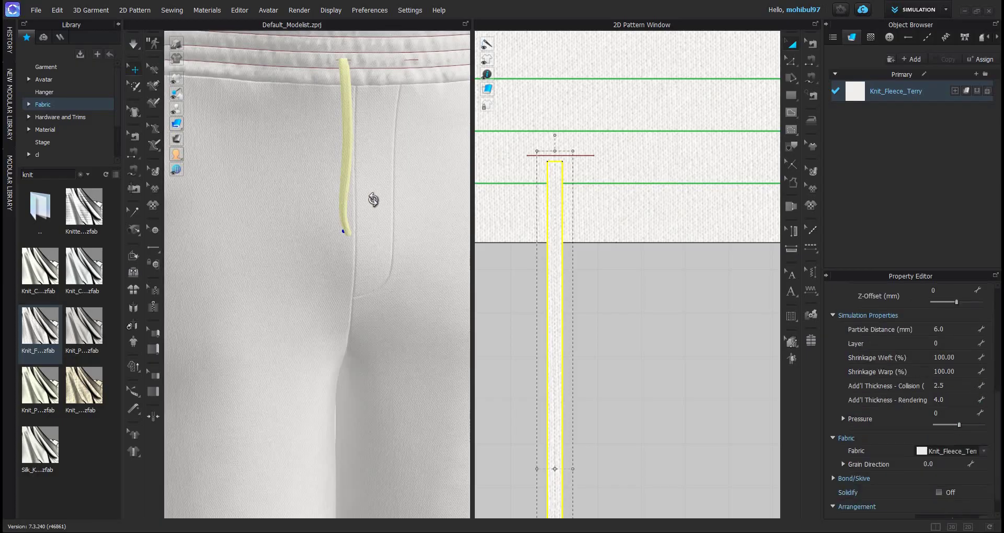
right_click_drag(359, 202, 319, 210)
scroll(293, 202, "down", 3)
scroll(375, 283, "up", 3)
scroll(305, 300, "down", 3)
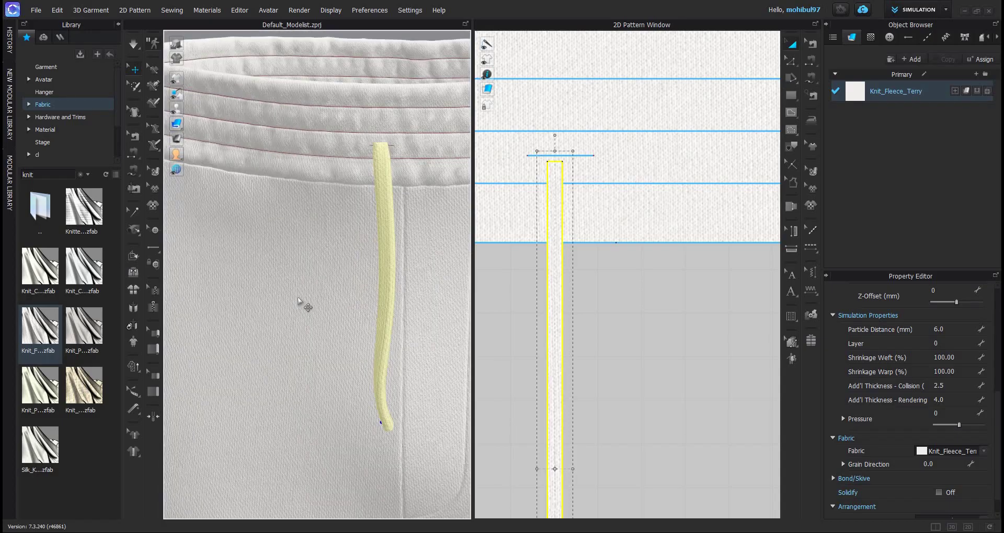
right_click_drag(305, 300, 296, 231)
scroll(385, 243, "up", 3)
scroll(386, 243, "down", 3)
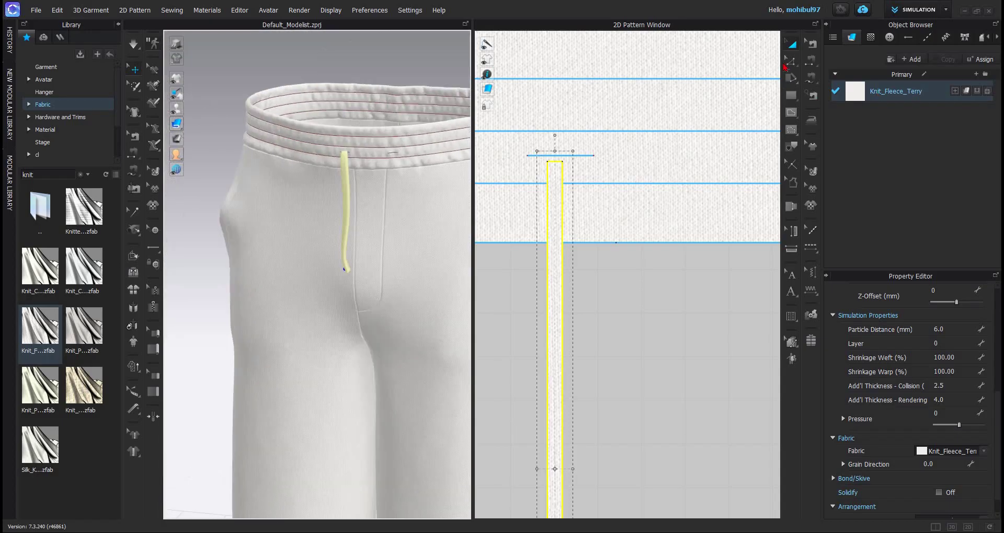
Step: Lengthen the drawstring strip by moving its bottom edge down past the second waistband piece, and re-simulate the garment
scroll(296, 231, "down", 2)
middle_click_drag(681, 330, 635, 229)
key("z")
scroll(634, 208, "down", 2)
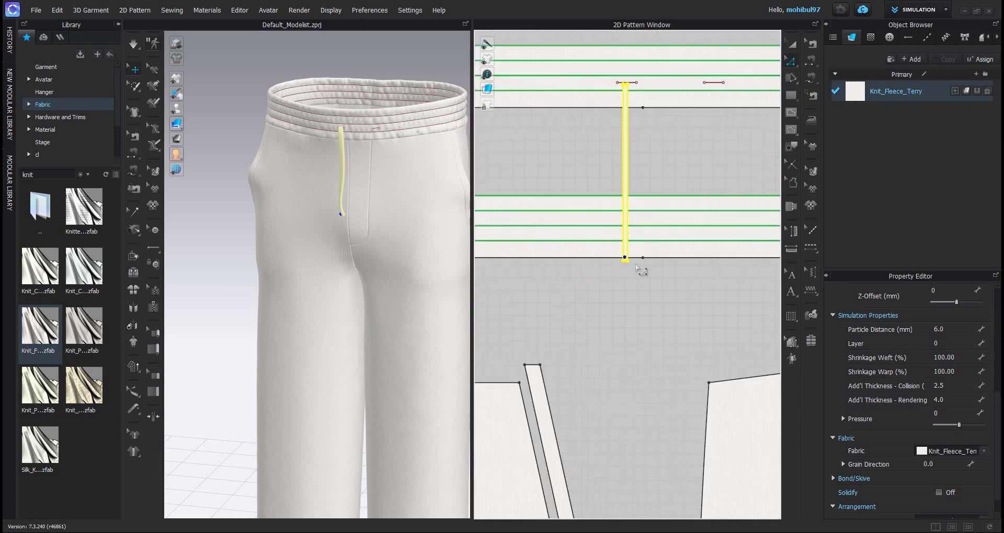
scroll(643, 273, "up", 4)
left_click(623, 244)
left_click_drag(614, 233, 614, 426)
key("Escape")
scroll(411, 246, "down", 2)
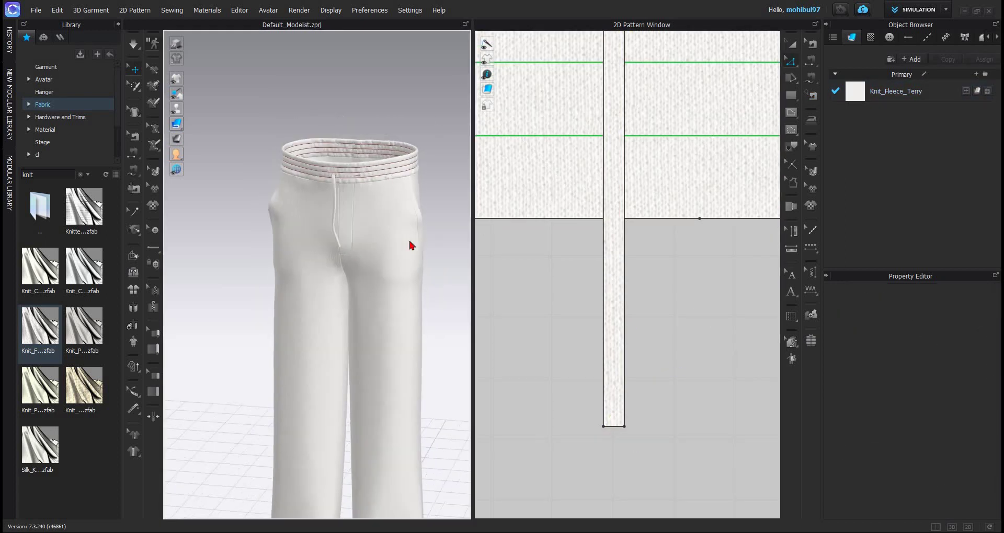
key("space")
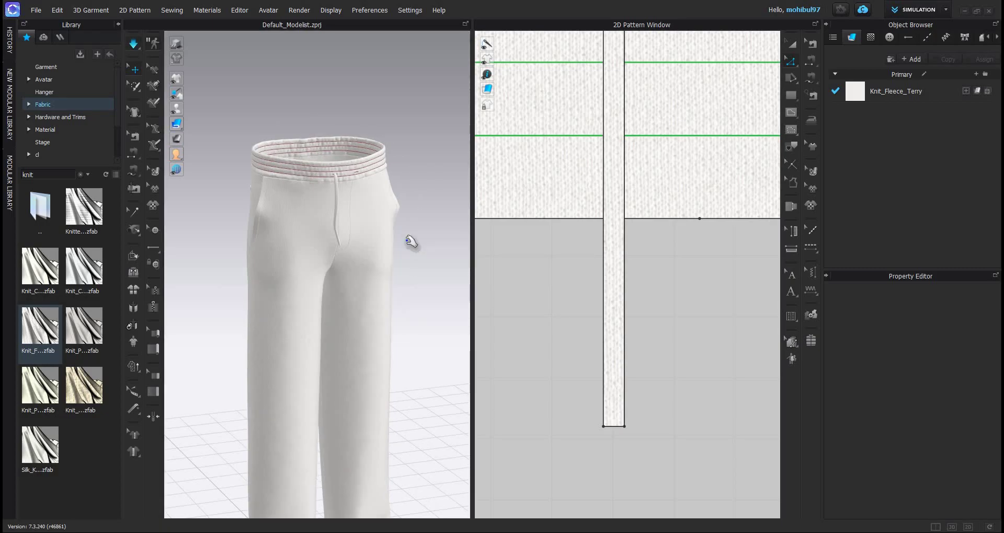
left_click_drag(368, 236, 366, 236)
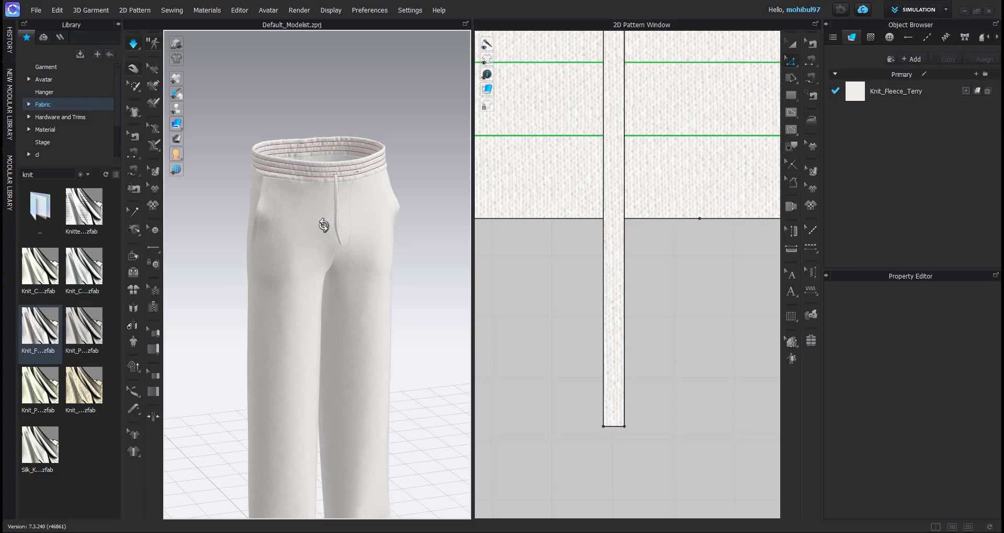
Step: Make a mirrored copy of the drawstring strip and place it just to the right of the original pattern
scroll(571, 225, "down", 8)
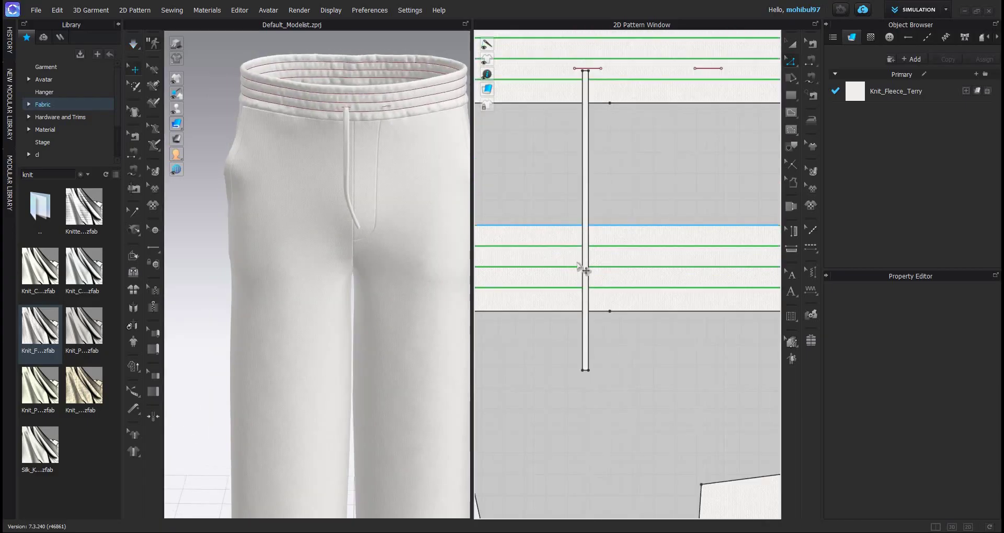
scroll(569, 280, "up", 4)
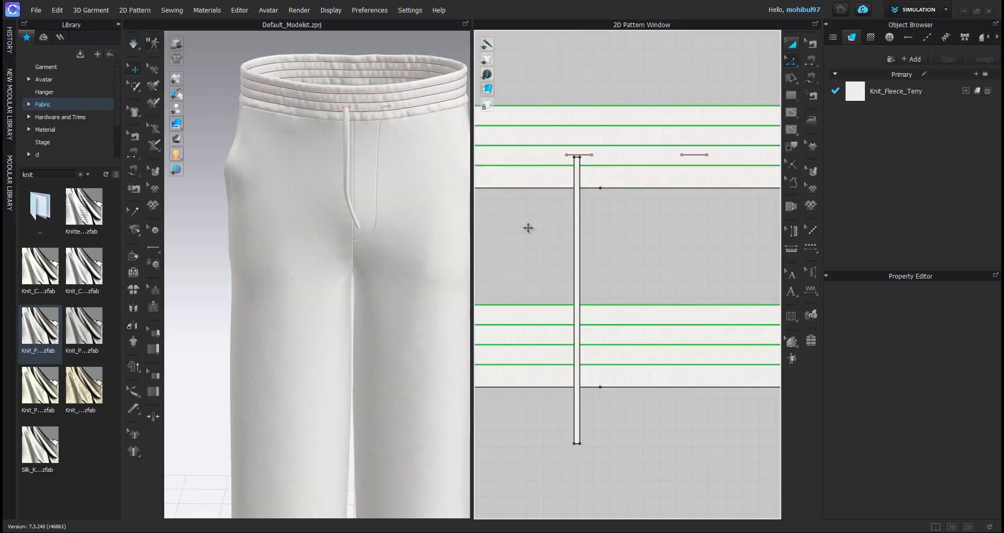
scroll(530, 228, "up", 3)
left_click(527, 230)
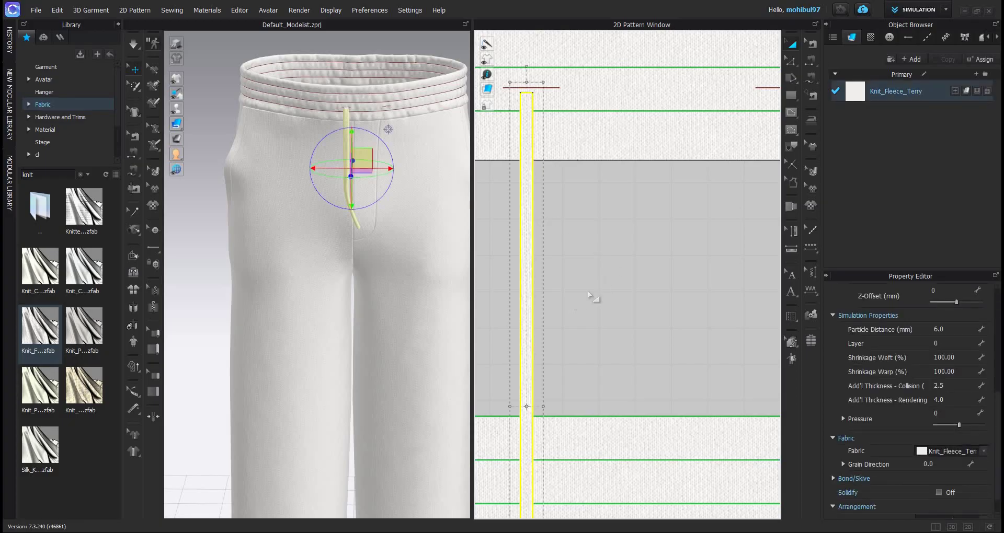
key("ctrl+r")
left_click(621, 218)
scroll(617, 238, "down", 4)
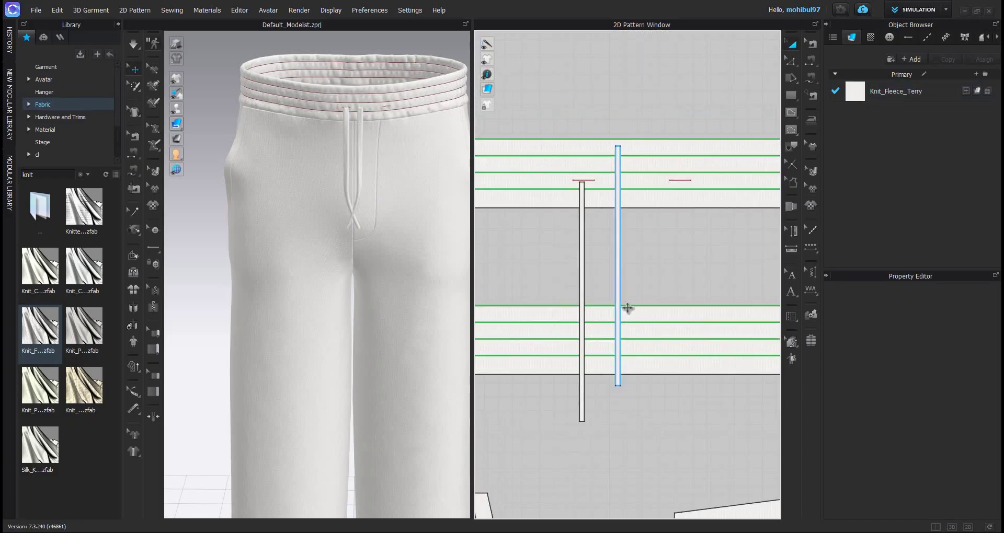
Step: Move the copied drawstring sideways in 3D until its top sits at the right short line on the waistband
scroll(628, 309, "up", 3)
left_click(623, 301)
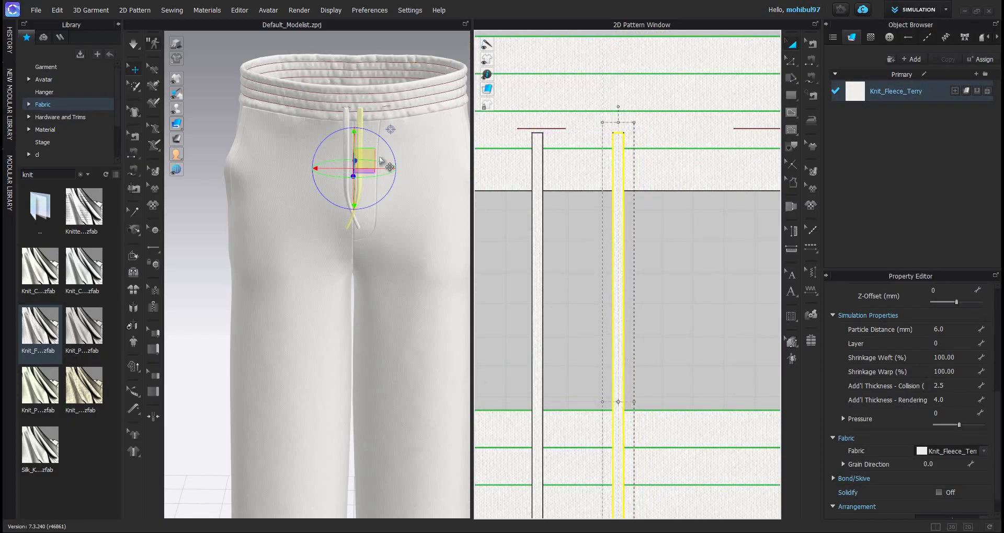
scroll(387, 193, "up", 5)
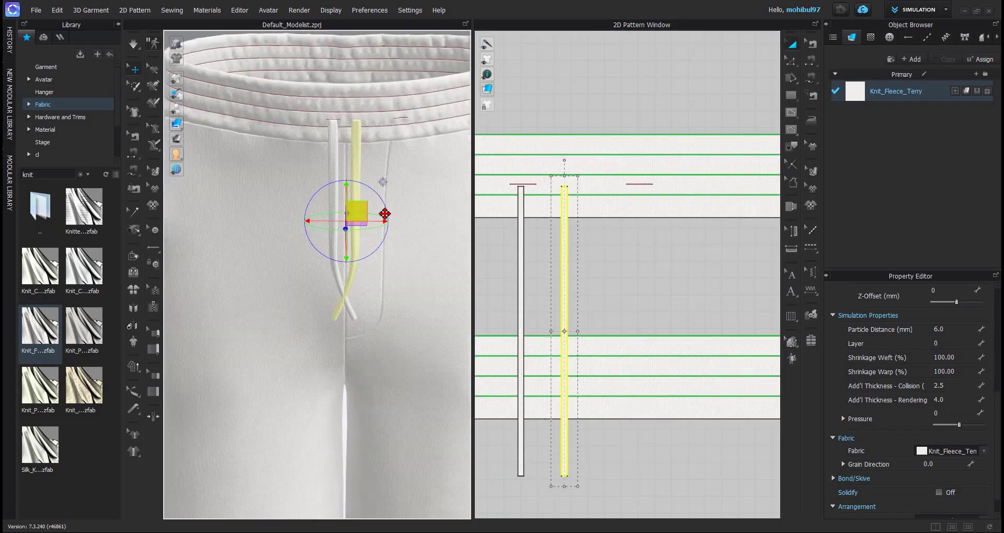
left_click_drag(379, 210, 398, 210)
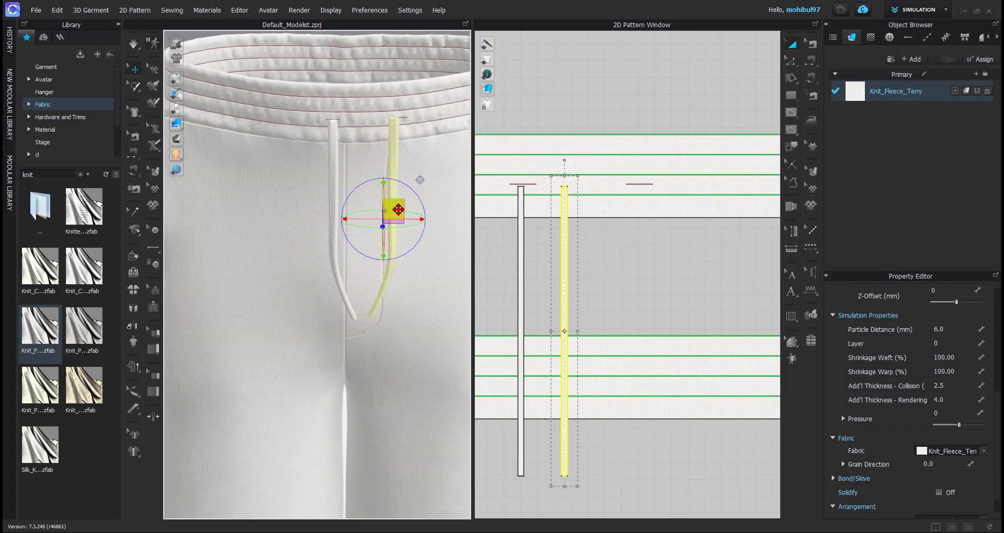
Step: Sew the top edge of the copied drawstring to the right short internal line on the waistband
left_click(811, 77)
left_click(563, 187)
scroll(586, 188, "up", 5)
middle_click_drag(586, 188, 627, 191)
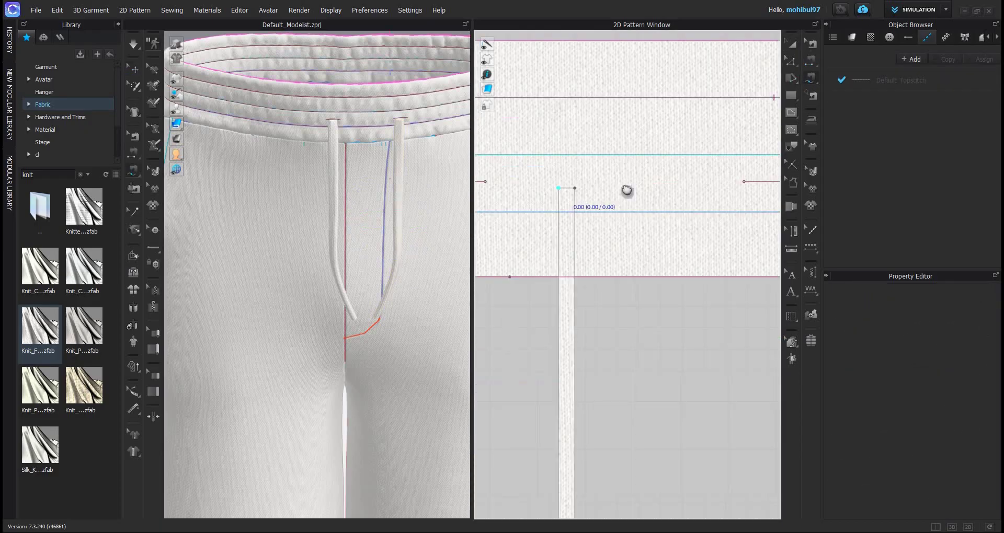
left_click(575, 189)
scroll(636, 192, "down", 5)
middle_click_drag(690, 185, 644, 190)
scroll(648, 190, "up", 5)
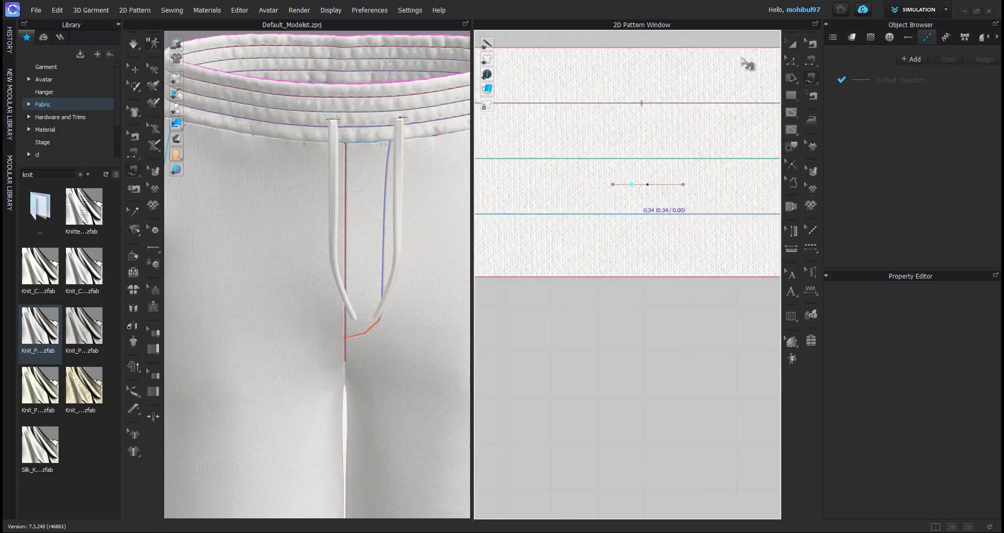
right_click_drag(365, 188, 444, 199)
key("q")
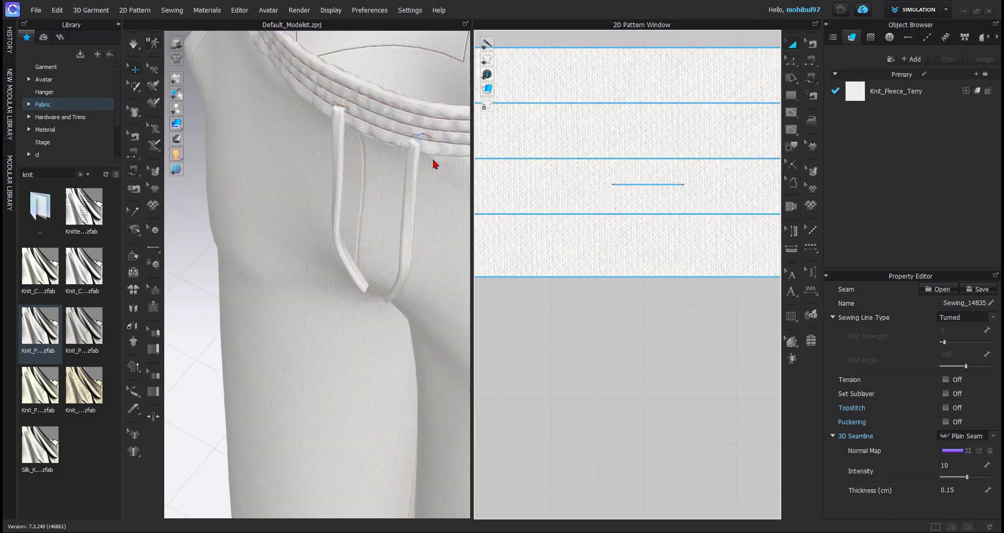
Step: Simulate the garment so both sewn drawstrings drape down the front
scroll(435, 162, "down", 3)
right_click_drag(434, 162, 433, 157)
key("space")
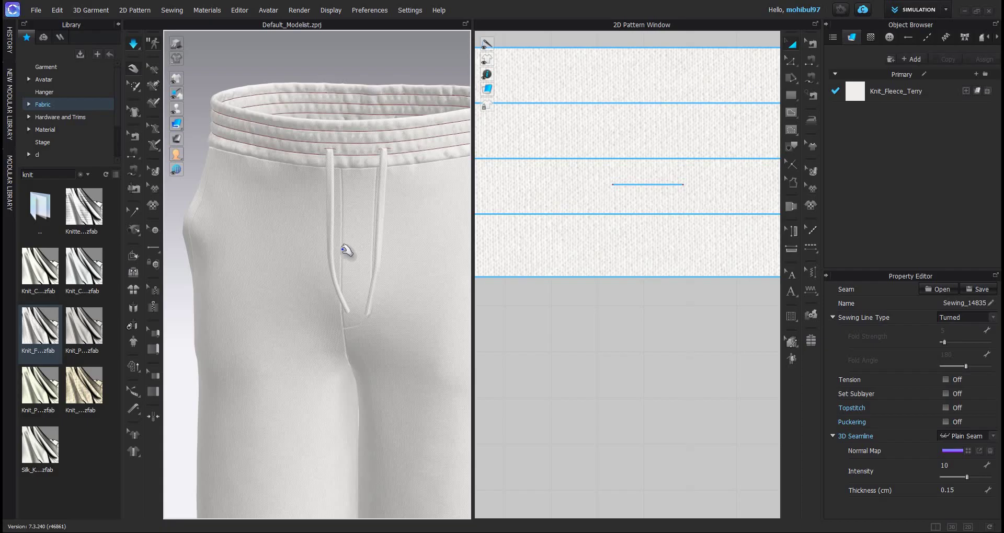
scroll(326, 222, "down", 5)
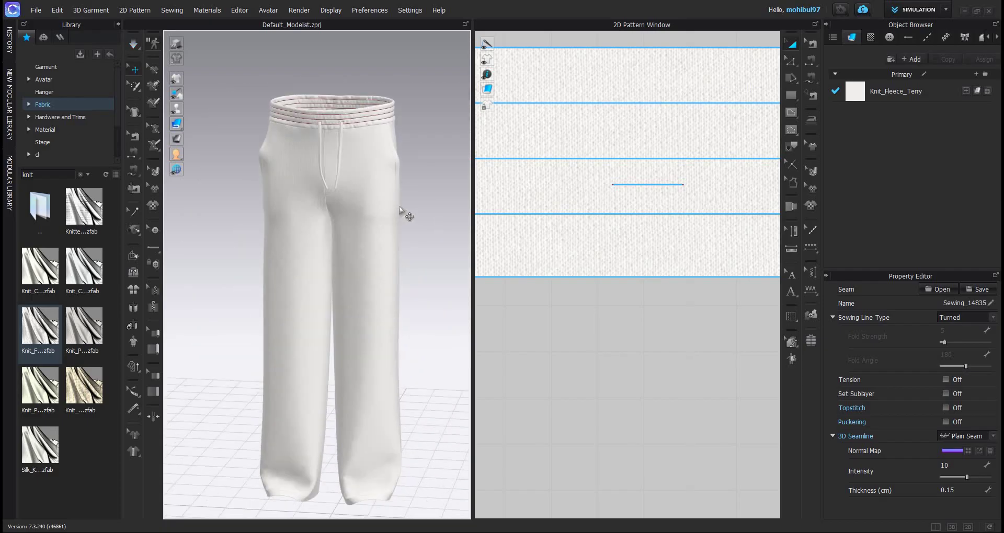
Step: Examine the complete trousers with both drawstrings in 3D and the full layout of the 2D patterns
right_click_drag(405, 215, 437, 181)
scroll(377, 197, "down", 3)
scroll(361, 191, "up", 3)
scroll(282, 162, "up", 3)
scroll(269, 158, "down", 4)
right_click_drag(291, 175, 634, 231)
scroll(634, 231, "down", 6)
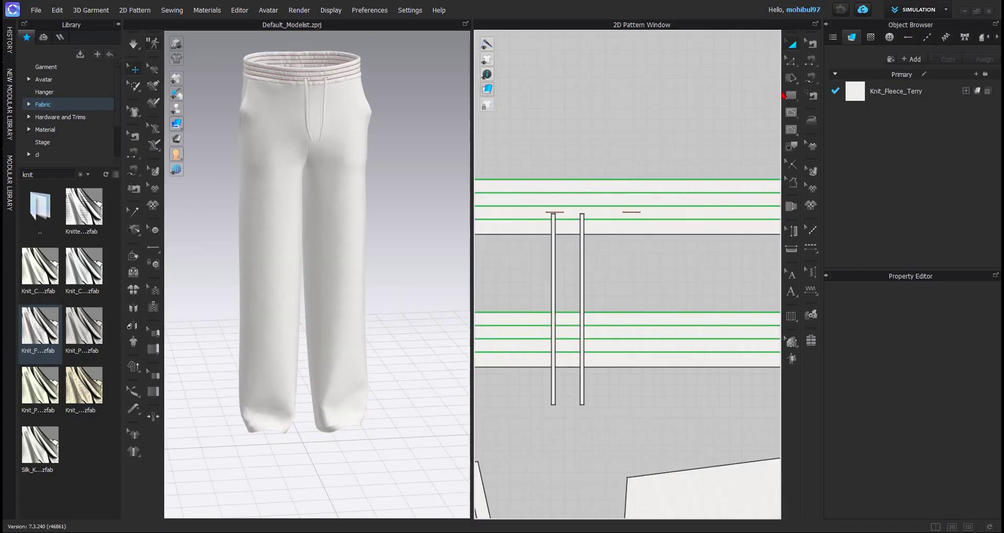
scroll(609, 206, "down", 5)
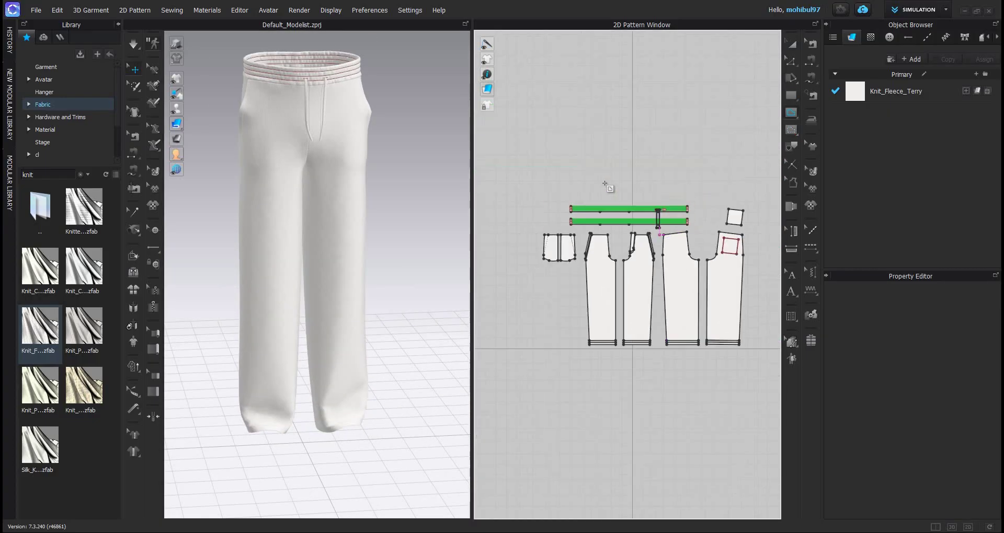
Step: Draw a vertical internal line about 101 cm long from waist to lower edge on each of the two front leg patterns
scroll(602, 429, "up", 4)
left_click(616, 414)
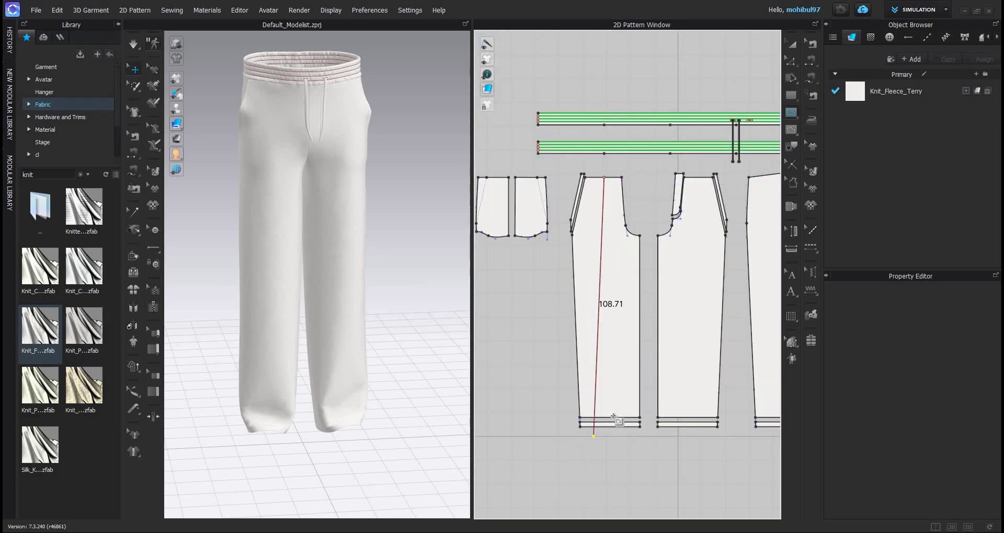
key("Return")
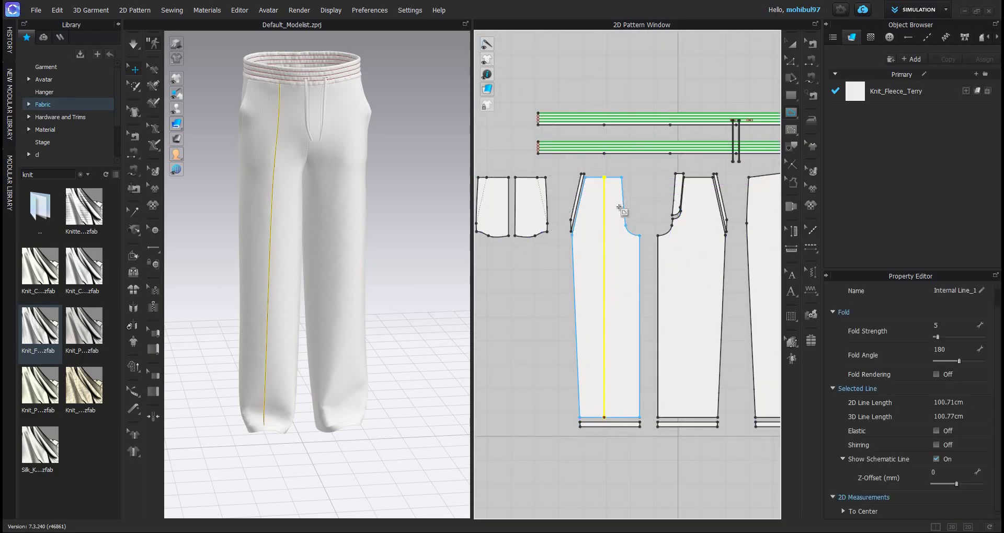
middle_click_drag(663, 243, 580, 269)
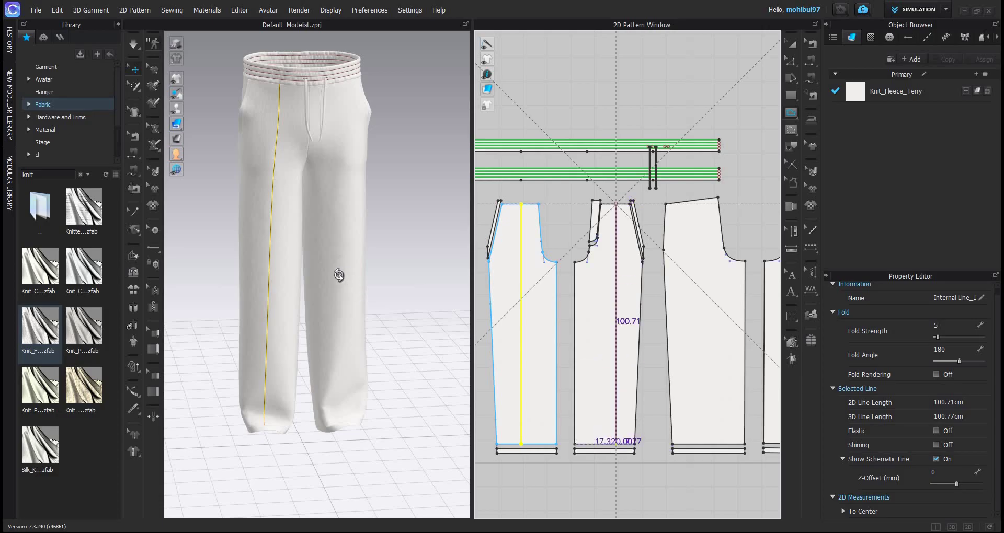
key("Return")
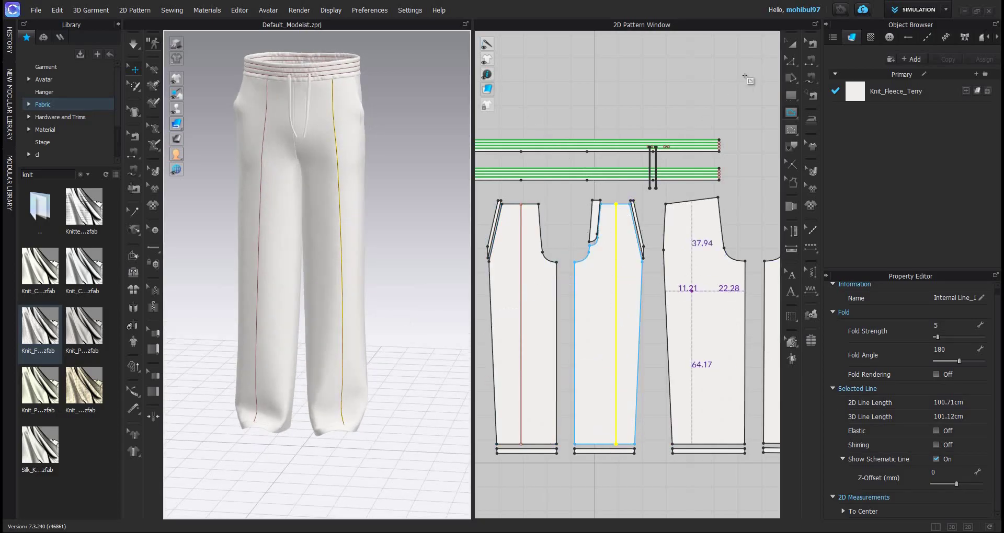
key("a")
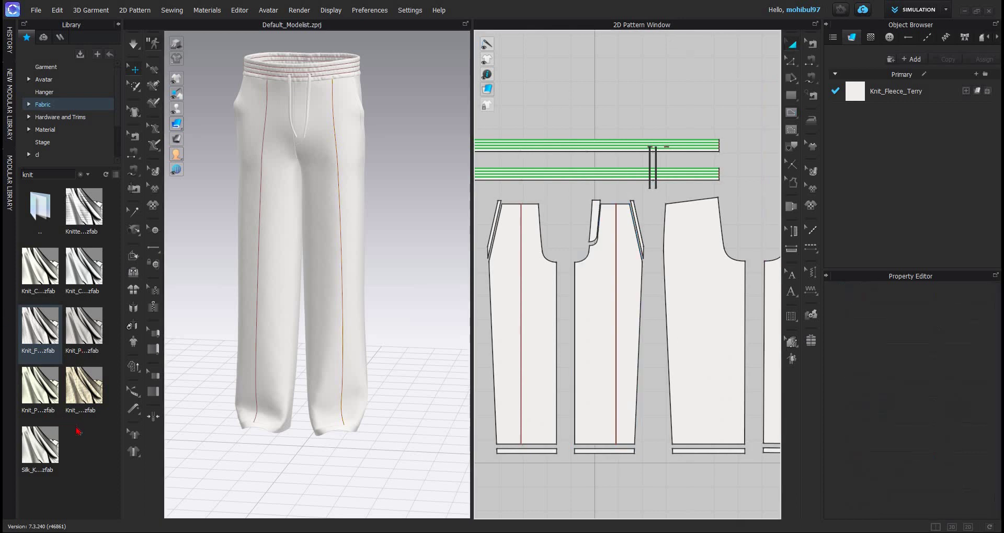
Step: Add piping along the full vertical internal line of the left front leg pattern, from waist to lower edge
scroll(288, 235, "up", 2)
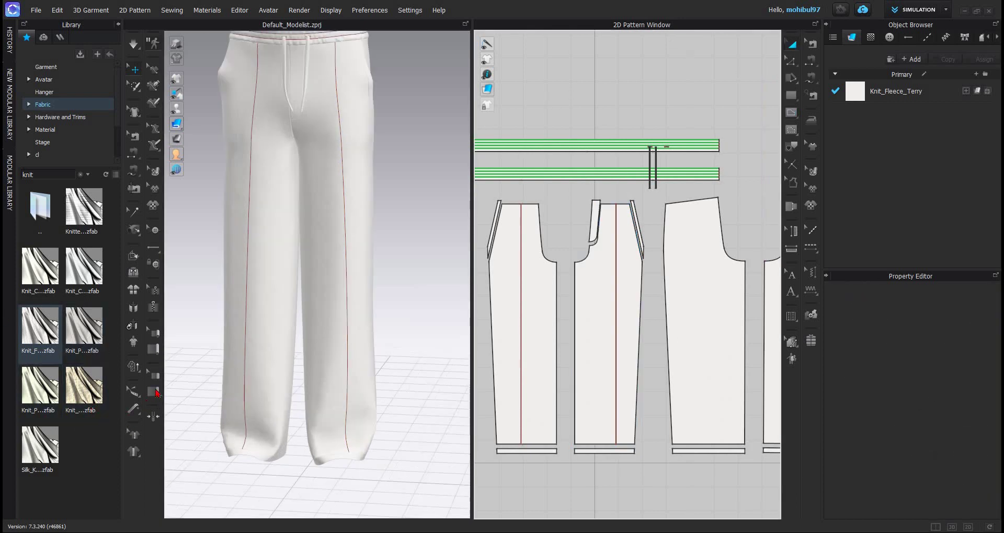
left_click(153, 392)
middle_click_drag(305, 335, 305, 238)
left_click_drag(522, 210, 525, 208)
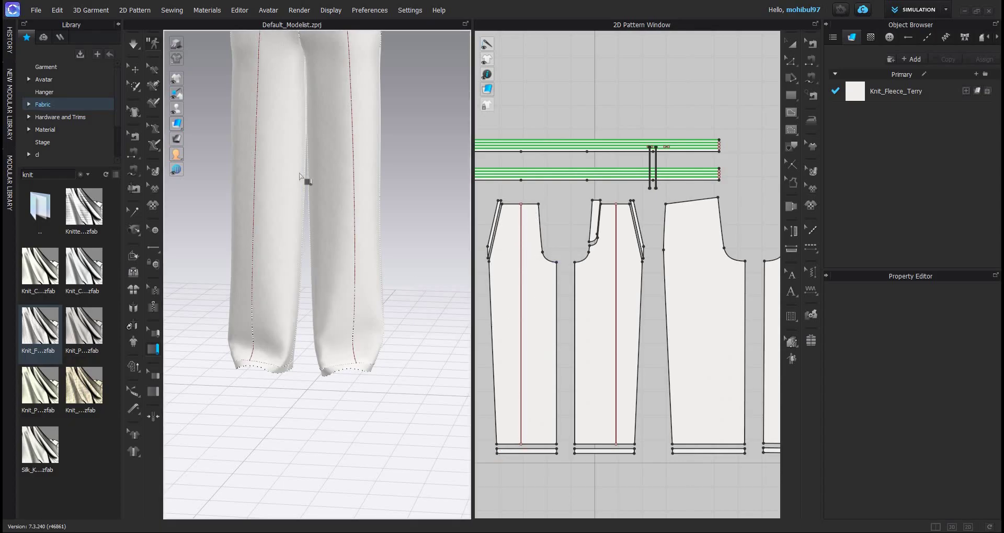
scroll(292, 173, "down", 3)
middle_click_drag(291, 175, 299, 285)
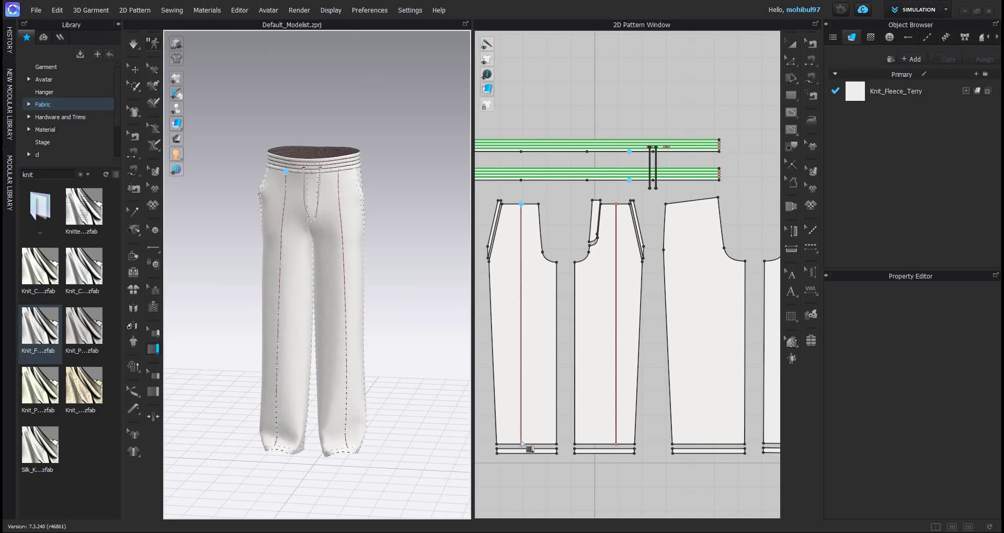
scroll(533, 307, "up", 5)
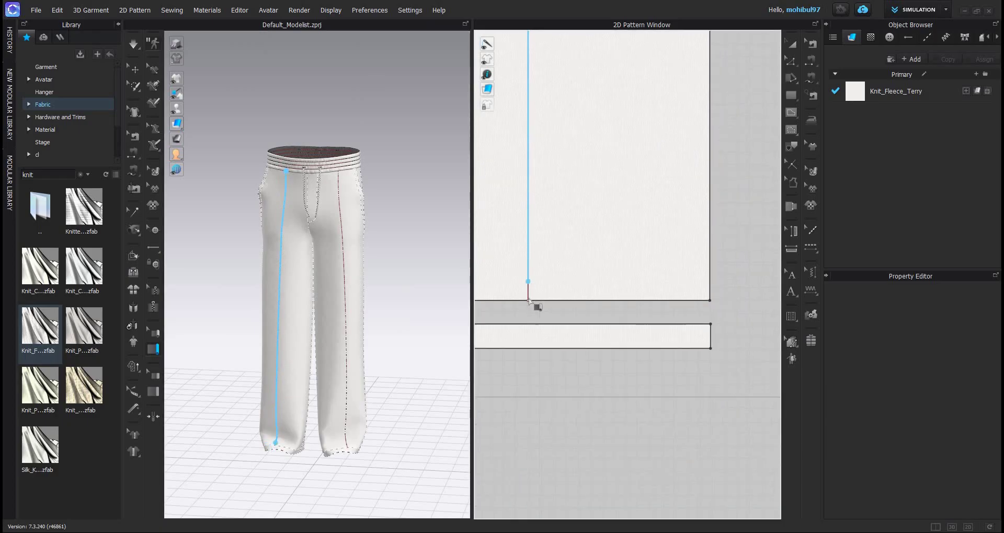
double_click(542, 318)
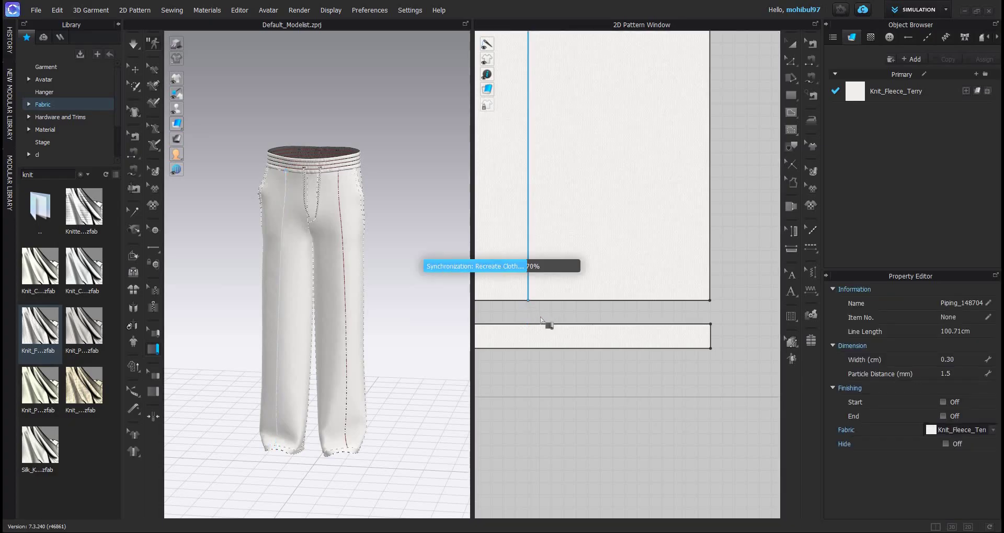
Step: Add piping along the full vertical internal line of the other front leg pattern, from waist to lower edge
scroll(607, 358, "down", 6)
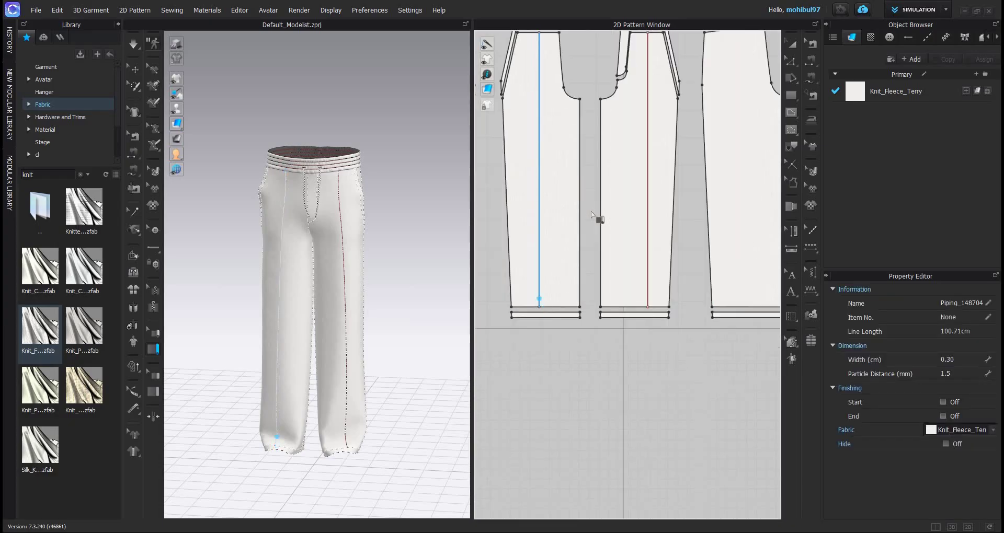
middle_click_drag(590, 492, 581, 340)
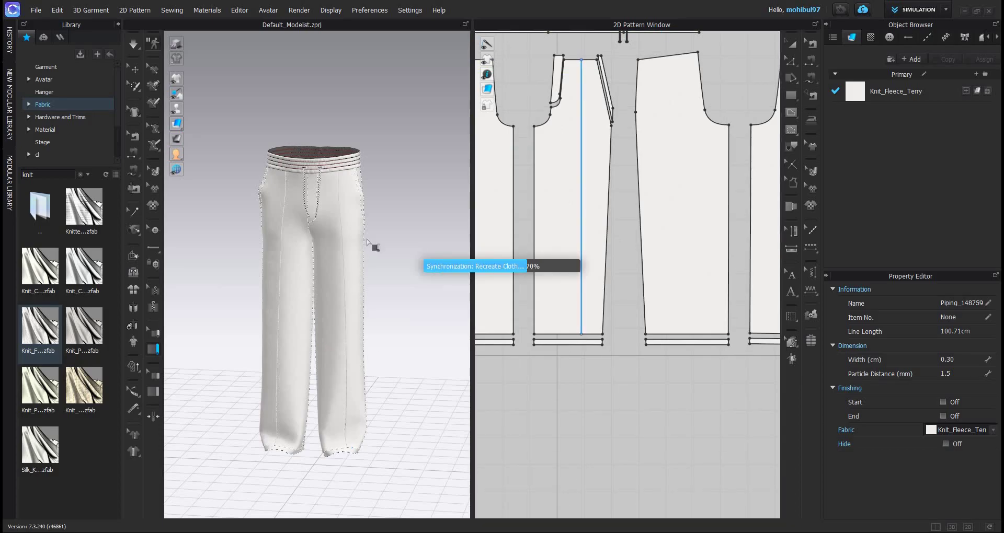
scroll(345, 245, "up", 4)
scroll(352, 277, "up", 3)
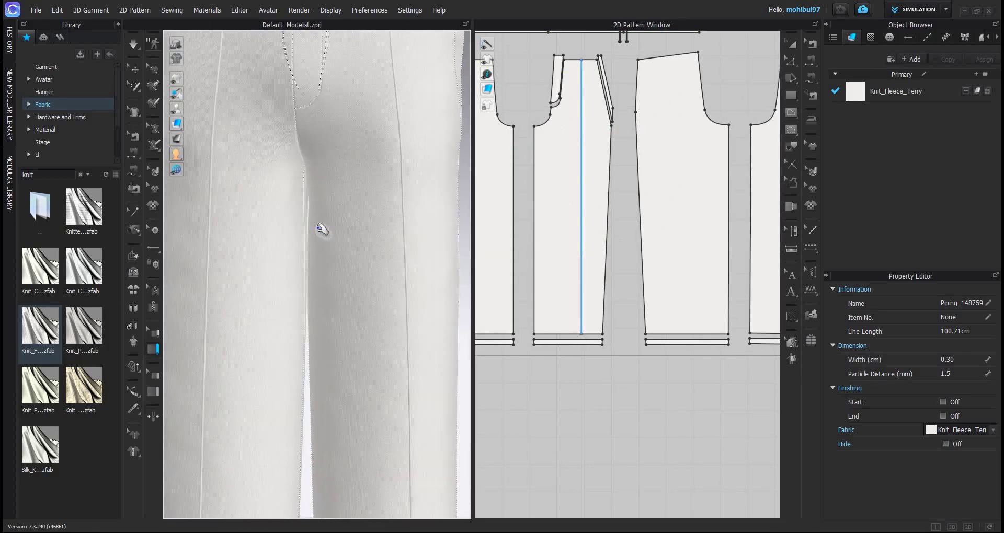
scroll(321, 227, "down", 6)
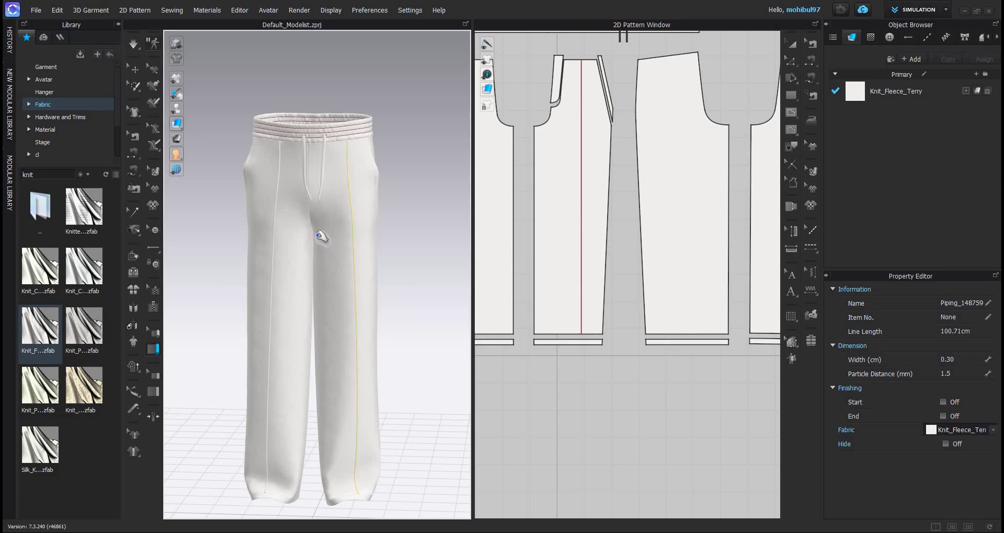
Step: Simulate the garment so the piping settles on both front legs, and deselect the piping
key("Escape")
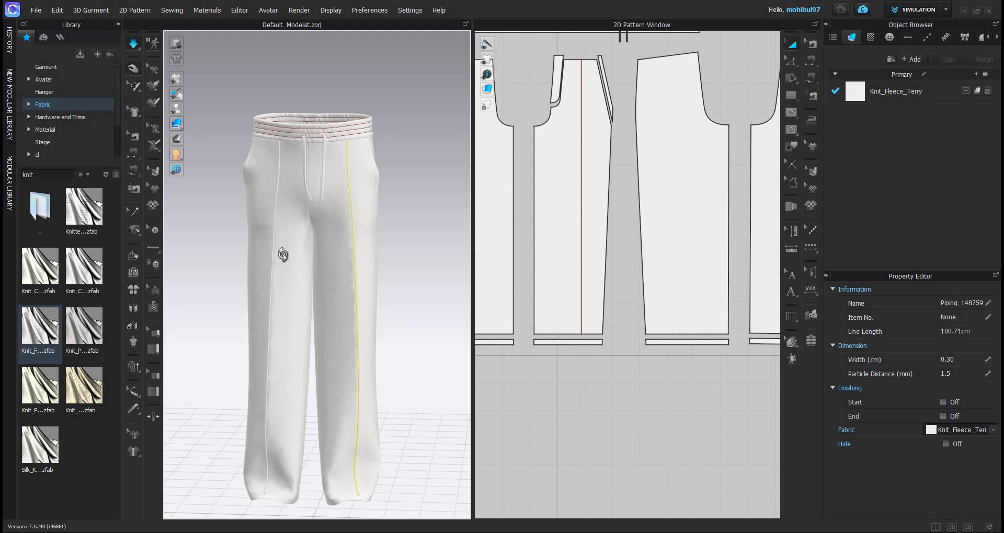
right_click_drag(282, 254, 213, 252)
right_click_drag(313, 103, 152, 84)
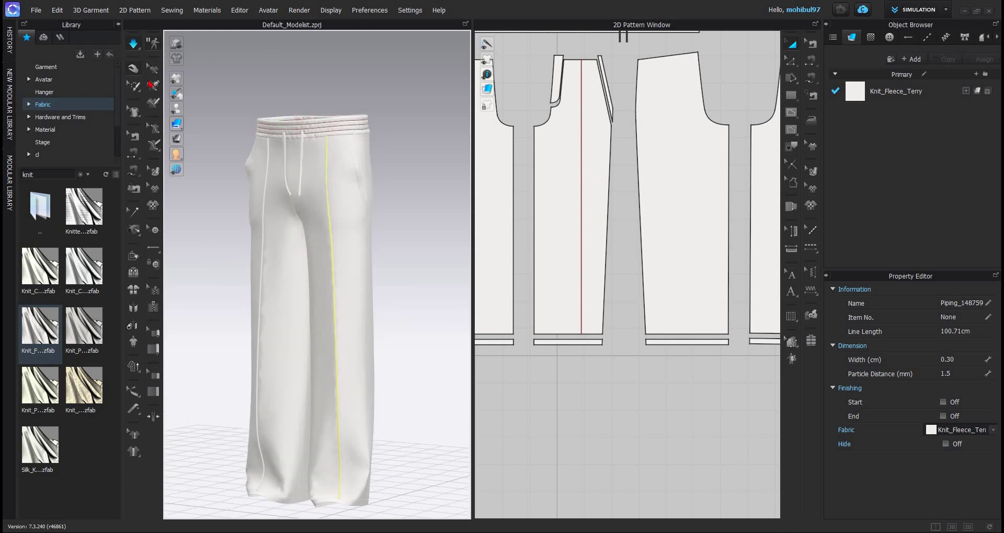
key("space")
left_click(413, 353)
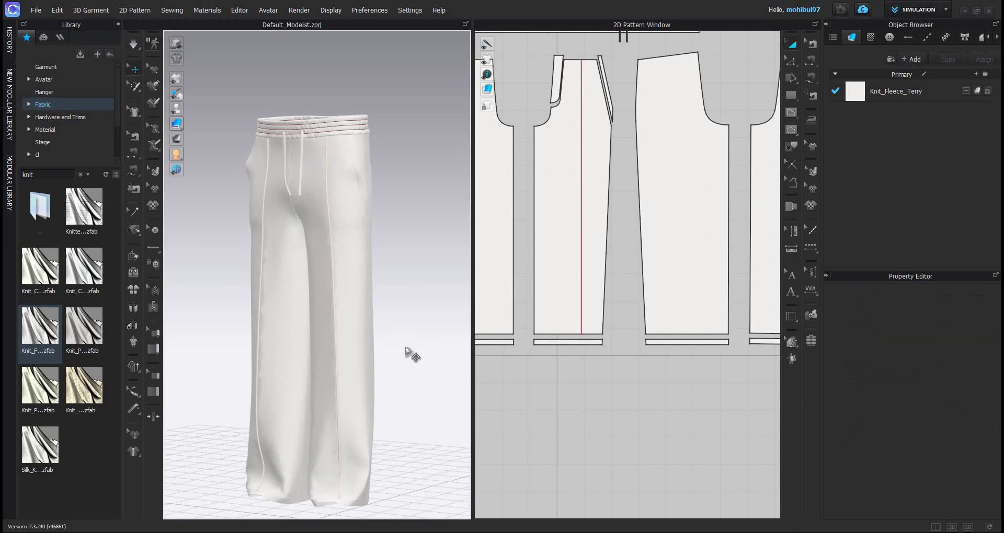
Step: Examine the piping, hems, side and waistband of the trousers from several angles in 3D
scroll(351, 342, "up", 5)
right_click_drag(348, 332, 226, 287)
scroll(363, 224, "down", 2)
middle_click_drag(267, 471, 274, 397)
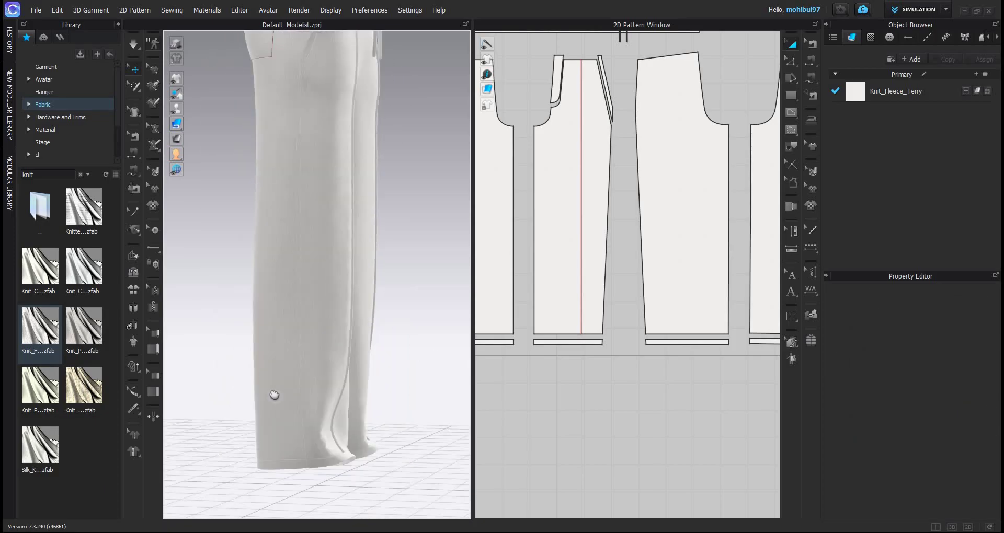
right_click_drag(274, 397, 271, 335)
middle_click_drag(298, 162, 305, 284)
right_click_drag(309, 113, 212, 102)
middle_click_drag(304, 156, 307, 135)
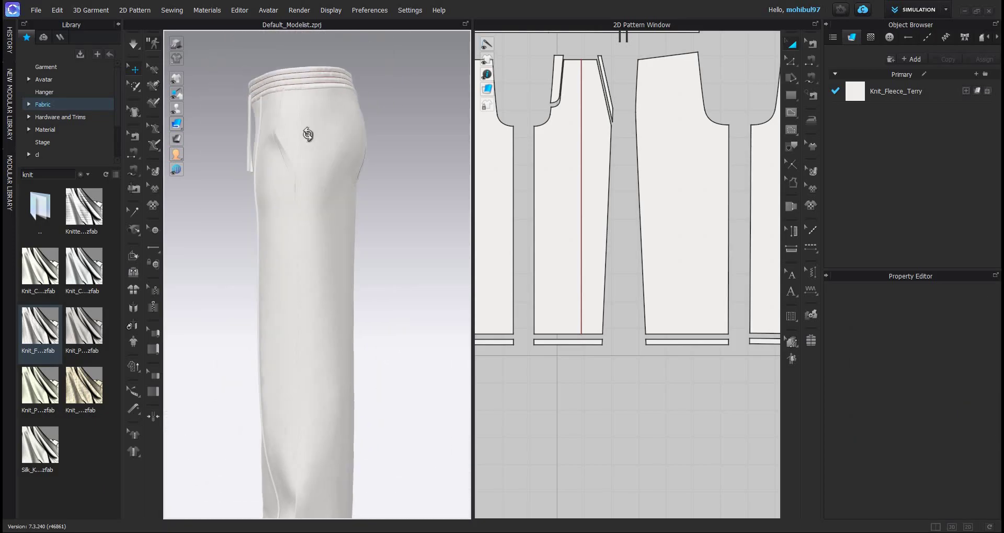
right_click_drag(307, 134, 343, 167)
scroll(308, 162, "up", 5)
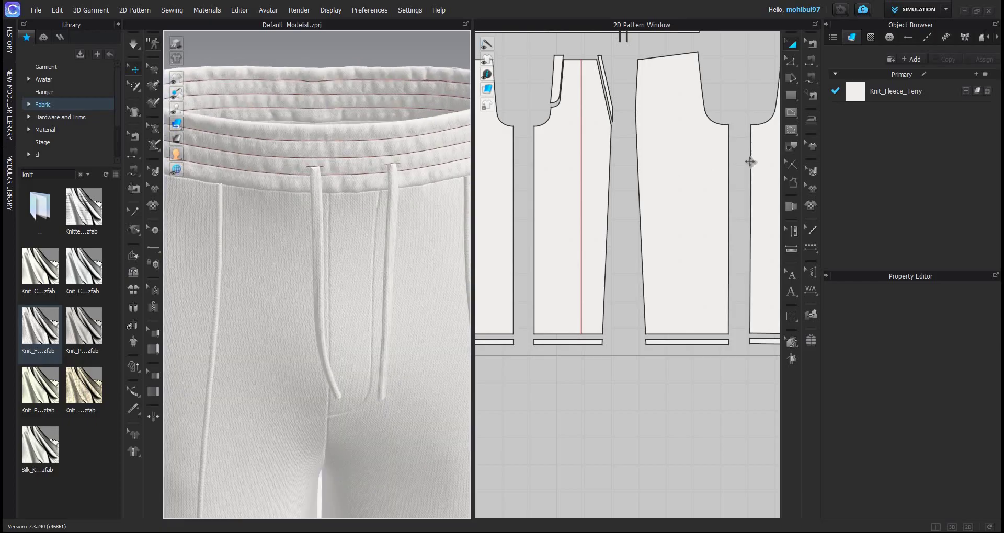
Step: Place a Default Button on the left short internal line of the waistband, at the top of the left drawstring
left_click(889, 37)
left_click(154, 230)
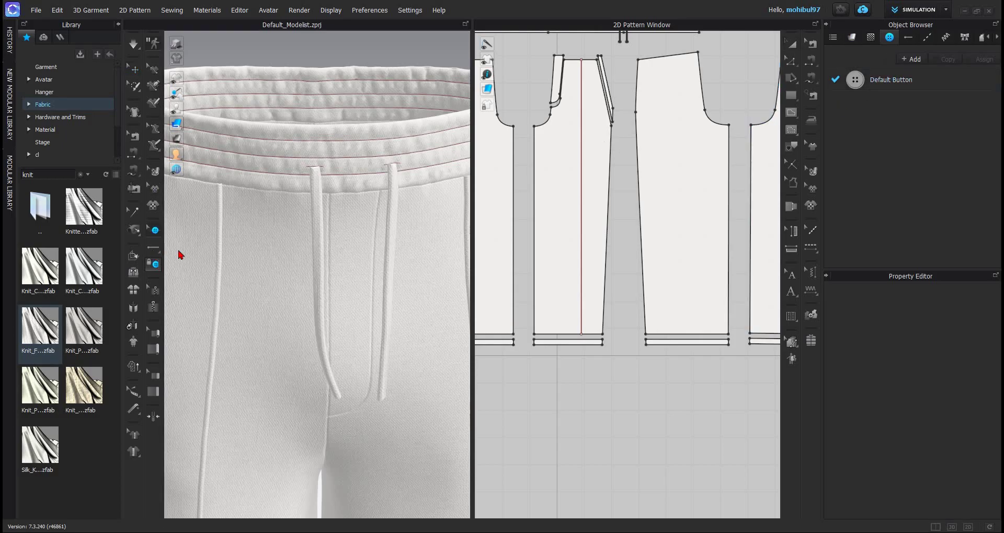
left_click(153, 248)
left_click(184, 246)
scroll(596, 251, "down", 5)
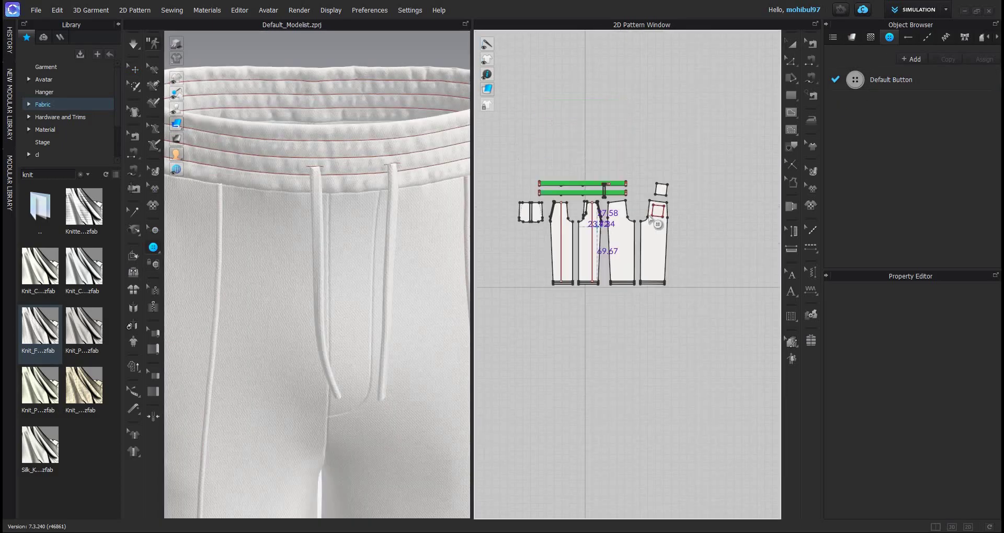
scroll(651, 220, "up", 10)
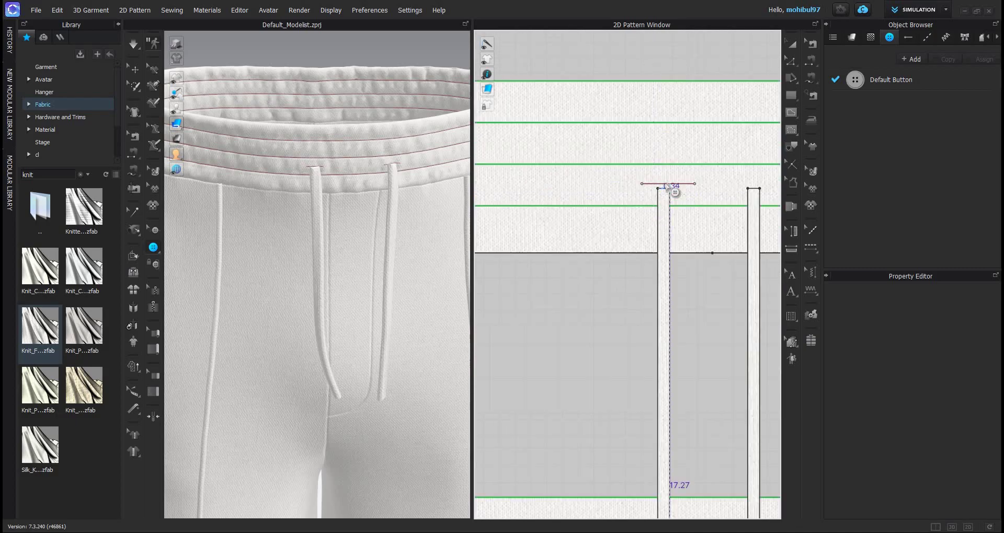
left_click(675, 188)
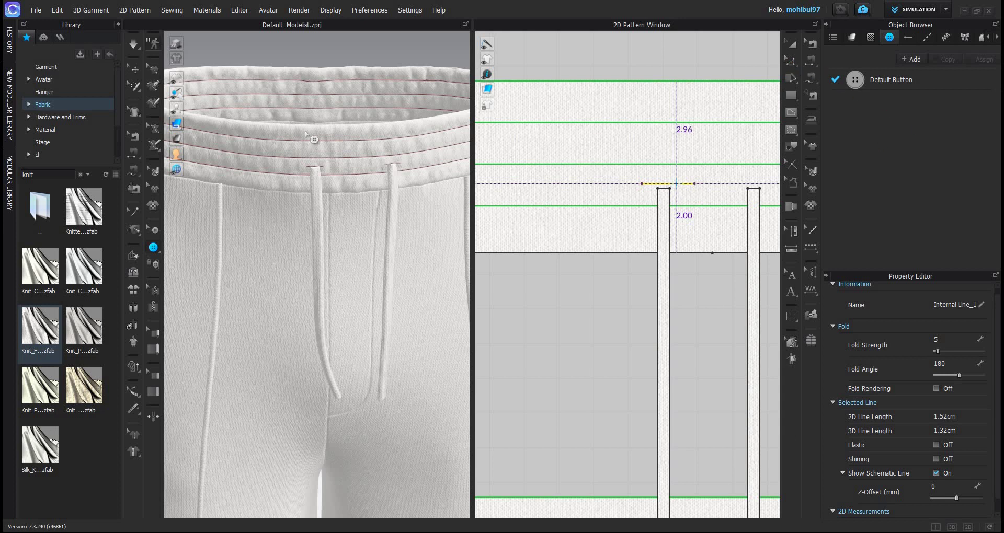
left_click(675, 184)
Step: Centre the button over the left drawstring and paste a copy of it on the right short internal line of the waistband
scroll(676, 198, "down", 2)
scroll(335, 178, "up", 3)
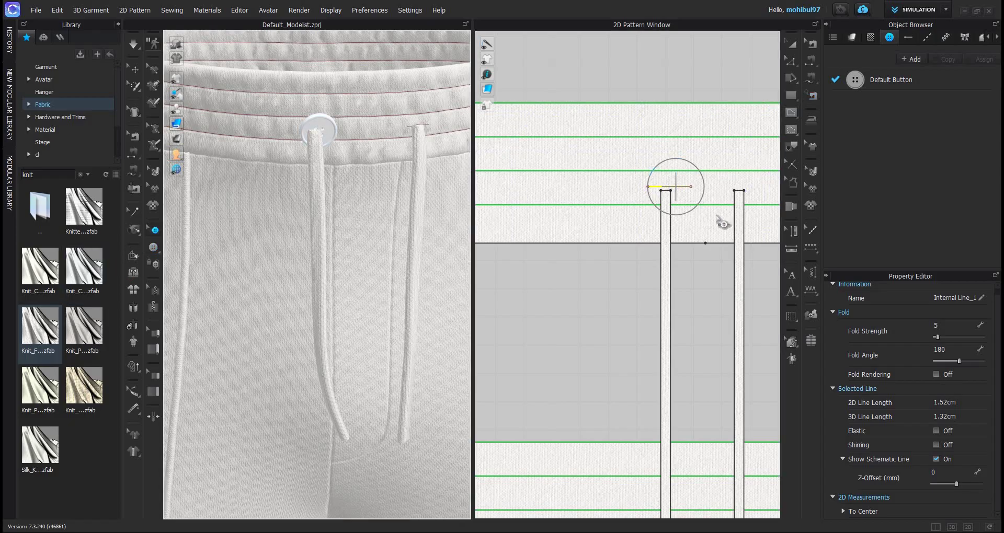
scroll(722, 224, "up", 2)
left_click(704, 219)
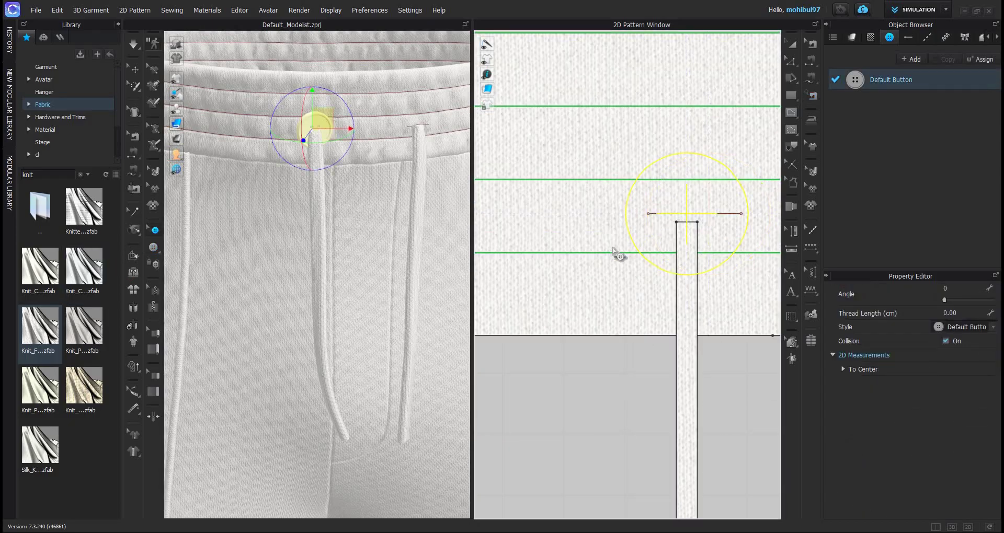
scroll(620, 255, "down", 2)
left_click(732, 247)
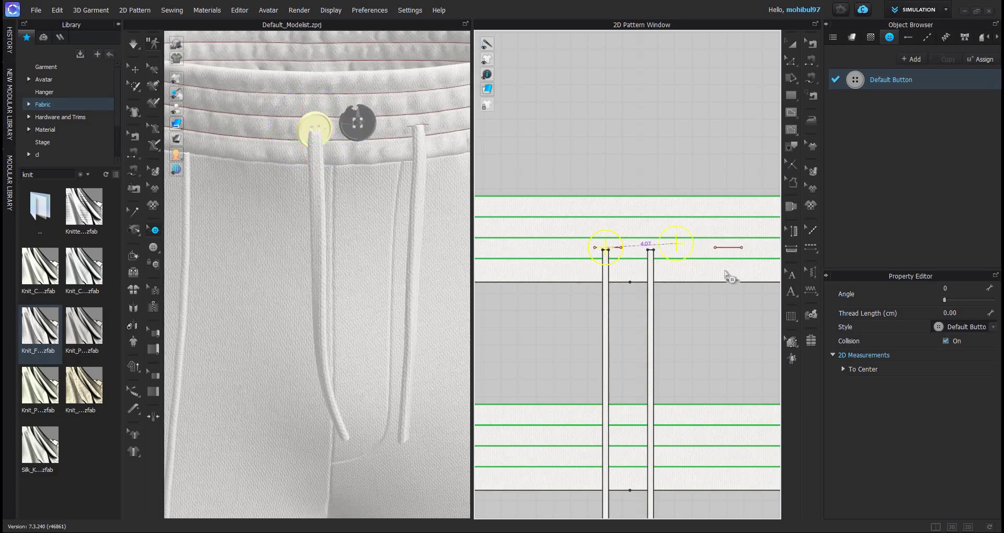
scroll(733, 251, "up", 3)
scroll(438, 190, "down", 3)
Step: Change the Default Button's shape to an open ring so both buttons look like eyelets
left_click(923, 77)
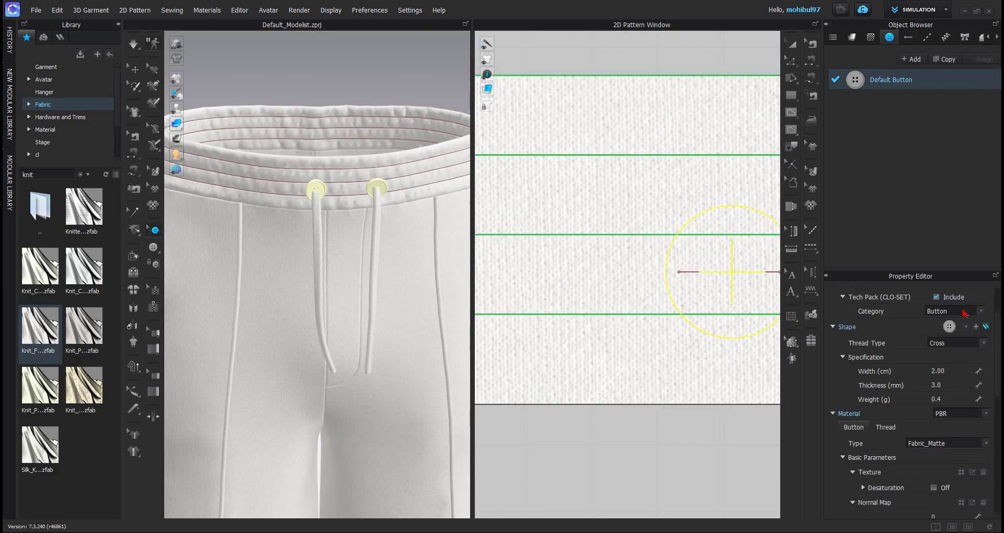
scroll(968, 316, "down", 1)
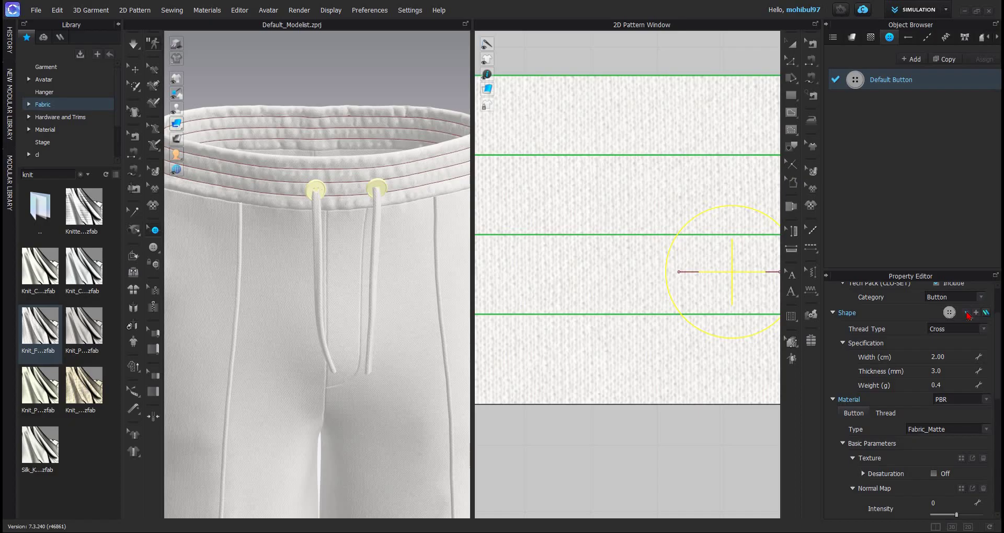
left_click(966, 314)
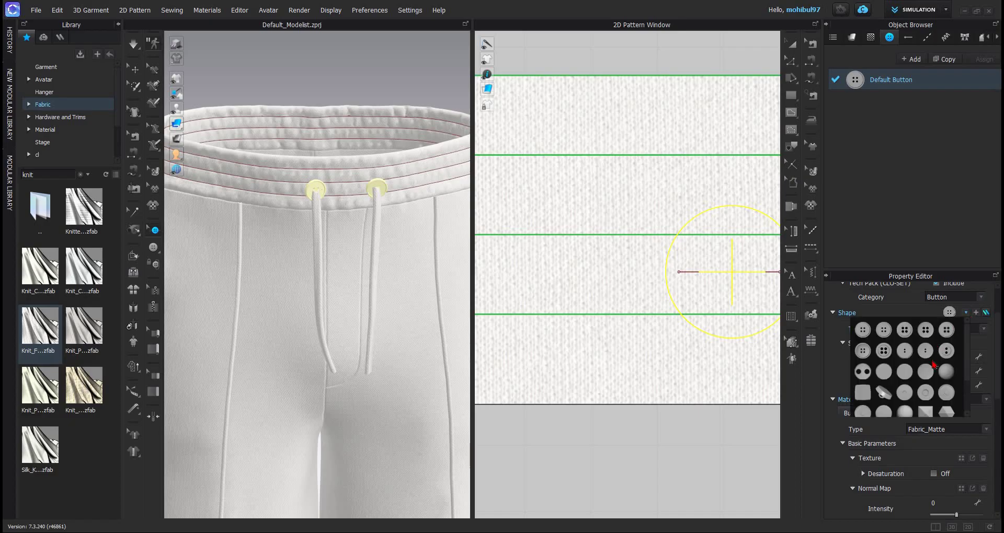
scroll(907, 386, "down", 2)
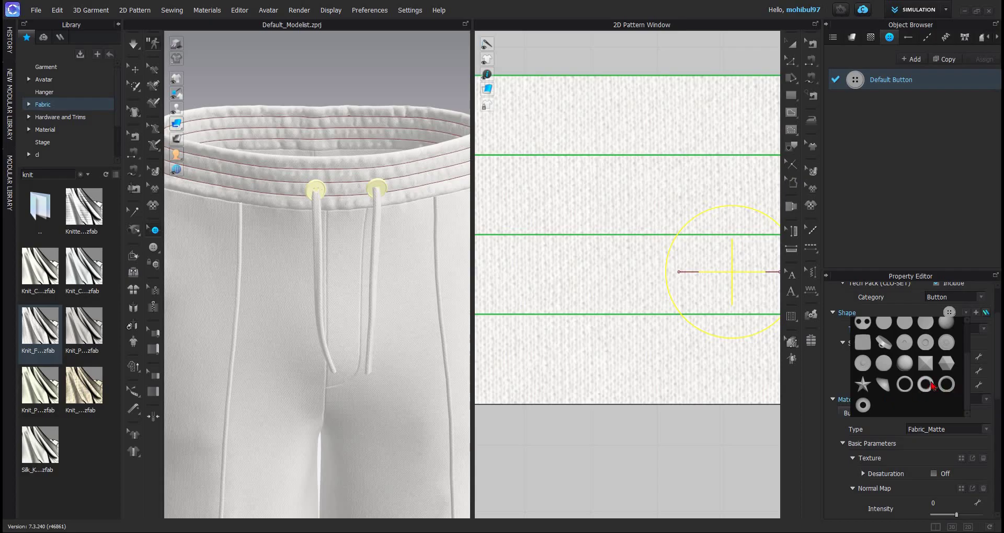
scroll(330, 188, "up", 3)
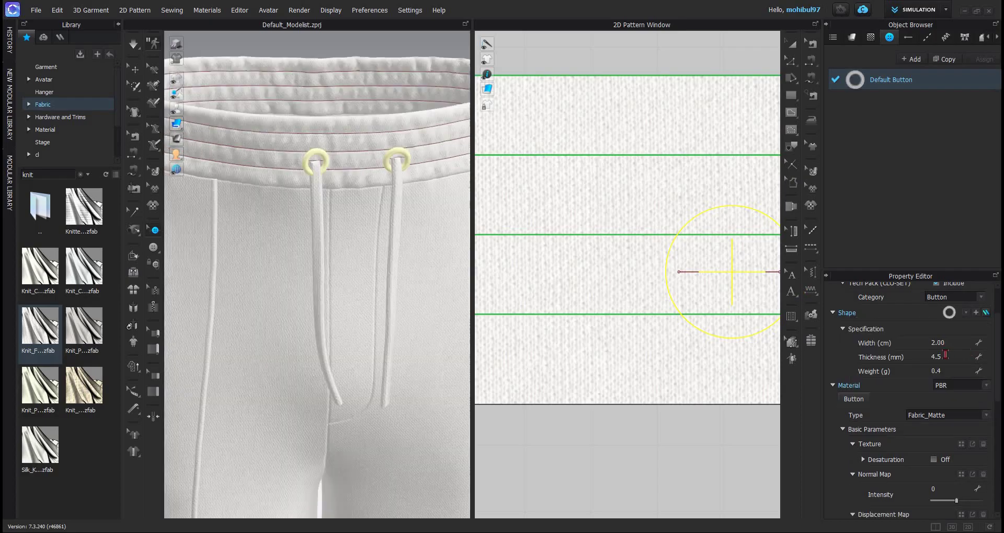
Step: Set the ring-shaped button's width to 1 cm
left_click(961, 342)
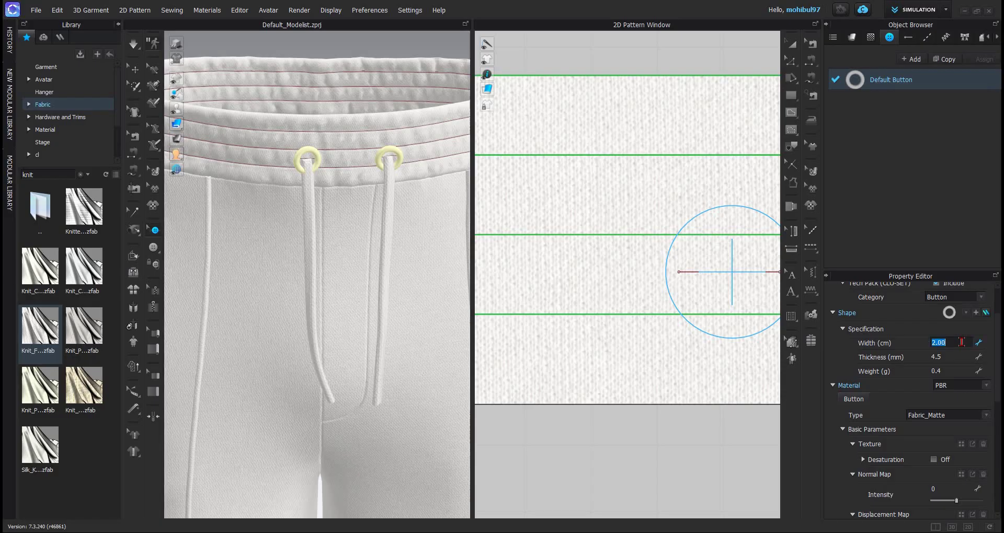
type("1")
key("Return")
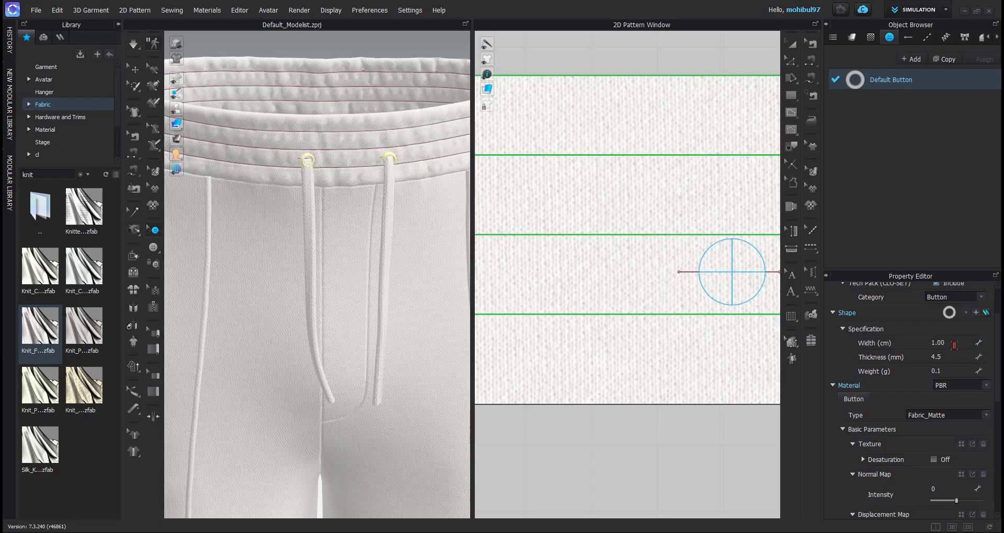
Step: Set the ring-shaped Default Button's width to 1.5 cm and its material type to Metal
left_click(955, 344)
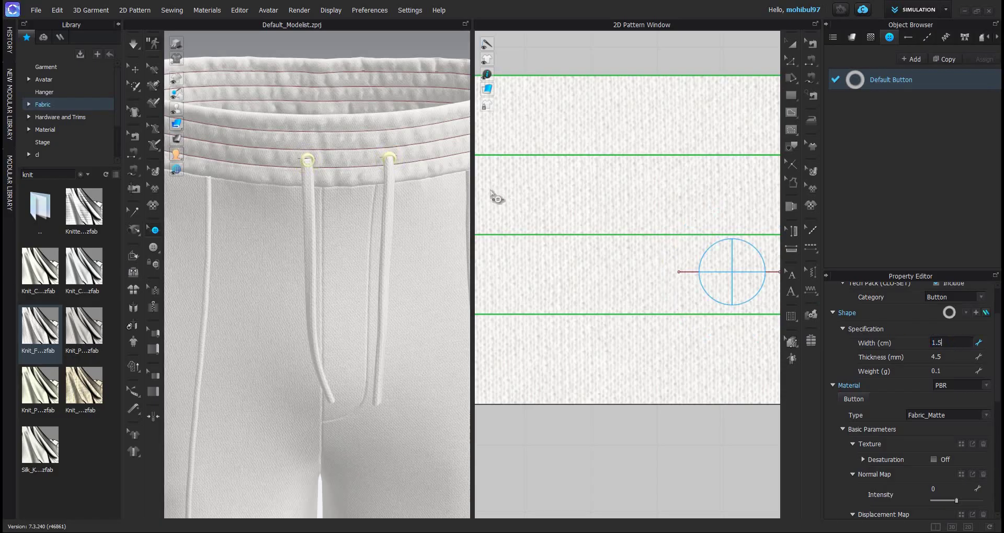
type("1.5")
key("Return")
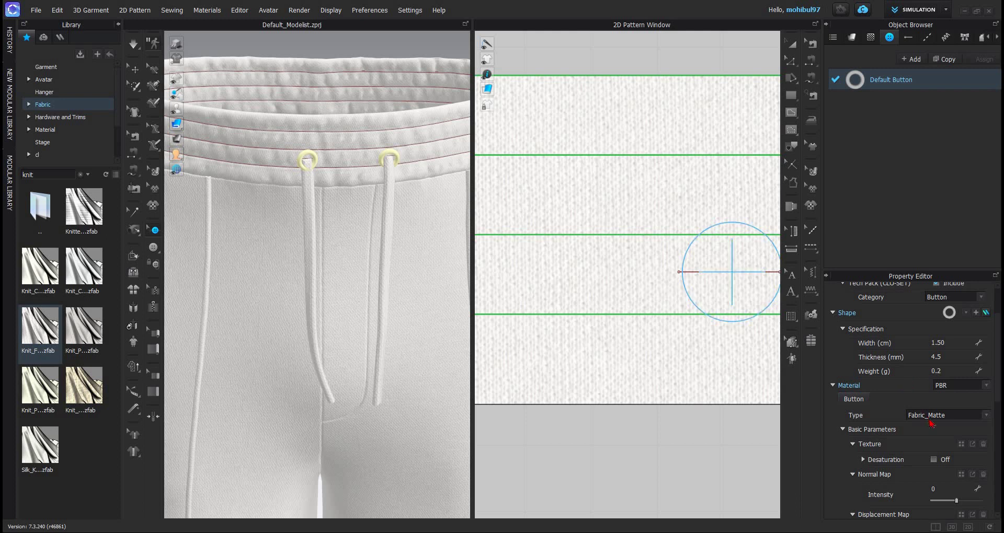
left_click(946, 415)
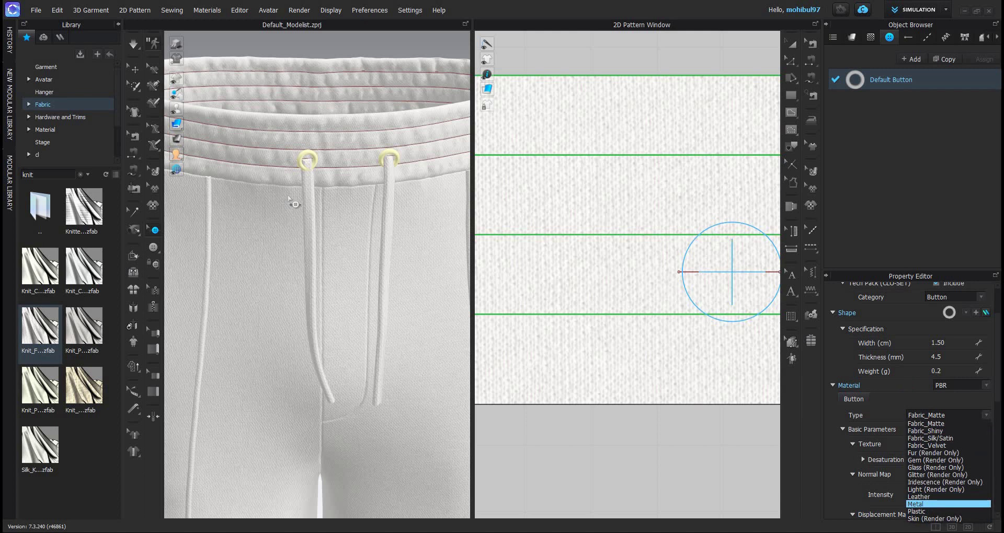
key("Return")
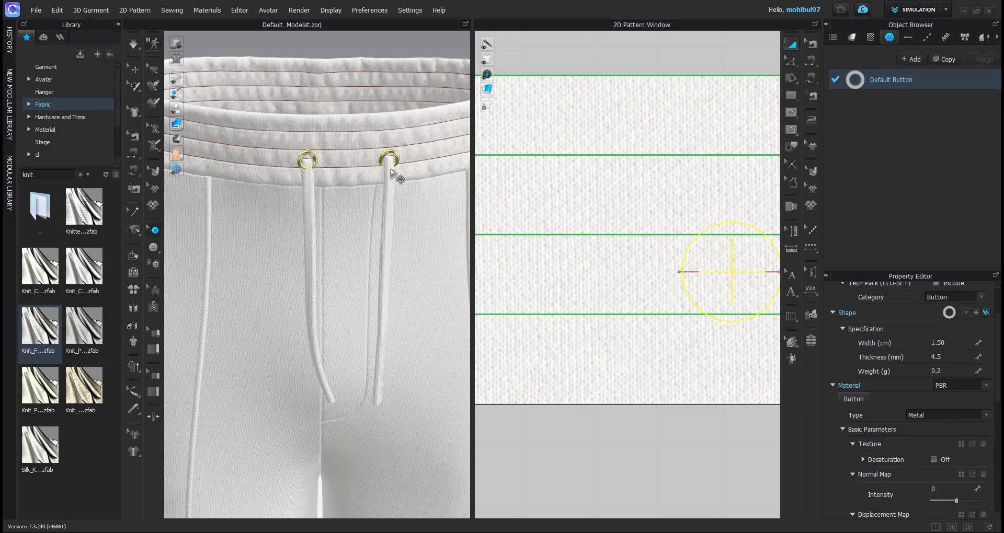
Step: Move and tilt the first eyelet in 3D so it sits flat against the waistband around its drawstring
left_click(392, 174)
mouse_move(392, 174)
right_mouse_down()
mouse_move(319, 247)
mouse_move(319, 218)
mouse_move(396, 180)
right_mouse_up()
left_click(392, 181)
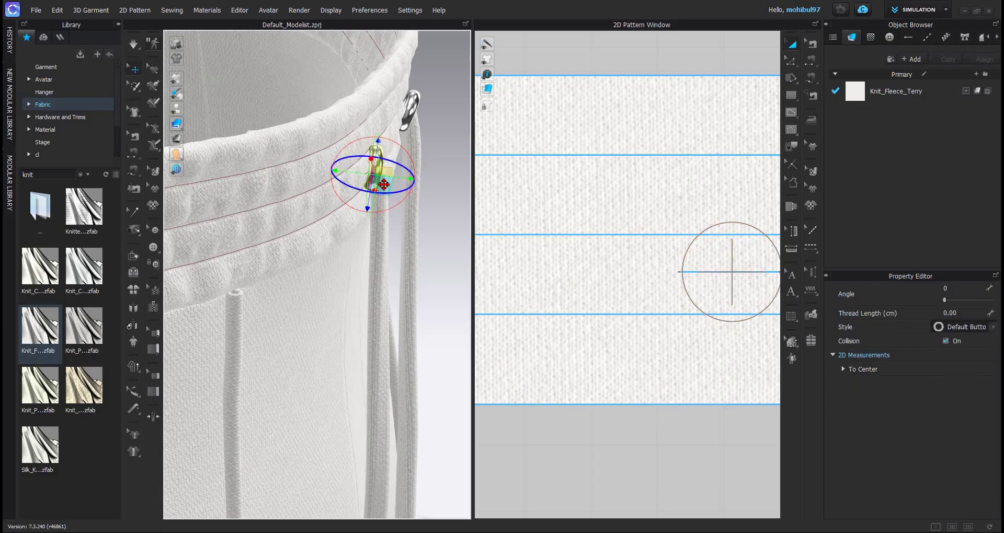
left_click_drag(384, 184, 376, 179)
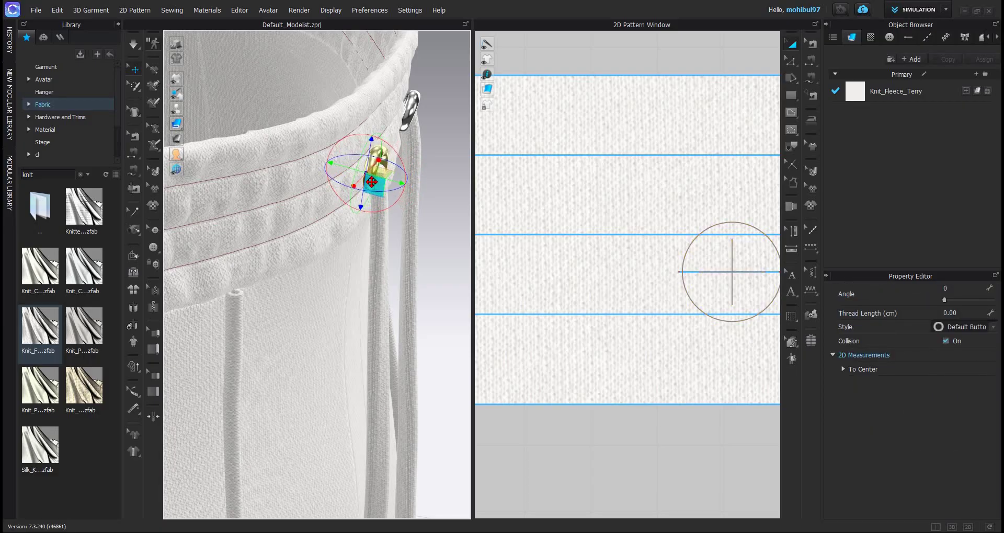
right_click_drag(365, 183, 335, 216)
left_click(497, 432)
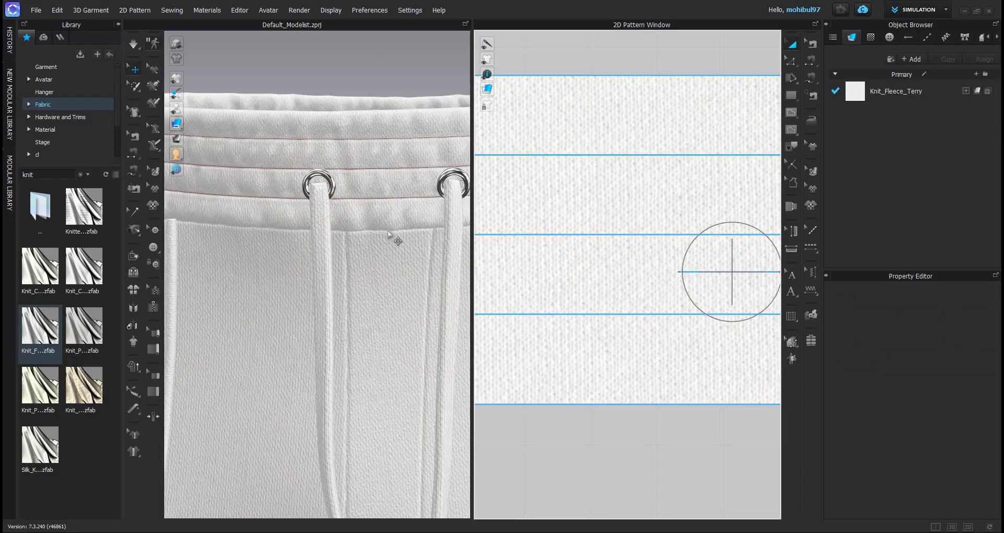
Step: Adjust the other eyelet's position and tilt in 3D so it follows the waistband surface around its drawstring
scroll(396, 239, "down", 4)
right_click_drag(390, 236, 294, 214)
scroll(335, 230, "up", 6)
scroll(314, 215, "up", 2)
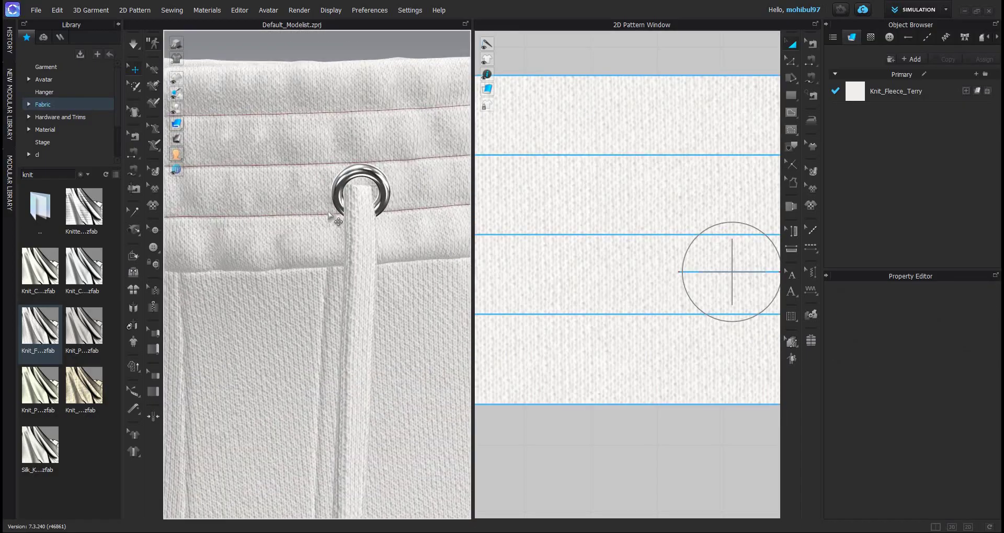
left_click(342, 206)
right_click_drag(414, 215, 377, 205)
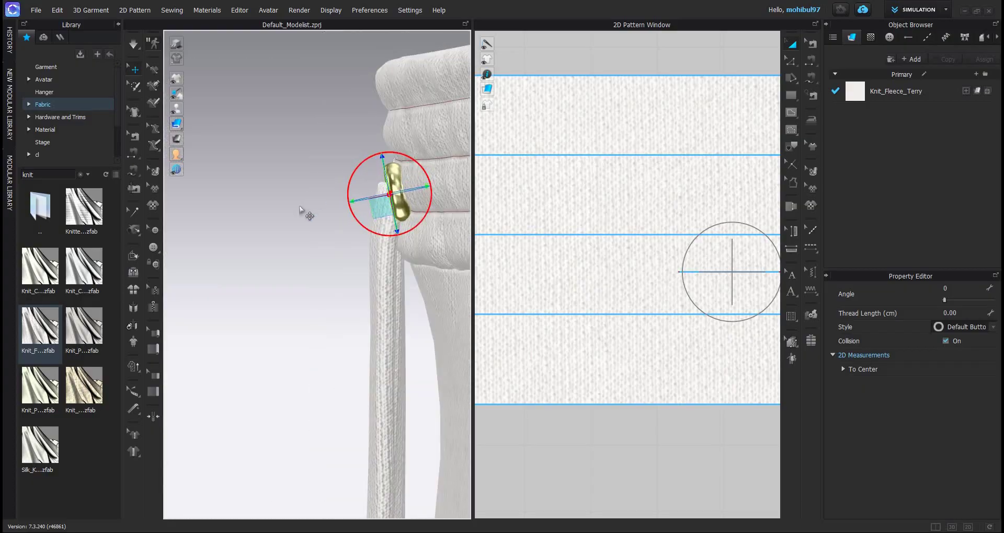
left_click(351, 188)
right_click_drag(352, 188, 434, 222)
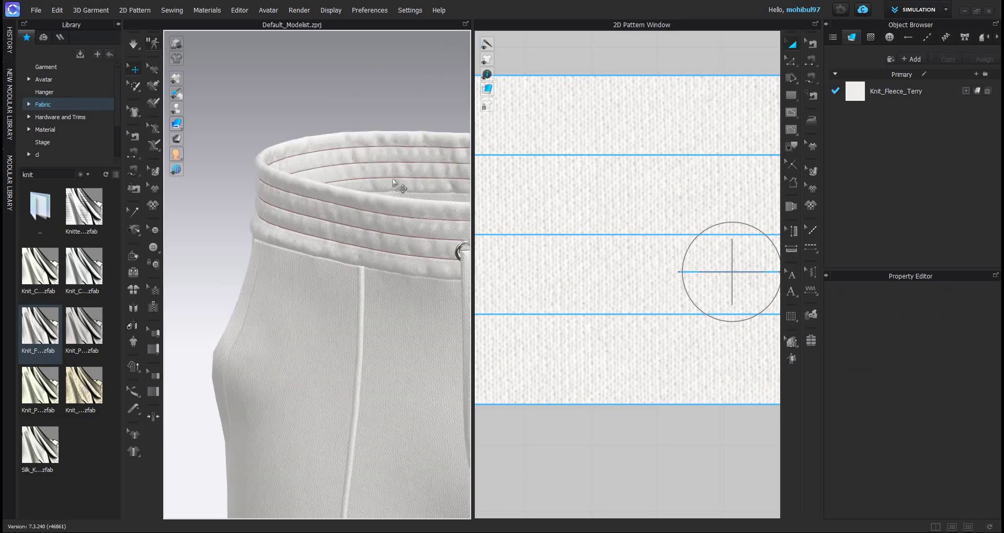
Step: Show the avatar wearing the trousers in the front view
middle_click_drag(467, 221, 378, 129)
scroll(389, 138, "down", 6)
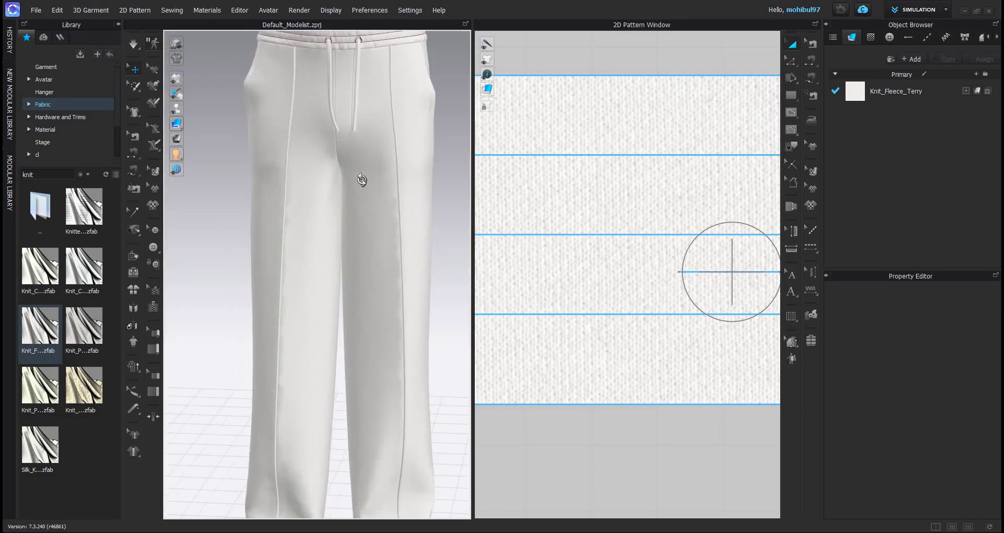
scroll(367, 175, "down", 1)
right_click_drag(367, 176, 245, 89)
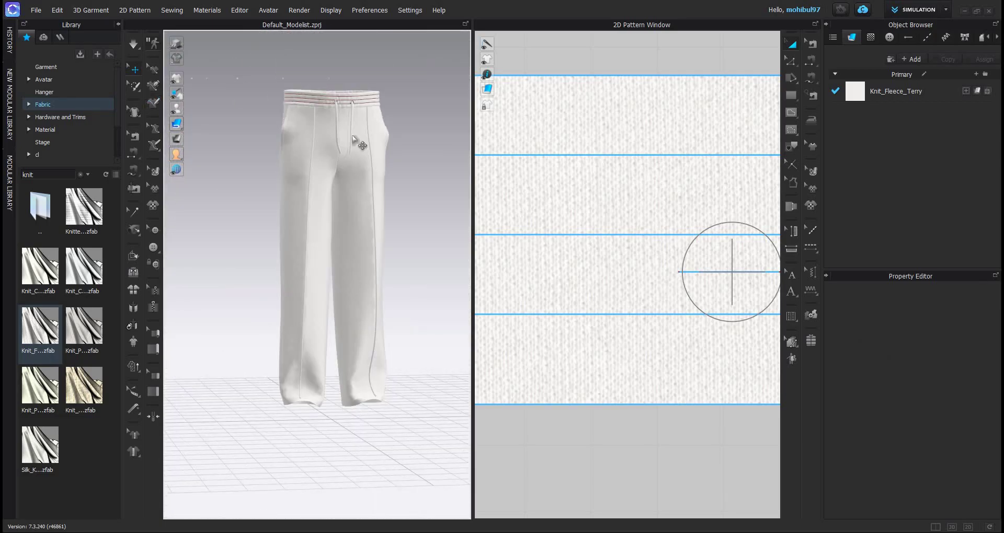
right_click_drag(344, 166, 193, 112)
key("2")
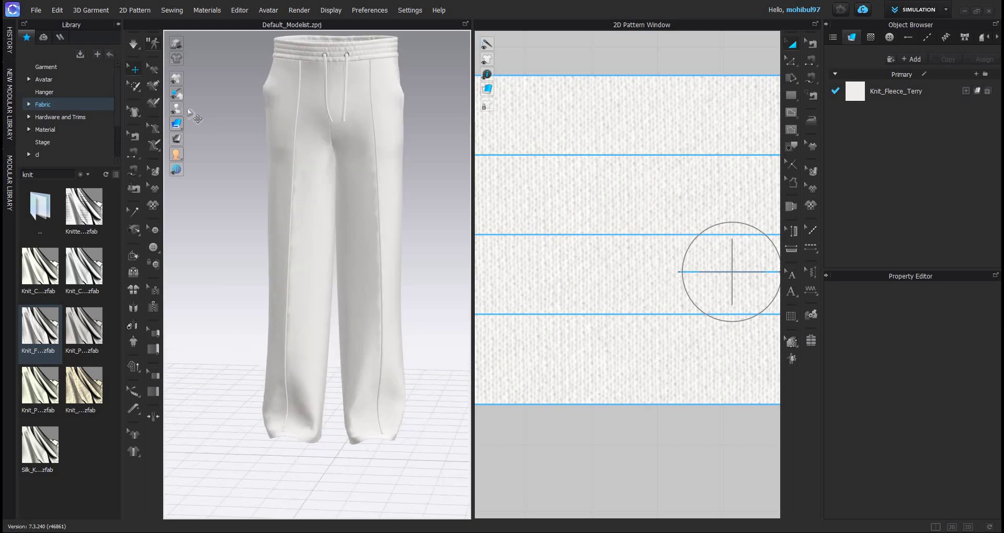
key("shift+a")
key("2")
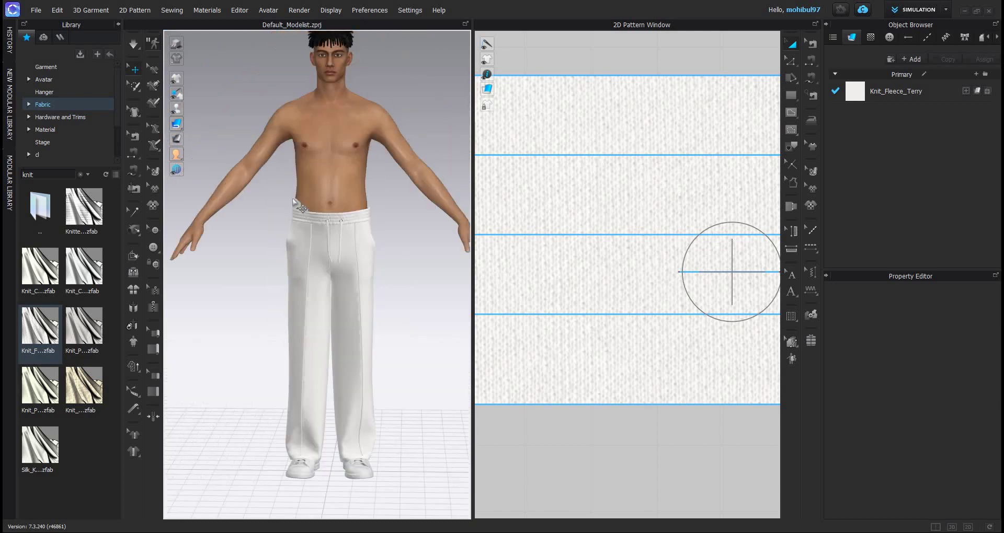
Step: Examine the trousers on the avatar from behind, then the waistband, drawstring and pocket area at the front
scroll(335, 221, "down", 3)
right_click_drag(442, 211, 298, 253)
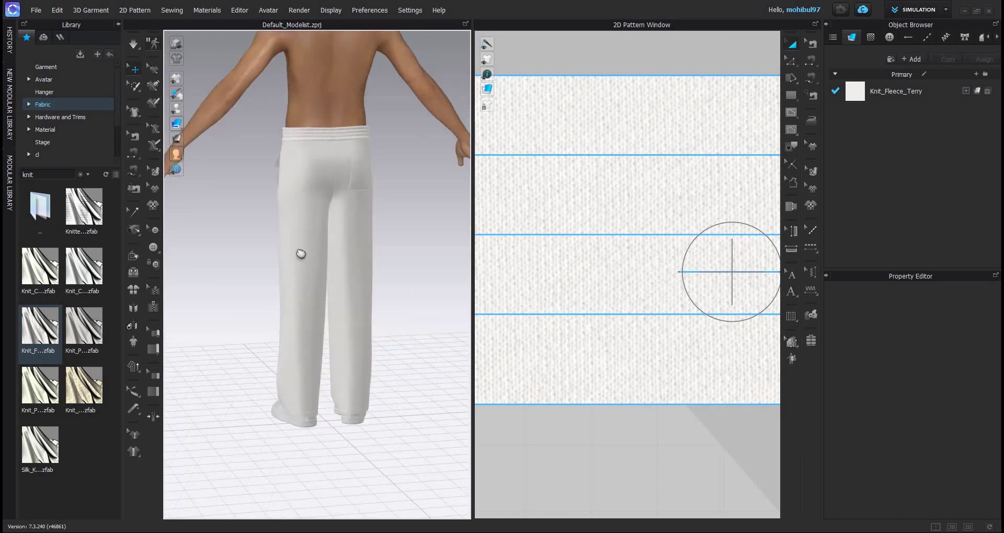
scroll(277, 133, "up", 5)
right_click_drag(201, 220, 287, 242)
scroll(341, 209, "up", 3)
middle_click_drag(343, 123, 347, 234)
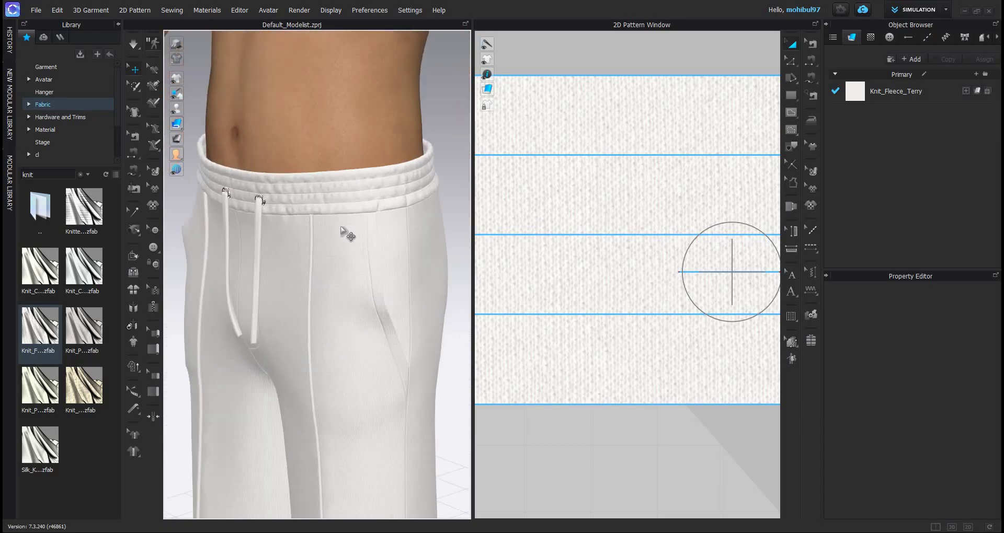
right_click_drag(347, 233, 384, 235)
scroll(340, 261, "up", 2)
Step: Set the Default Topstitch's thread thickness to 180 Tex and its stitch length to SPI-12
left_click(926, 37)
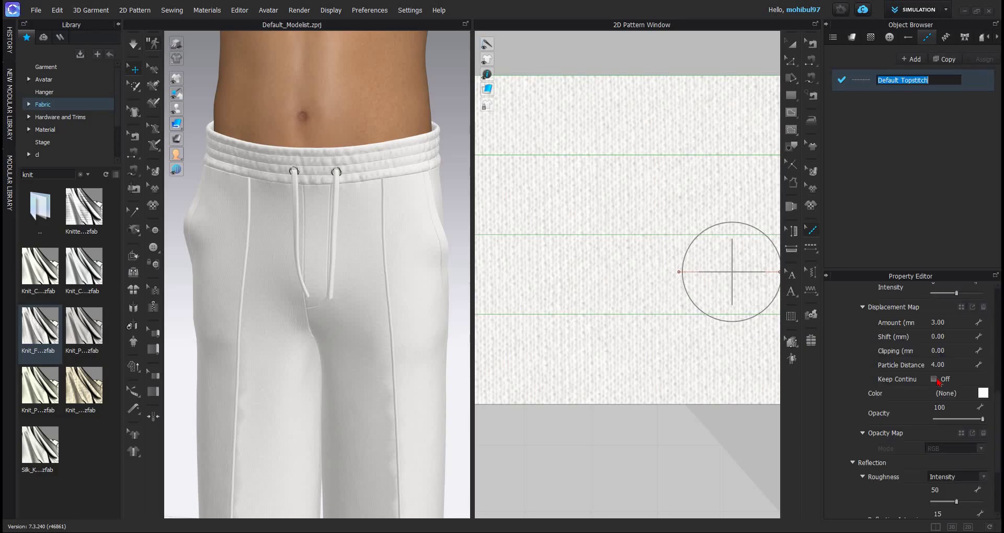
scroll(938, 345, "down", 3)
scroll(936, 345, "up", 5)
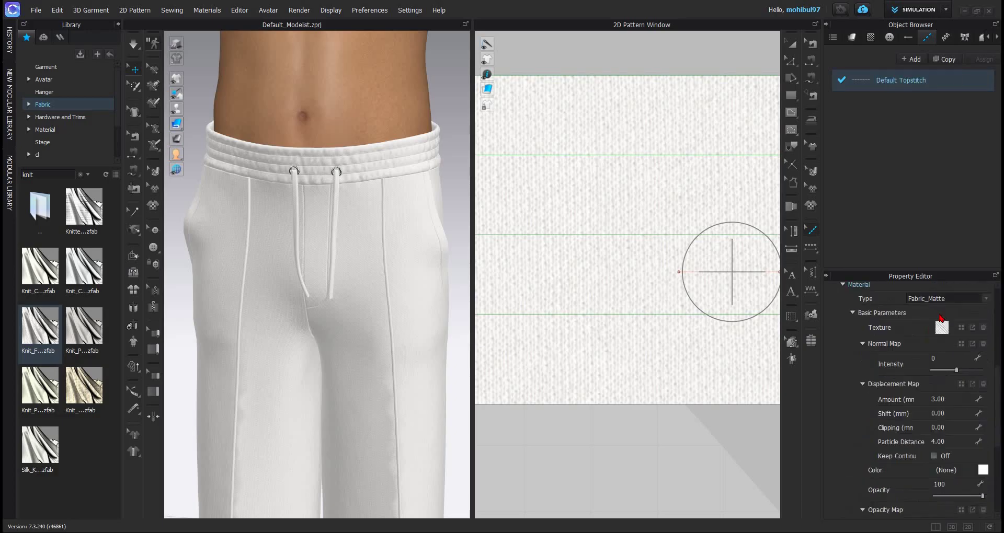
scroll(947, 408, "down", 3)
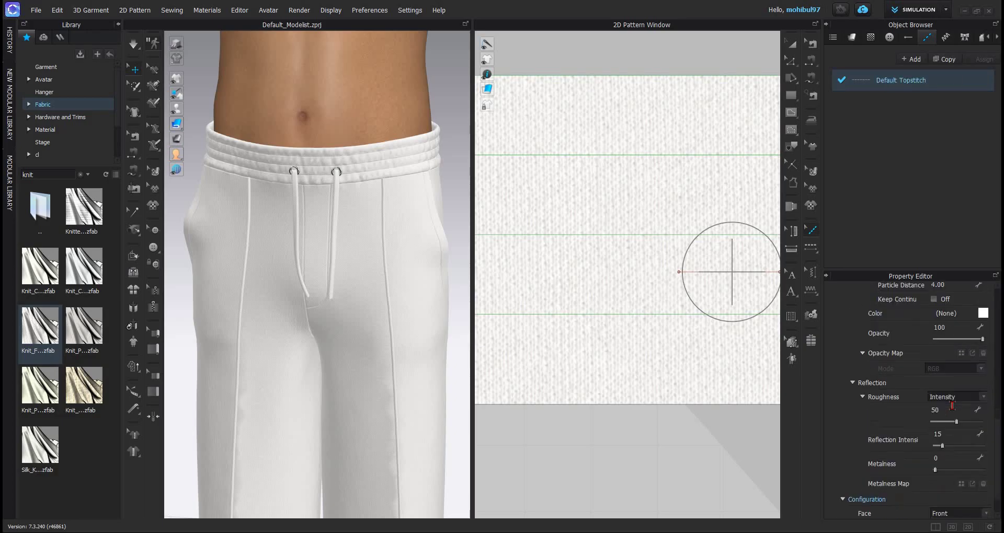
scroll(960, 350, "up", 7)
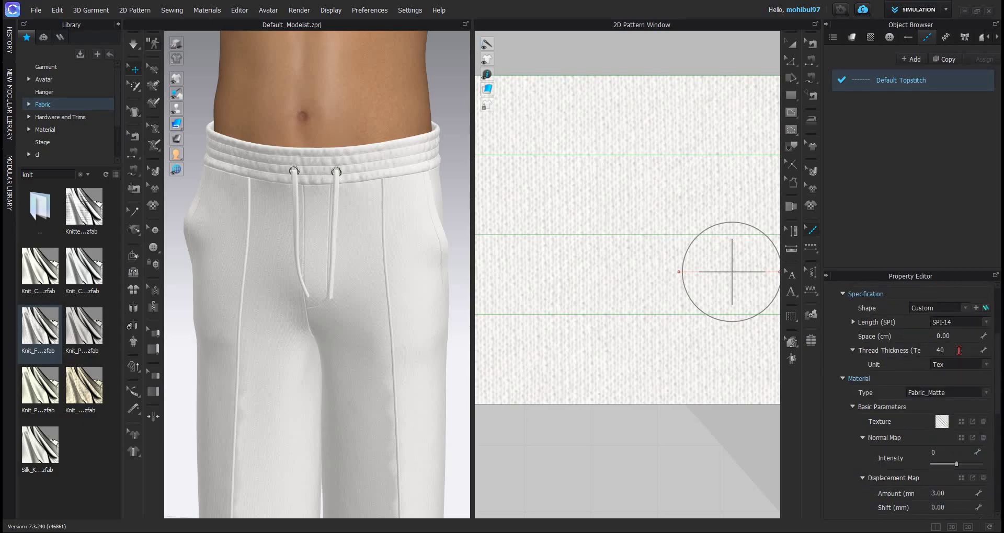
left_click(959, 350)
key("Return")
left_click(960, 322)
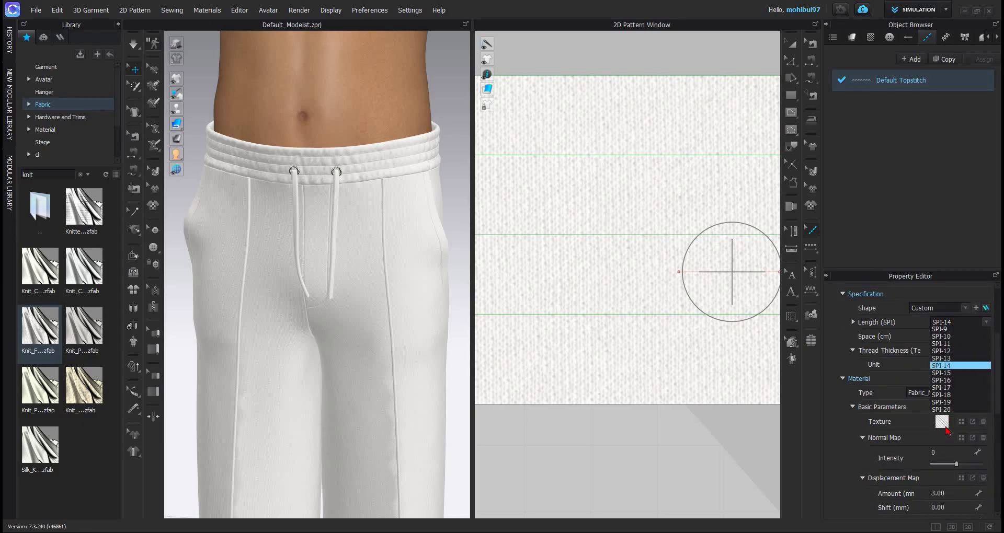
left_click(708, 289)
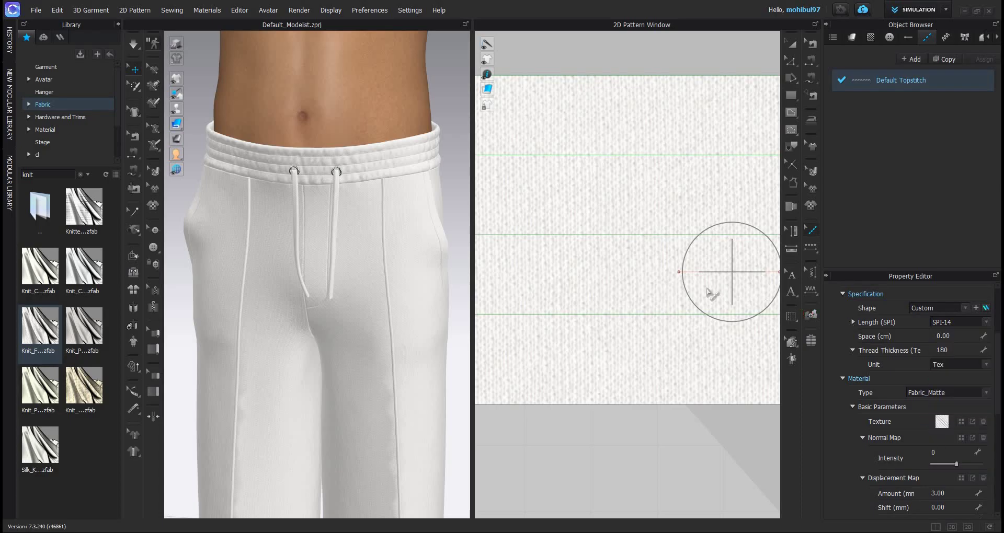
scroll(707, 274, "down", 3)
middle_click_drag(706, 275, 708, 225)
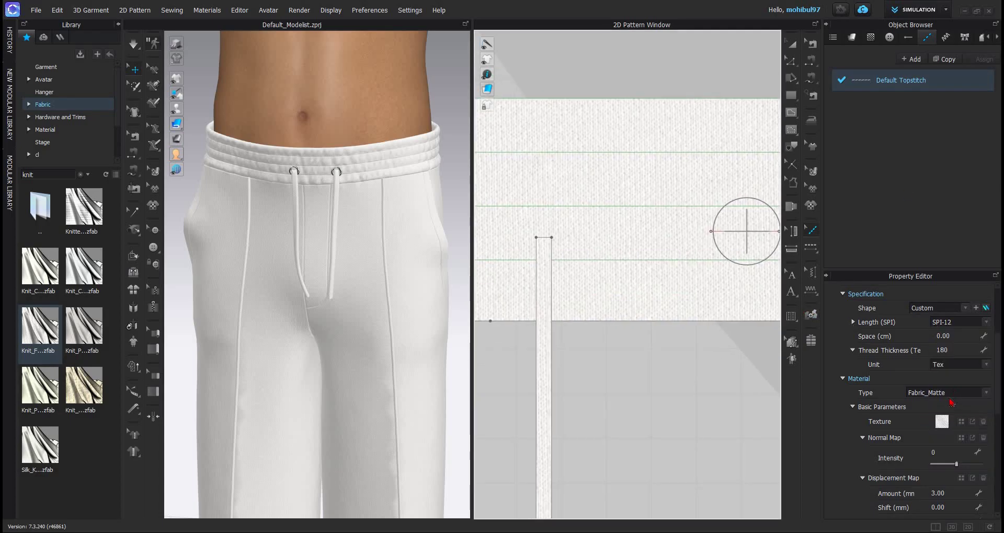
Step: Set the Default Topstitch's offset to 1/32", keeping a stitch count of 1
scroll(960, 413, "down", 2)
scroll(952, 295, "up", 1)
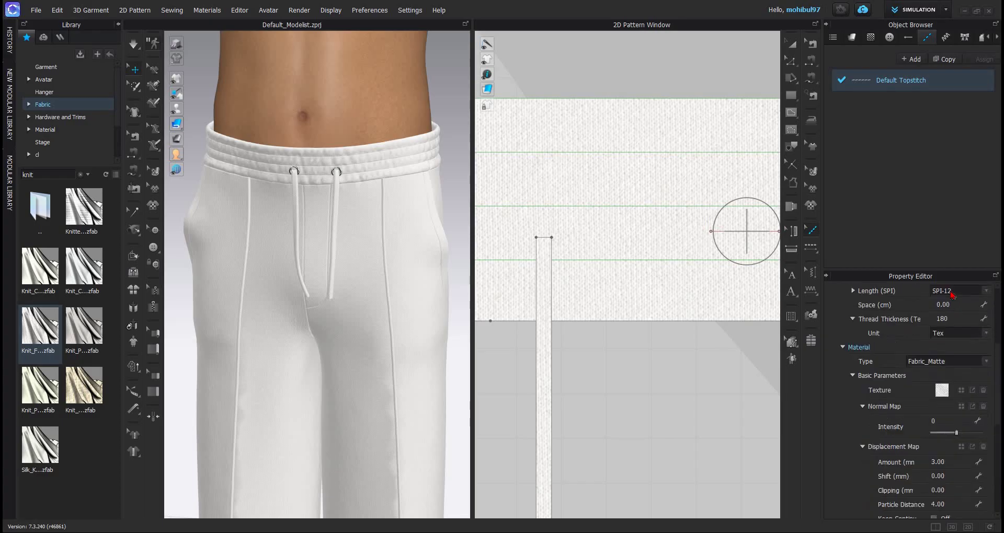
scroll(953, 314, "up", 2)
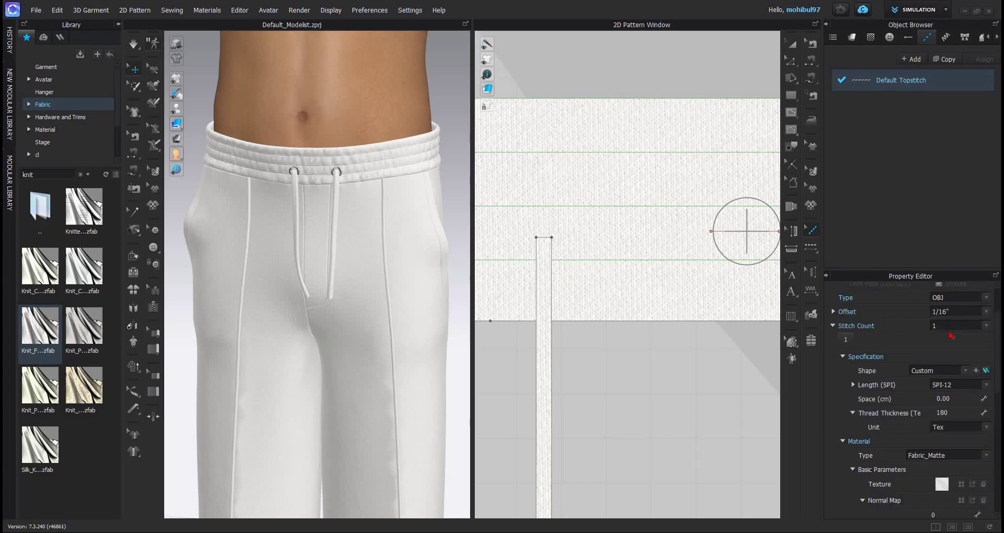
left_click(957, 311)
left_click(957, 327)
Step: Apply segment topstitches to the three long internal lines of the upper waistband pattern
scroll(591, 246, "down", 5)
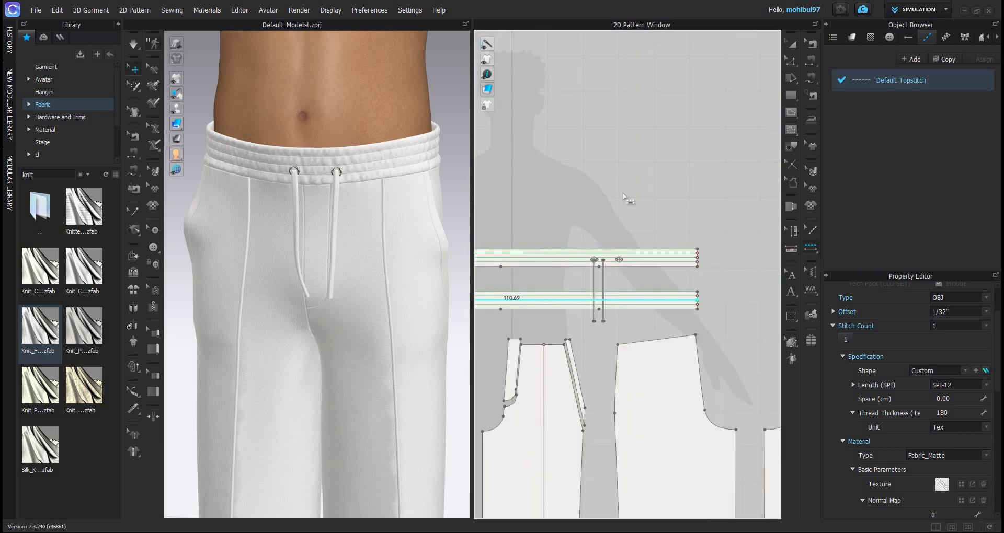
scroll(602, 198, "up", 5)
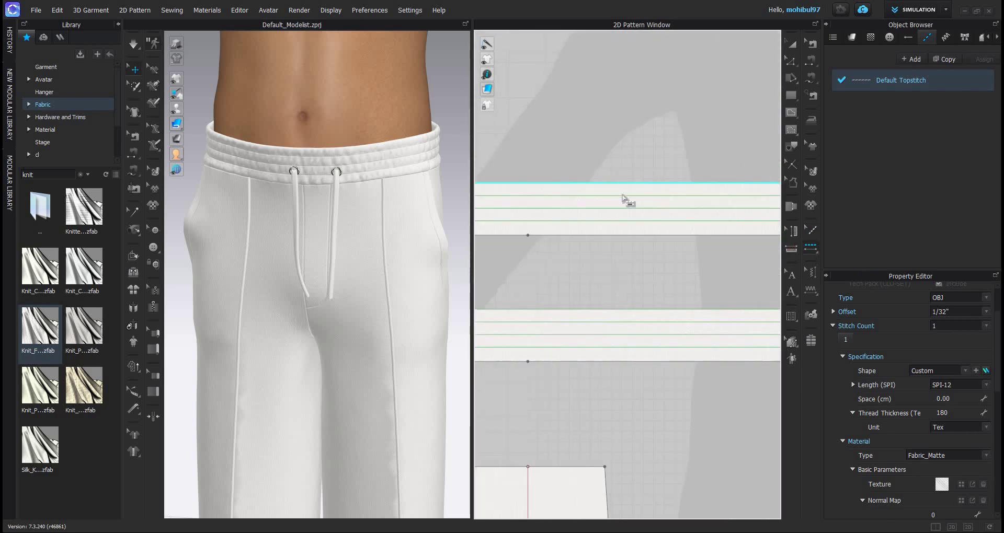
left_click(377, 150)
scroll(356, 293, "up", 5)
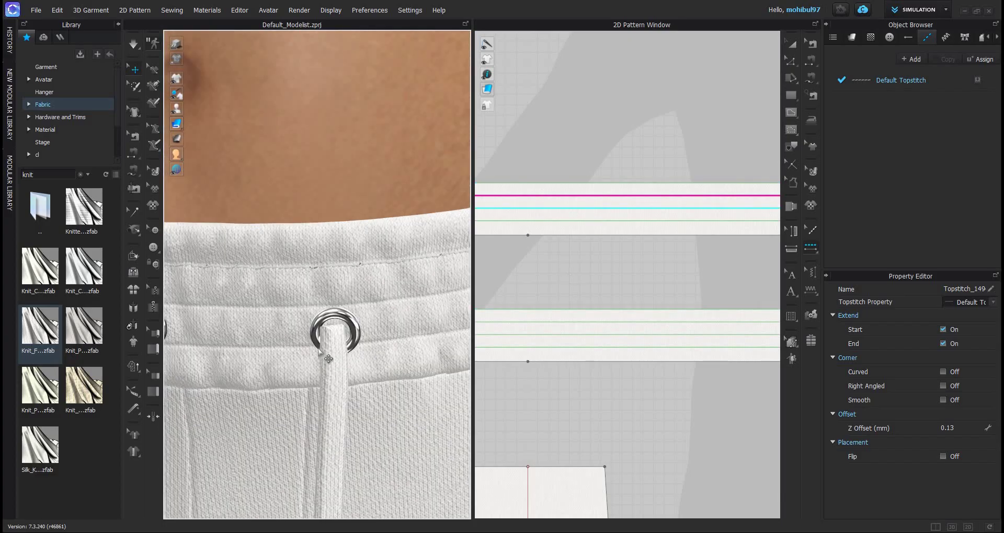
scroll(376, 342, "down", 5)
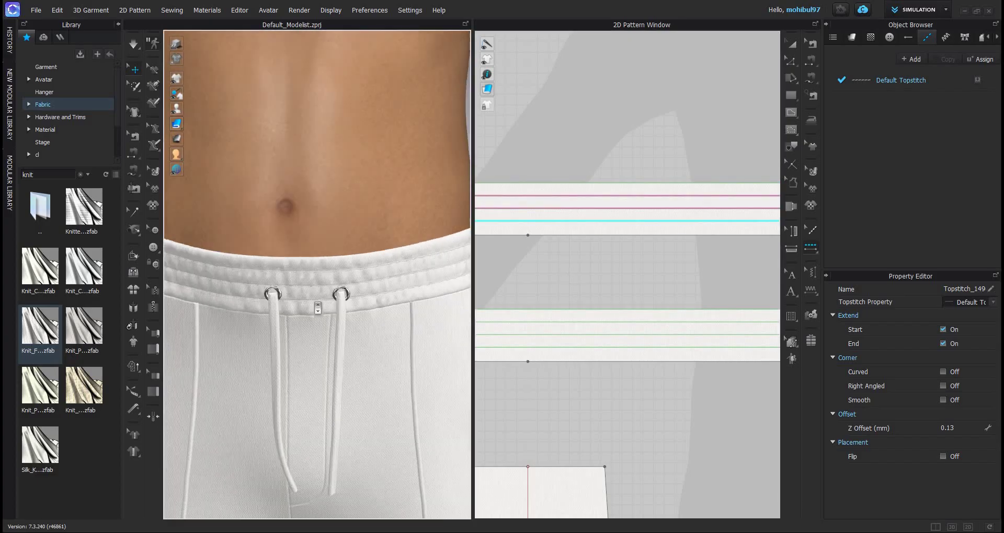
scroll(324, 307, "up", 5)
scroll(591, 340, "down", 4)
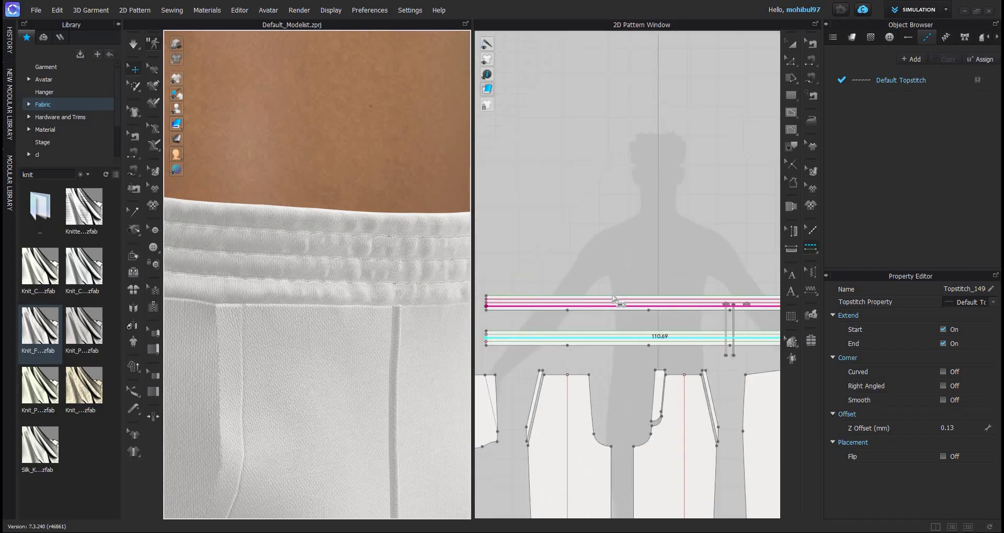
middle_click_drag(625, 323, 622, 270)
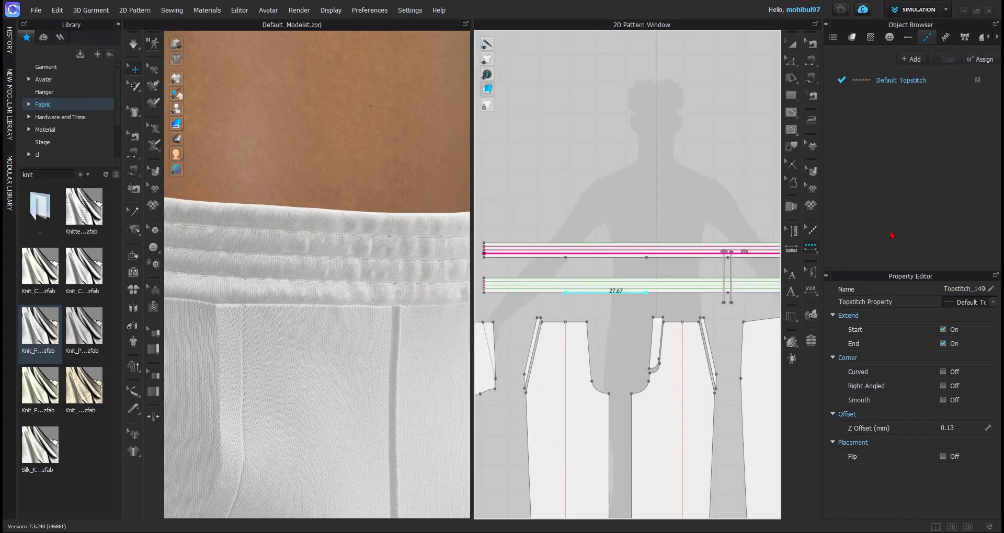
Step: Add a free topstitch along the curved J-shaped edge of the fly extension on the front trouser panel
left_click(811, 247)
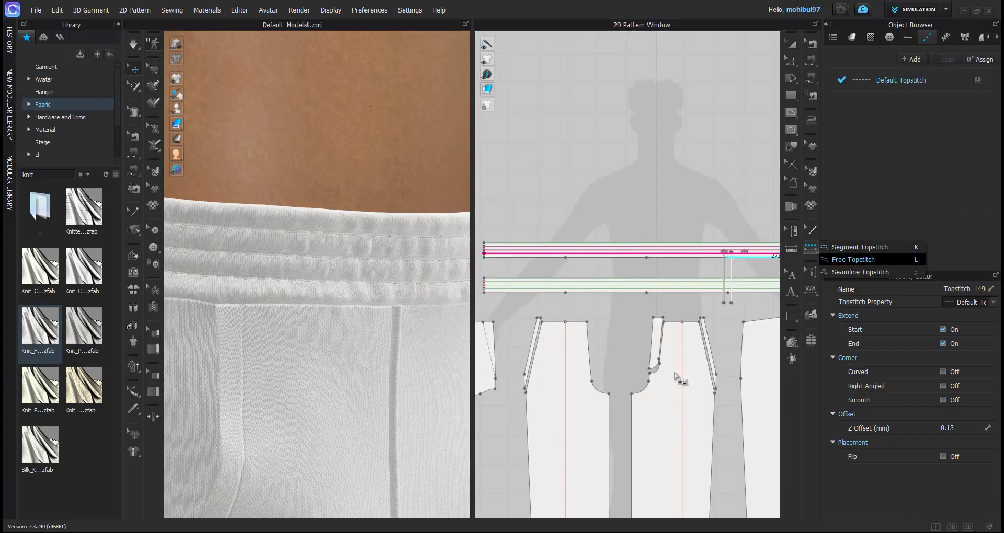
scroll(522, 290, "down", 3)
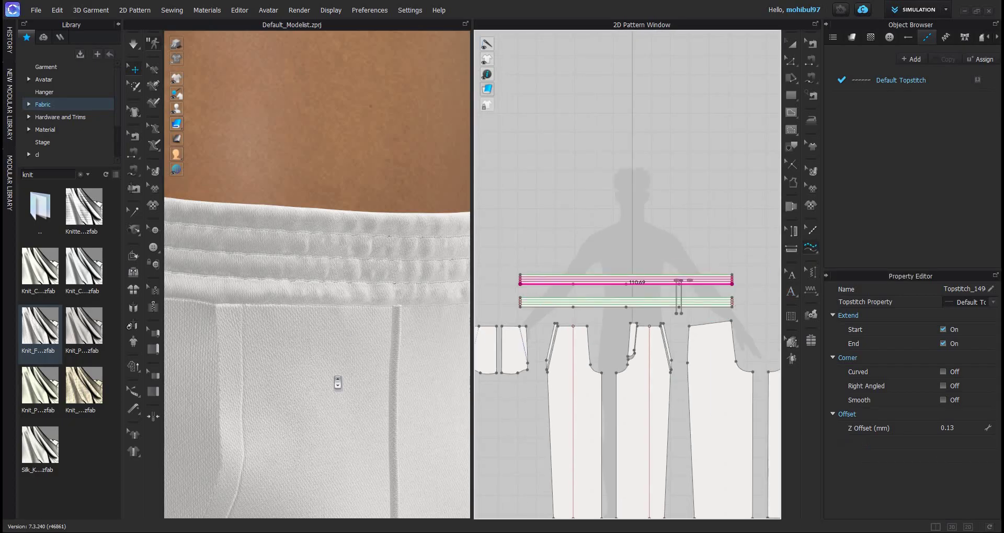
scroll(320, 205, "up", 3)
scroll(285, 210, "down", 4)
middle_click_drag(285, 257, 281, 113)
scroll(531, 350, "down", 5)
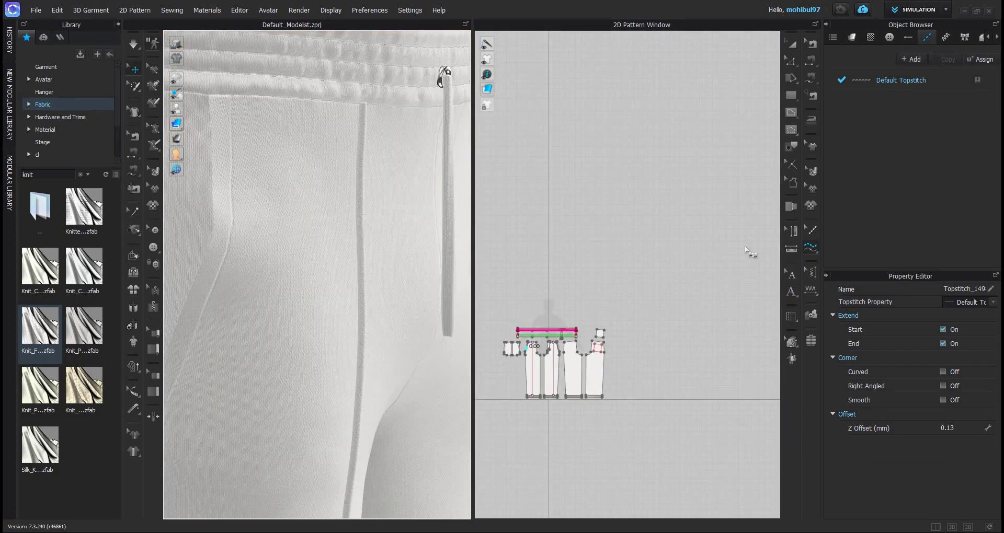
scroll(538, 347, "up", 10)
left_click(693, 400)
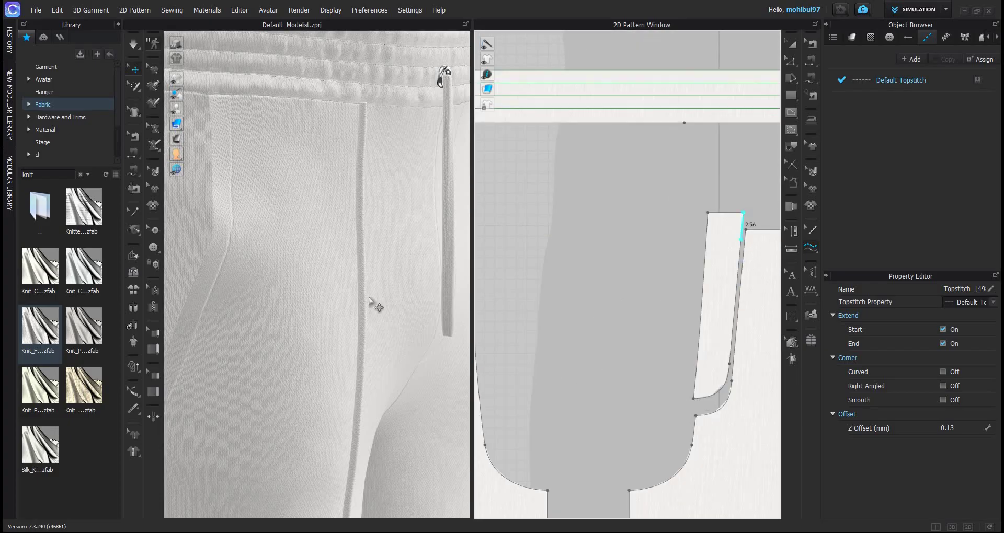
right_click_drag(367, 297, 314, 289)
scroll(295, 291, "down", 2)
scroll(375, 302, "down", 3)
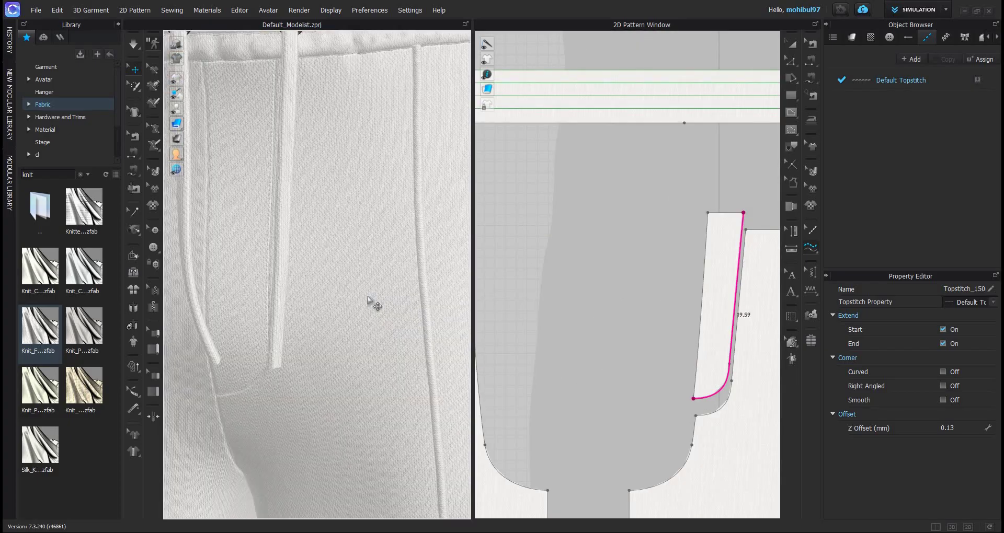
Step: Add free topstitches along the fly extension's straight outer edge and the crotch curve below it
scroll(690, 222, "down", 3)
middle_click_drag(687, 274, 688, 222)
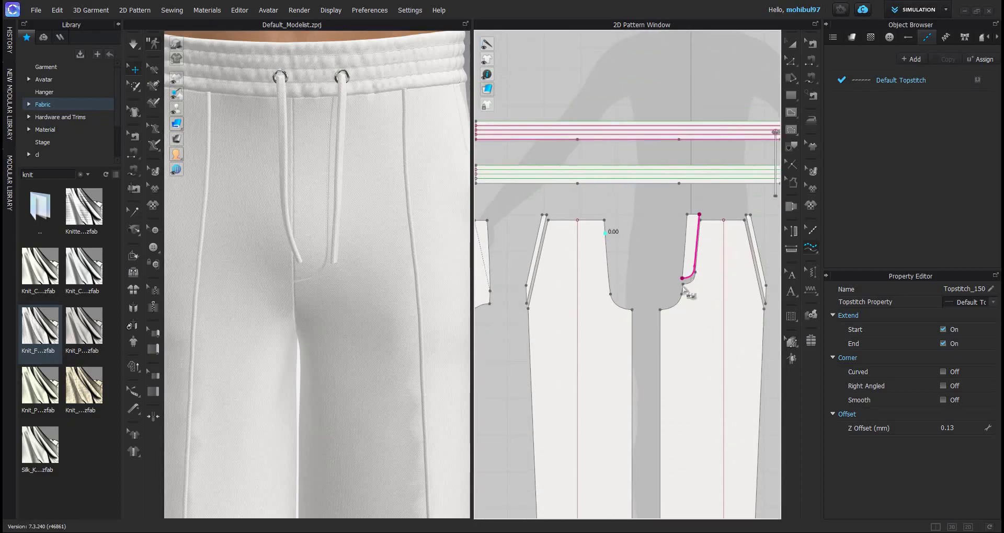
left_click(682, 279)
left_click(683, 284)
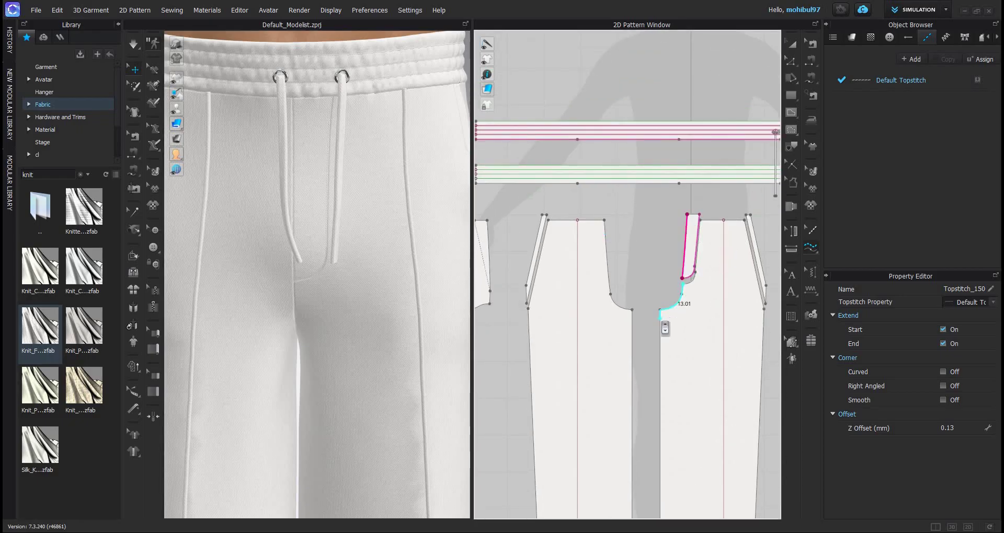
left_click(660, 309)
Step: Topstitch the same front panel's side seam from the hem up to the pocket, then its slanted pocket opening edge
middle_click_drag(639, 278, 646, 201)
scroll(661, 252, "down", 6)
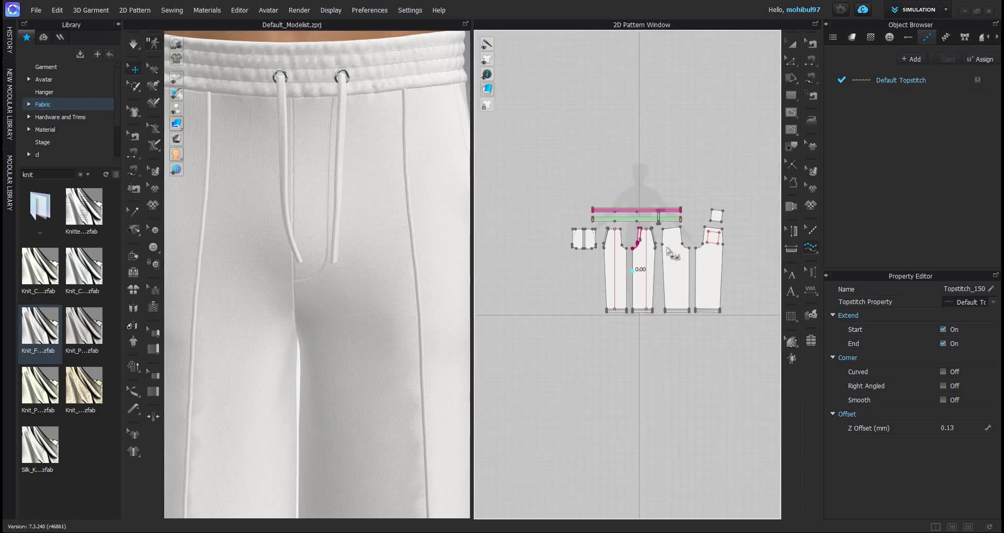
scroll(661, 252, "up", 4)
left_click(655, 416)
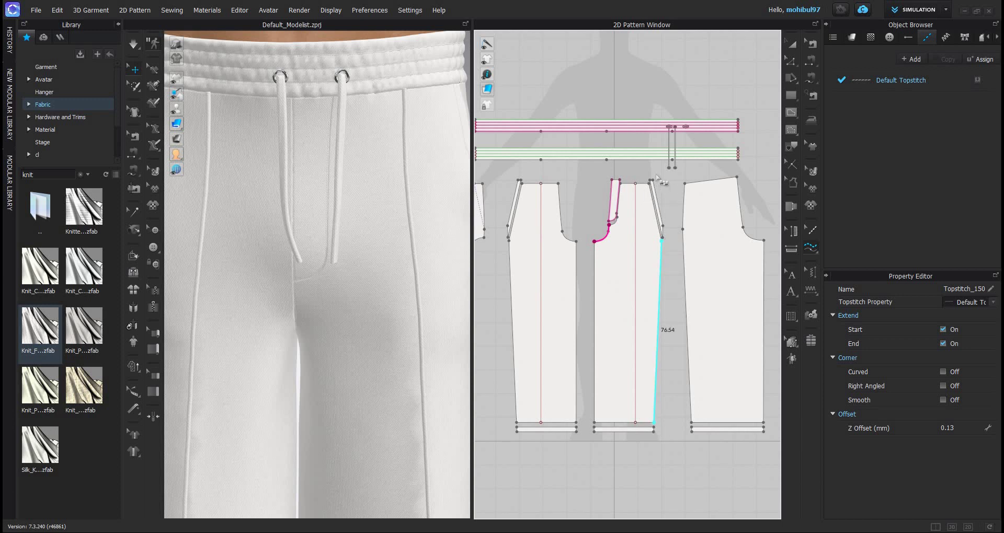
left_click(658, 178)
scroll(658, 178, "up", 3)
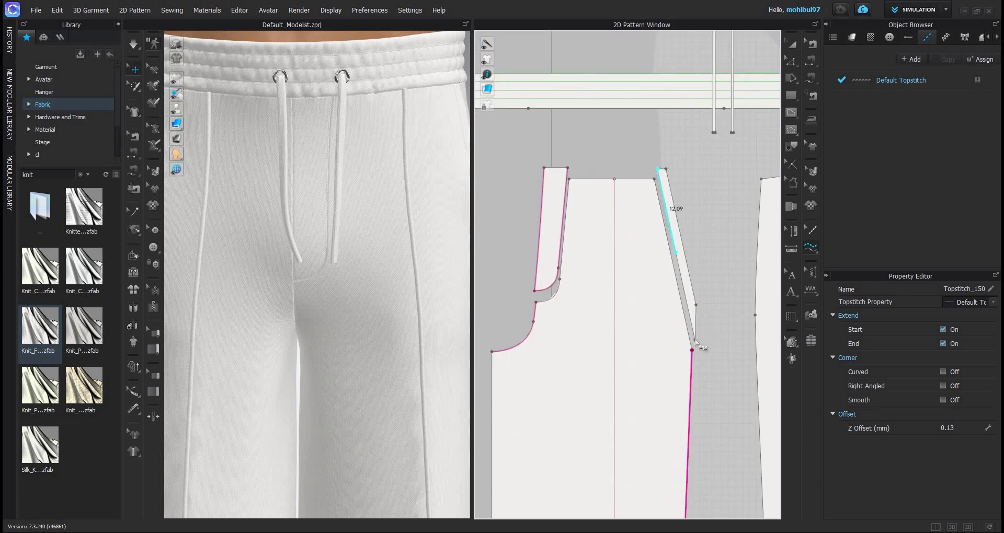
left_click(683, 335)
scroll(683, 335, "down", 5)
Step: Topstitch the slanted pocket opening edge of the other front panel
middle_click_drag(549, 280, 590, 224)
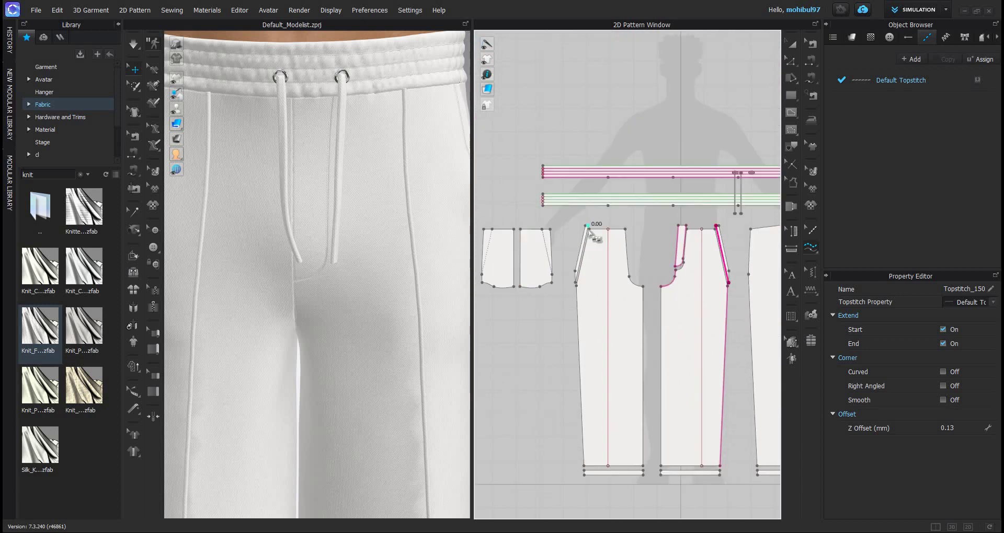
scroll(588, 231, "up", 5)
left_click(587, 239)
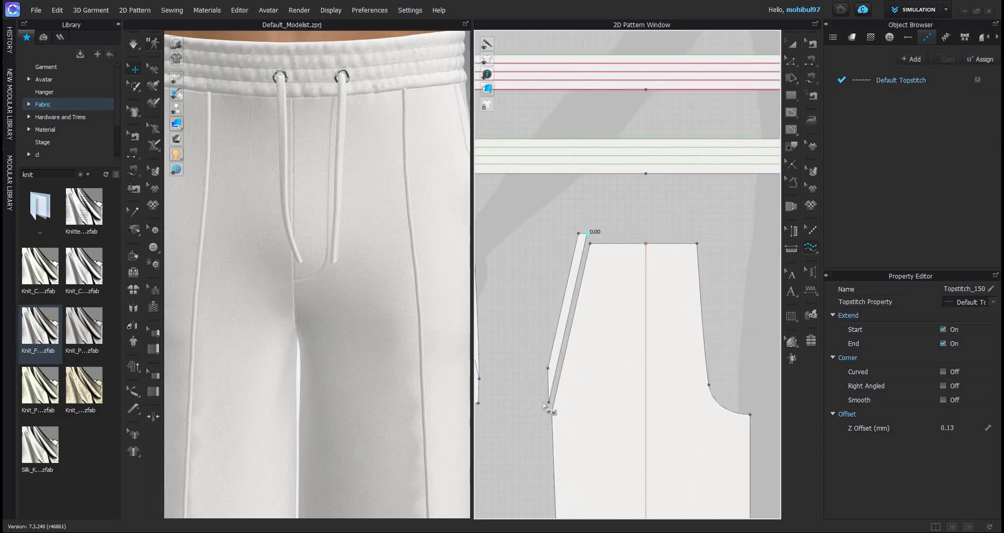
left_click(569, 314)
scroll(567, 319, "down", 5)
scroll(547, 291, "down", 4)
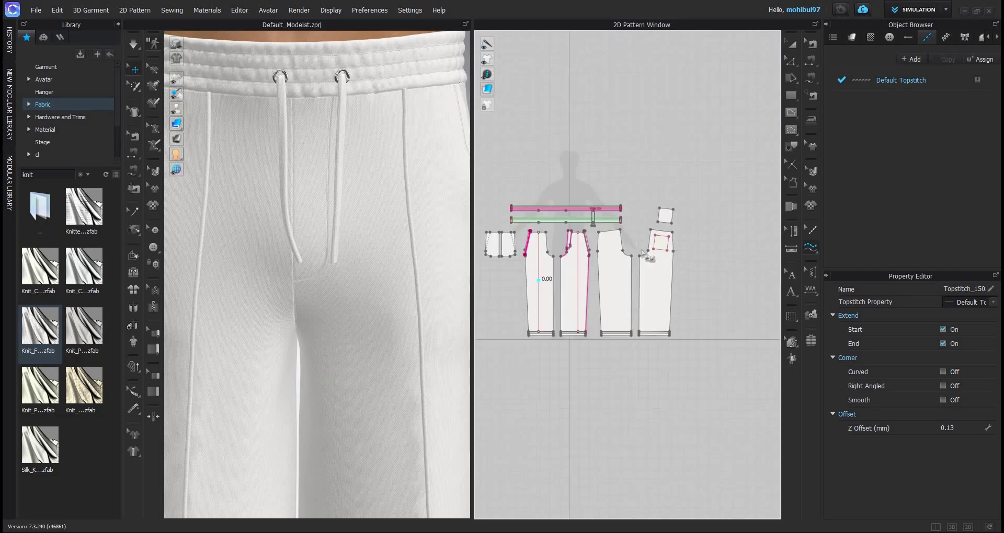
Step: Topstitch the outer side seams of both back trouser panels from waist to hem
scroll(672, 251, "up", 4)
scroll(348, 293, "down", 4)
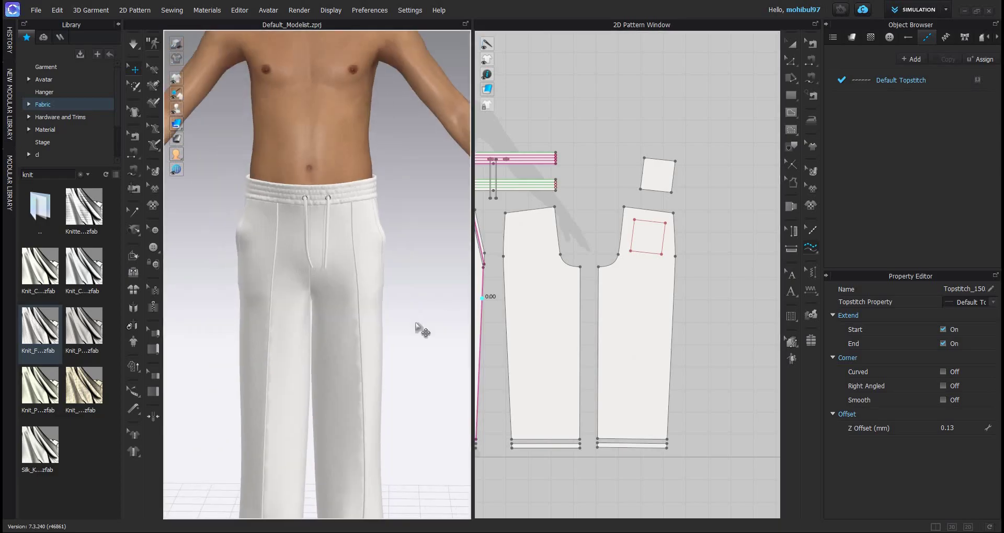
scroll(439, 328, "up", 5)
middle_click_drag(407, 349, 442, 335)
scroll(442, 335, "up", 3)
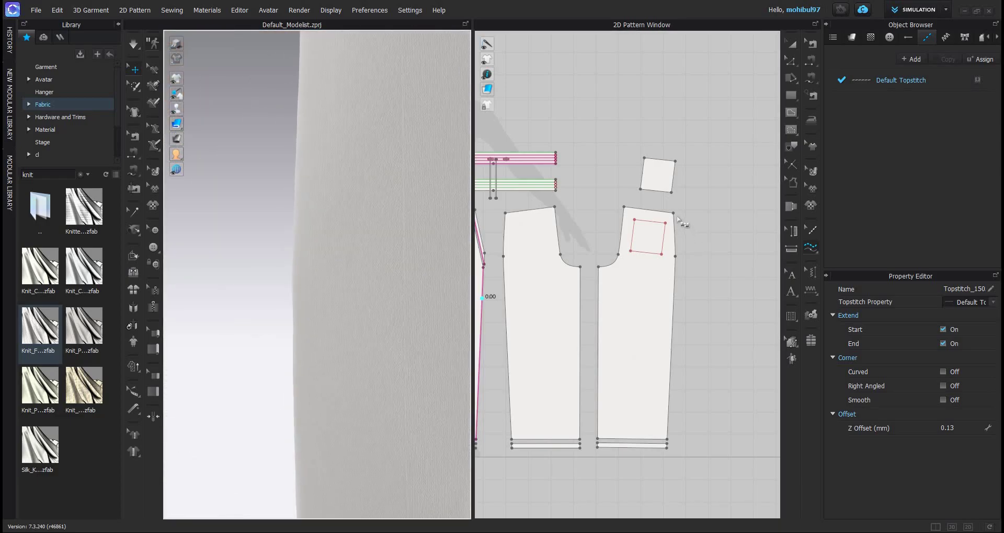
scroll(613, 243, "down", 3)
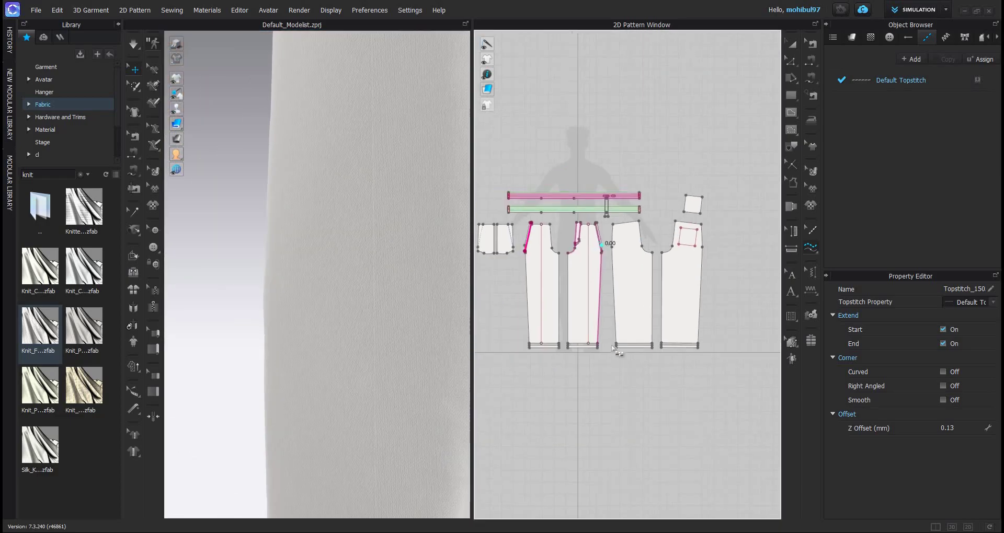
left_click(702, 228)
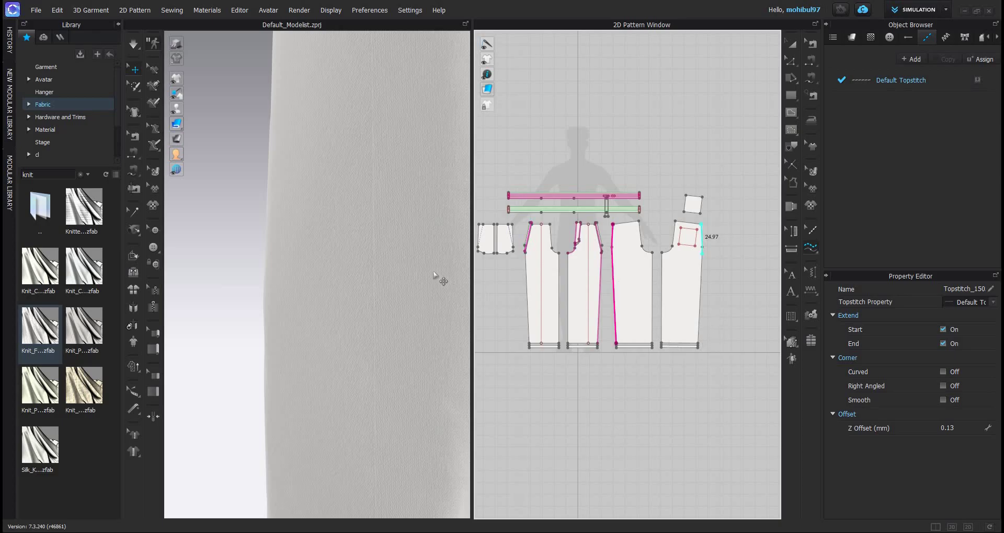
scroll(349, 308, "up", 5)
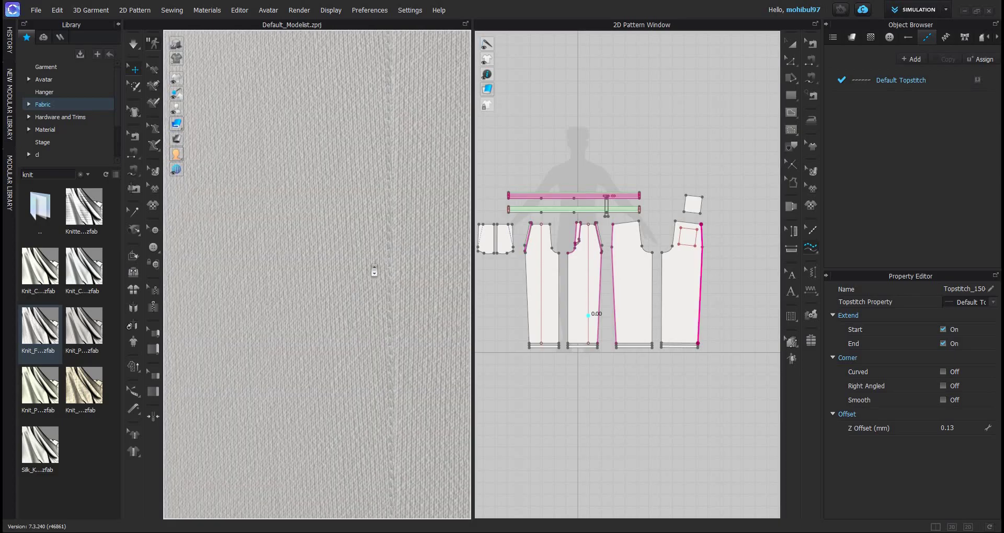
Step: Topstitch the two sides and lower edge of the square back patch pocket
scroll(322, 256, "down", 10)
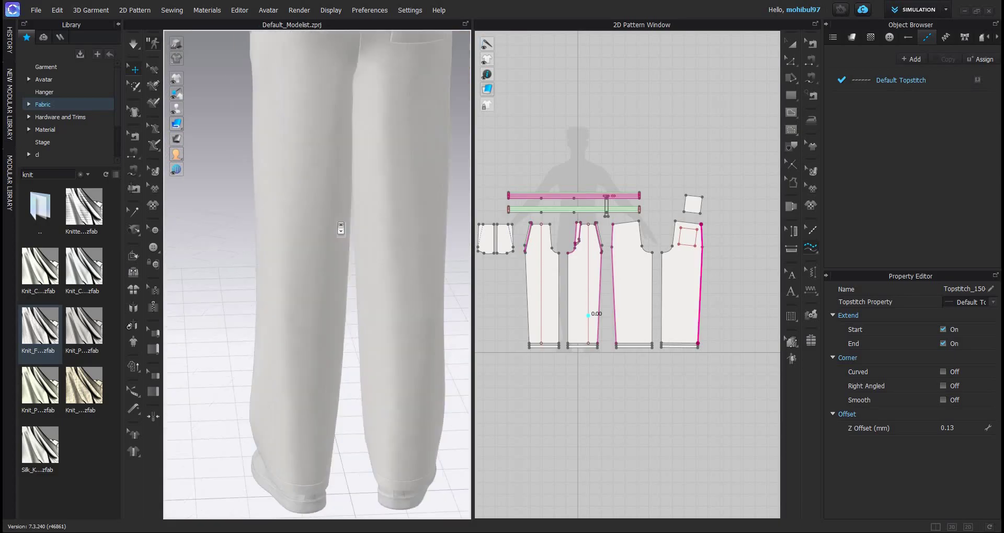
scroll(703, 206, "up", 5)
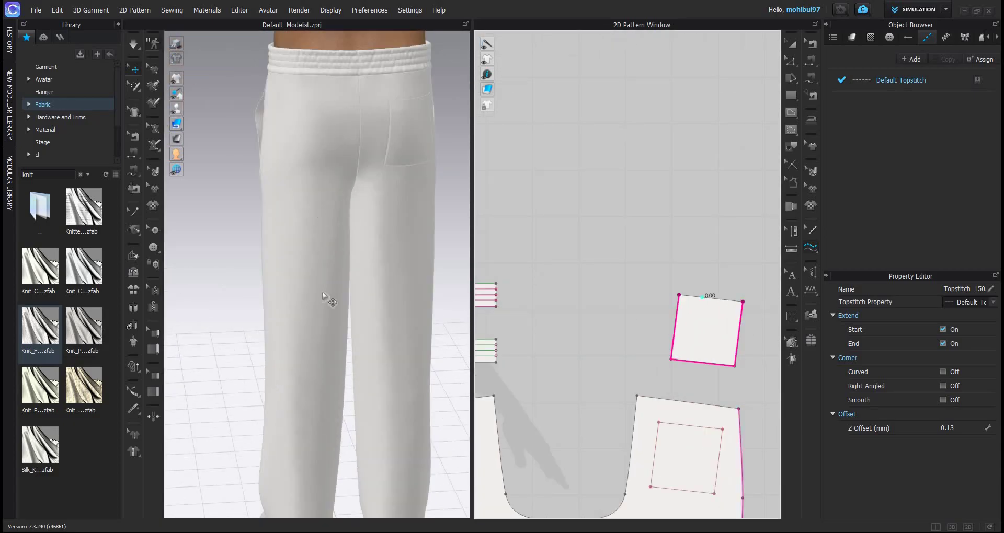
scroll(330, 287, "up", 5)
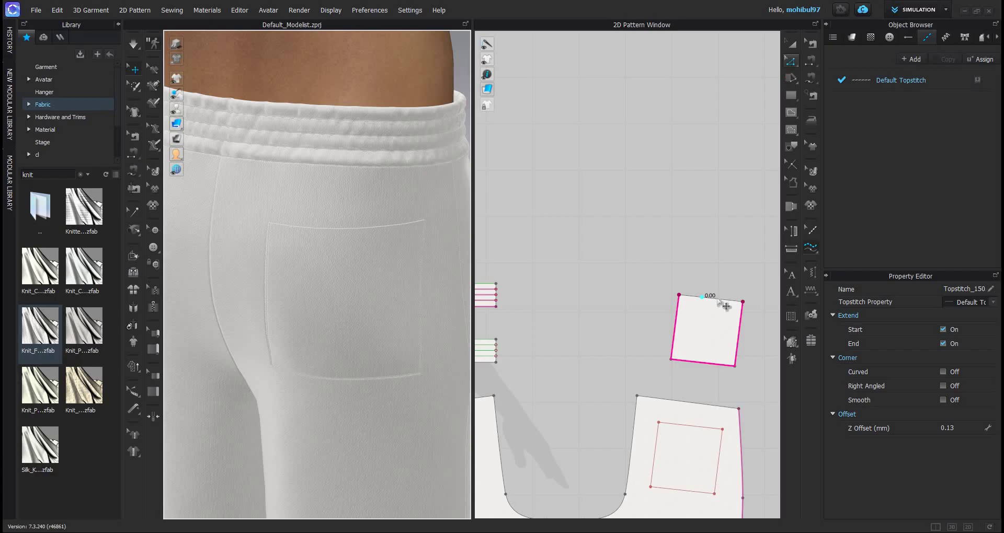
Step: Offset the back pocket's upper edge inward by 2.00 cm as one internal line, and cut and sew along it
key("z")
right_click(718, 299)
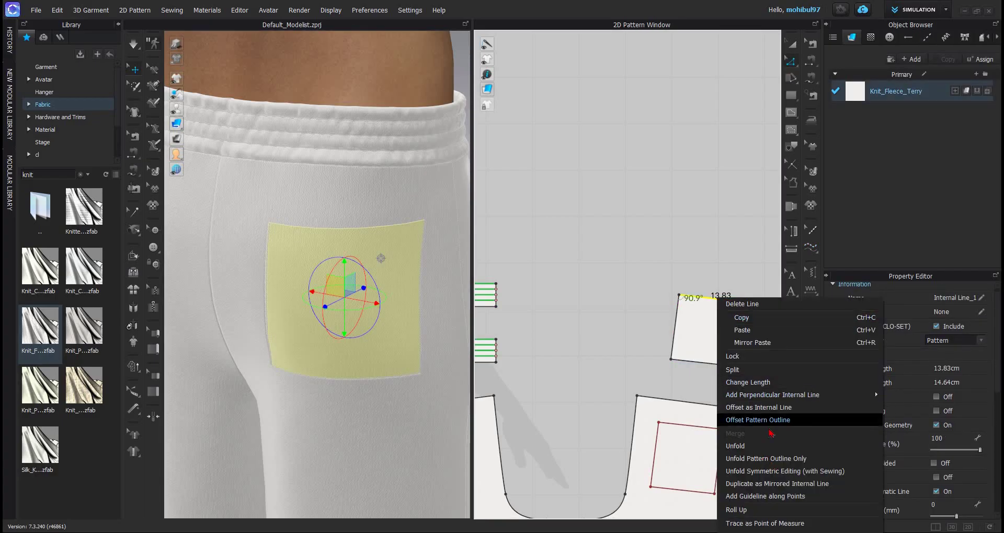
left_click(781, 408)
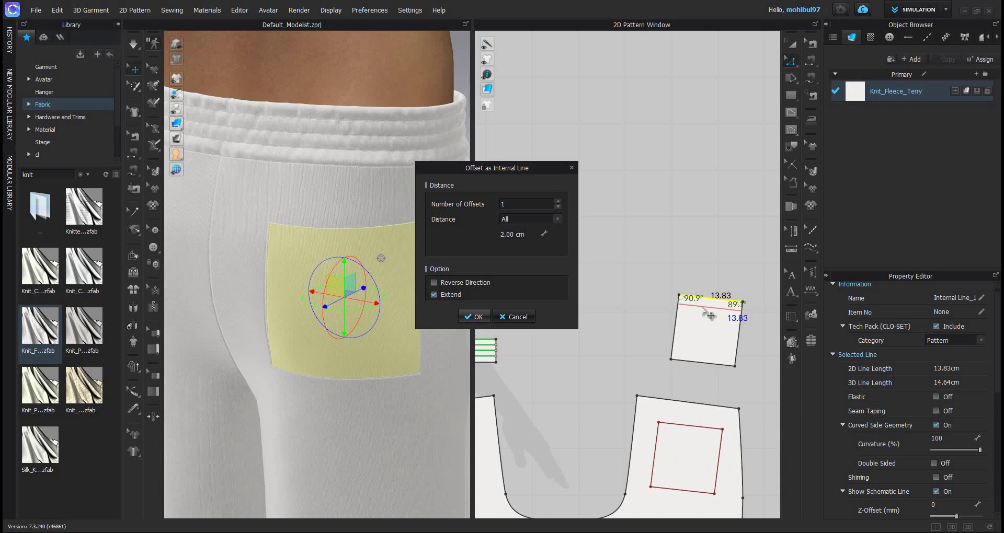
left_click(477, 316)
right_click(703, 307)
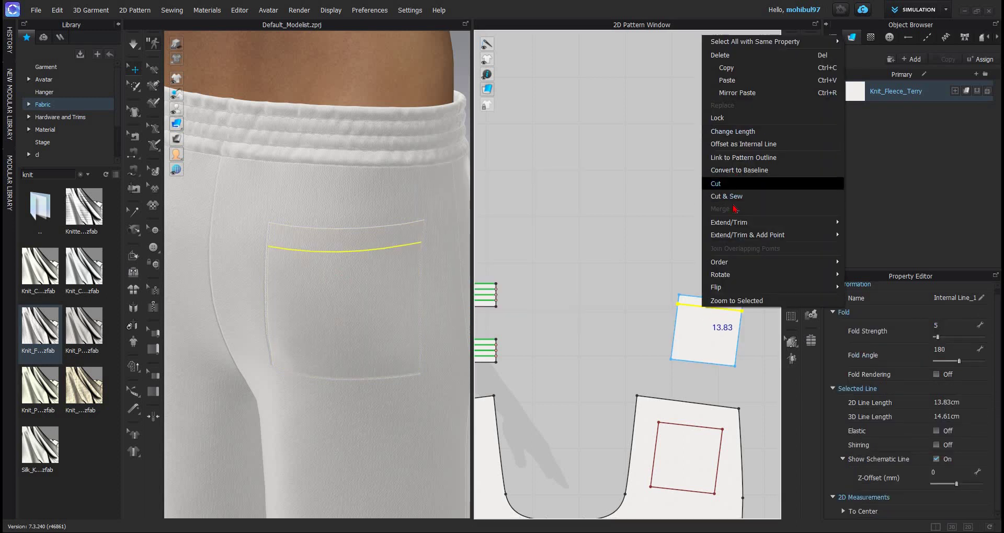
left_click(726, 196)
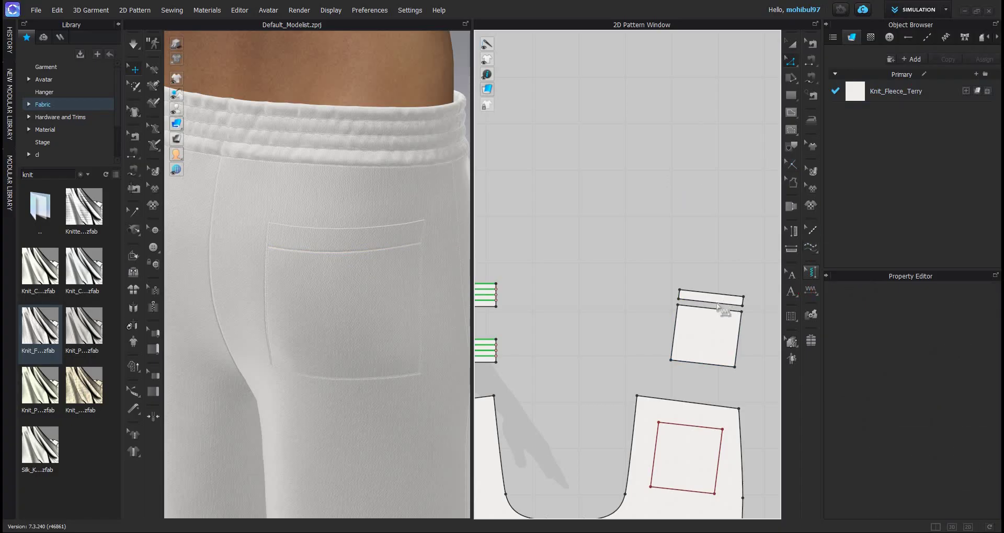
Step: Apply Default Puckering along the lower edge of the narrow band cut from the back pocket
left_click(811, 291)
left_click(675, 313)
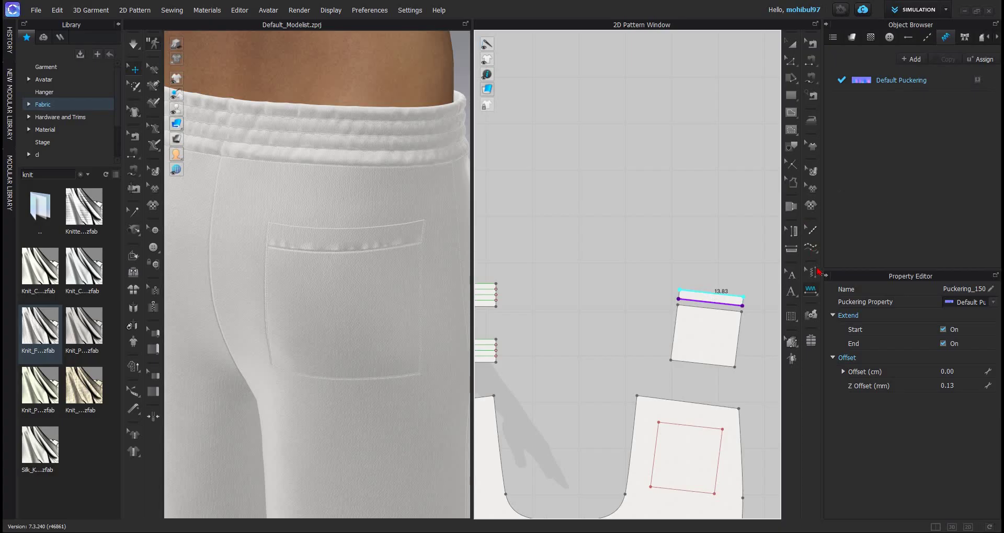
Step: Start a free topstitch on the back patch pocket
left_click(811, 250)
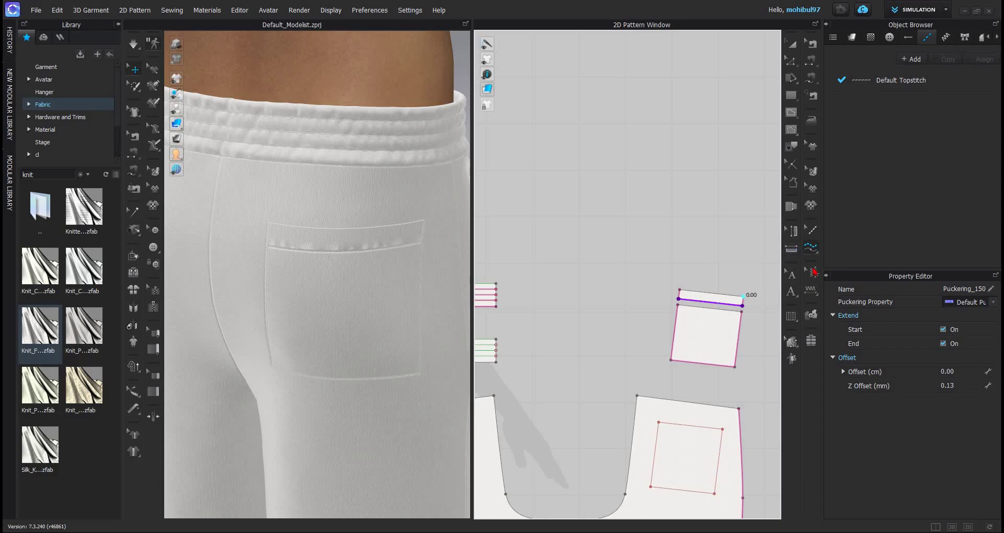
Step: Segment-topstitch the lower edge of the narrow band cut from the back pocket
left_click(818, 257)
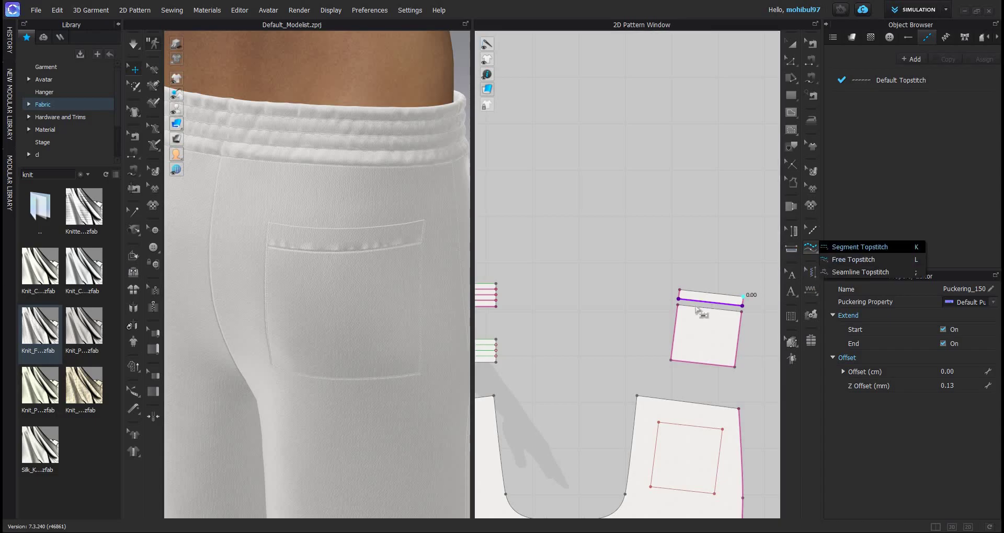
key("k")
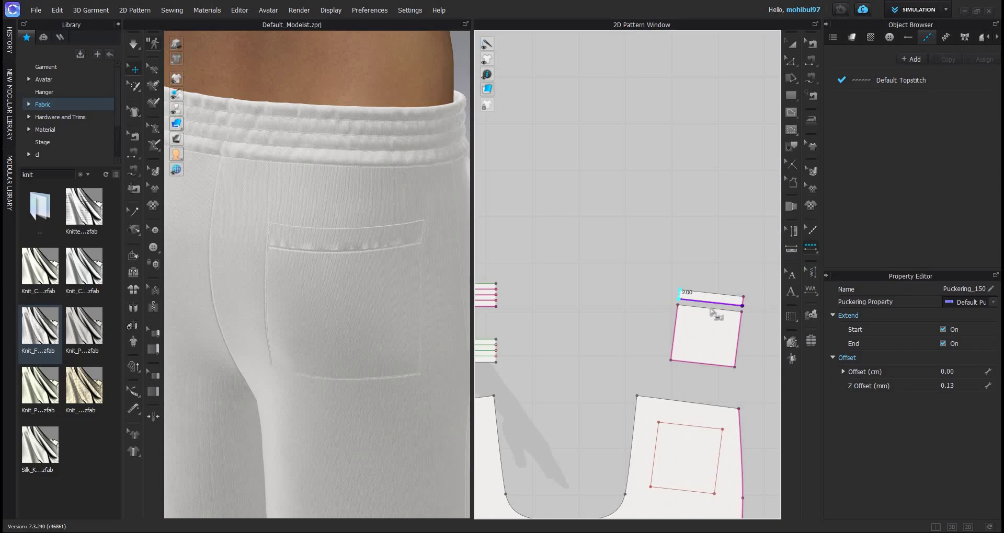
scroll(686, 304, "up", 5)
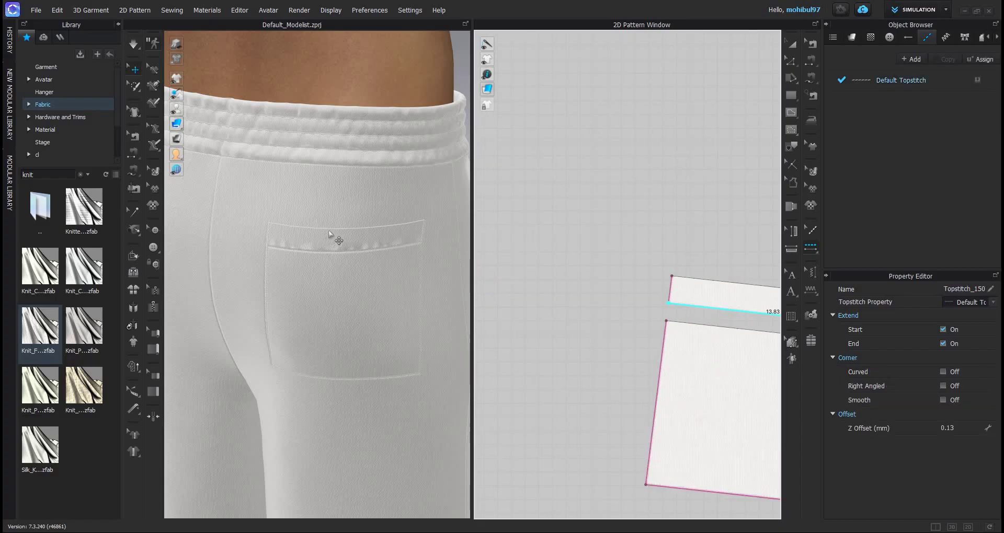
scroll(324, 235, "up", 5)
scroll(343, 235, "down", 5)
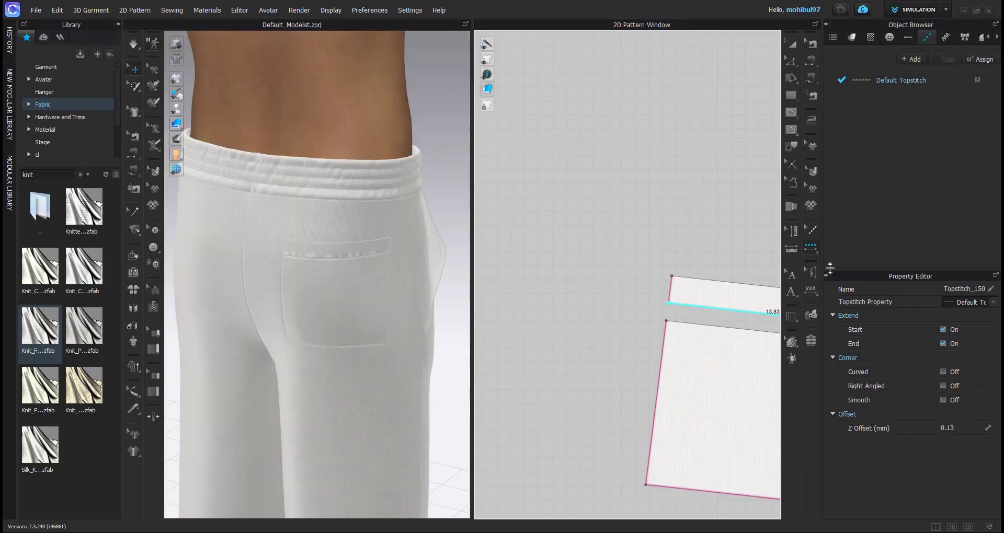
scroll(662, 188, "down", 5)
Step: Apply Default Puckering along the inner edge of the slanted pocket strip beside the front panel with the fly
left_click(811, 291)
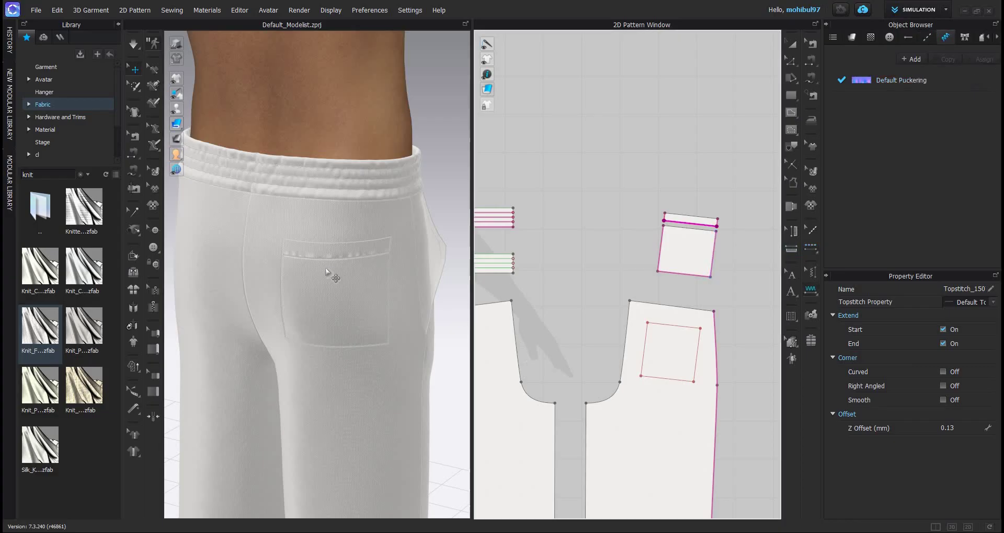
scroll(287, 249, "up", 1)
right_click_drag(287, 249, 716, 282)
scroll(716, 286, "down", 1)
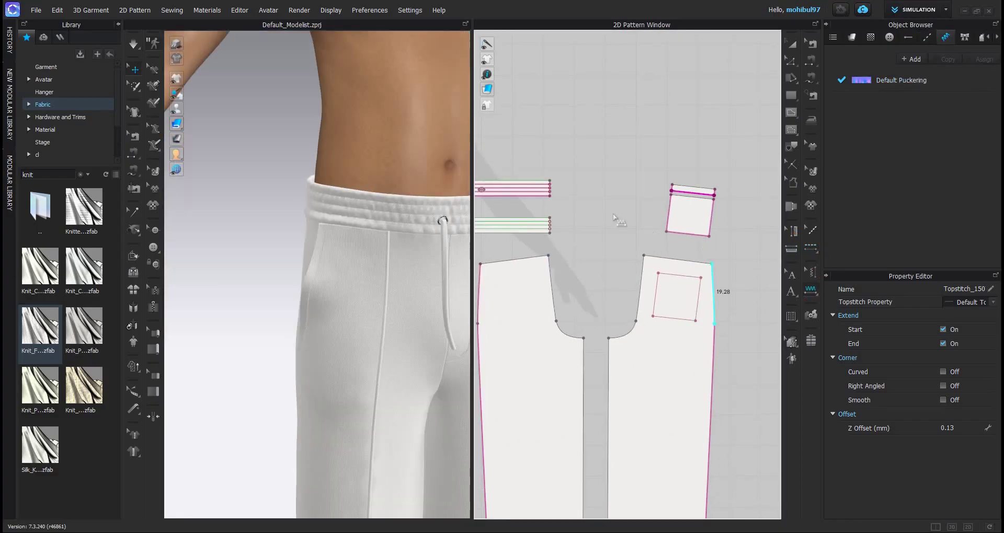
scroll(593, 283, "up", 4)
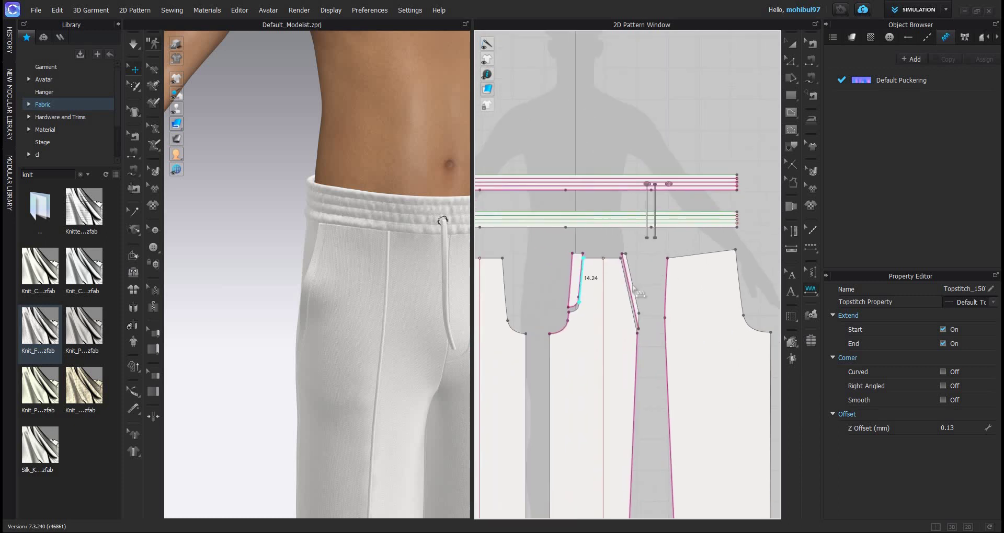
middle_click_drag(320, 283, 240, 268)
scroll(267, 282, "up", 3)
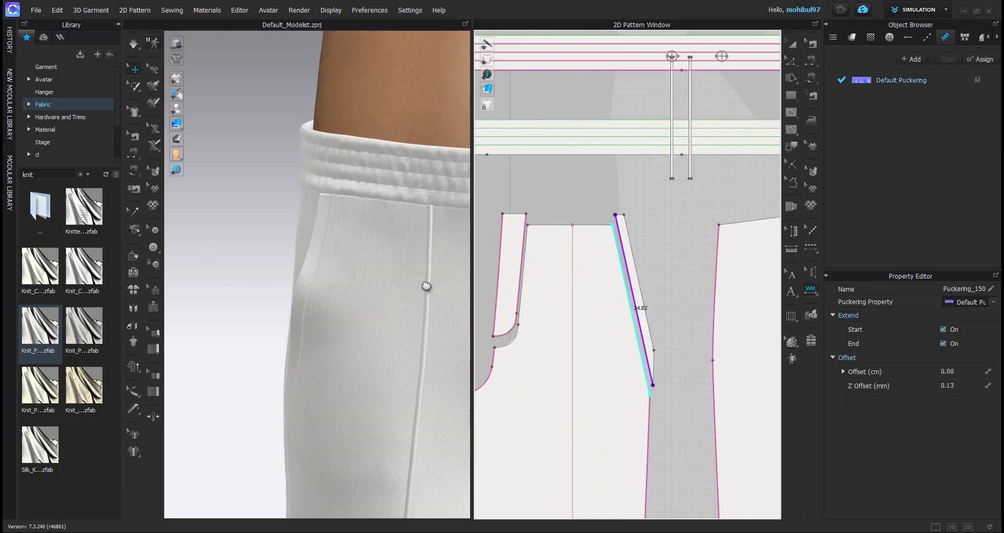
right_click_drag(428, 287, 338, 324)
scroll(345, 324, "down", 2)
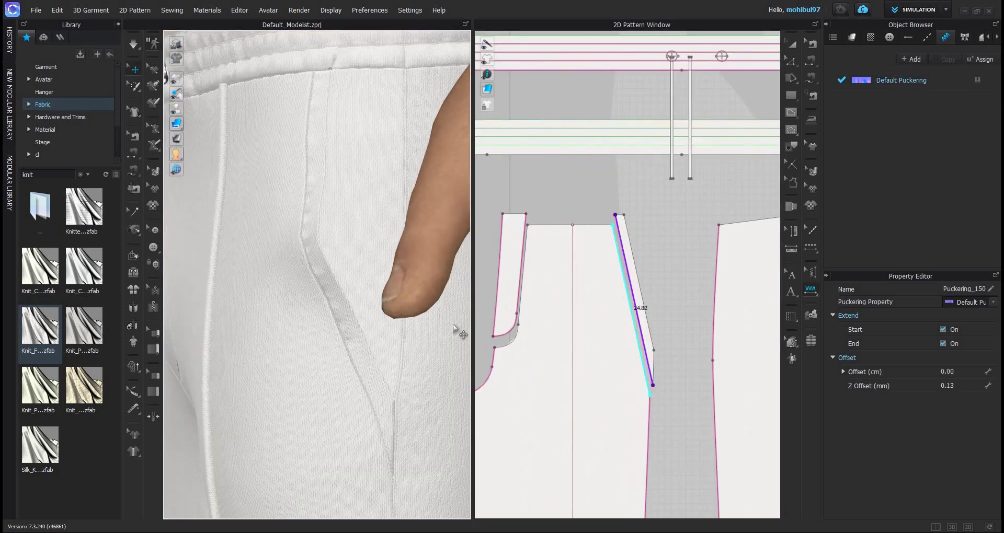
Step: Apply Default Puckering along the matching slanted pocket strip beside the opposite front panel
scroll(455, 329, "down", 2)
scroll(591, 318, "down", 1)
middle_click_drag(557, 318, 607, 313)
scroll(599, 315, "down", 2)
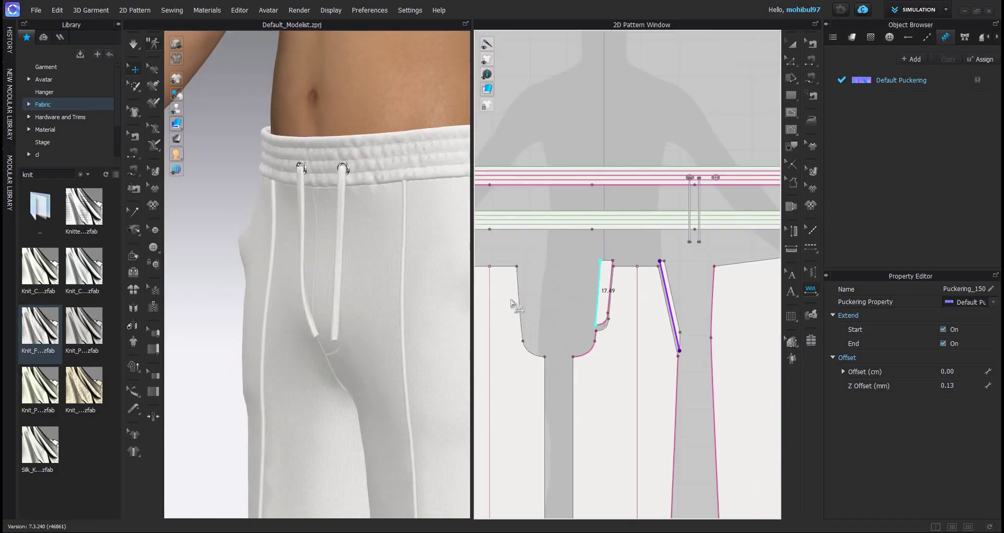
middle_click_drag(513, 306, 597, 306)
scroll(554, 303, "up", 1)
scroll(541, 301, "up", 3)
scroll(387, 292, "down", 2)
right_click_drag(387, 292, 268, 204)
right_click_drag(381, 210, 284, 208)
scroll(368, 192, "down", 3)
Step: Apply Default Puckering along the waist edges of both front leg panels
right_click_drag(368, 191, 582, 181)
scroll(582, 180, "down", 4)
left_click(552, 249)
scroll(544, 246, "down", 2)
middle_click_drag(562, 225, 524, 264)
left_click(544, 242)
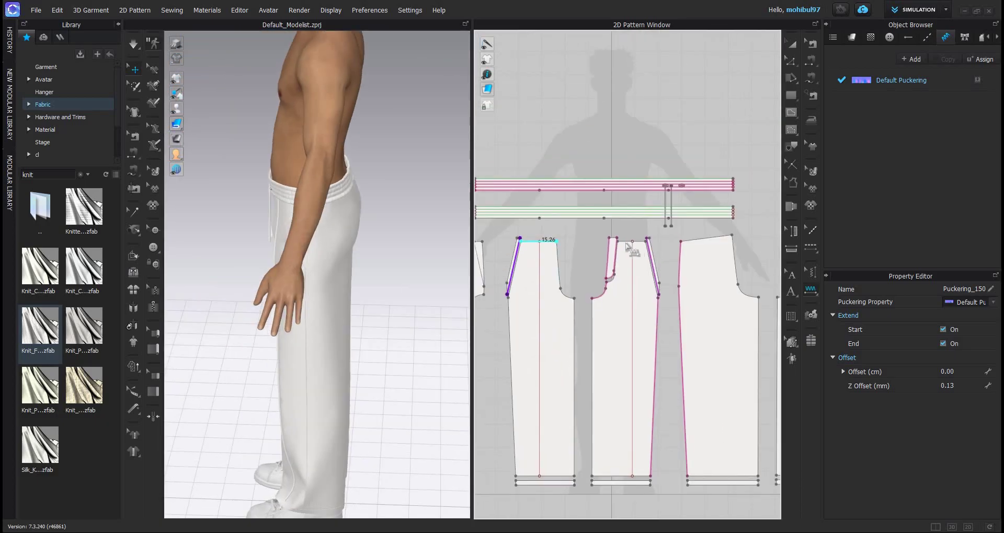
left_click(617, 241)
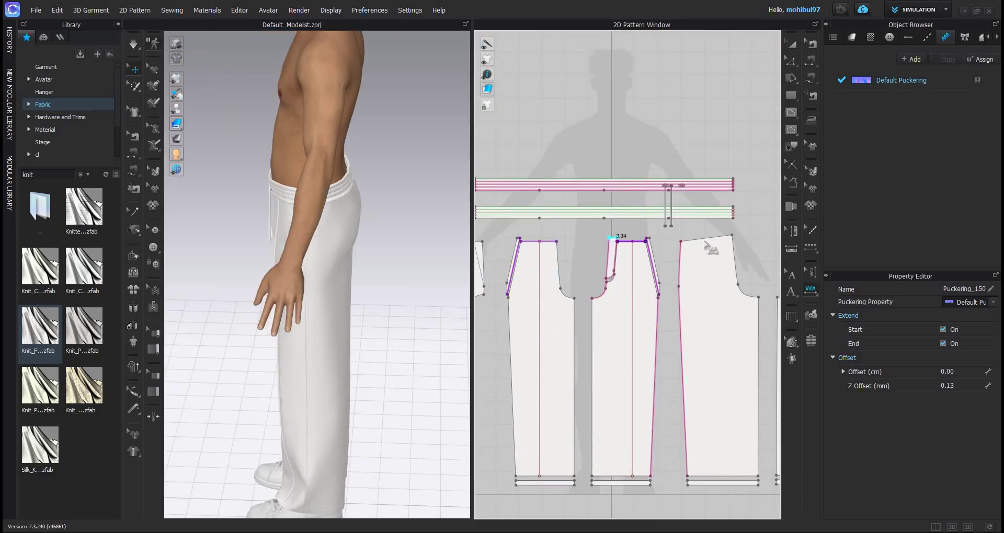
Step: Apply Default Puckering along the waist edges of both back leg panels
middle_click_drag(701, 286, 562, 334)
left_click(691, 286)
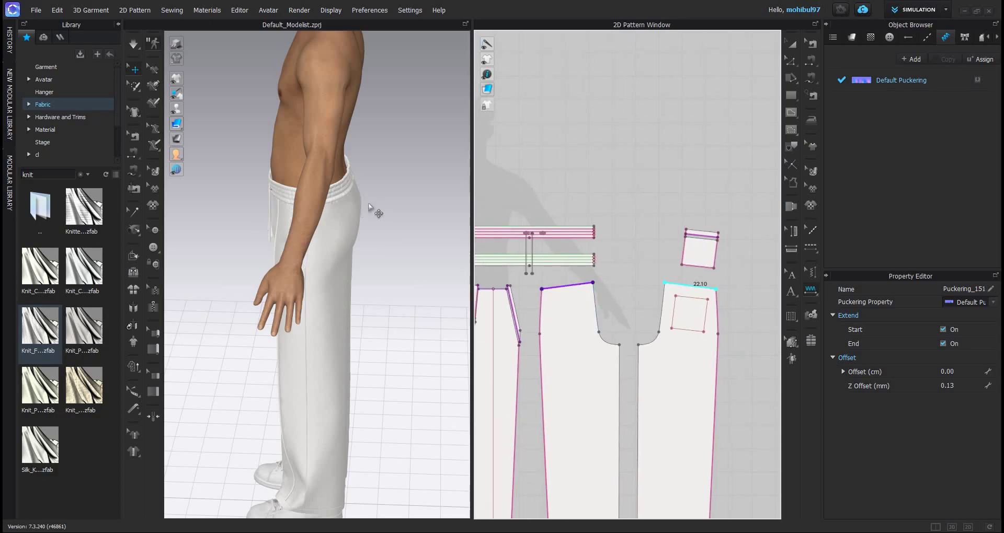
scroll(351, 204, "up", 3)
right_click_drag(236, 238, 301, 227)
scroll(283, 180, "up", 3)
right_click_drag(285, 178, 405, 162)
middle_click_drag(397, 194, 380, 208)
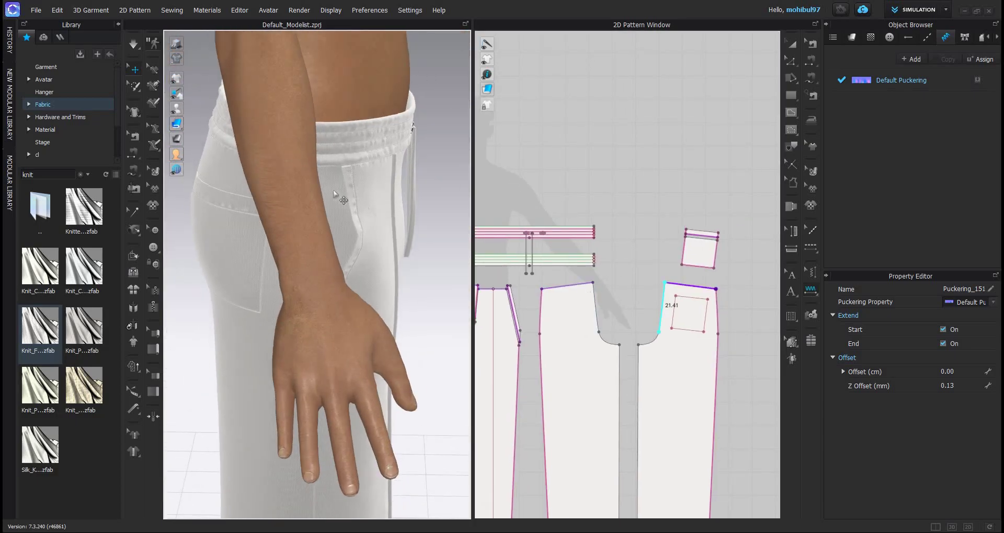
Step: Apply Default Puckering along the short outer waist segments of the side pocket bag pieces
scroll(338, 214, "up", 3)
right_click_drag(339, 217, 316, 231)
scroll(308, 231, "down", 3)
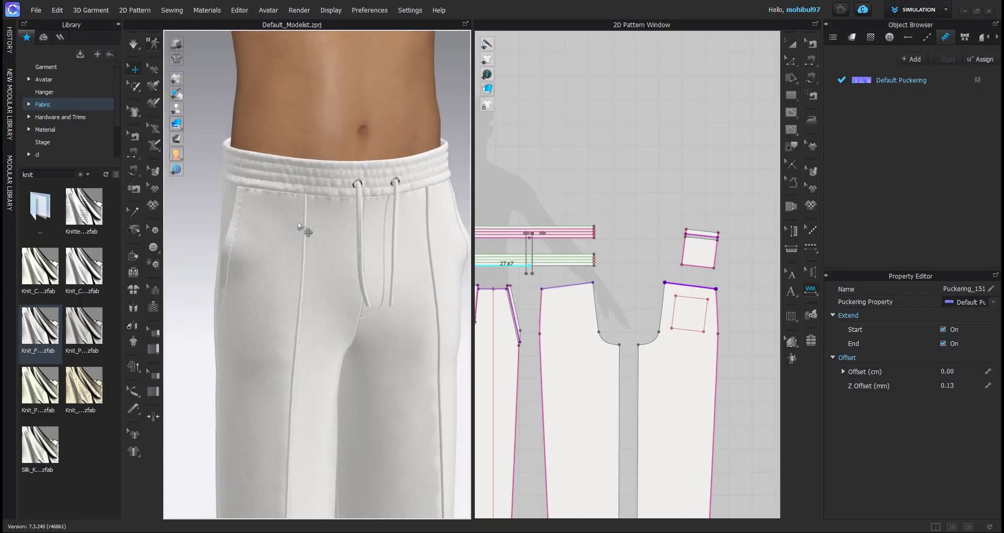
right_click_drag(427, 272, 302, 267)
scroll(377, 269, "up", 3)
middle_click_drag(302, 267, 441, 321)
right_click_drag(444, 301, 372, 288)
scroll(650, 280, "down", 5)
middle_click_drag(650, 280, 697, 291)
scroll(566, 292, "up", 5)
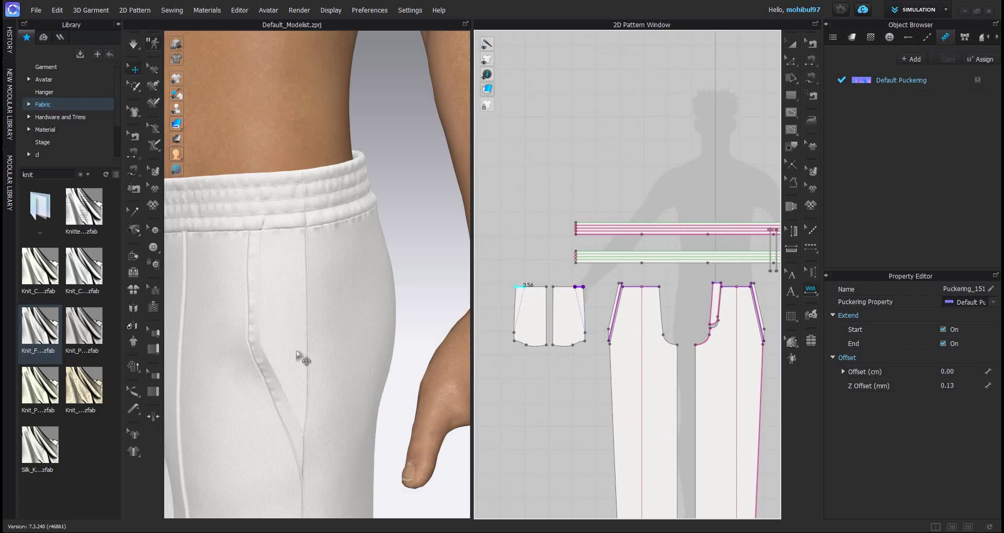
scroll(336, 251, "down", 5)
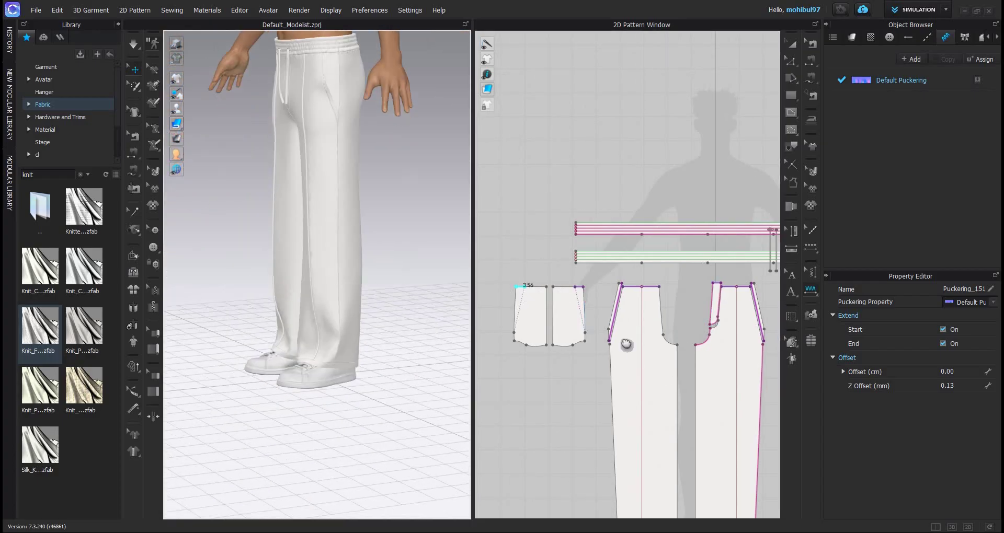
Step: Apply Default Puckering along the upper edges of the hem strips under the front and back legs
scroll(617, 345, "down", 5)
scroll(606, 344, "up", 10)
middle_click_drag(711, 450, 700, 341)
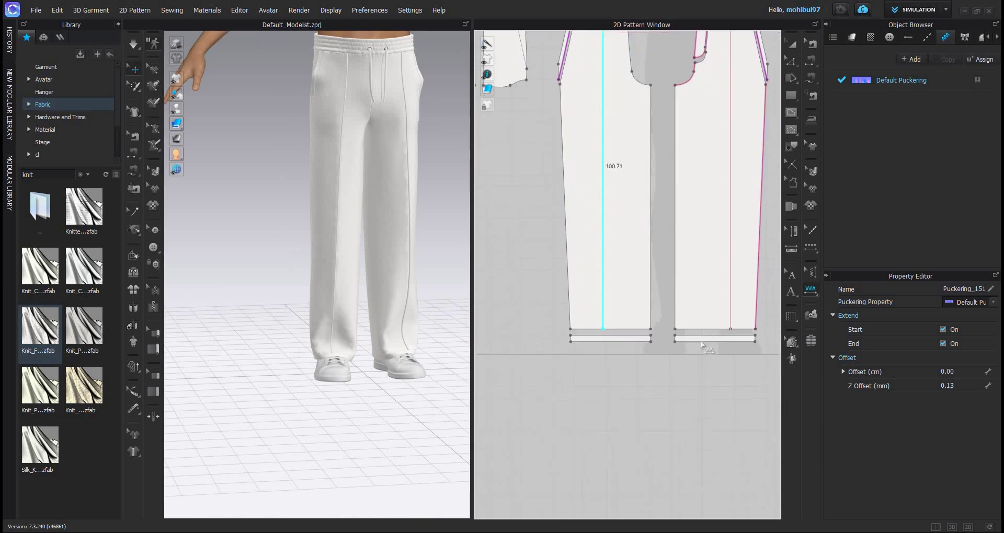
left_click(615, 336)
left_click(627, 307)
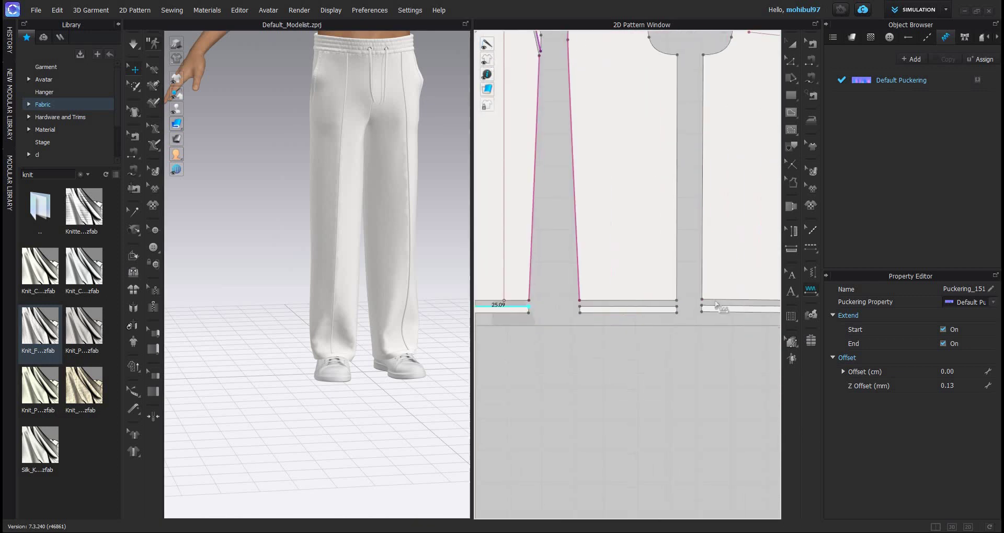
scroll(265, 152, "up", 4)
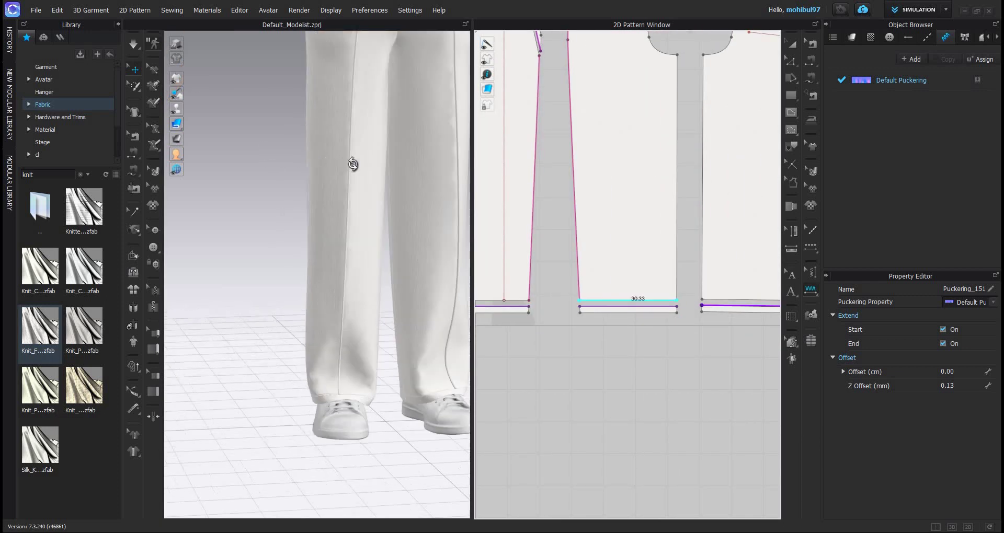
Step: Examine the puckered hems and the whole trousers on the avatar from the side, back and front
middle_click_drag(373, 345, 354, 164)
right_click_drag(235, 314, 284, 262)
middle_click_drag(335, 89, 336, 219)
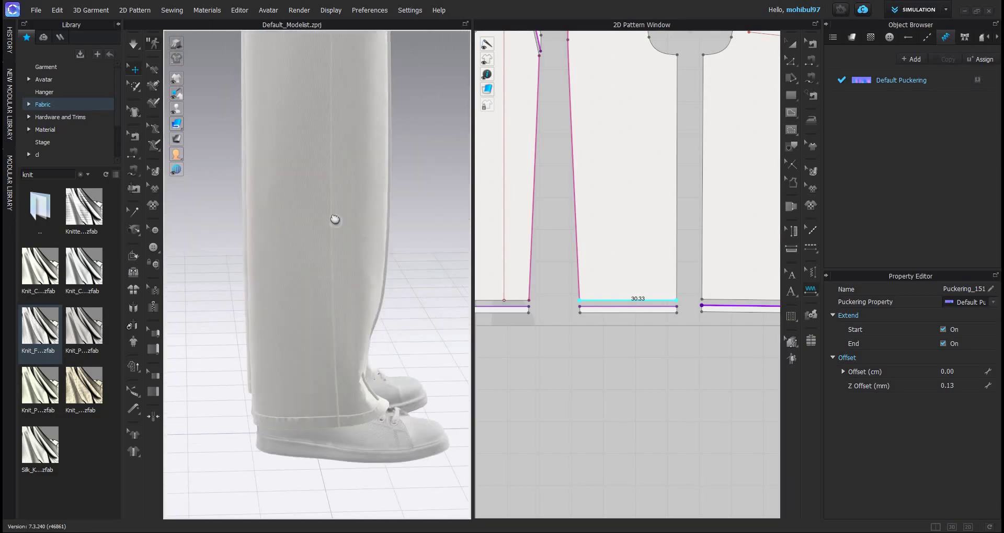
scroll(345, 259, "down", 5)
right_click_drag(235, 260, 310, 256)
middle_click_drag(306, 256, 318, 333)
scroll(318, 332, "up", 3)
scroll(318, 332, "down", 3)
right_click_drag(318, 332, 333, 324)
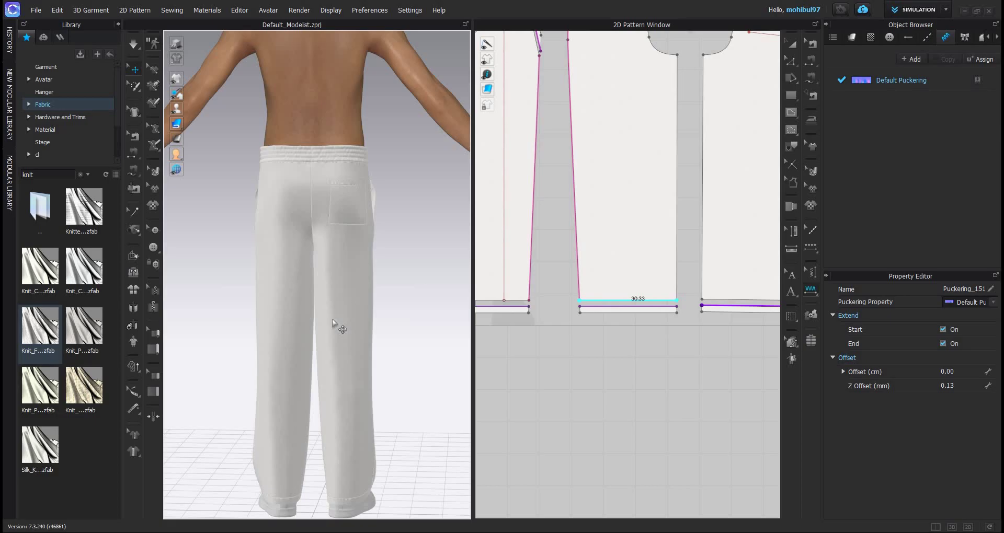
scroll(382, 190, "down", 3)
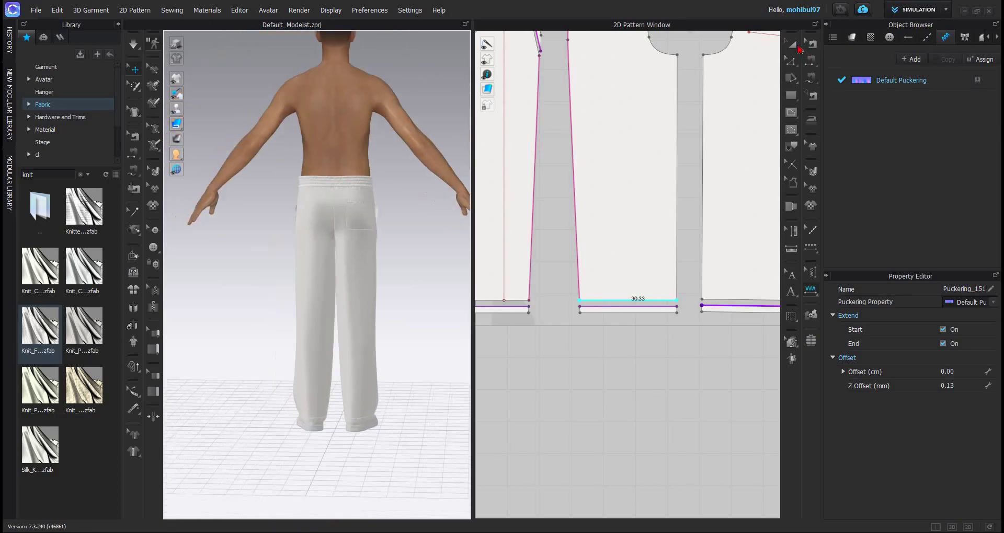
key("a")
scroll(297, 201, "down", 3)
right_click_drag(297, 201, 339, 198)
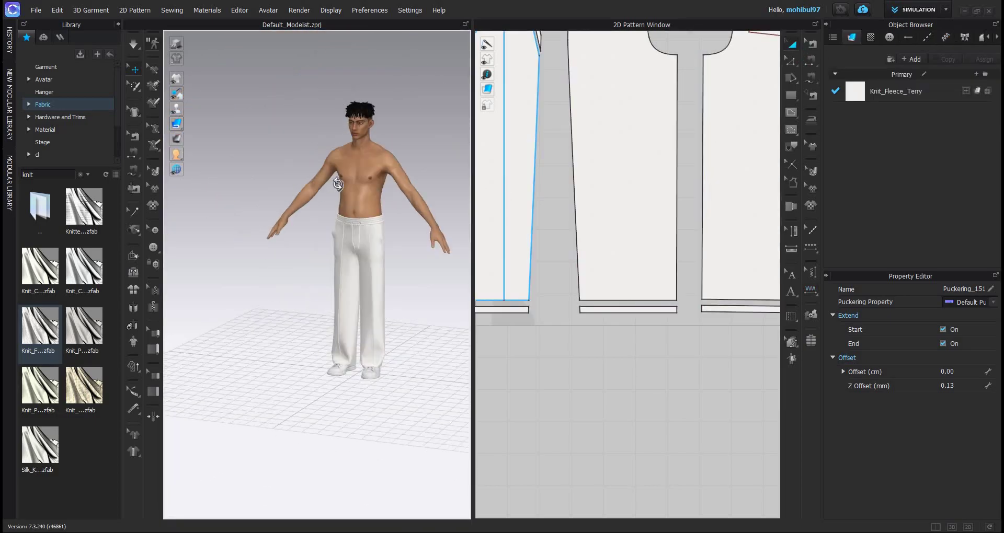
scroll(343, 233, "up", 6)
scroll(343, 261, "down", 4)
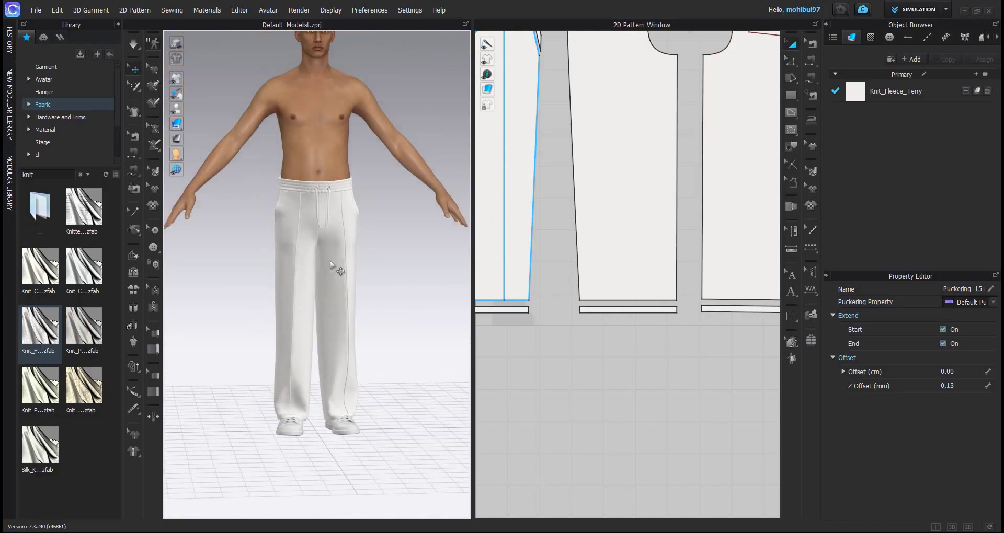
scroll(366, 249, "up", 2)
right_click_drag(366, 250, 281, 251)
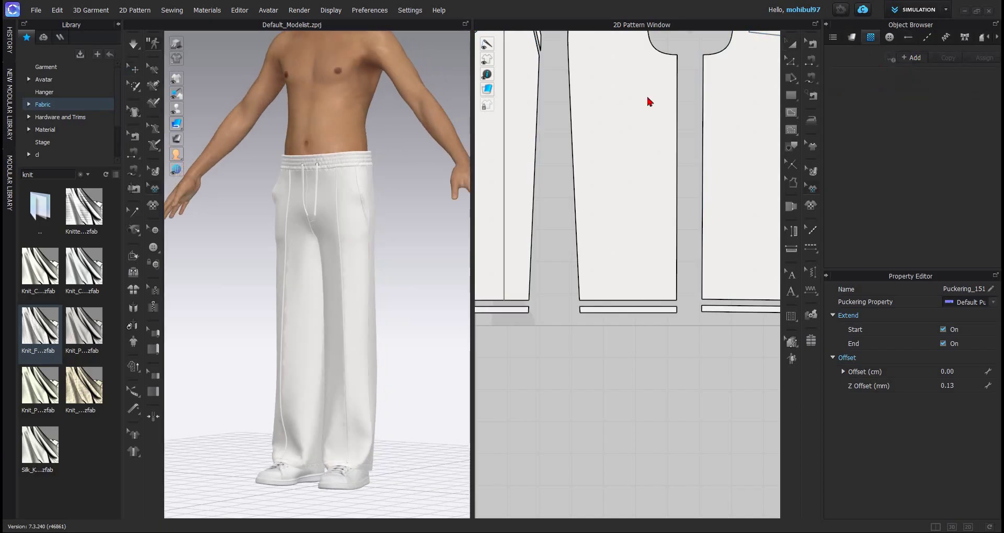
Step: Add the emb_Texturecc image as a graphic on the front leg panel with the fly and shrink it to a small logo below the side pocket
left_click(531, 120)
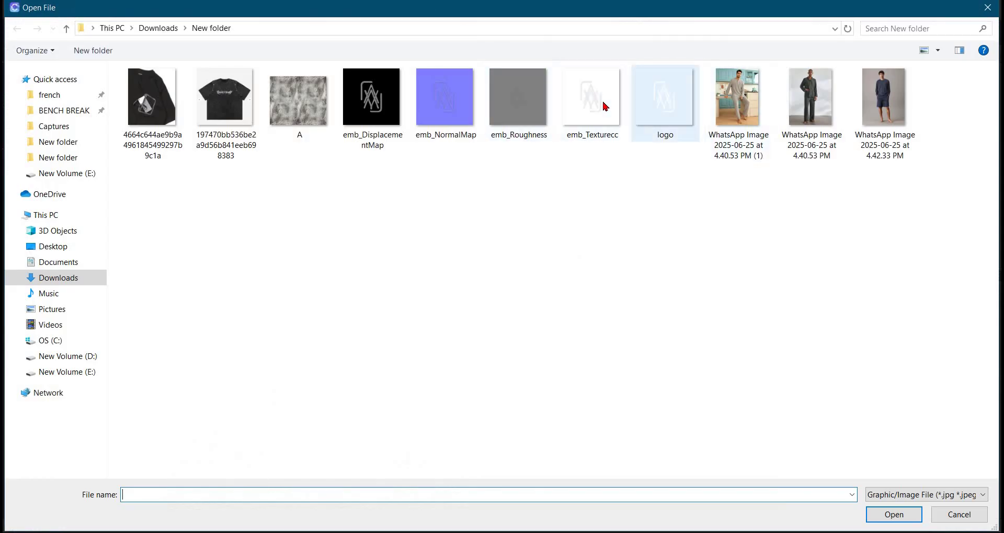
left_click(889, 516)
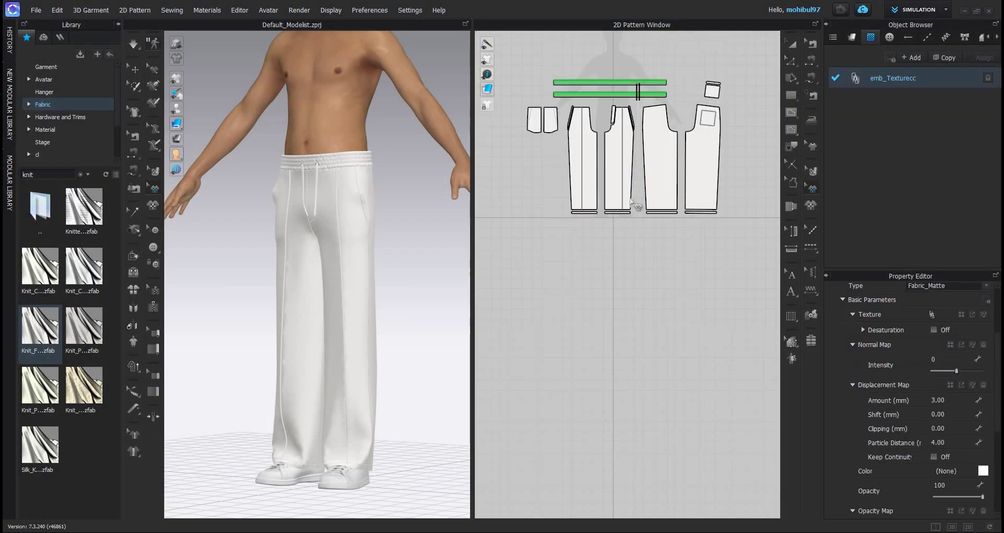
scroll(631, 201, "up", 5)
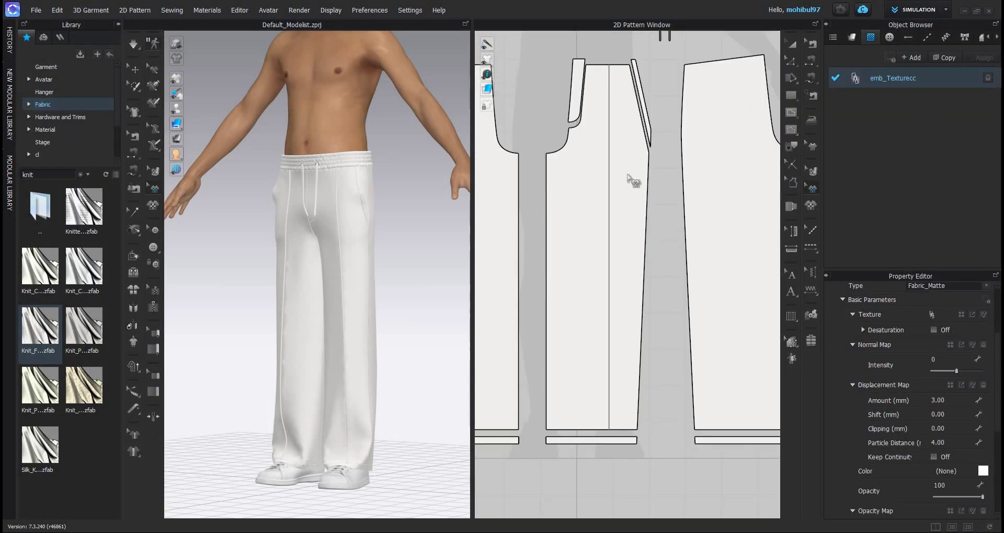
left_click(650, 157)
scroll(651, 152, "up", 4)
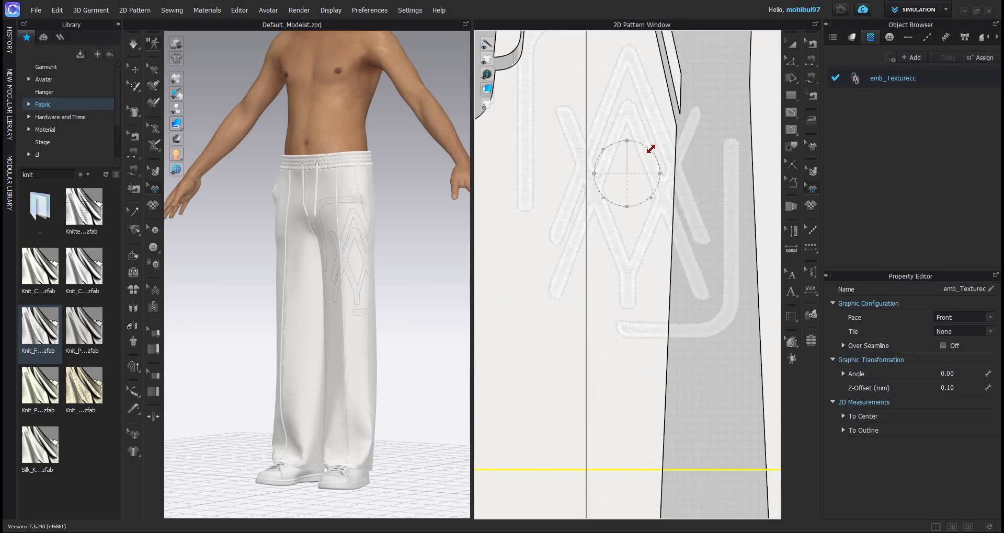
left_click_drag(637, 191, 632, 179)
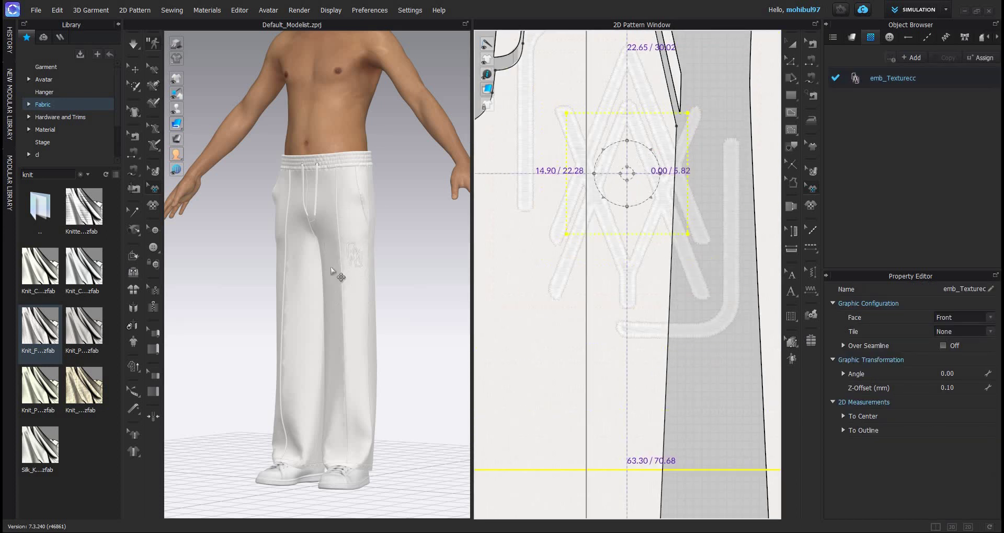
Step: Load emb_NormalMap as the logo graphic's normal map and set its intensity to 100
scroll(423, 232, "up", 6)
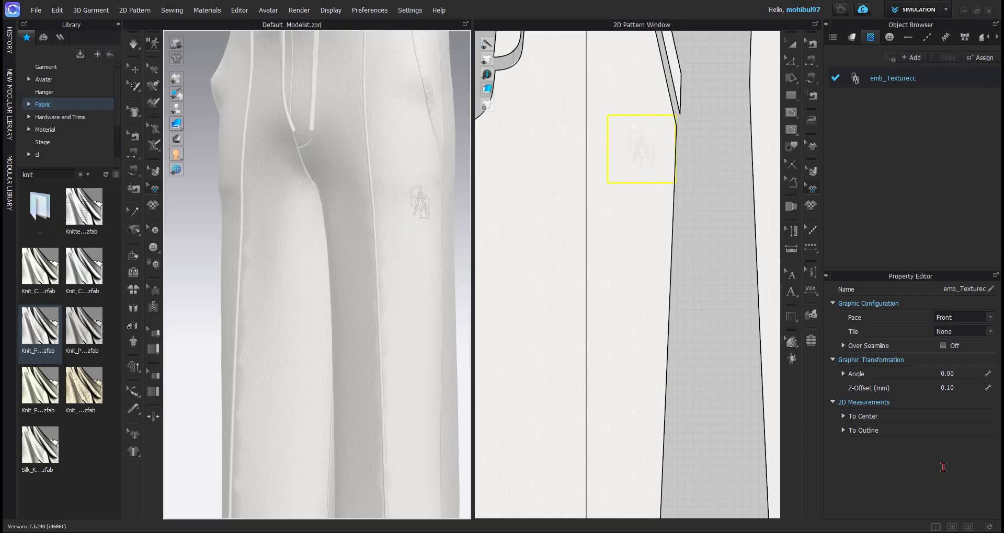
left_click(916, 79)
scroll(948, 411, "up", 3)
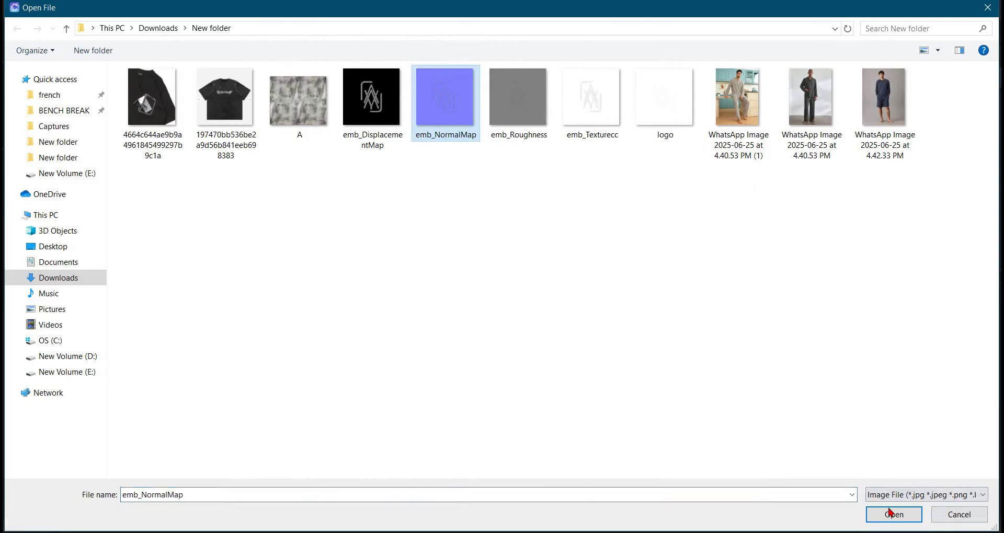
left_click(892, 514)
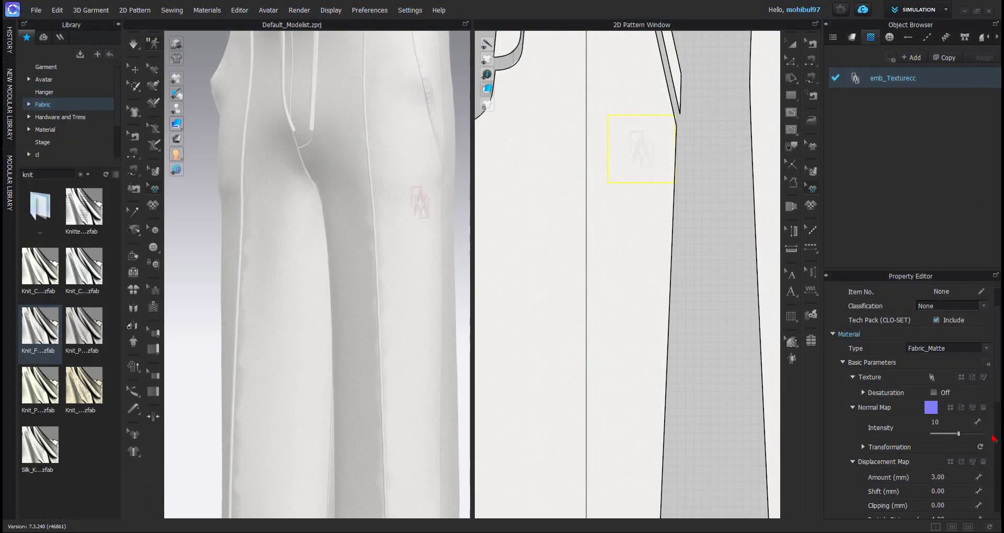
scroll(264, 306, "up", 10)
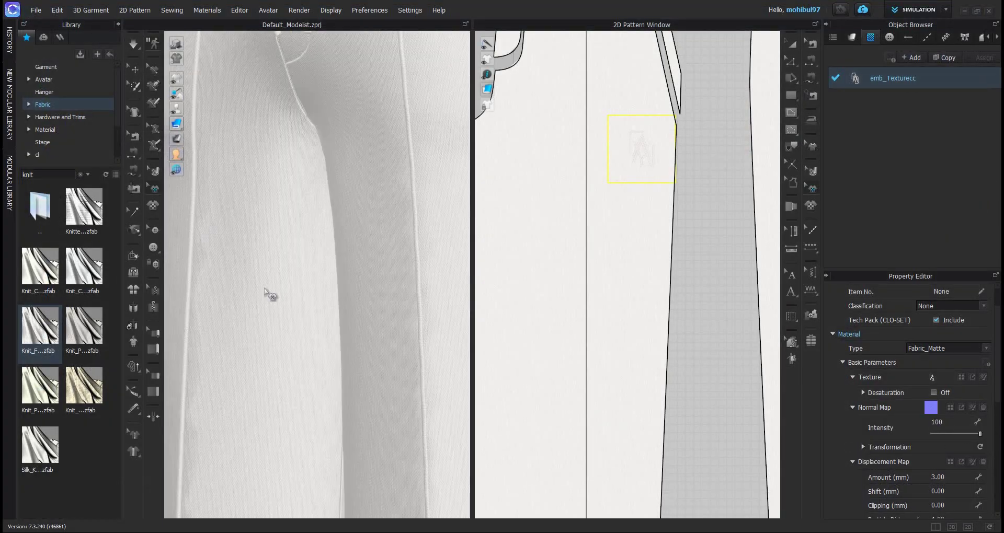
Step: Set the colour of the Knit_Fleece_Terry fabric to dark grey 464646
scroll(376, 249, "up", 3)
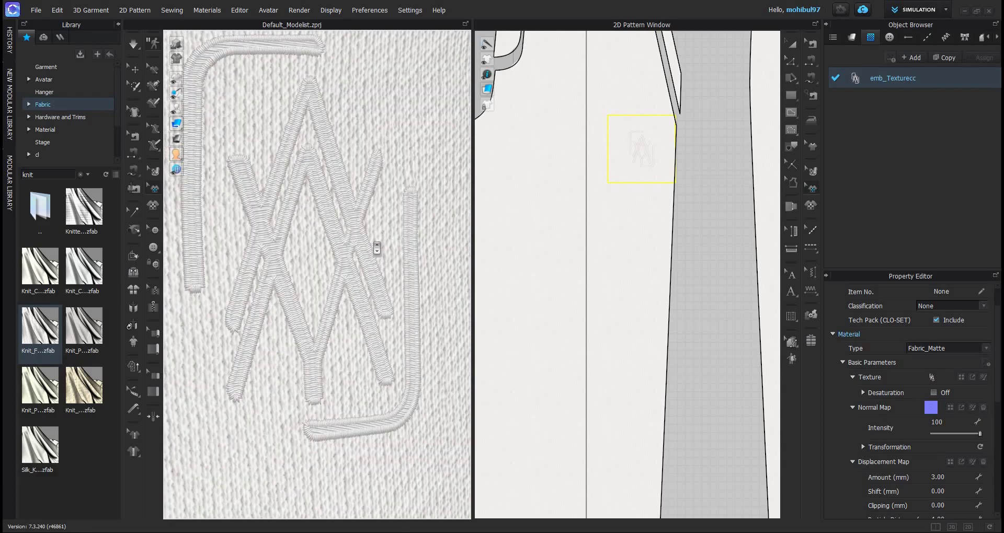
scroll(382, 251, "down", 12)
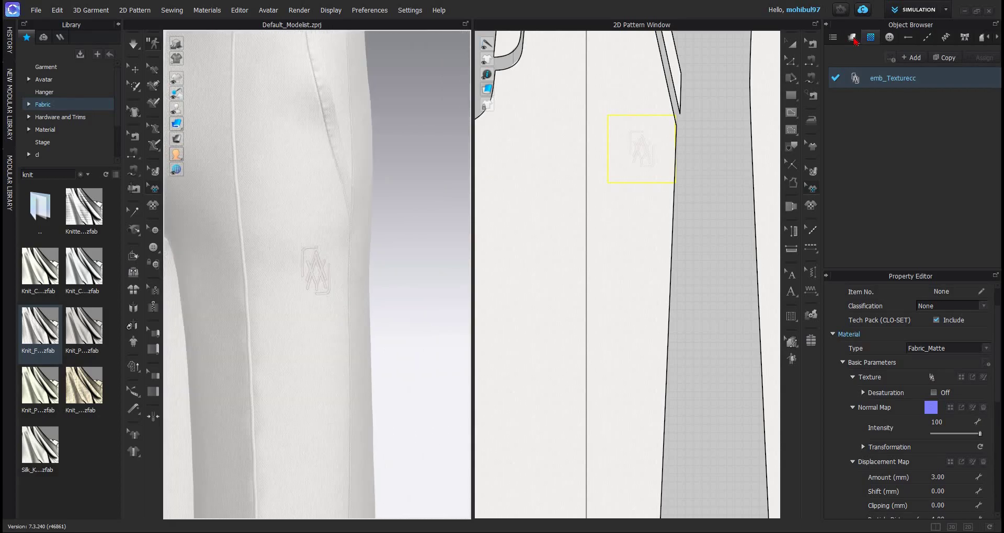
left_click(852, 37)
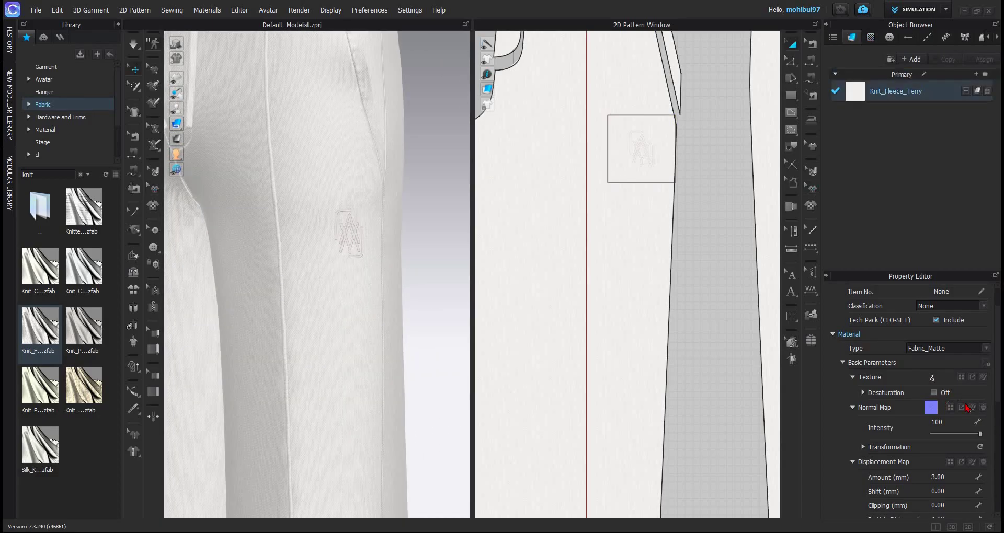
scroll(986, 377, "down", 5)
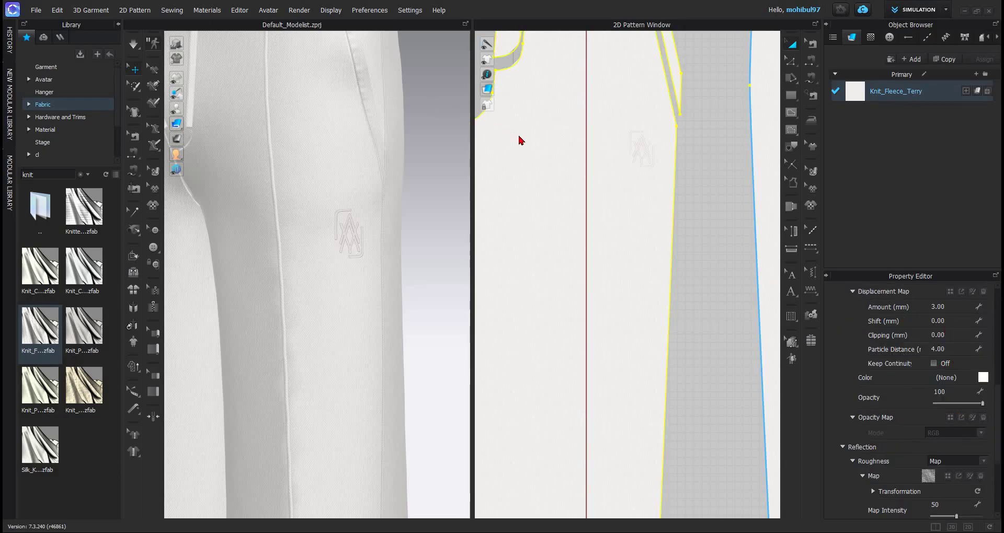
left_click(498, 139)
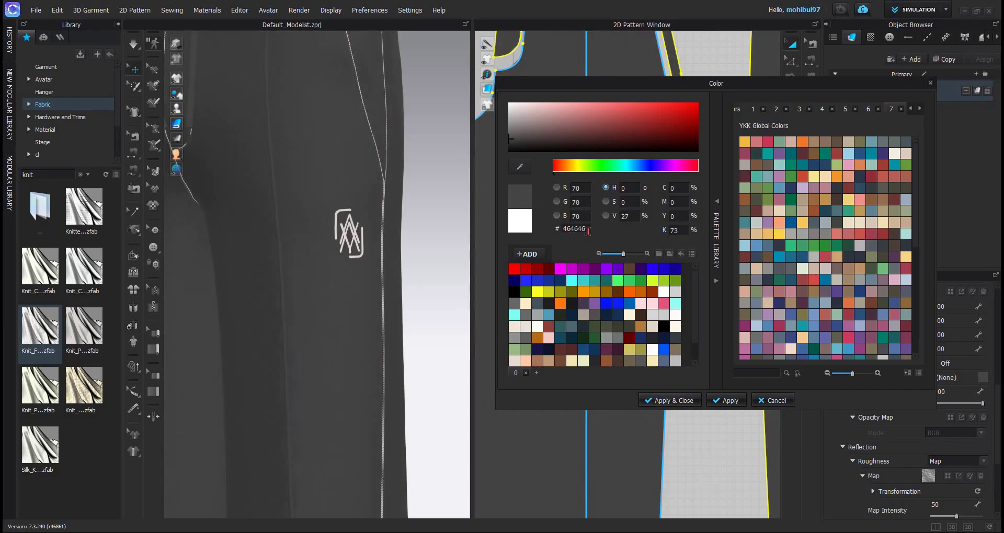
left_click(675, 401)
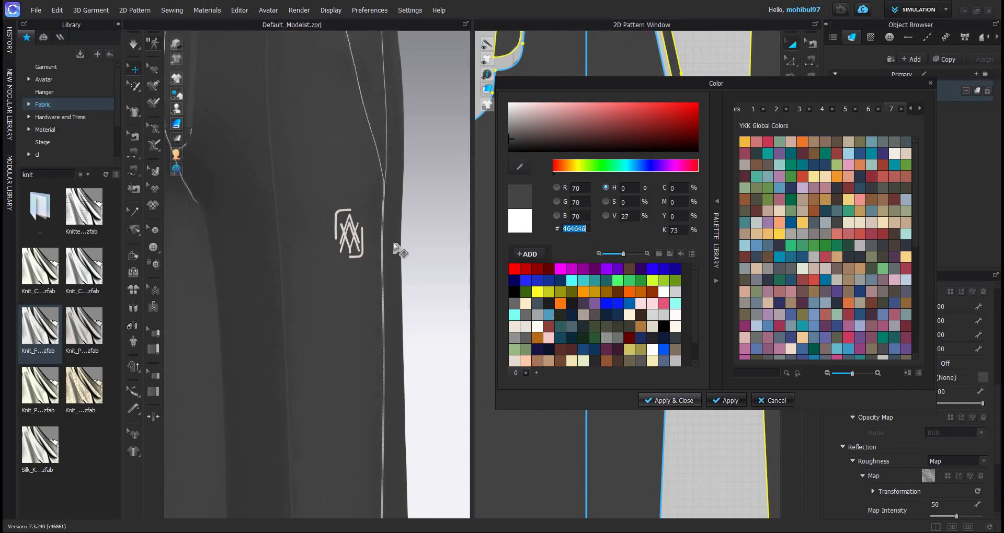
scroll(403, 230, "down", 5)
left_click(896, 110)
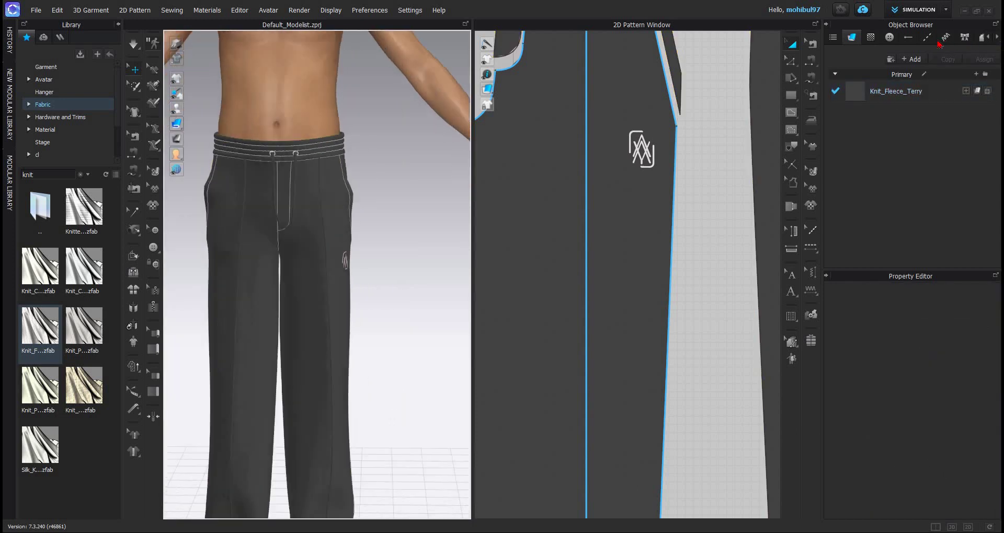
Step: Set the colour of the Default Topstitch to dark grey 313131
left_click(928, 37)
left_click(903, 82)
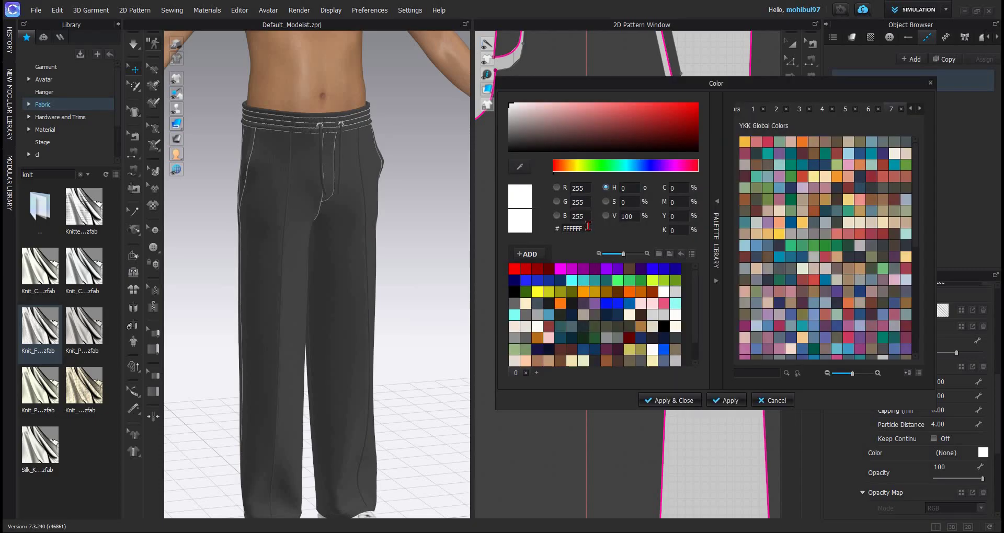
left_click(511, 137)
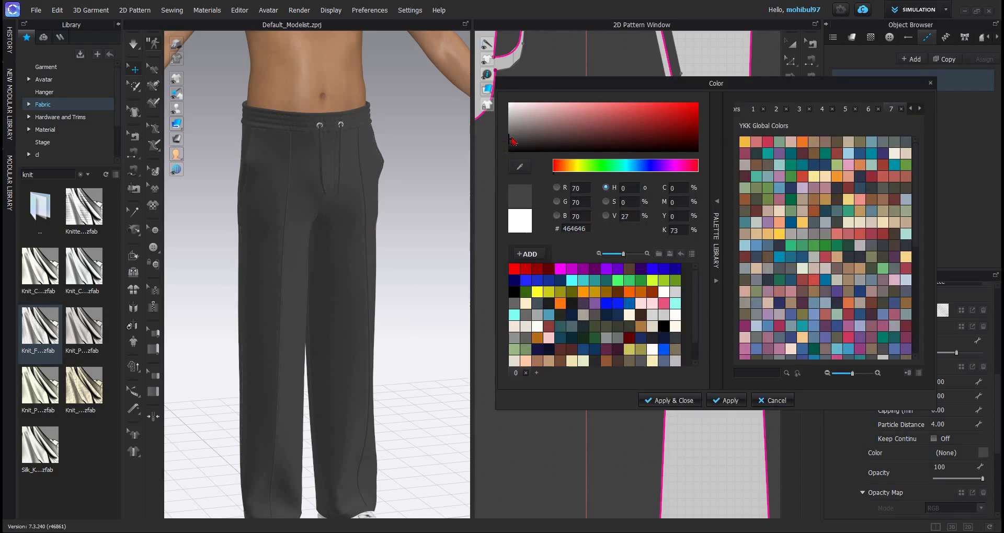
left_click(509, 143)
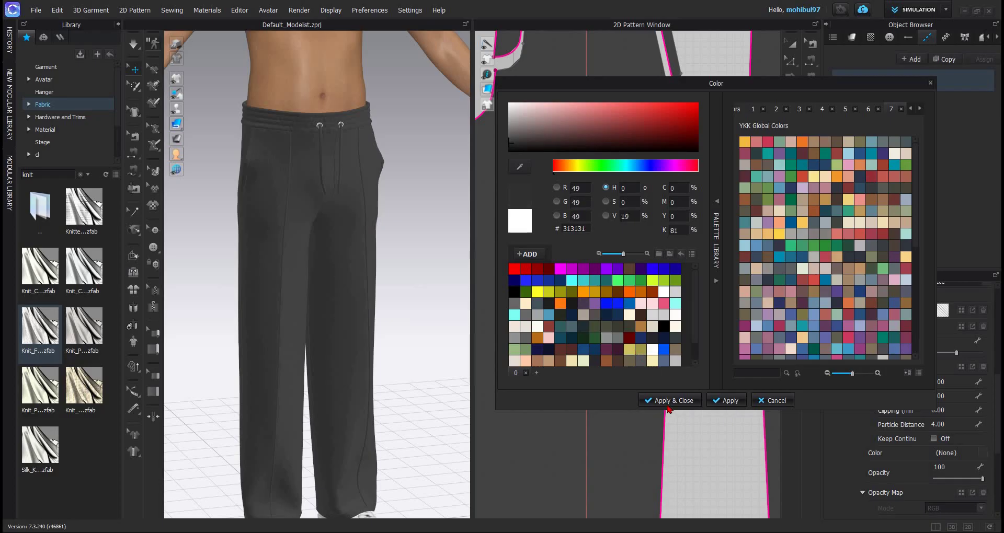
Step: Set the colour of the emb_Texturecc logo graphic on the front leg to near-black 2B2B2B
scroll(419, 219, "up", 4)
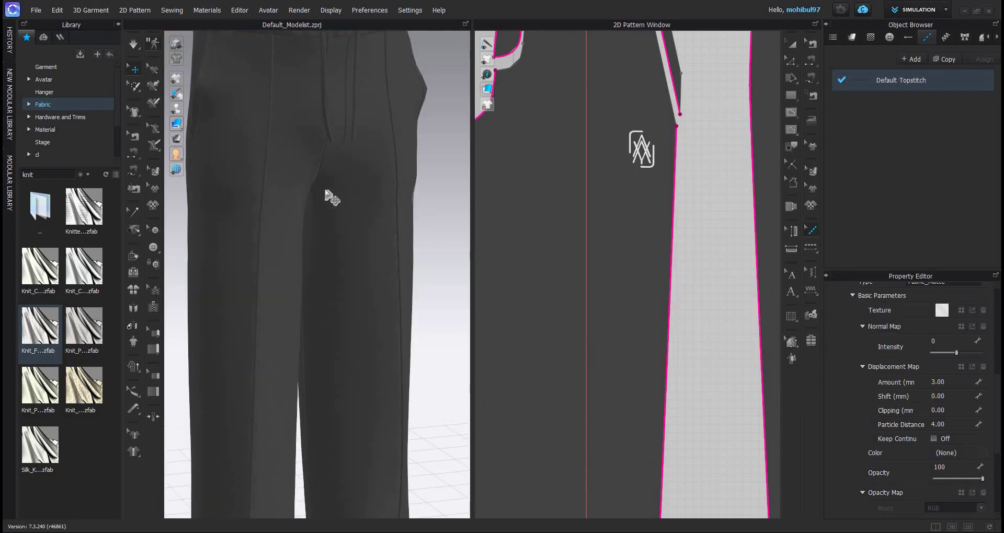
right_click_drag(327, 193, 314, 216)
scroll(323, 211, "down", 4)
scroll(314, 217, "up", 8)
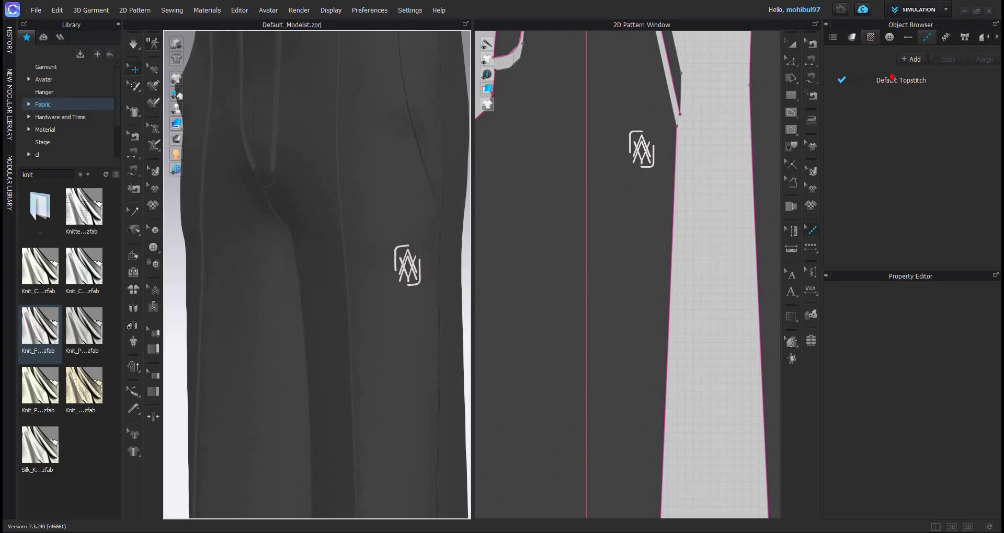
left_click(870, 37)
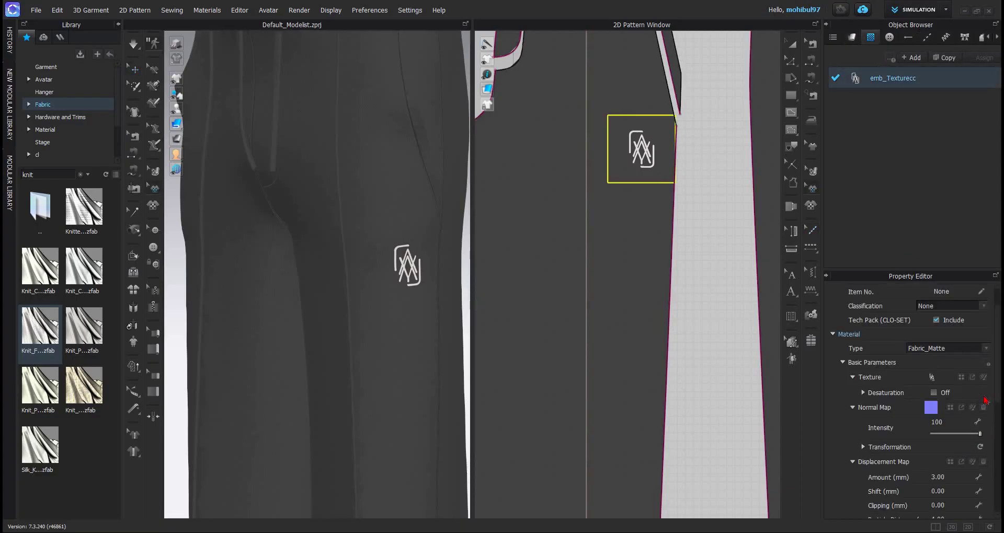
scroll(985, 396, "down", 5)
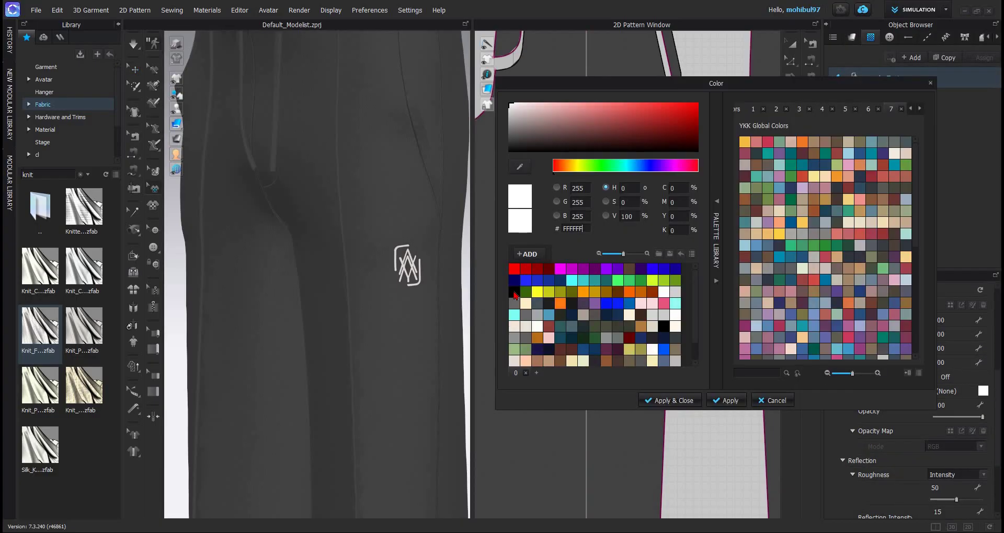
left_click(514, 291)
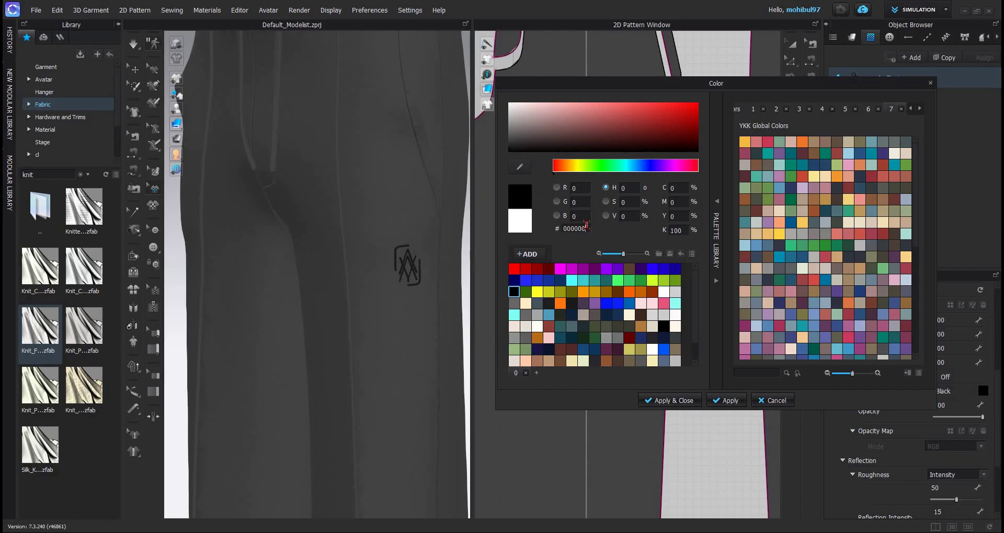
left_click(509, 138)
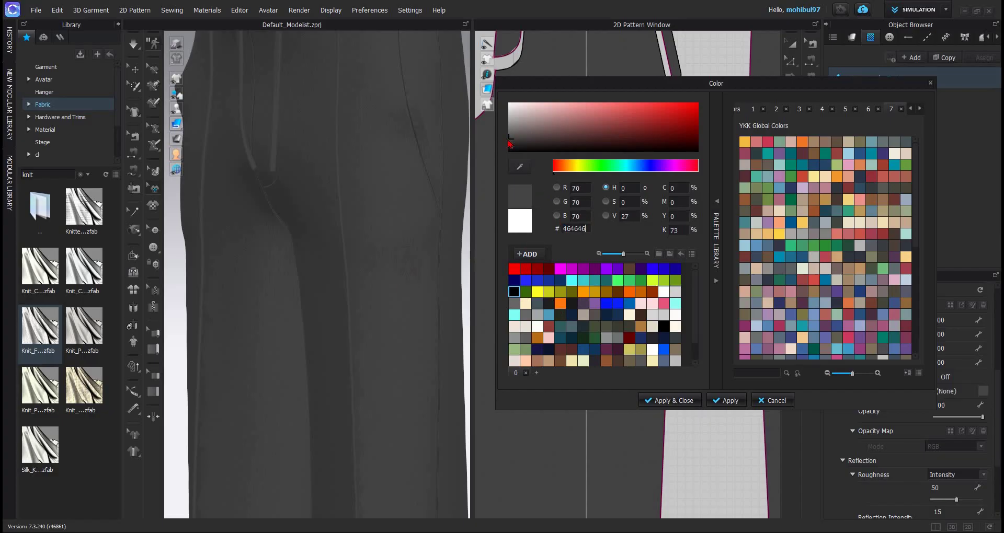
left_click_drag(504, 149, 506, 144)
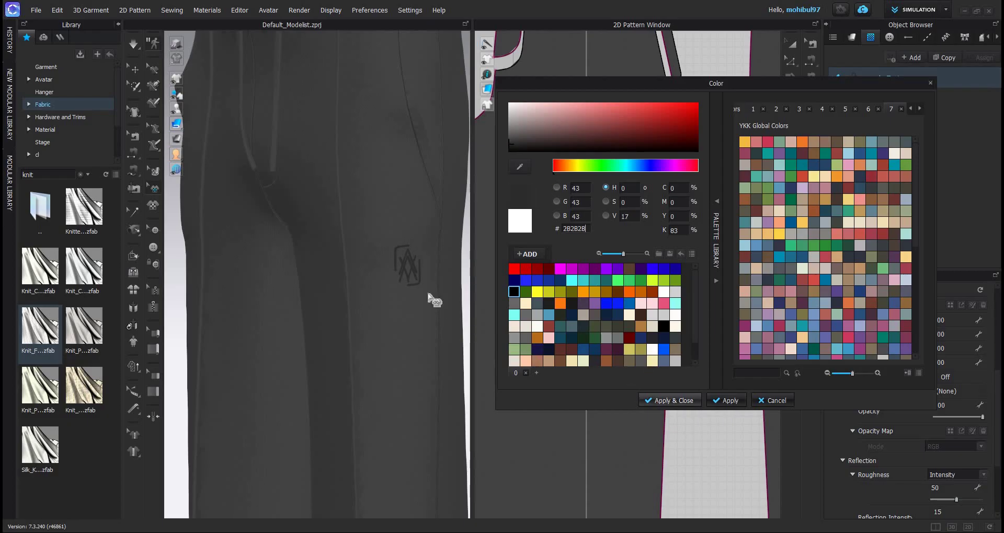
left_click(670, 401)
Step: Examine the recoloured trousers on the avatar from the front, side and back, and the whole 2D pattern layout
scroll(379, 237, "down", 5)
left_click(402, 231)
right_click_drag(403, 231, 454, 231)
scroll(300, 197, "up", 3)
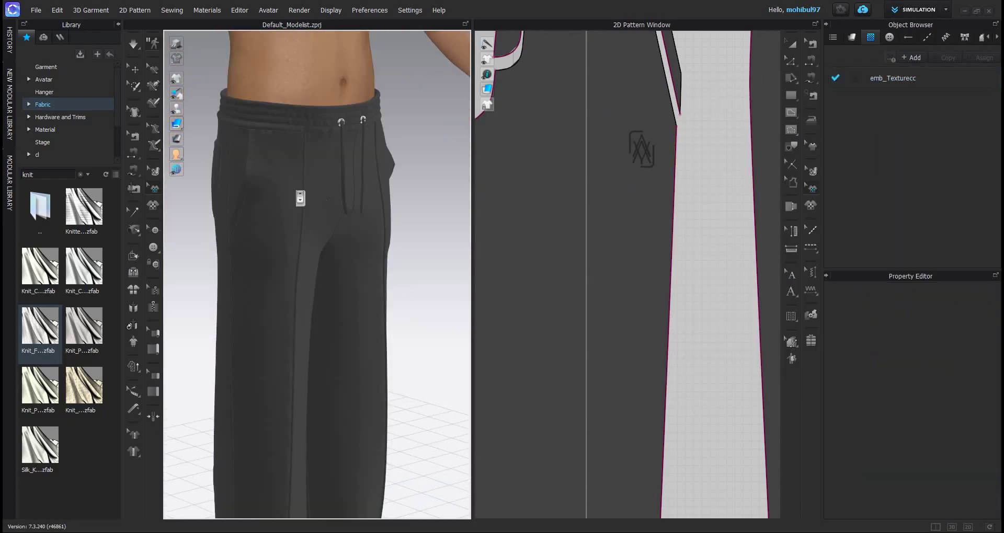
right_click_drag(300, 197, 443, 213)
scroll(311, 240, "up", 3)
right_click_drag(312, 240, 413, 251)
scroll(318, 147, "down", 5)
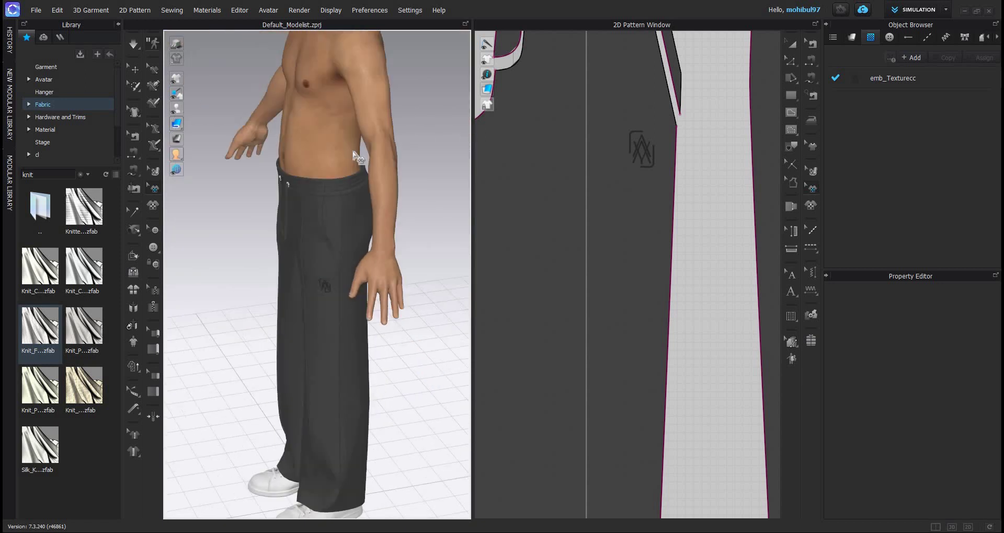
middle_click_drag(361, 161, 368, 74)
right_click_drag(413, 162, 282, 175)
scroll(335, 183, "up", 2)
right_click_drag(418, 194, 565, 208)
scroll(366, 196, "down", 4)
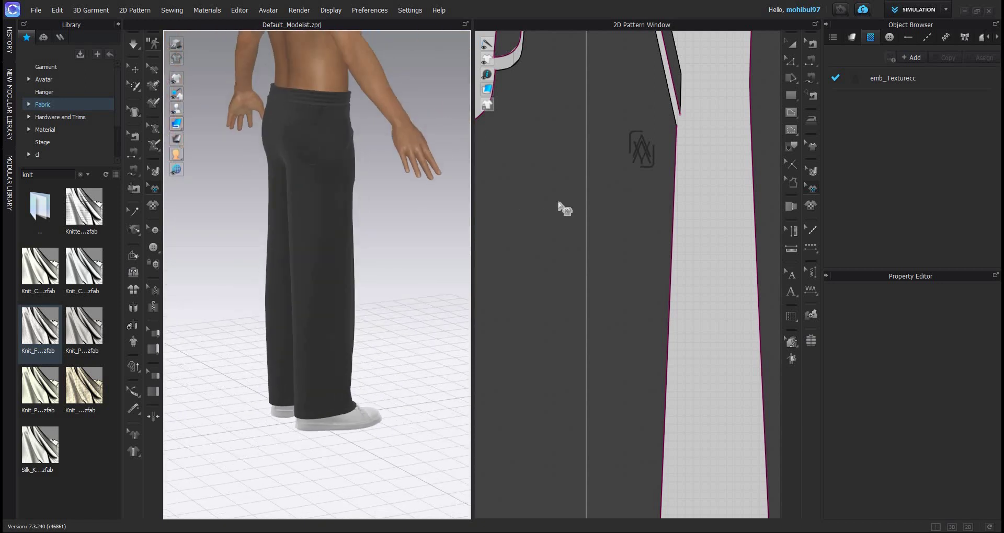
scroll(383, 177, "up", 2)
right_click_drag(384, 176, 375, 206)
scroll(375, 208, "down", 4)
middle_click_drag(368, 166, 364, 203)
key("2")
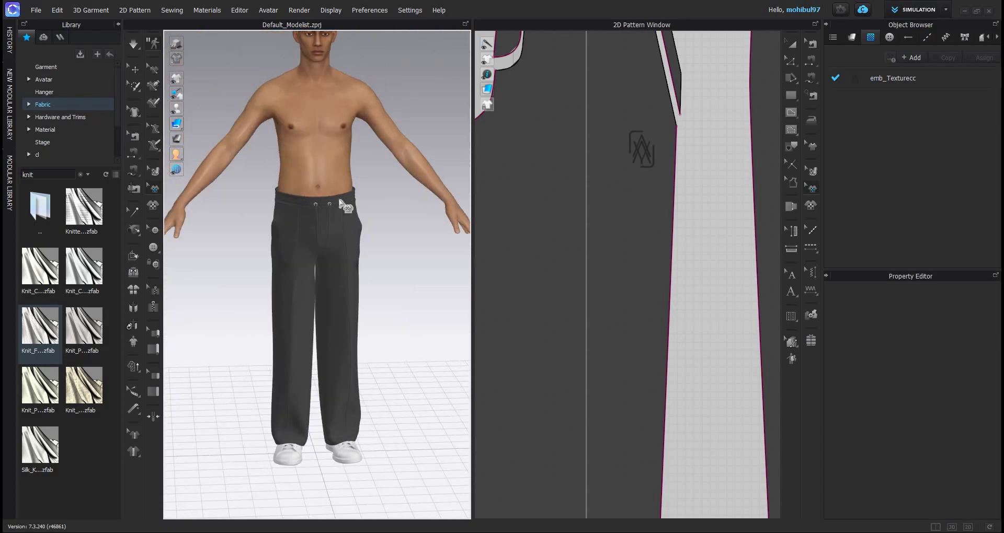
right_click_drag(340, 201, 338, 201)
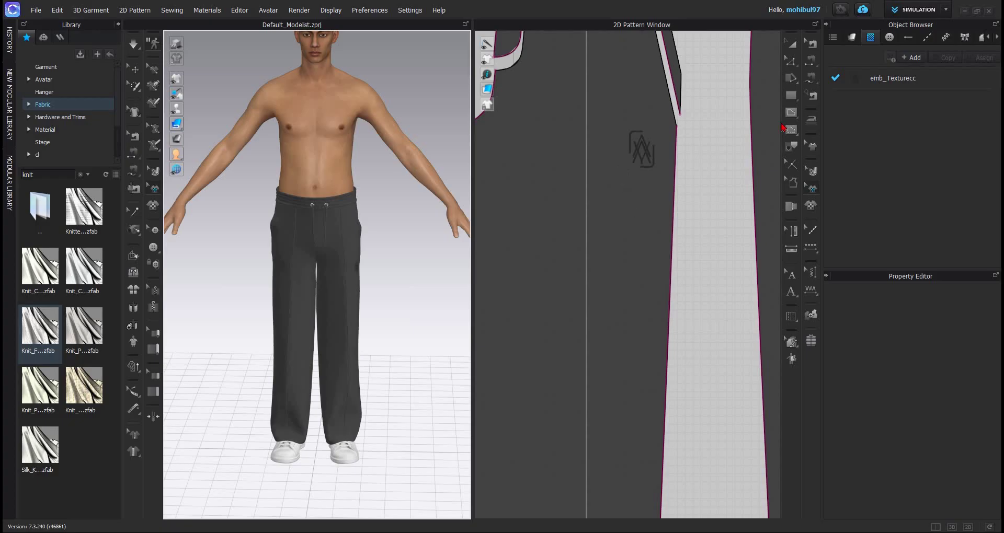
scroll(620, 172, "down", 5)
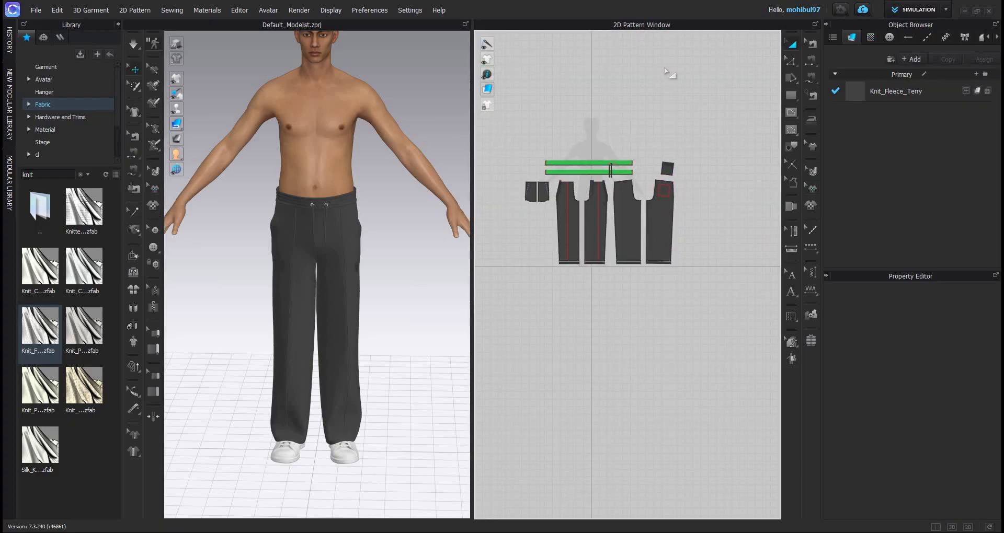